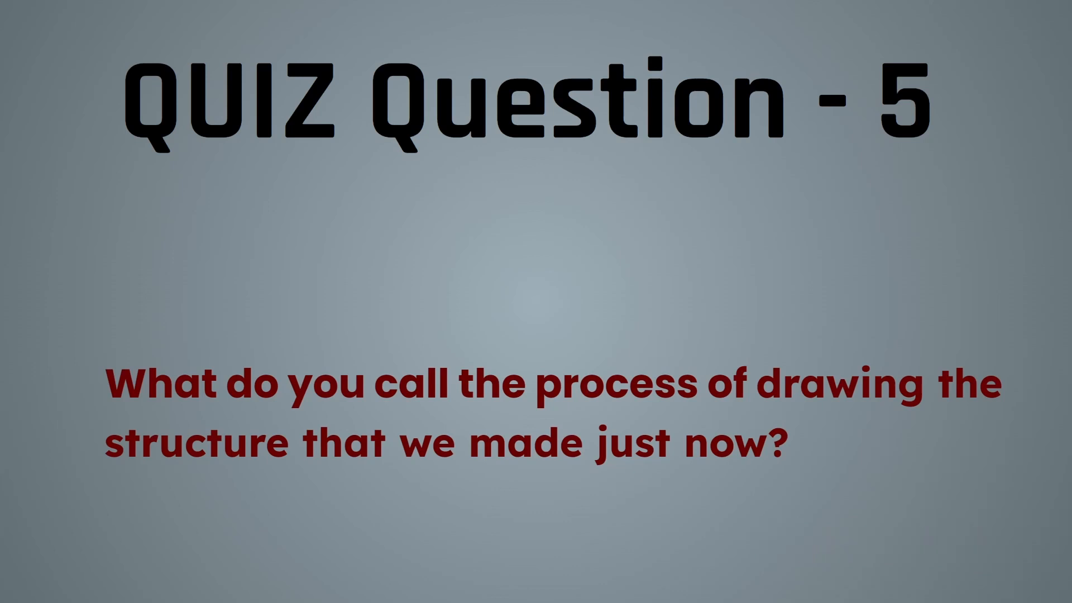
- Check the Discord event chat for answers to quiz question 5, then return to the slides and advance to question 6
{"action": "key", "text": "alt+Tab"}
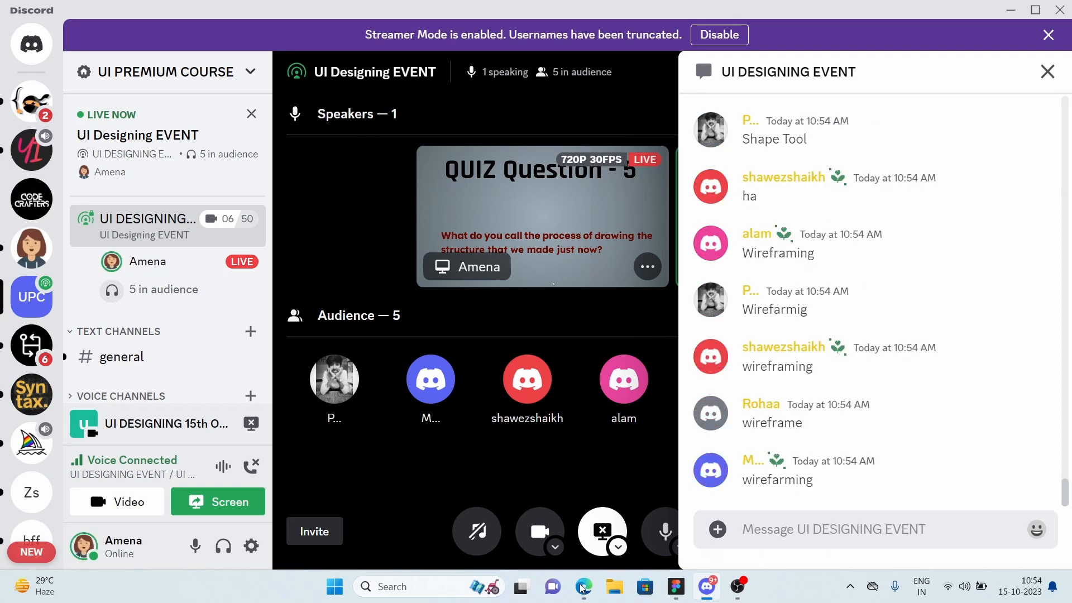
{"action": "left_click", "coordinate": [580, 587]}
{"action": "key", "text": "Right"}
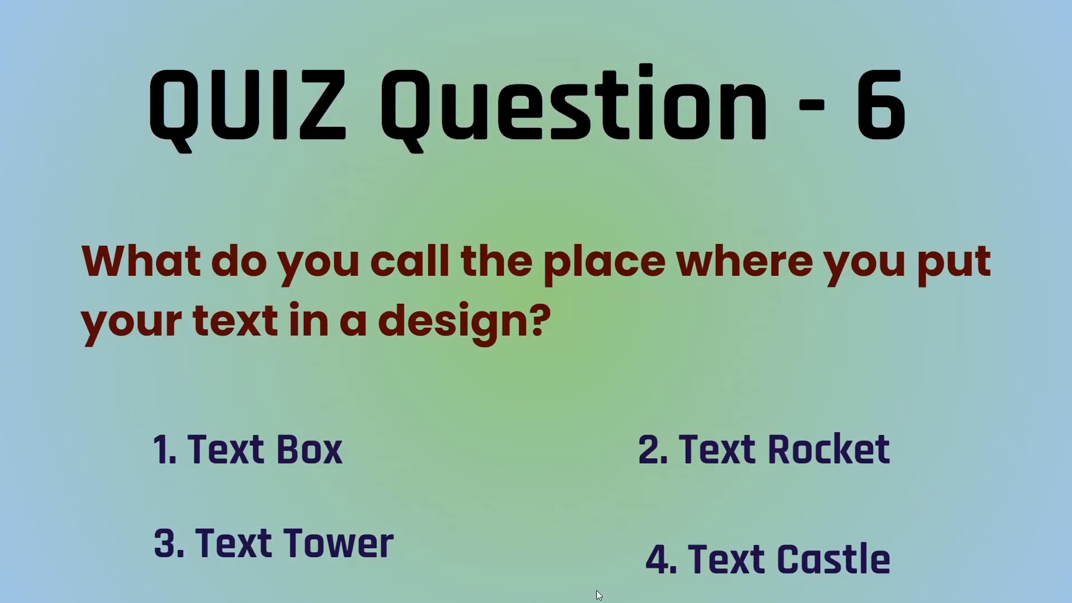
- Read the Discord chat replies to quiz question 6, then reveal its answer slide and advance to question 7
{"action": "key", "text": "alt+Tab"}
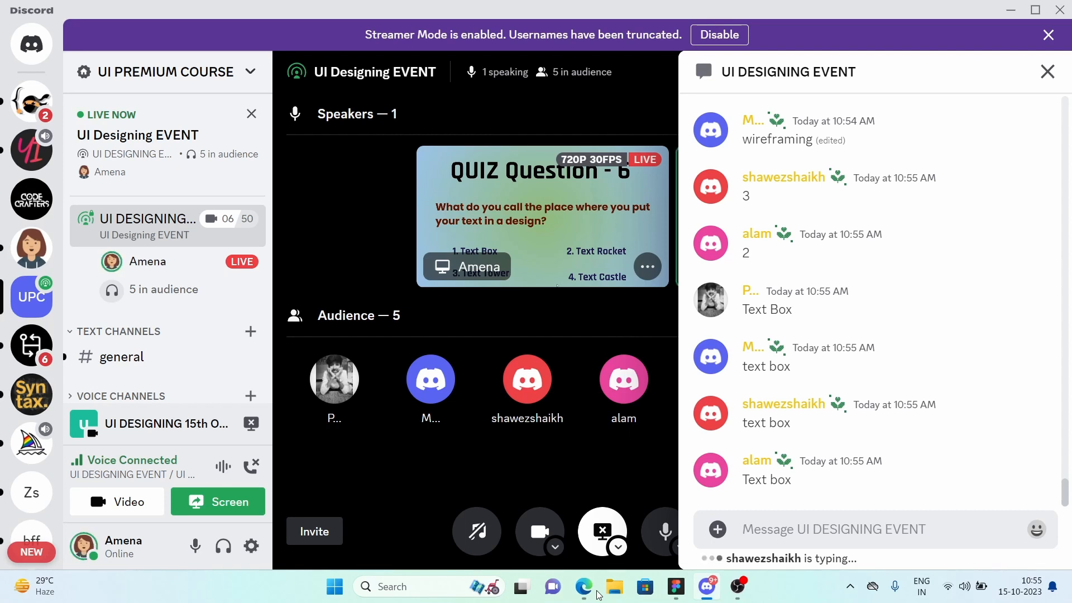
{"action": "key", "text": "alt+Tab"}
{"action": "key", "text": "Right"}
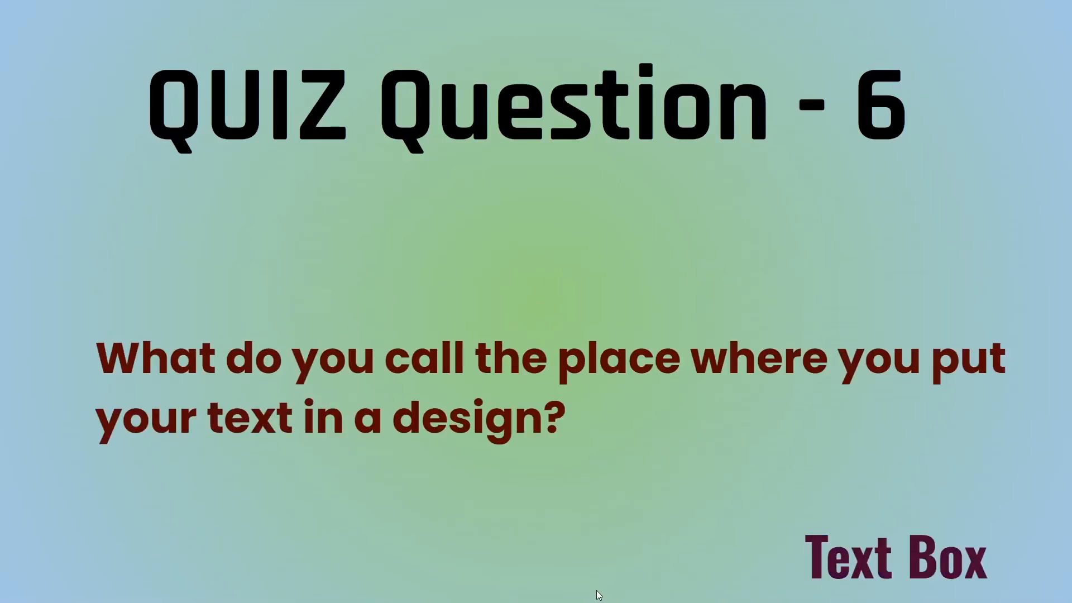
{"action": "key", "text": "Right"}
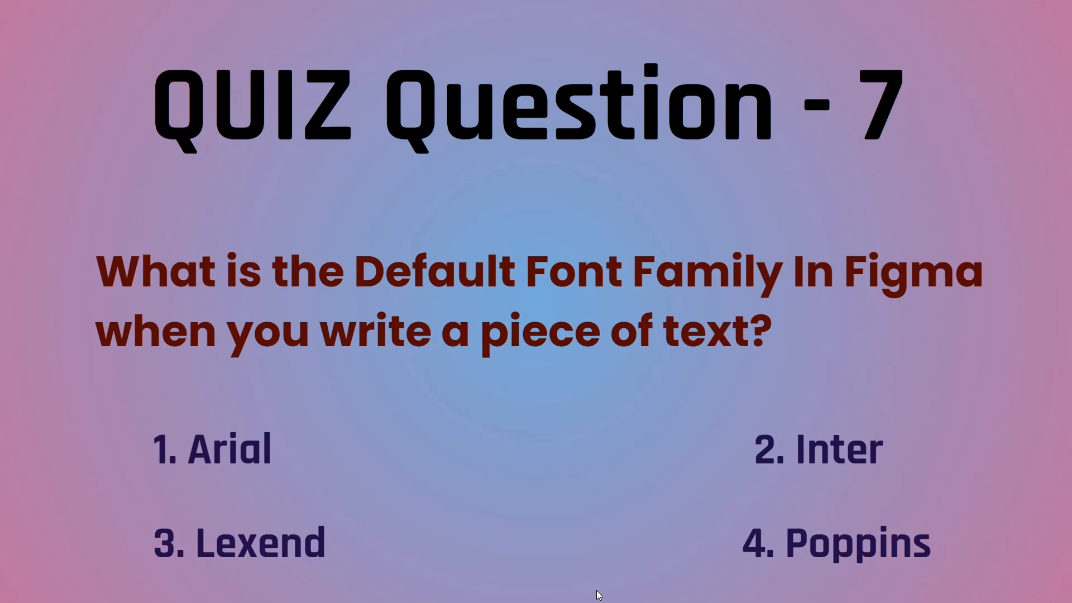
- Switch to the Discord event chat and post the message "inter...." as the answer to quiz question 7
{"action": "key", "text": "alt+Tab"}
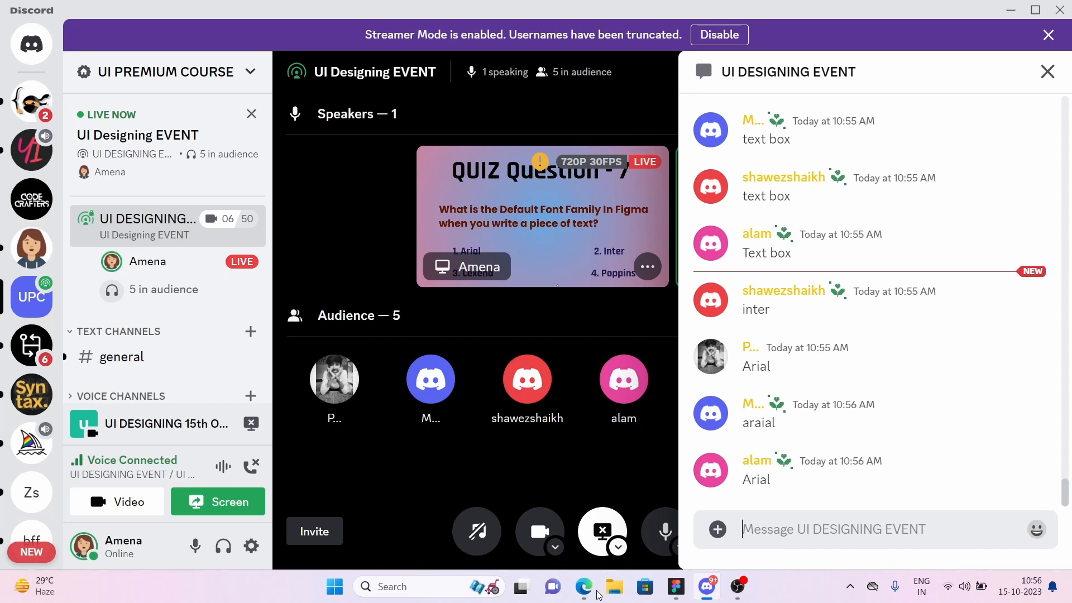
{"action": "type", "text": "inter..."}
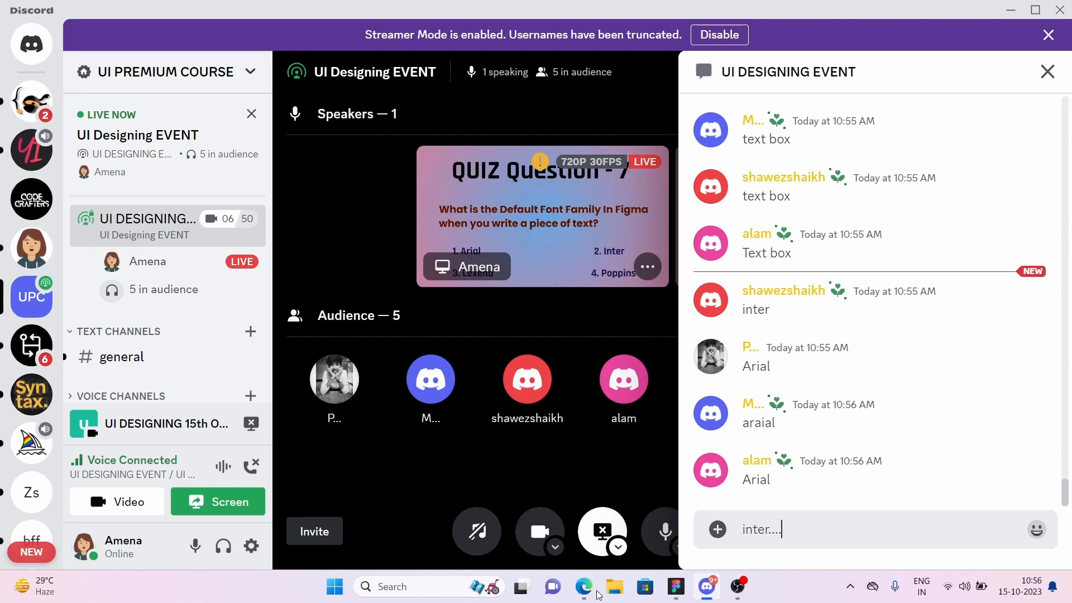
{"action": "key", "text": "Return"}
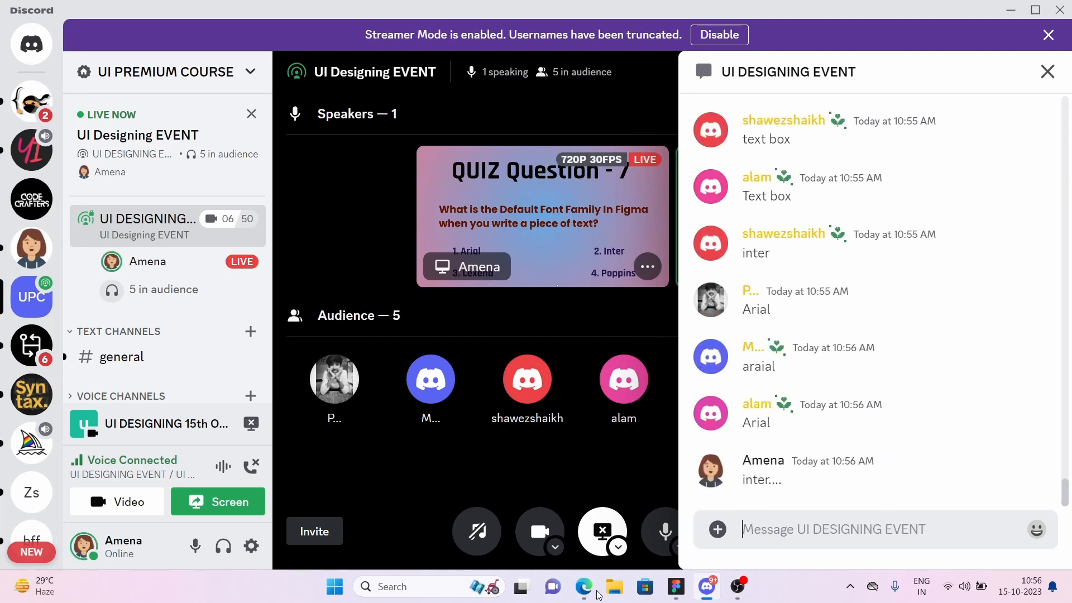
- Return to the slides, reveal the answer to quiz question 7 and advance to question 8
{"action": "key", "text": "alt+Tab"}
{"action": "key", "text": "Right"}
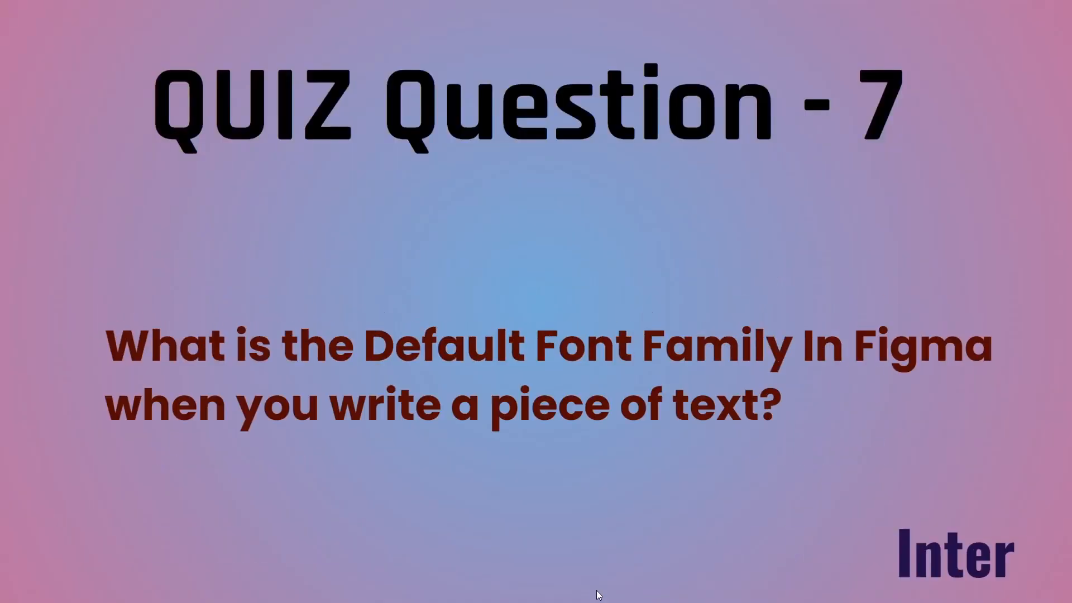
{"action": "key", "text": "Right"}
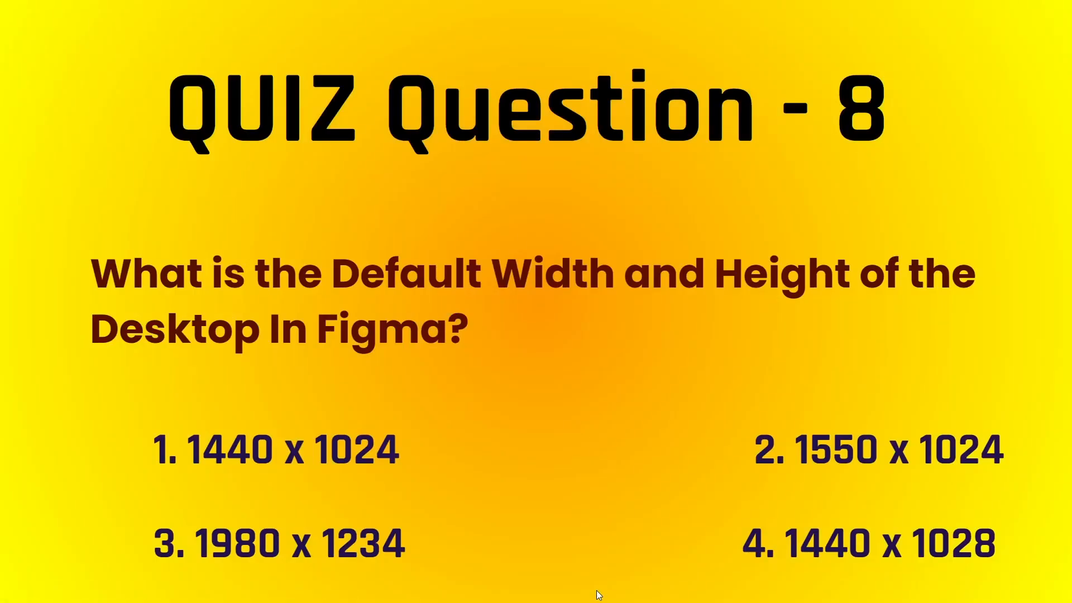
- Read the Discord chat replies to quiz question 8, then reveal its answer slide and advance to question 9
{"action": "key", "text": "alt+Tab"}
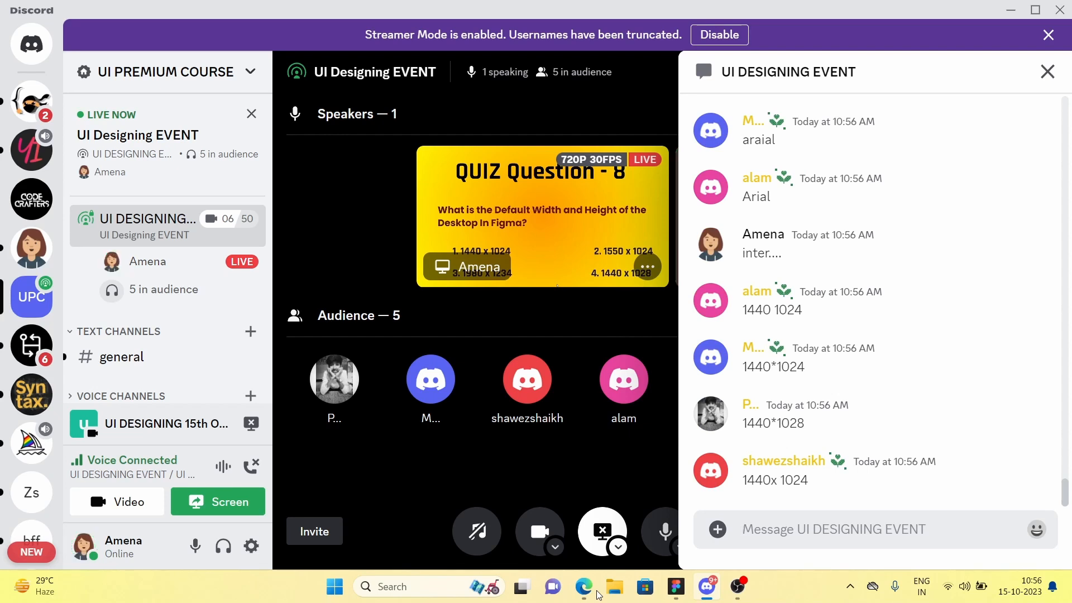
{"action": "key", "text": "alt+Tab"}
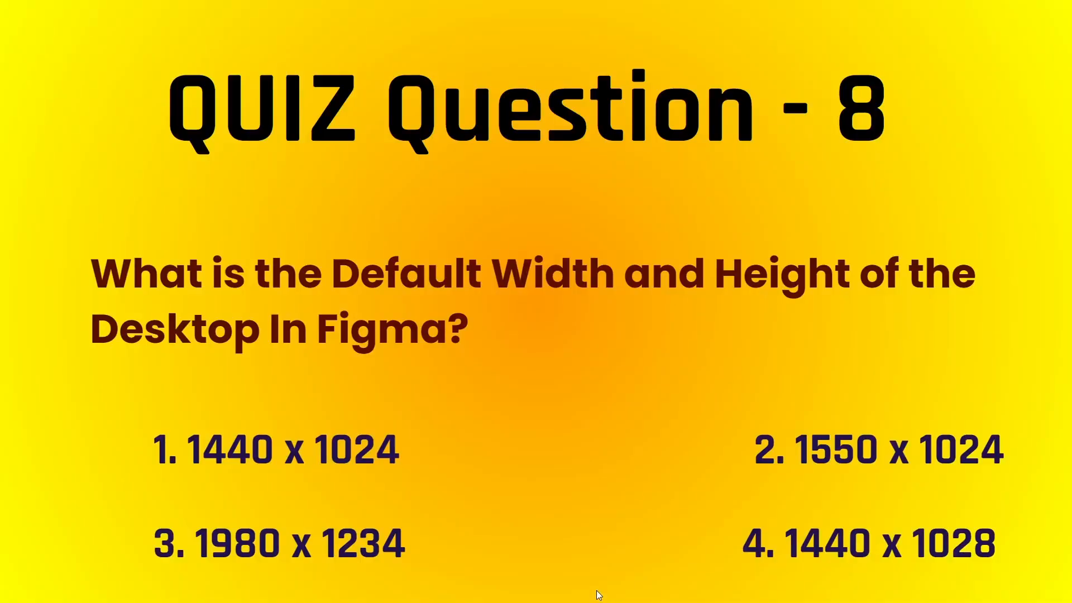
{"action": "key", "text": "Right"}
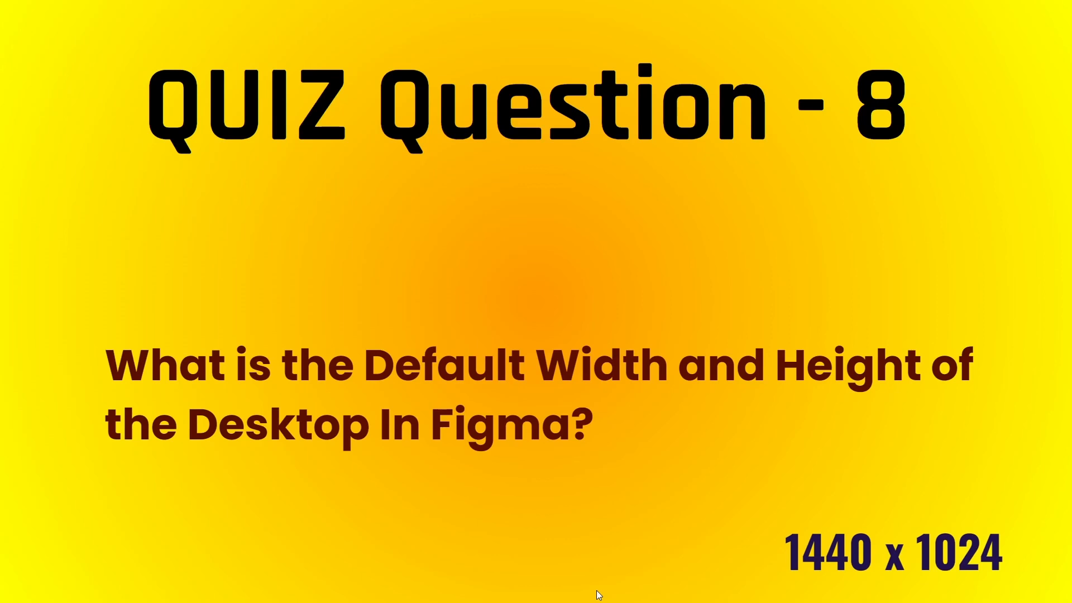
{"action": "key", "text": "Right"}
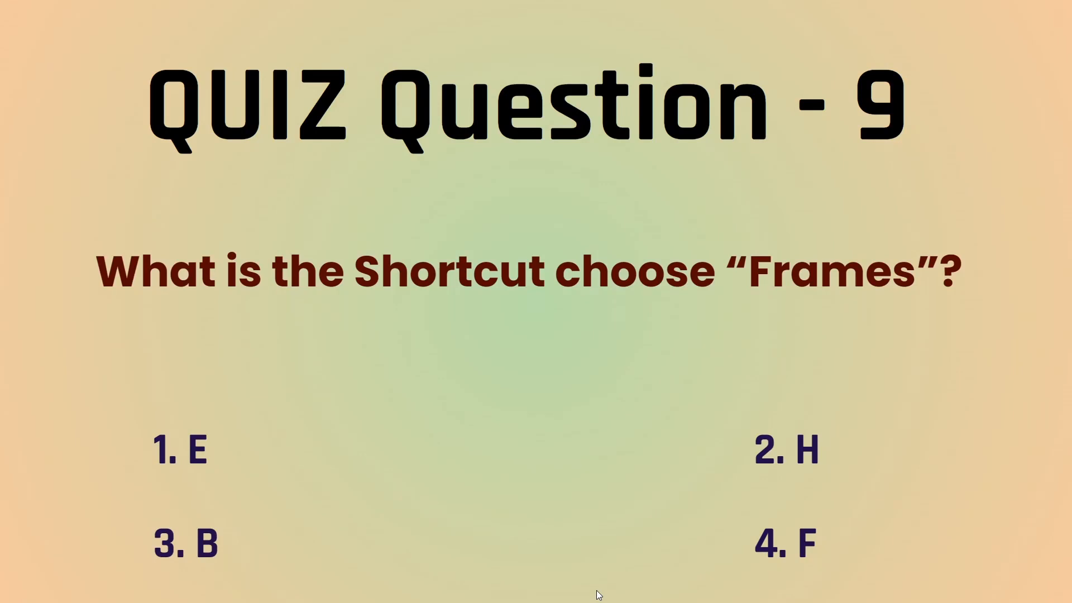
- Check the Discord event for replies to quiz question 9 and for the Level 5 slide's stream, returning to the slides
{"action": "key", "text": "alt+Tab"}
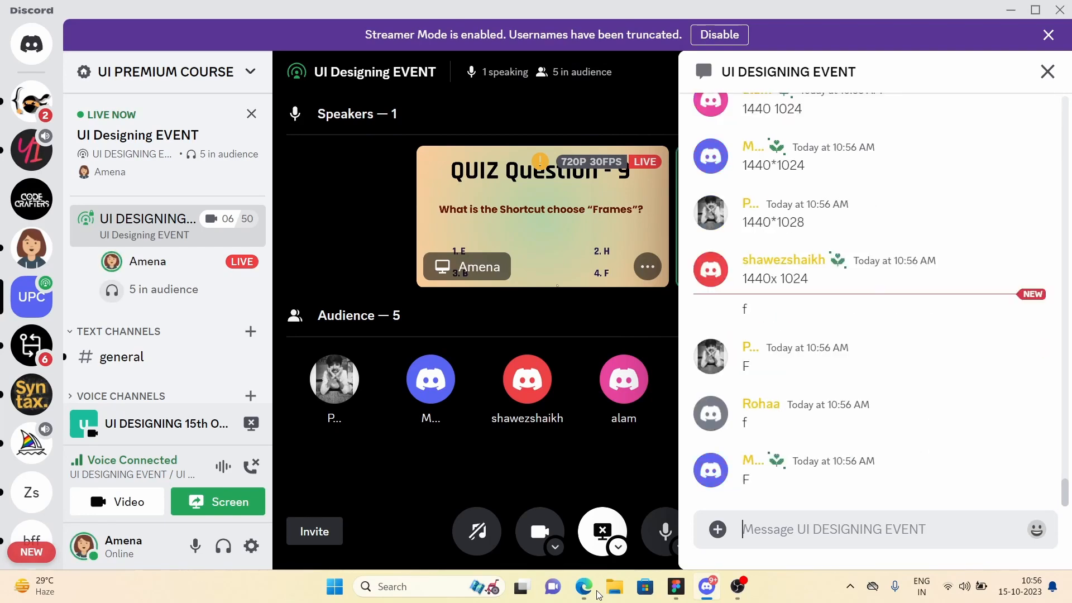
{"action": "key", "text": "alt+Tab"}
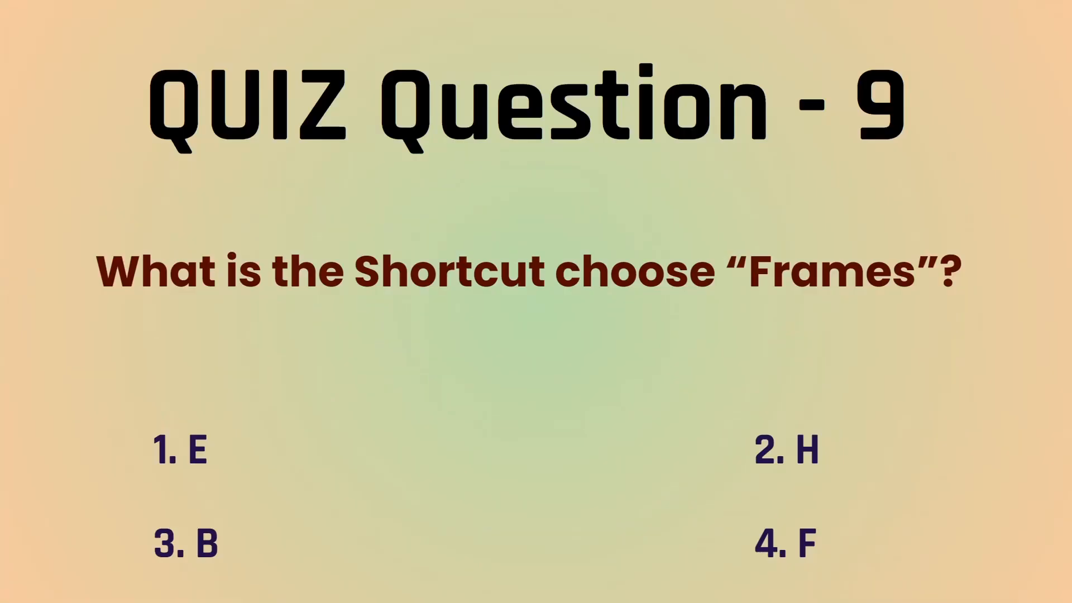
{"action": "key", "text": "alt+Tab"}
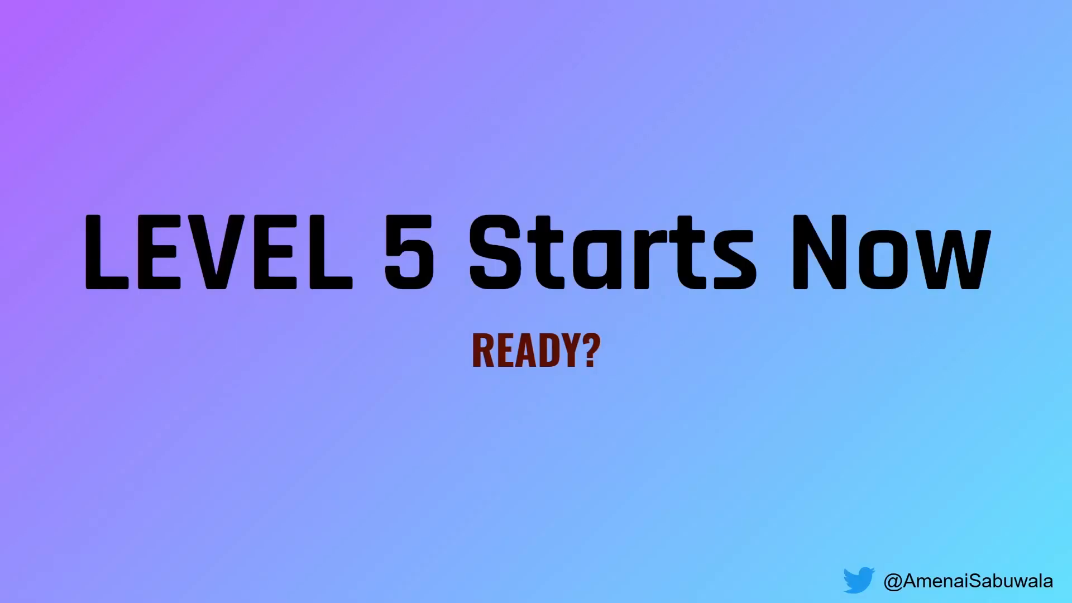
{"action": "key", "text": "alt+Tab"}
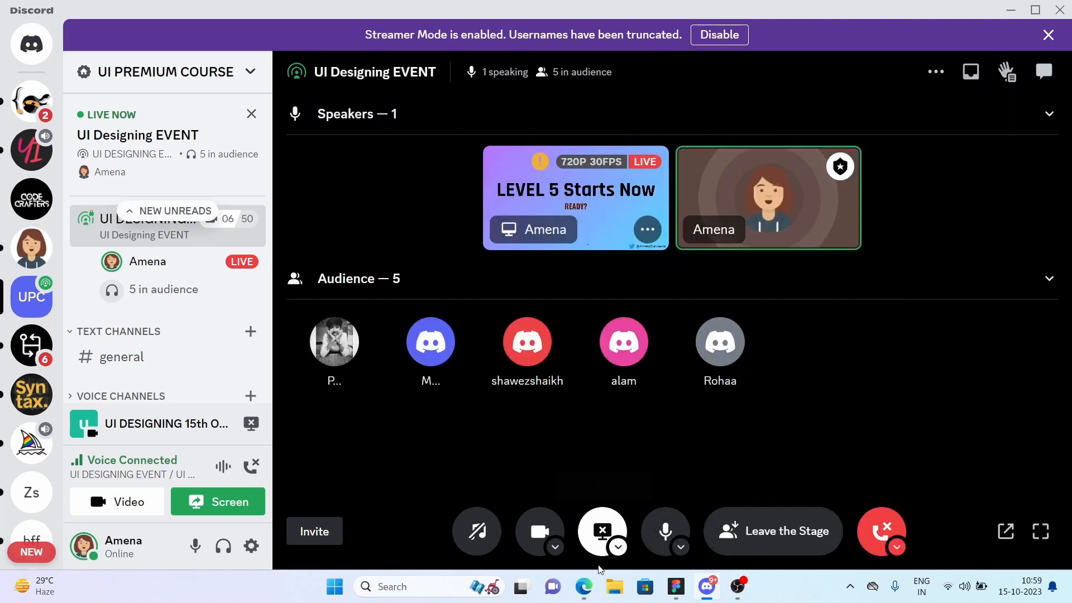
{"action": "left_click", "coordinate": [595, 574]}
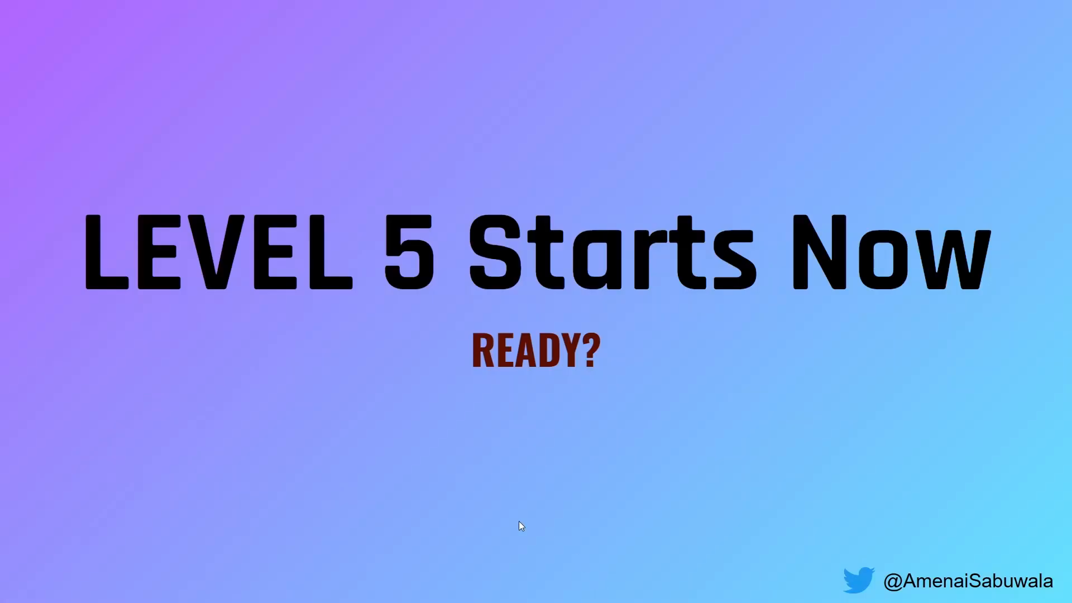
- Switch to Figma, check the shared stream in Discord, and examine the frame-size instructions above the Desktop - 1 frame
{"action": "key", "text": "alt+Tab"}
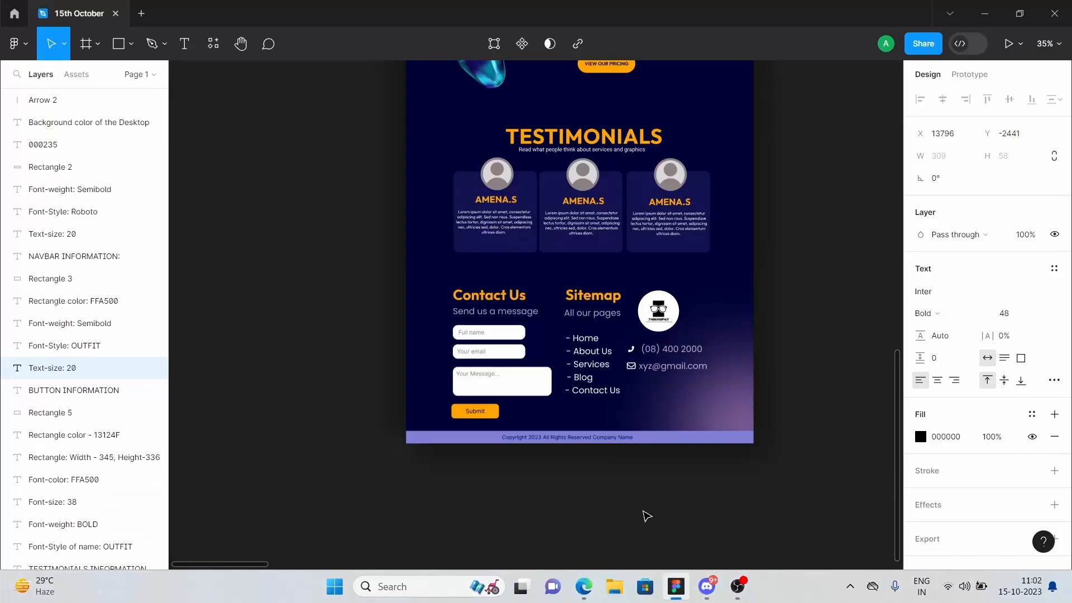
{"action": "scroll", "coordinate": [643, 512], "scroll_direction": "up", "scroll_amount": 10}
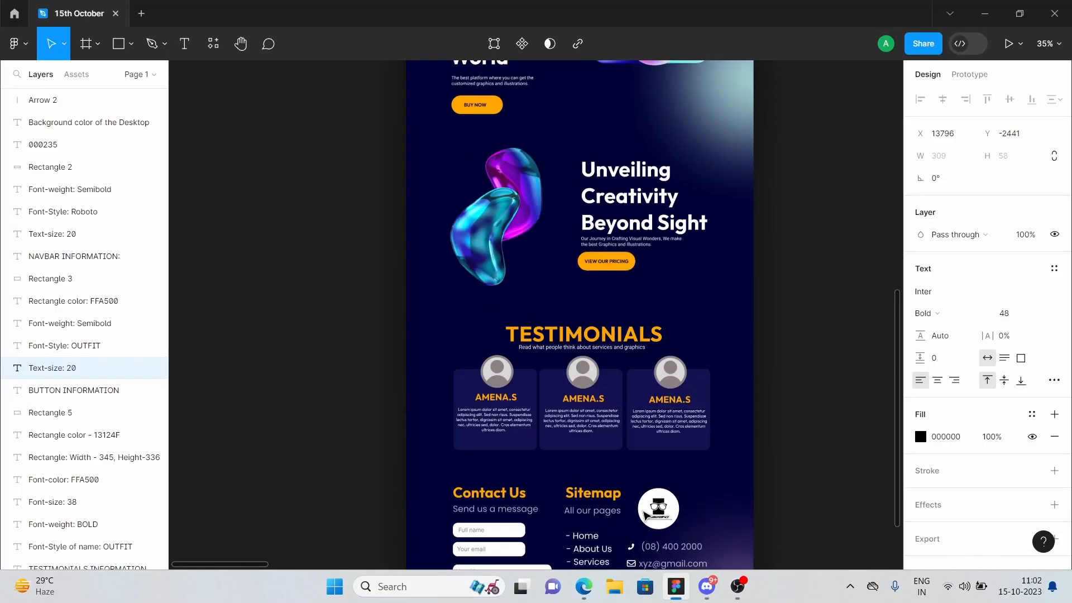
{"action": "left_click", "coordinate": [703, 590]}
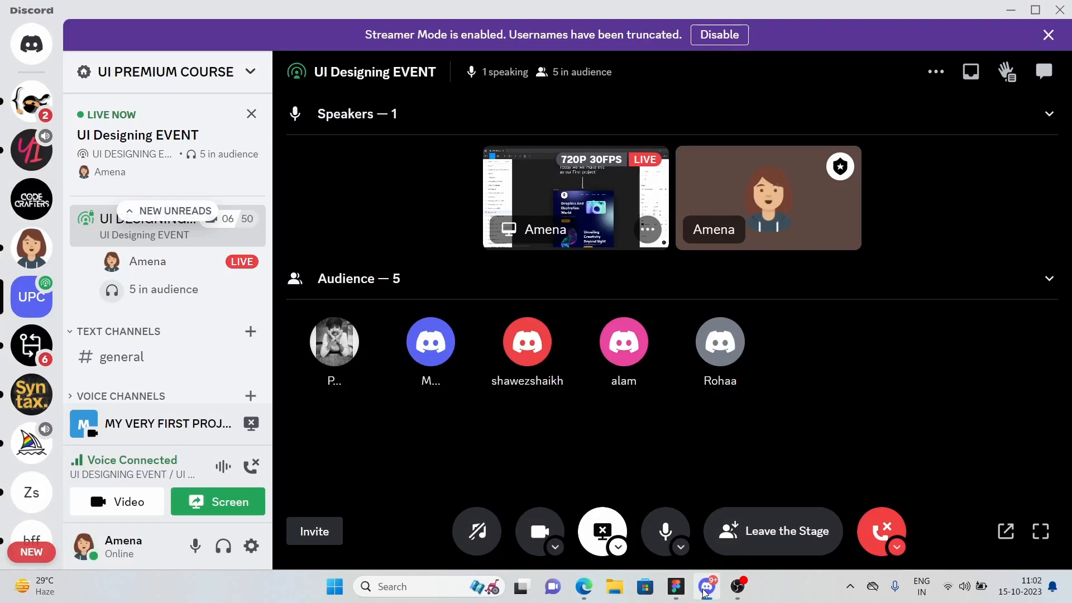
{"action": "left_click", "coordinate": [678, 593]}
{"action": "scroll", "coordinate": [631, 427], "scroll_direction": "right", "scroll_amount": 10}
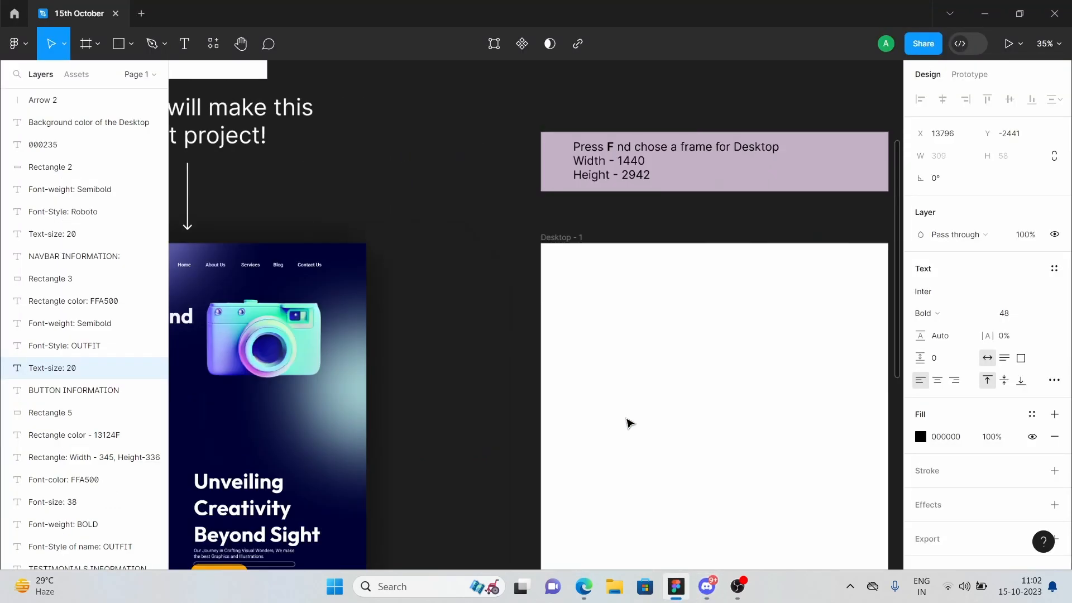
{"action": "scroll", "coordinate": [630, 424], "scroll_direction": "down", "scroll_amount": 5}
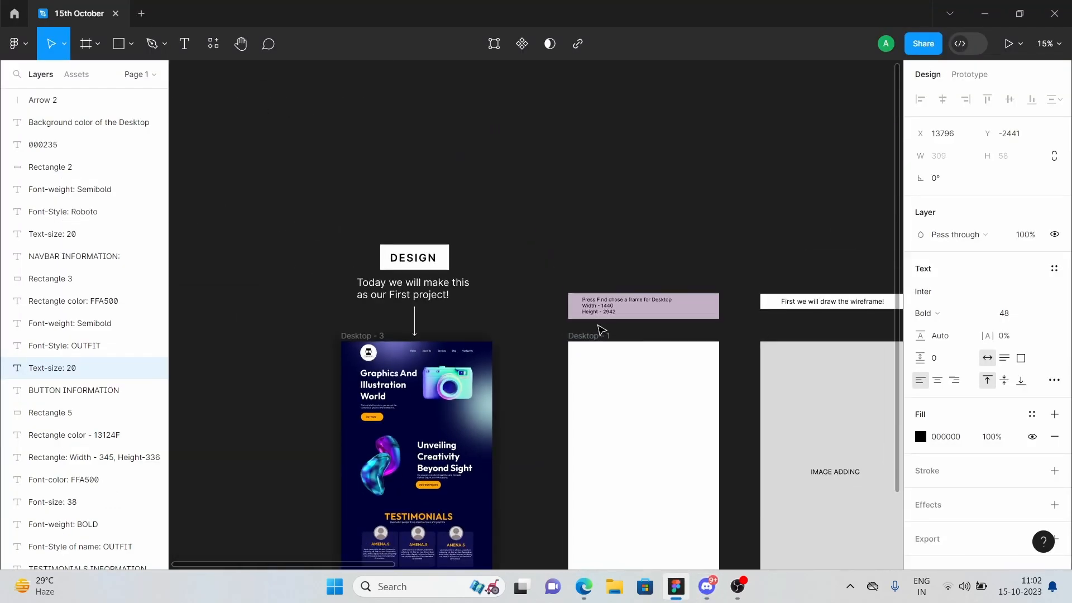
{"action": "scroll", "coordinate": [601, 330], "scroll_direction": "up", "scroll_amount": 5}
{"action": "scroll", "coordinate": [601, 330], "scroll_direction": "down", "scroll_amount": 3}
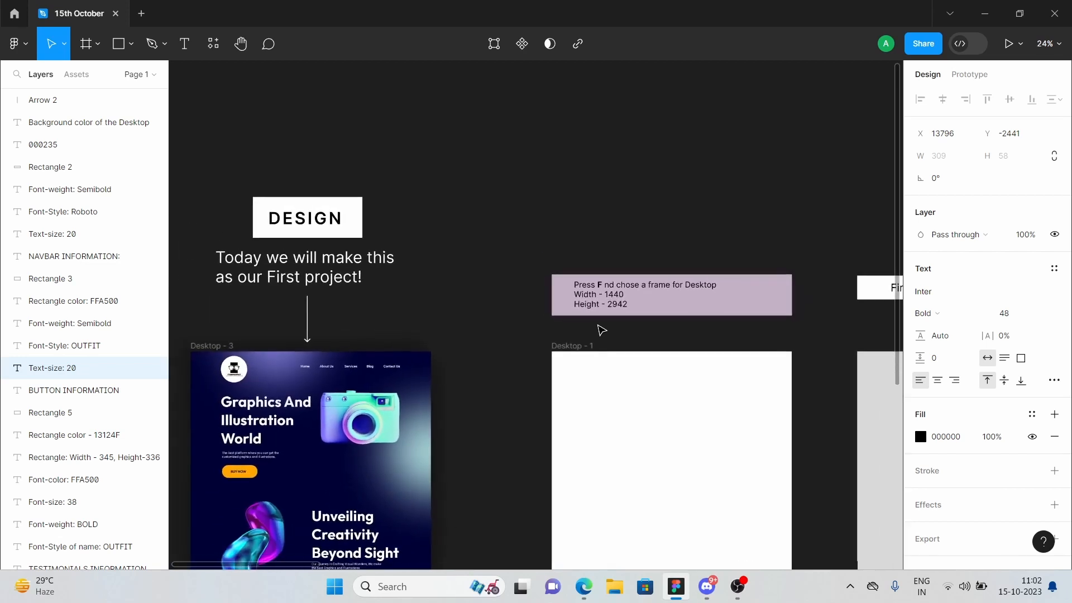
{"action": "scroll", "coordinate": [601, 329], "scroll_direction": "right", "scroll_amount": 2}
{"action": "scroll", "coordinate": [601, 329], "scroll_direction": "up", "scroll_amount": 5}
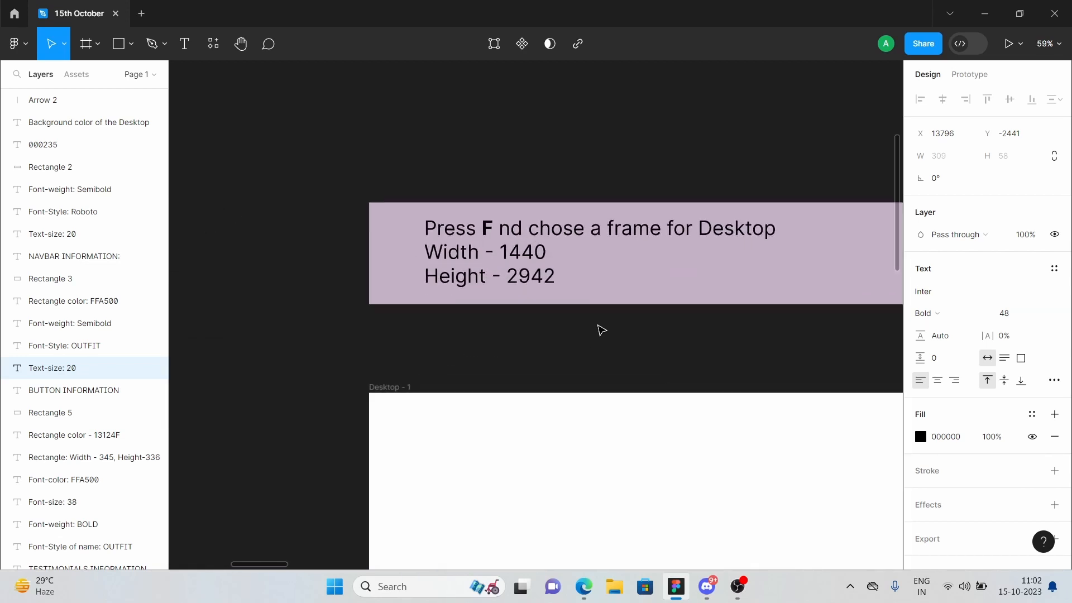
{"action": "scroll", "coordinate": [568, 361], "scroll_direction": "up", "scroll_amount": 2}
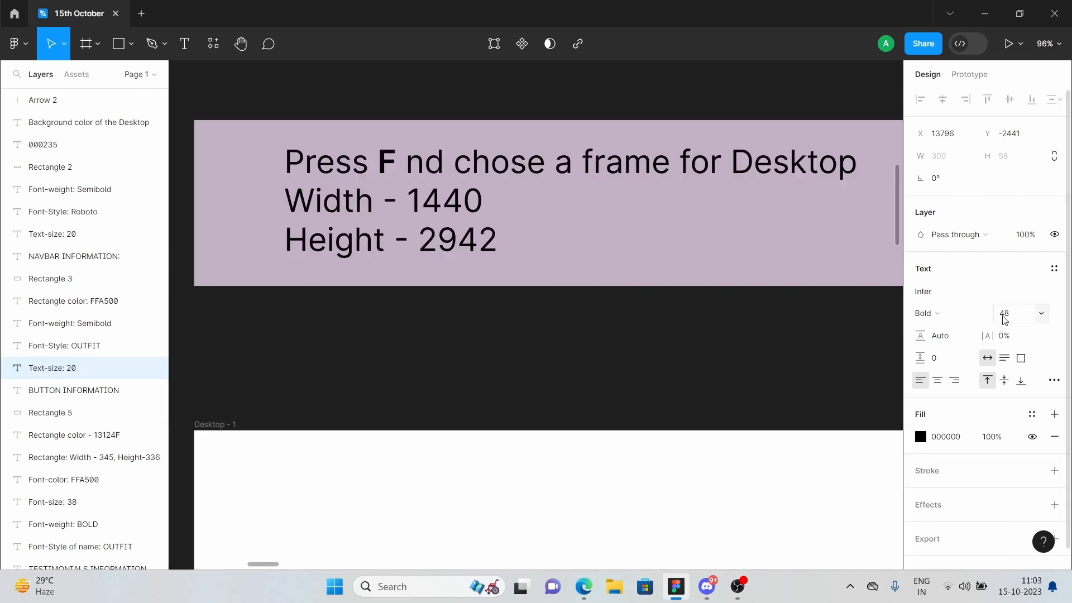
- Look over the neighbouring desktop frames and examine the wireframe heading above the grey "IMAGE ADDING" frame
{"action": "scroll", "coordinate": [753, 307], "scroll_direction": "down", "scroll_amount": 5}
{"action": "scroll", "coordinate": [753, 307], "scroll_direction": "right", "scroll_amount": 5}
{"action": "scroll", "coordinate": [753, 306], "scroll_direction": "down", "scroll_amount": 3}
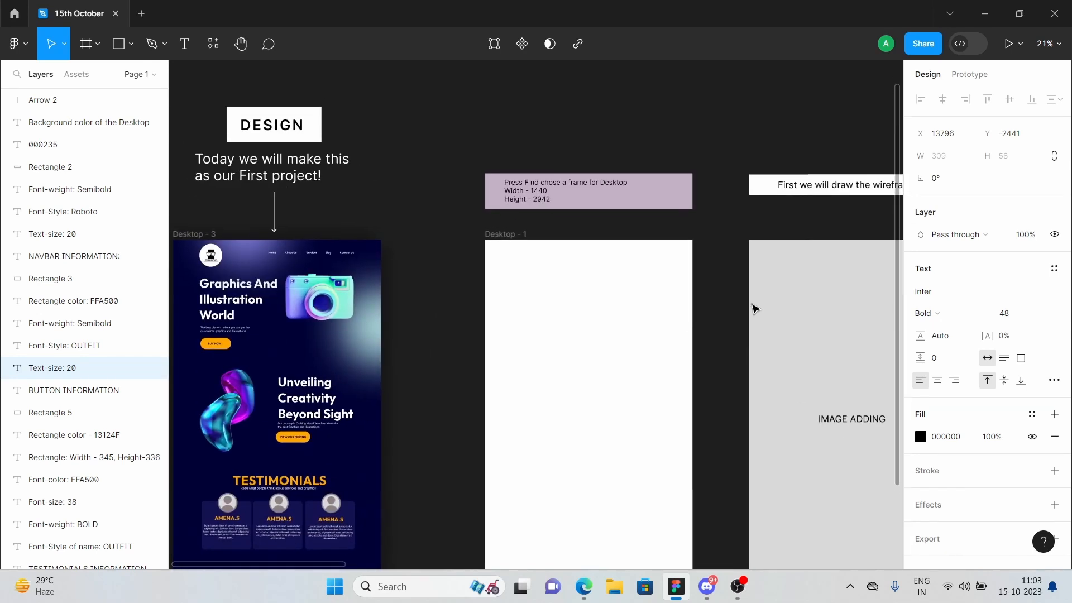
{"action": "scroll", "coordinate": [637, 309], "scroll_direction": "up", "scroll_amount": 5}
{"action": "scroll", "coordinate": [638, 309], "scroll_direction": "down", "scroll_amount": 5}
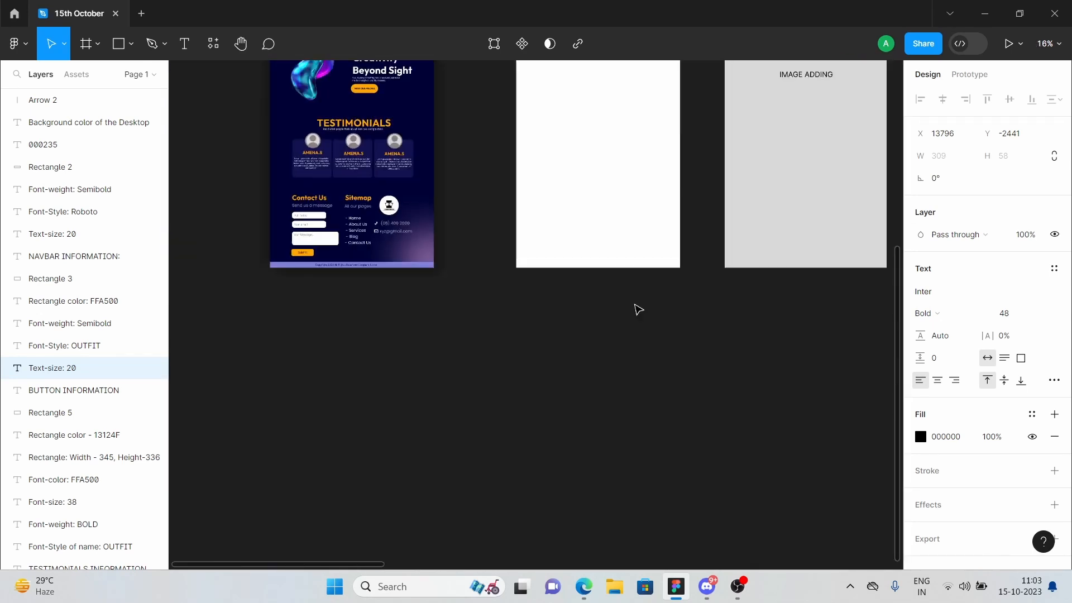
{"action": "scroll", "coordinate": [638, 308], "scroll_direction": "up", "scroll_amount": 1}
{"action": "scroll", "coordinate": [639, 308], "scroll_direction": "right", "scroll_amount": 5}
{"action": "scroll", "coordinate": [435, 228], "scroll_direction": "right", "scroll_amount": 2}
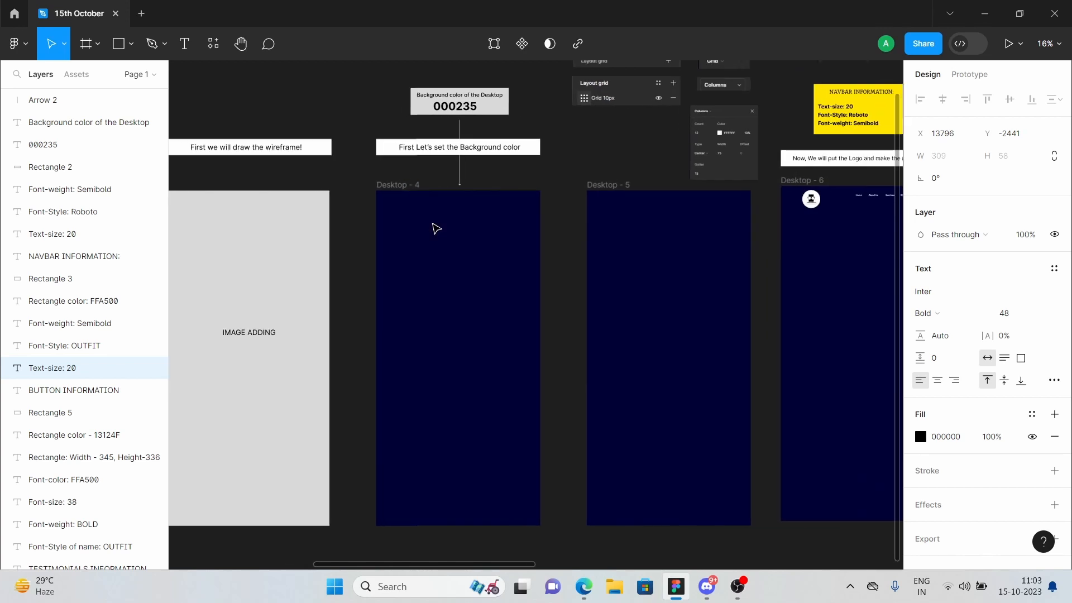
{"action": "scroll", "coordinate": [342, 191], "scroll_direction": "left", "scroll_amount": 3}
{"action": "scroll", "coordinate": [342, 193], "scroll_direction": "up", "scroll_amount": 1}
{"action": "scroll", "coordinate": [342, 192], "scroll_direction": "up", "scroll_amount": 10}
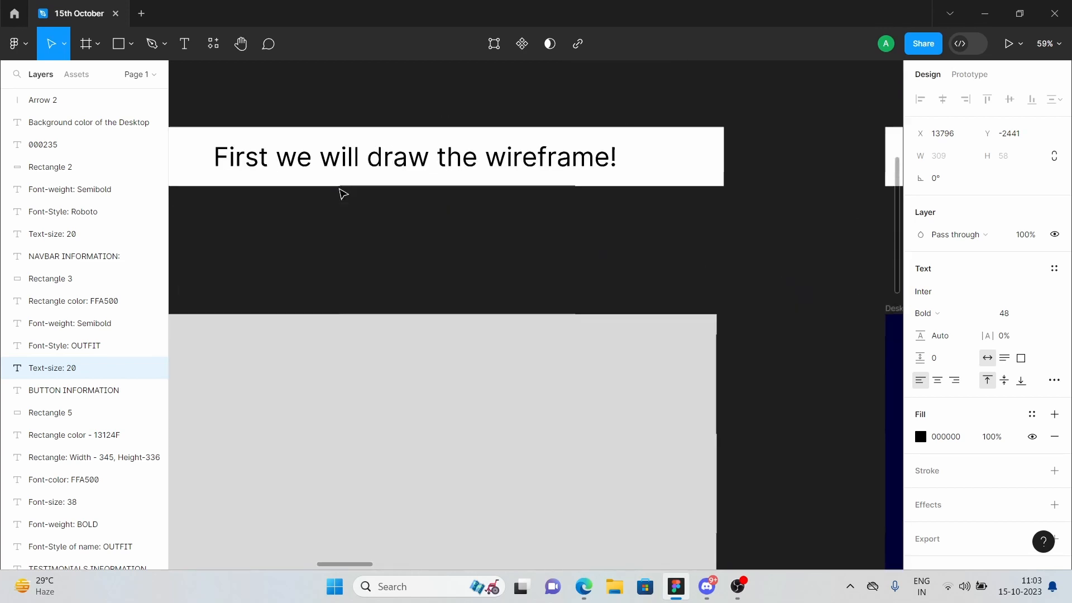
{"action": "scroll", "coordinate": [341, 191], "scroll_direction": "down", "scroll_amount": 6}
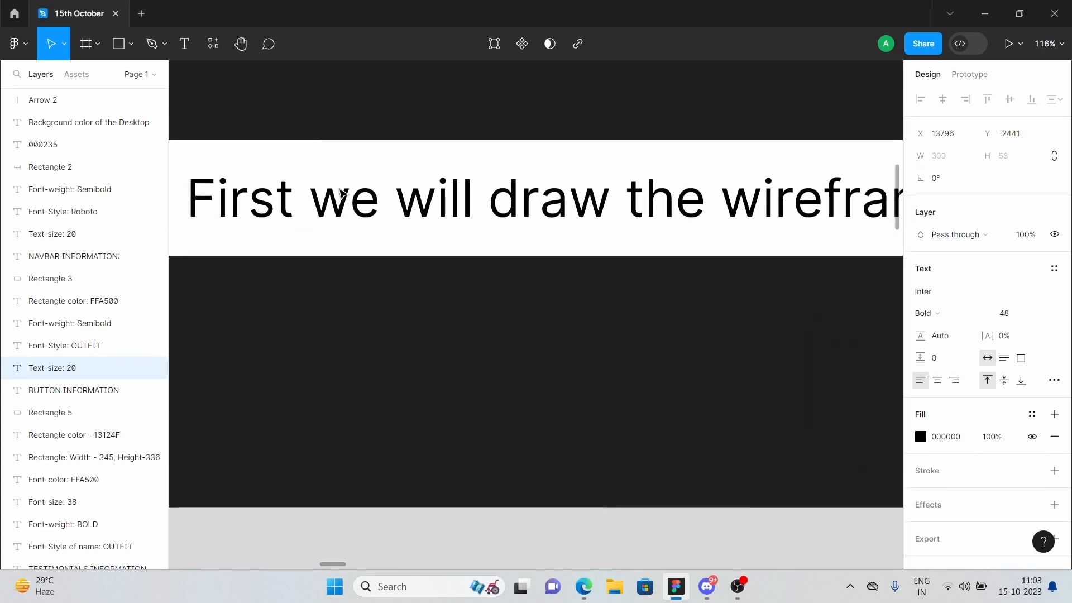
{"action": "scroll", "coordinate": [329, 193], "scroll_direction": "up", "scroll_amount": 3}
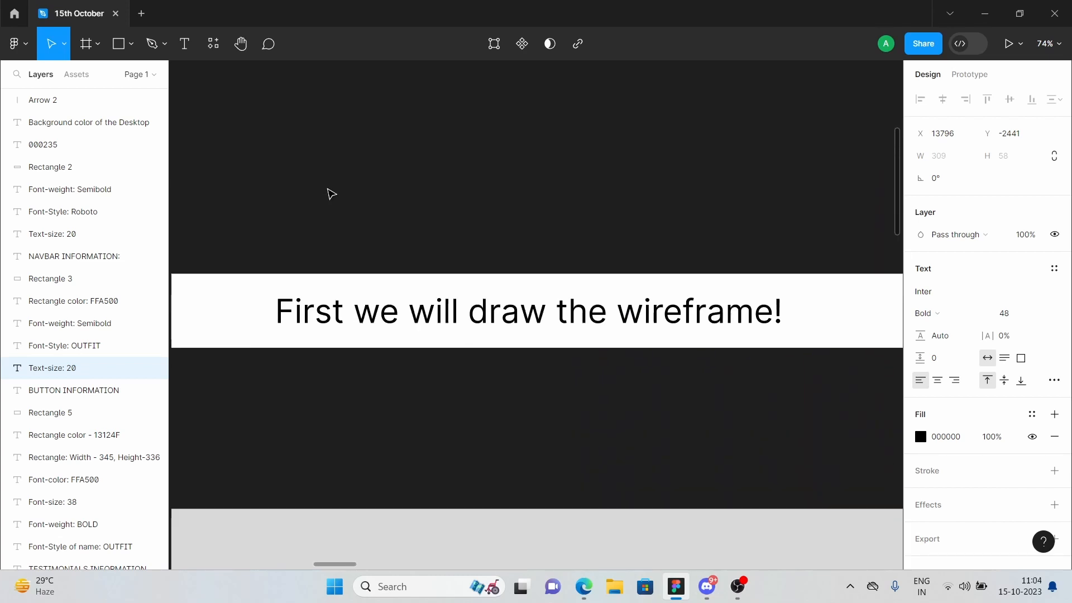
- Copy the background color code 000235 from the note above the Desktop - 4 frame
{"action": "scroll", "coordinate": [331, 193], "scroll_direction": "down", "scroll_amount": 3}
{"action": "scroll", "coordinate": [331, 193], "scroll_direction": "right", "scroll_amount": 5}
{"action": "scroll", "coordinate": [331, 194], "scroll_direction": "up", "scroll_amount": 2}
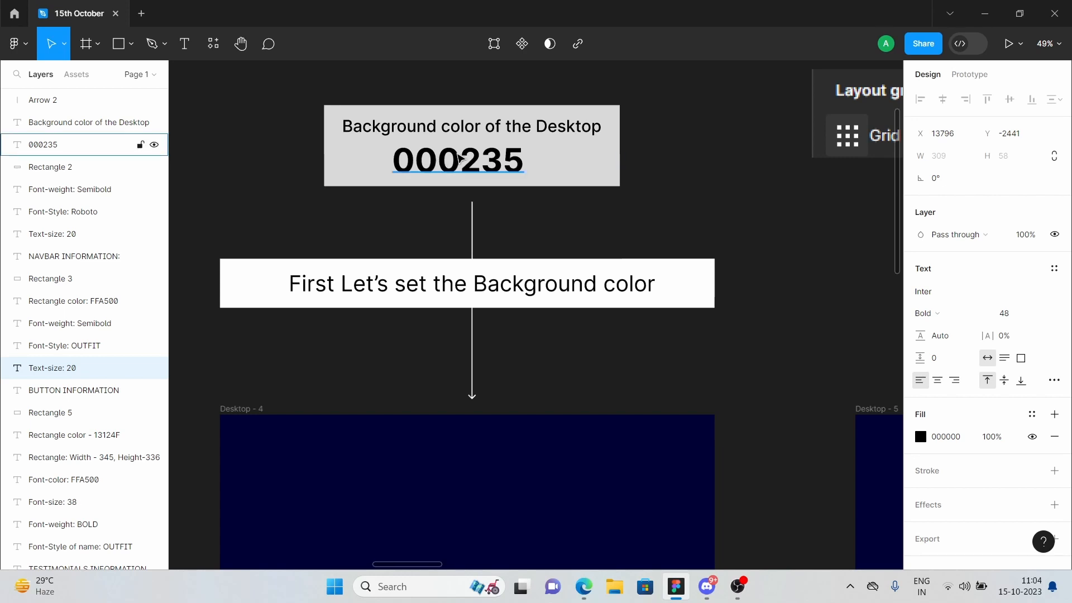
{"action": "double_click", "coordinate": [458, 157]}
{"action": "key", "text": "ctrl+c"}
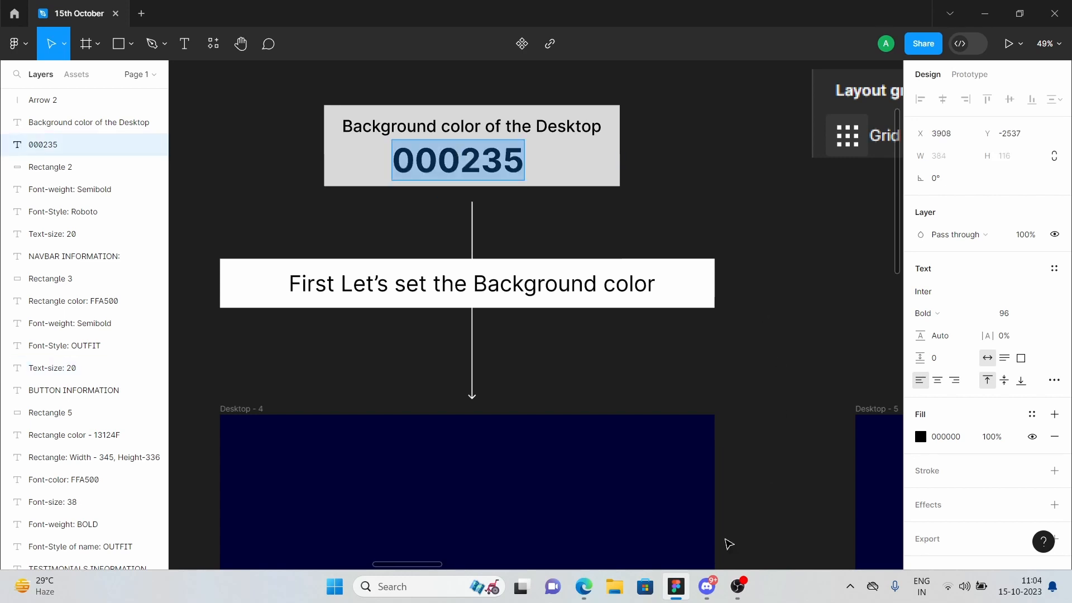
- Switch to Discord and post the background color code 000235 in the UI DESIGNING EVENT chat
{"action": "left_click", "coordinate": [584, 586]}
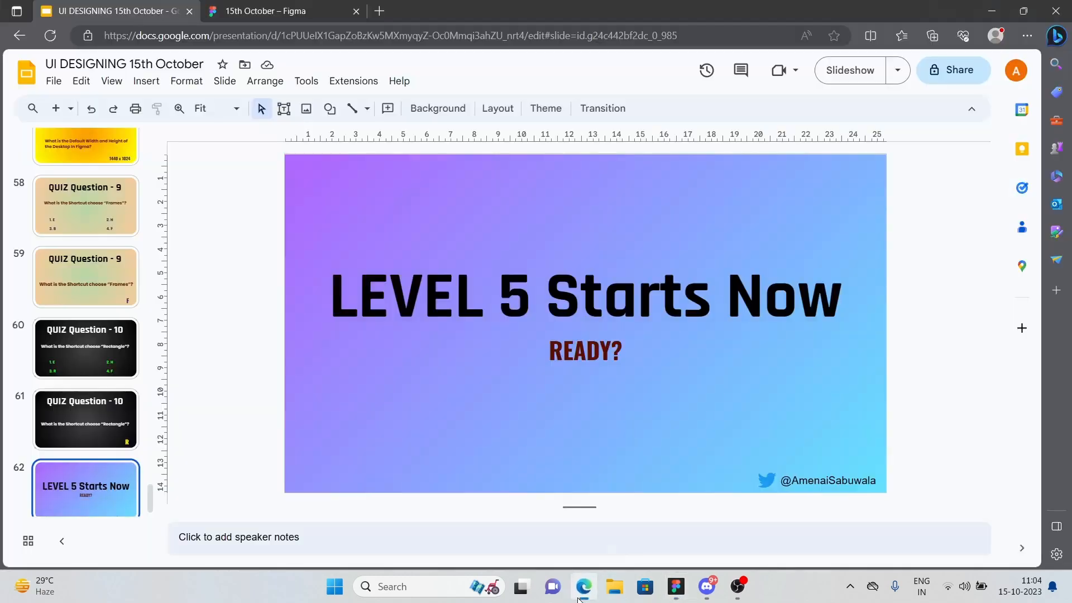
{"action": "left_click", "coordinate": [706, 586]}
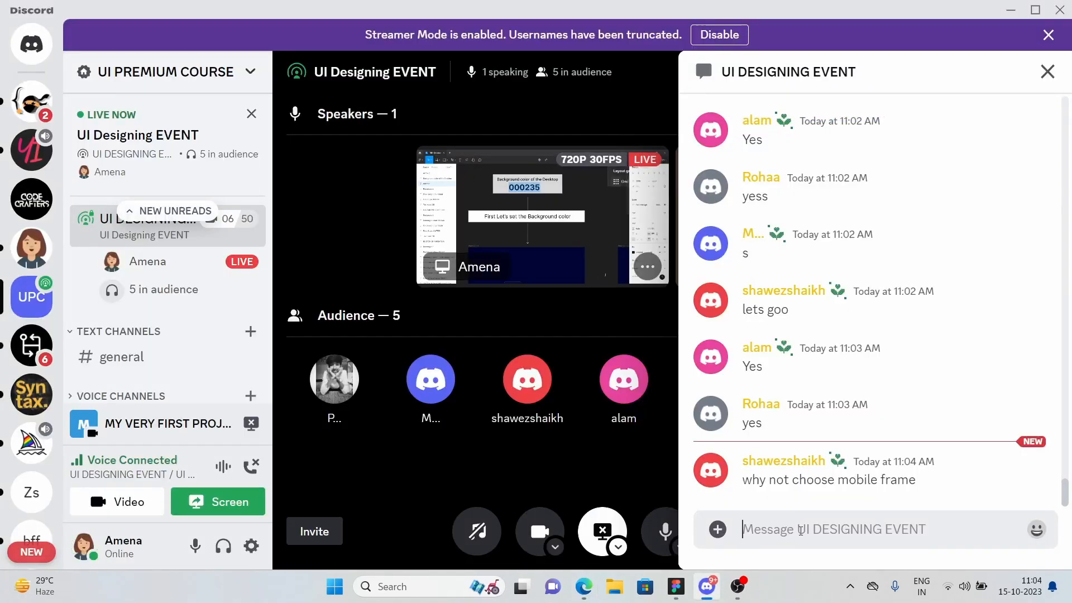
{"action": "key", "text": "ctrl+v"}
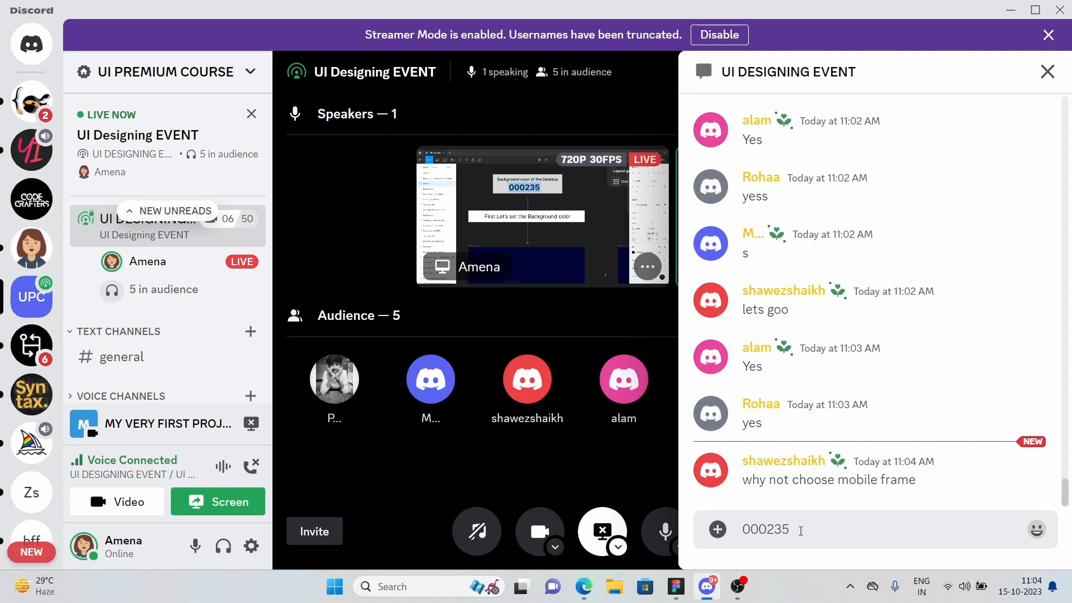
{"action": "key", "text": "Return"}
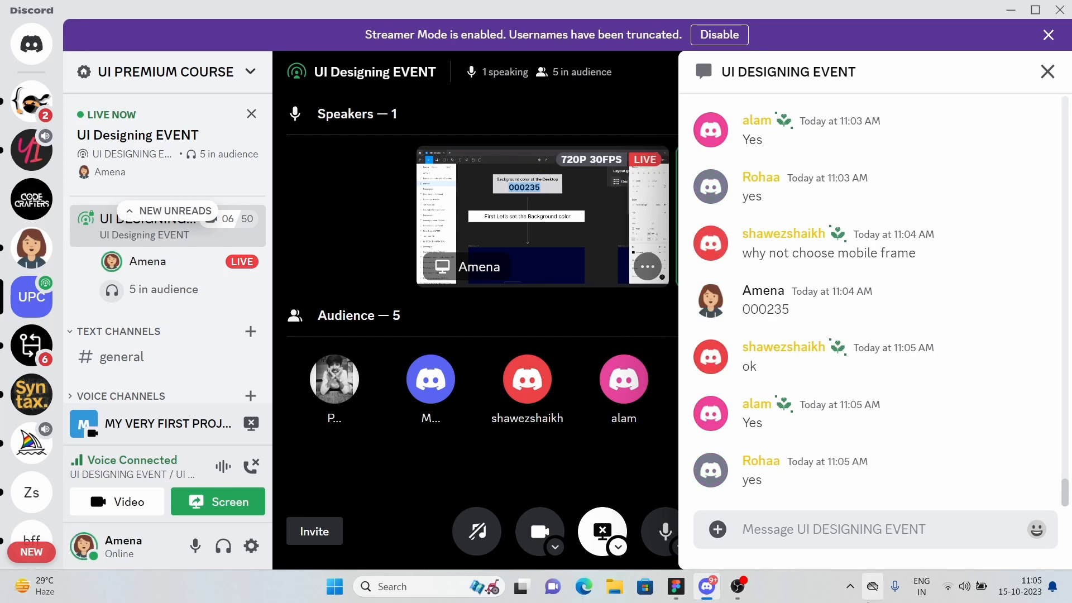
- Return to Figma, find the grid layout instructions above the Desktop - 5 frame, and check the shared stream in Discord
{"action": "left_click", "coordinate": [682, 588]}
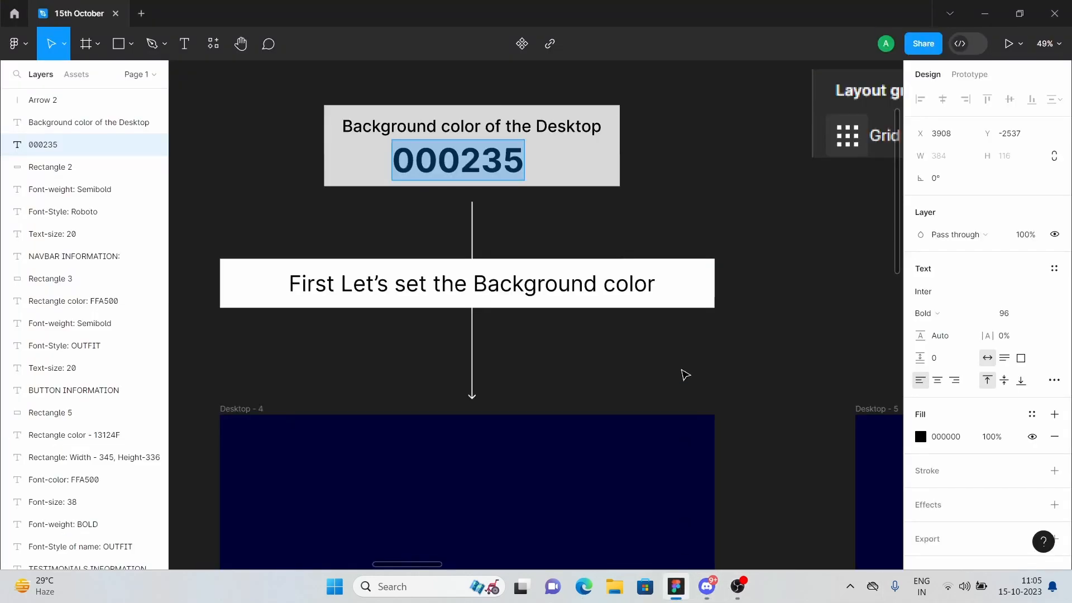
{"action": "scroll", "coordinate": [681, 370], "scroll_direction": "down", "scroll_amount": 5}
{"action": "scroll", "coordinate": [683, 374], "scroll_direction": "right", "scroll_amount": 4}
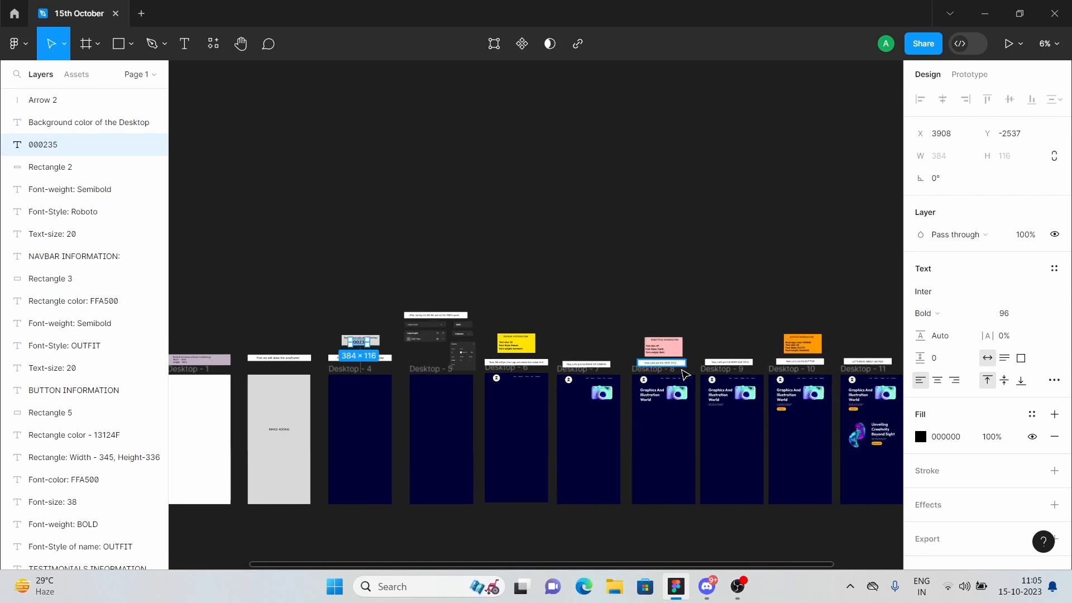
{"action": "scroll", "coordinate": [405, 358], "scroll_direction": "up", "scroll_amount": 5}
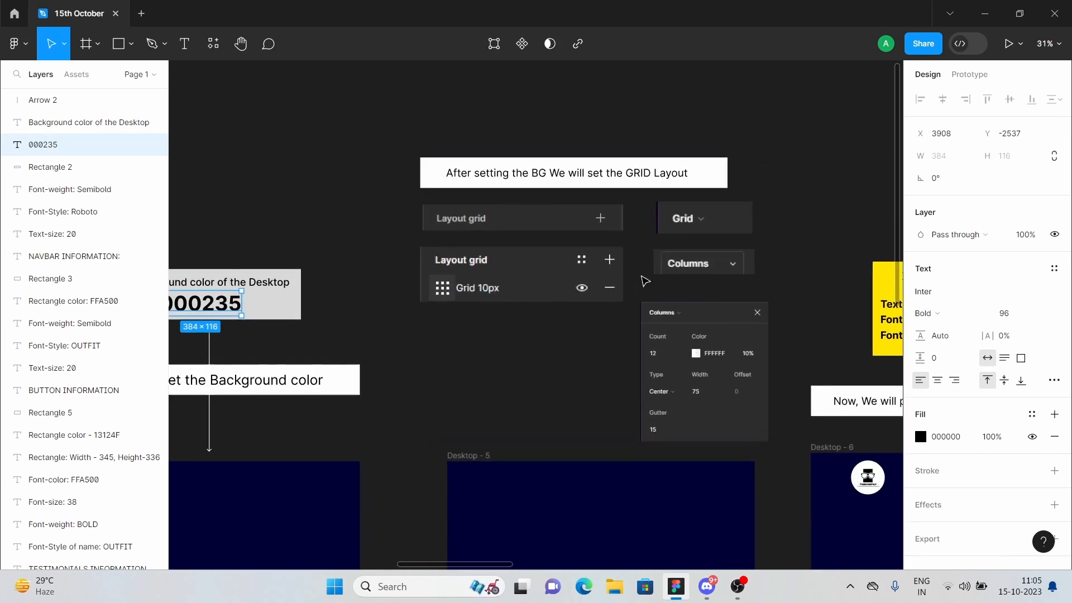
{"action": "scroll", "coordinate": [641, 280], "scroll_direction": "up", "scroll_amount": 2}
{"action": "scroll", "coordinate": [631, 272], "scroll_direction": "up", "scroll_amount": 3}
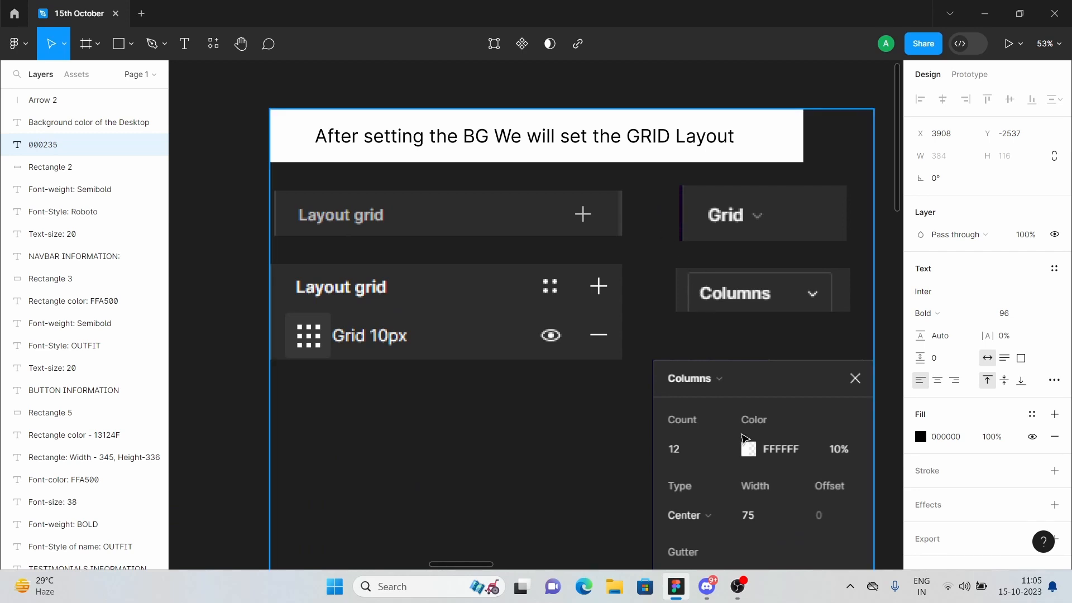
{"action": "left_click", "coordinate": [708, 585]}
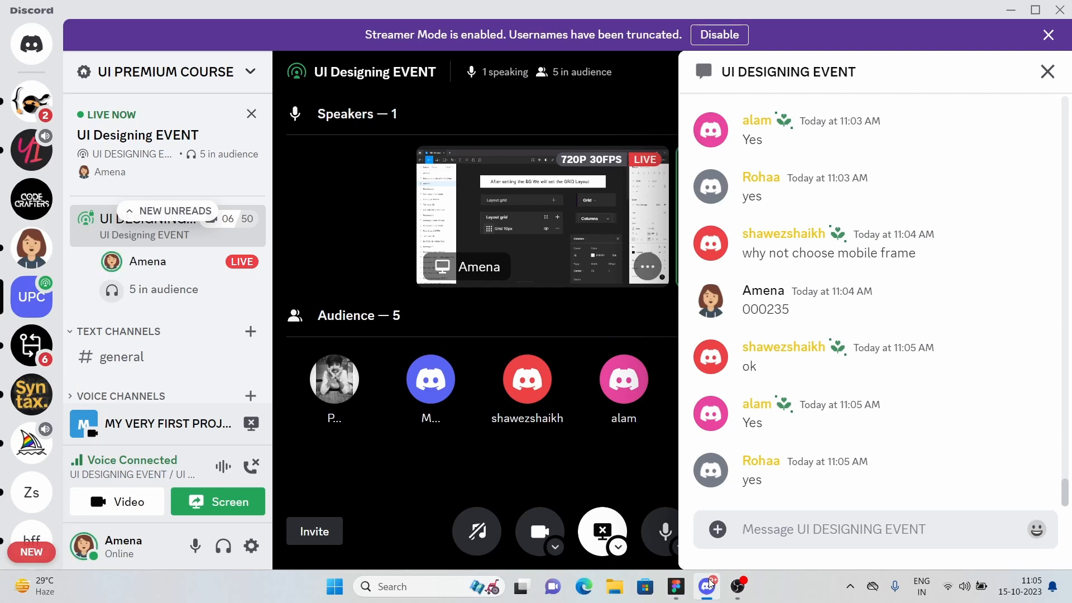
{"action": "left_click", "coordinate": [675, 586]}
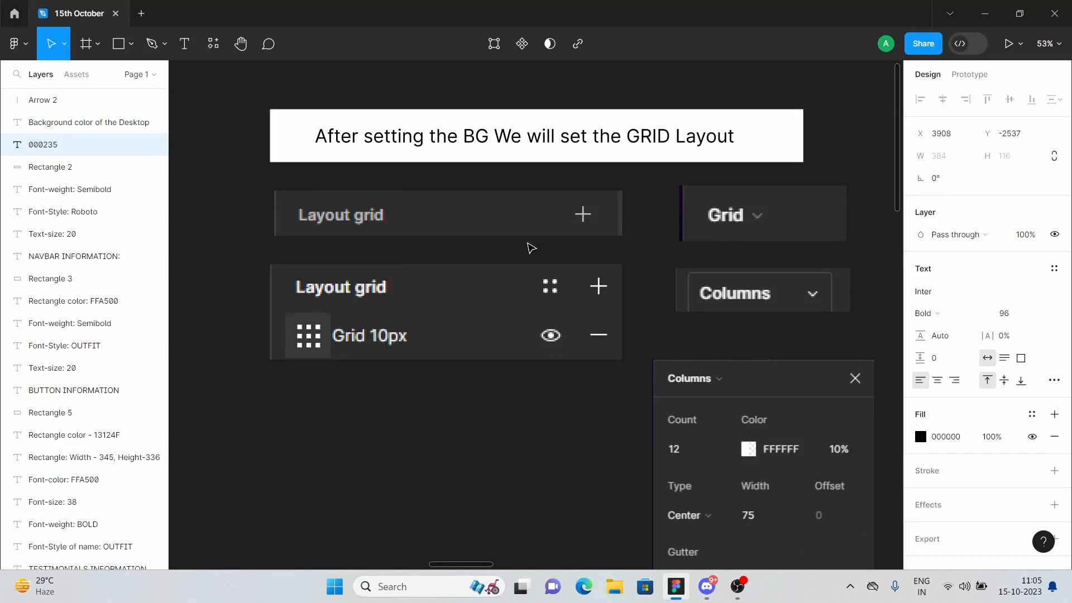
- Examine the example layout grid and Columns settings above the Desktop - 5 frame, selecting that frame for comparison
{"action": "scroll", "coordinate": [656, 335], "scroll_direction": "down", "scroll_amount": 7}
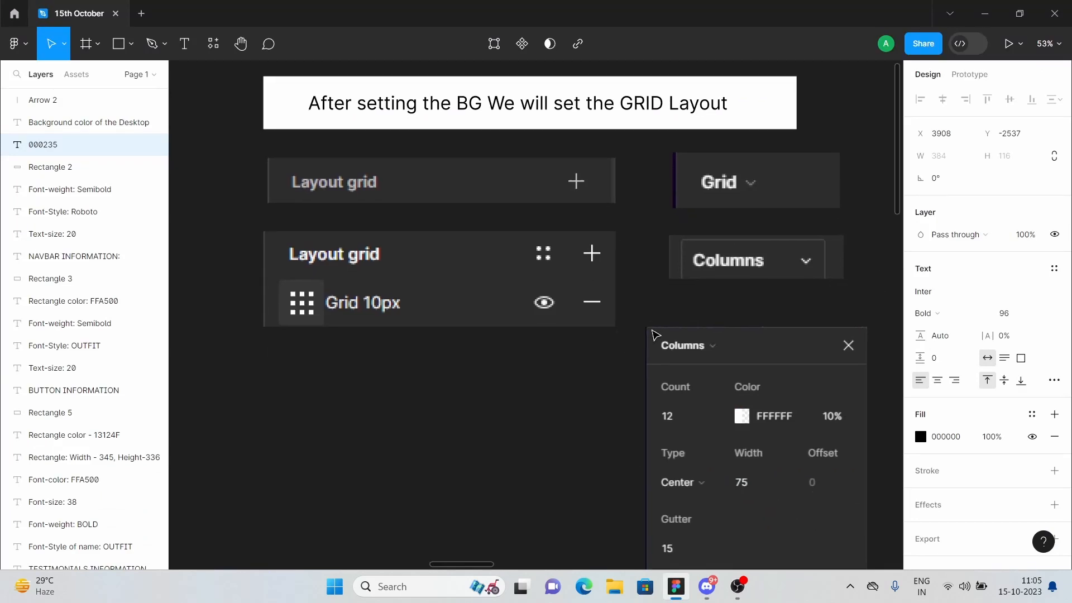
{"action": "scroll", "coordinate": [652, 333], "scroll_direction": "up", "scroll_amount": 6}
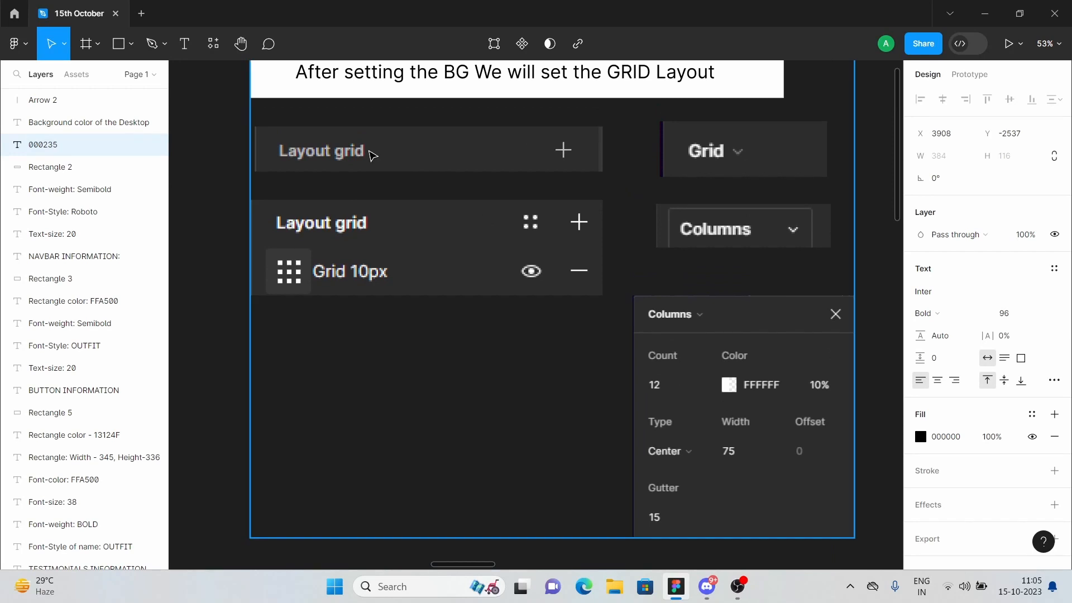
{"action": "scroll", "coordinate": [370, 181], "scroll_direction": "up", "scroll_amount": 2}
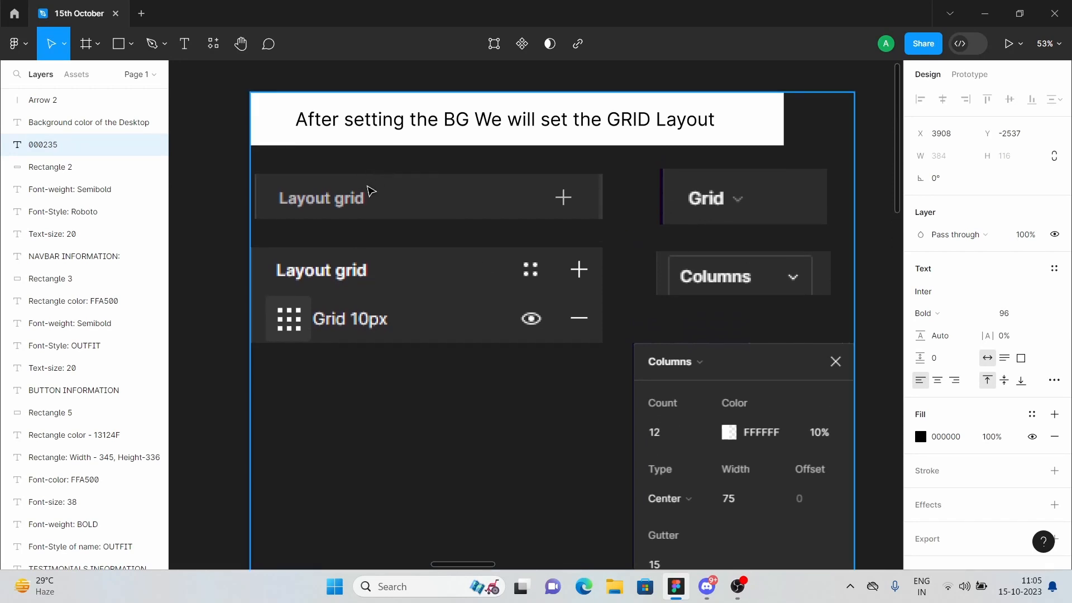
{"action": "scroll", "coordinate": [966, 389], "scroll_direction": "down", "scroll_amount": 1}
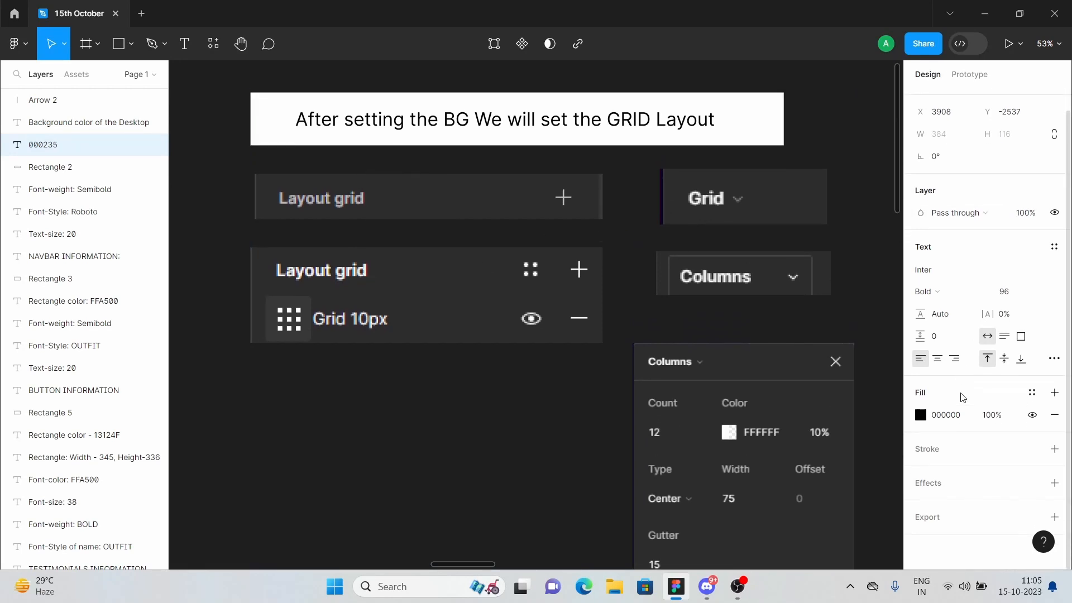
{"action": "scroll", "coordinate": [713, 399], "scroll_direction": "down", "scroll_amount": 6}
{"action": "left_click", "coordinate": [578, 409]}
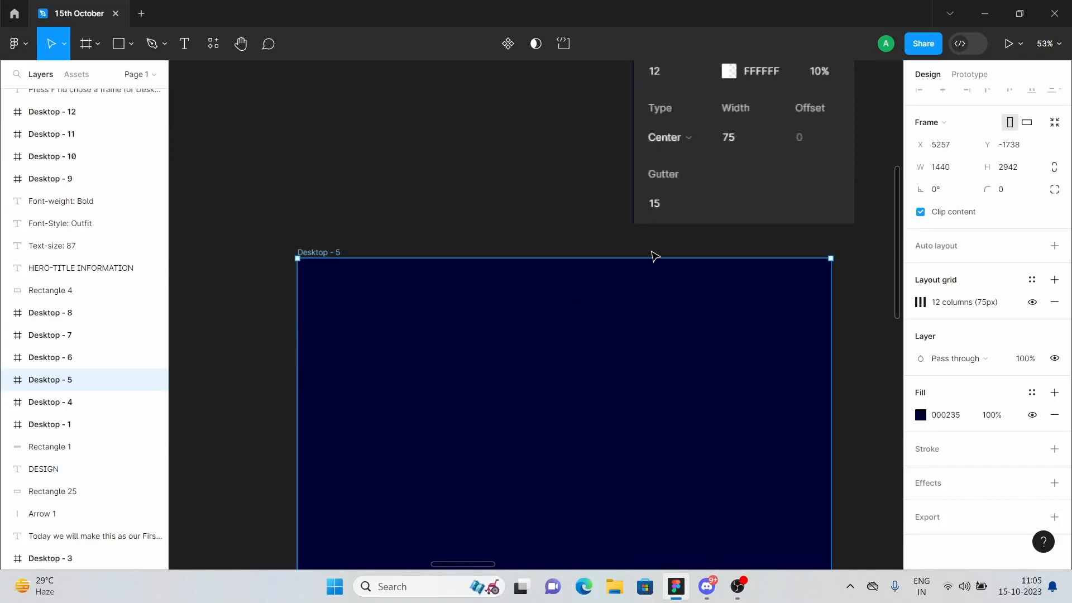
{"action": "scroll", "coordinate": [737, 297], "scroll_direction": "up", "scroll_amount": 10}
{"action": "scroll", "coordinate": [734, 298], "scroll_direction": "down", "scroll_amount": 4}
{"action": "scroll", "coordinate": [736, 297], "scroll_direction": "down", "scroll_amount": 2}
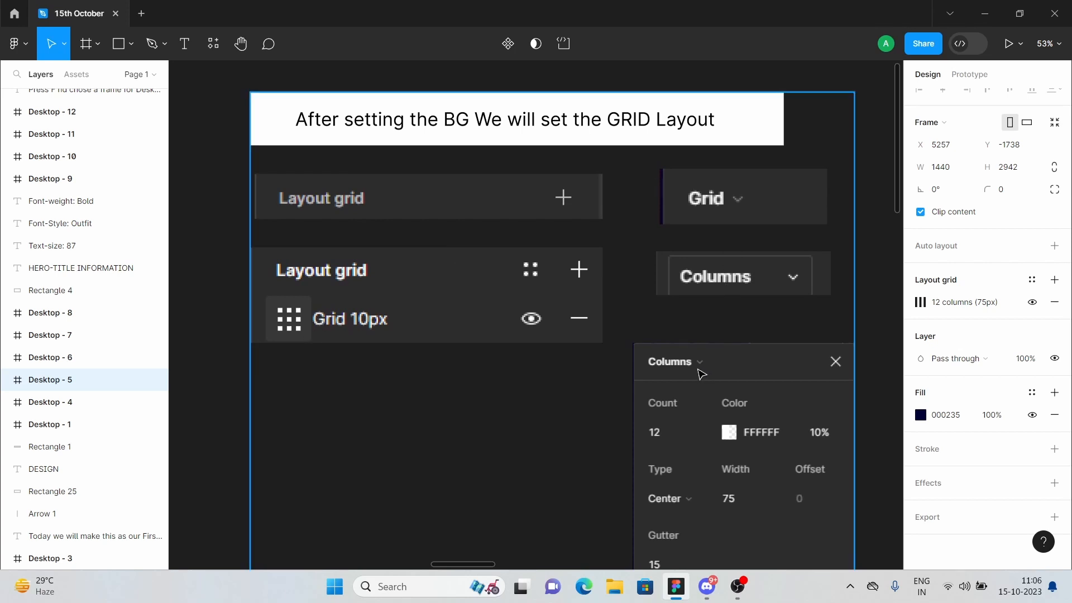
{"action": "scroll", "coordinate": [700, 372], "scroll_direction": "down", "scroll_amount": 3}
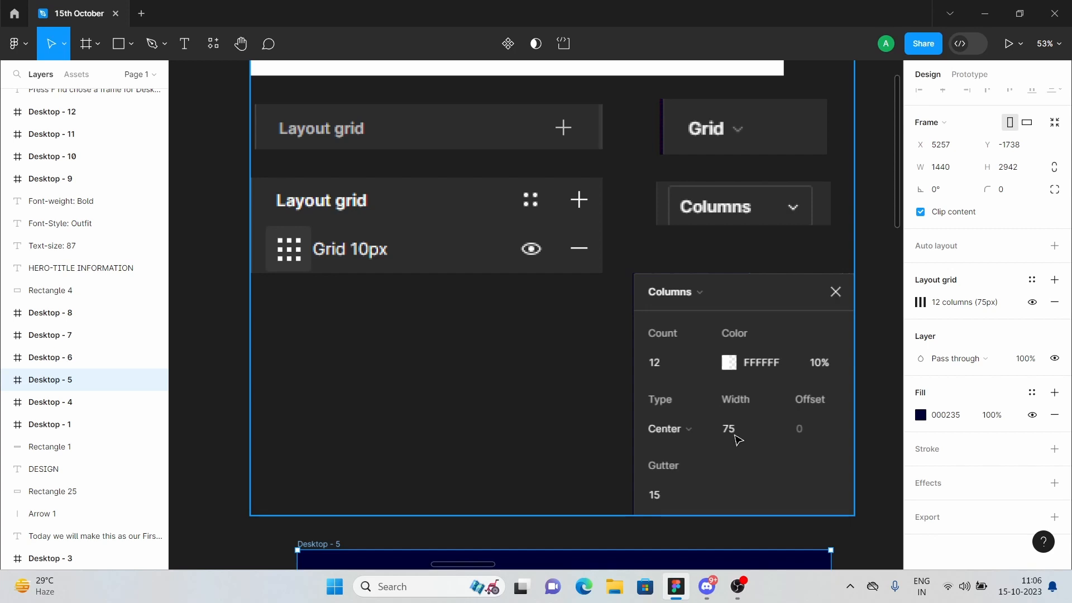
- Remove the existing column layout grid from the Desktop - 5 frame and check the shared stream in Discord
{"action": "scroll", "coordinate": [670, 495], "scroll_direction": "down", "scroll_amount": 5}
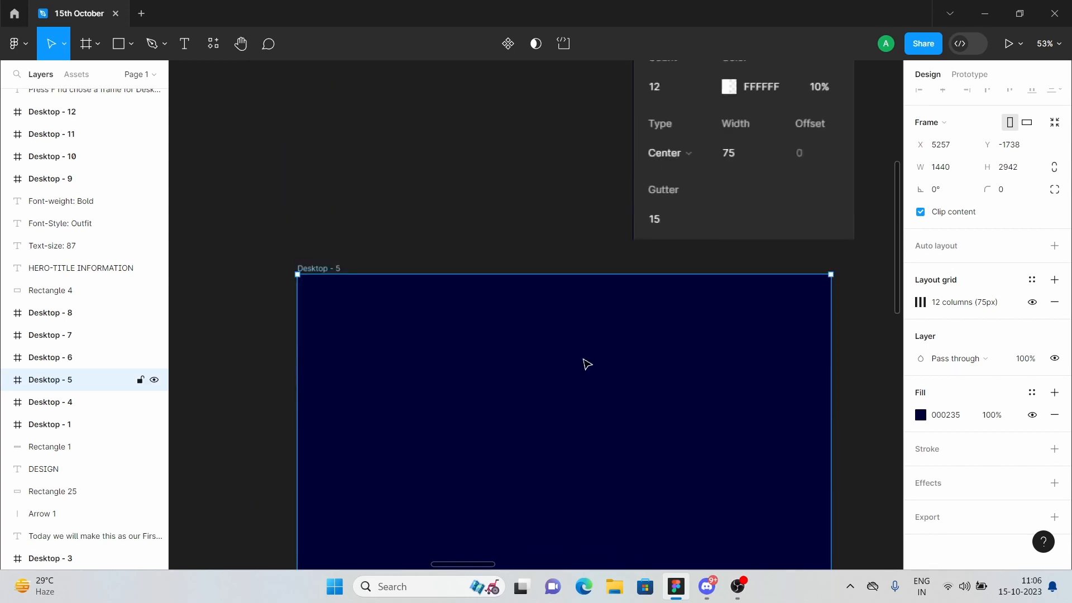
{"action": "left_click", "coordinate": [1054, 304]}
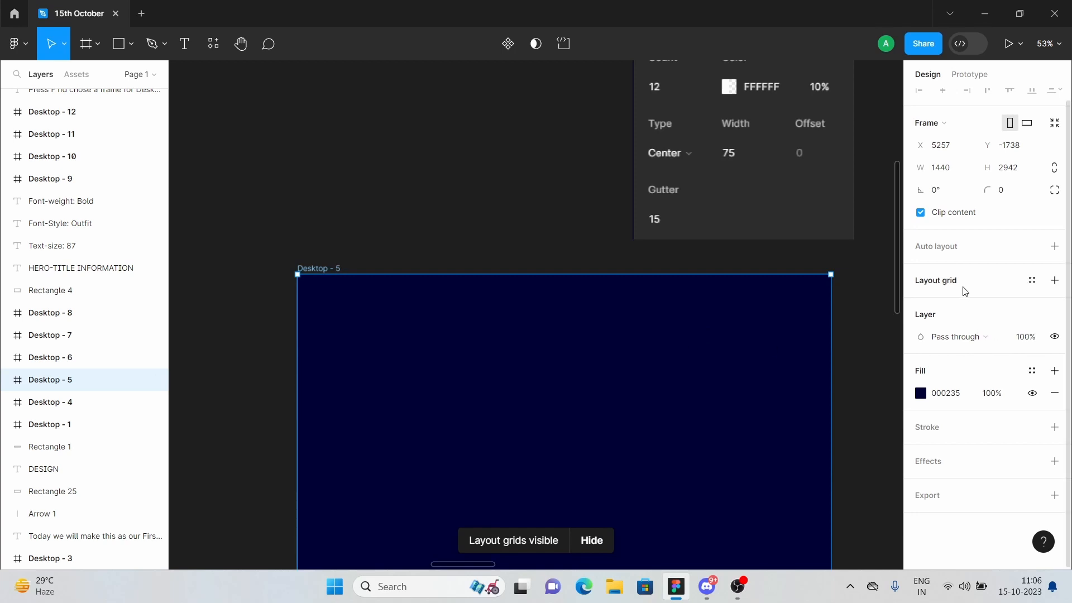
{"action": "left_click", "coordinate": [701, 591]}
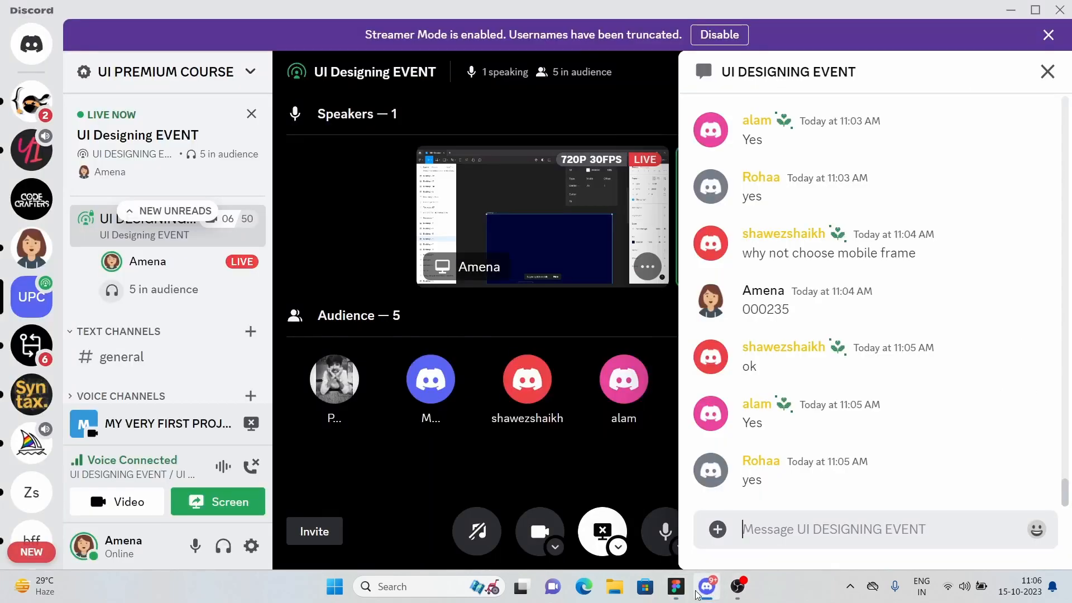
{"action": "left_click", "coordinate": [676, 587]}
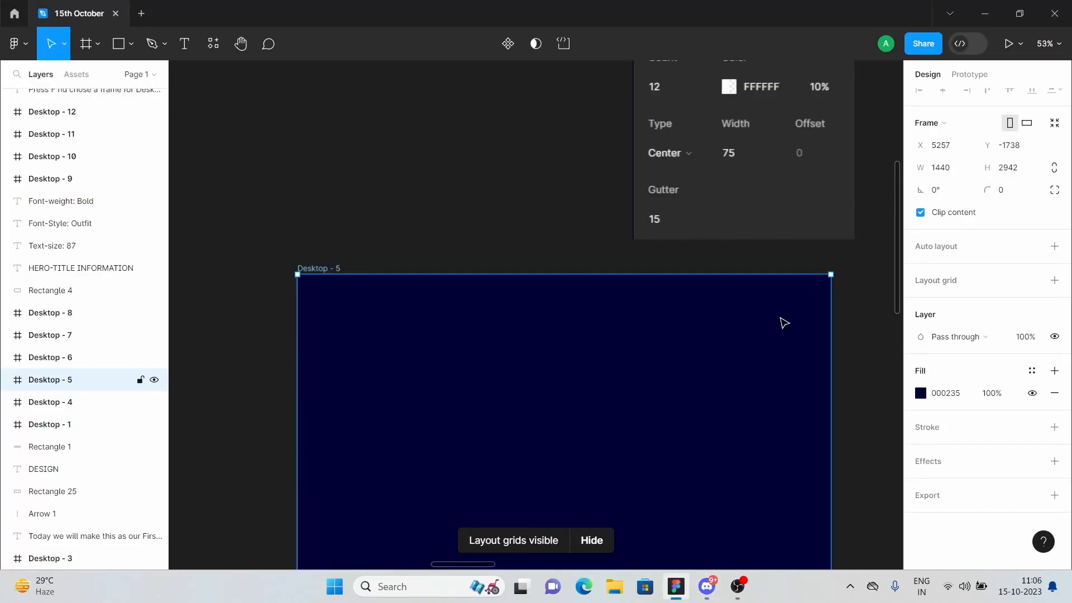
- Add a new layout grid to the Desktop - 5 frame and inspect its pattern up close
{"action": "scroll", "coordinate": [784, 323], "scroll_direction": "up", "scroll_amount": 1}
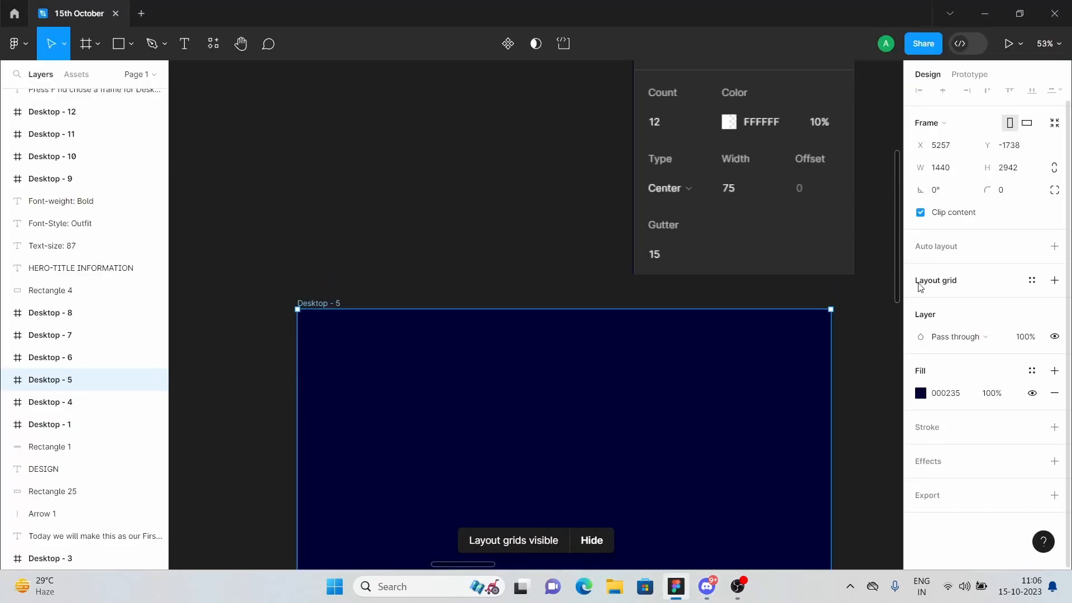
{"action": "left_click", "coordinate": [1055, 281]}
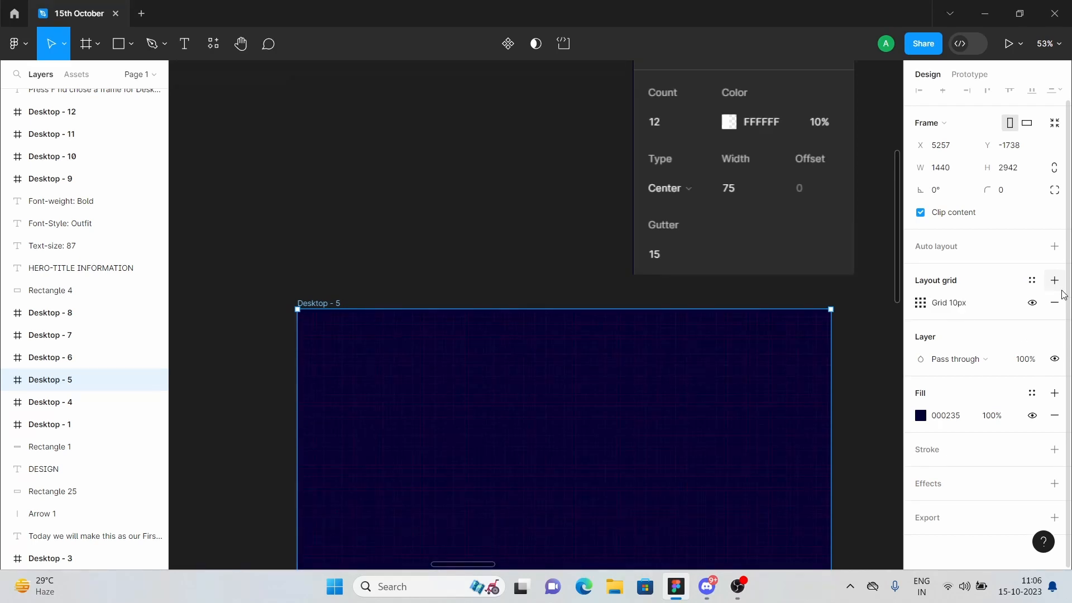
{"action": "scroll", "coordinate": [628, 383], "scroll_direction": "up", "scroll_amount": 10}
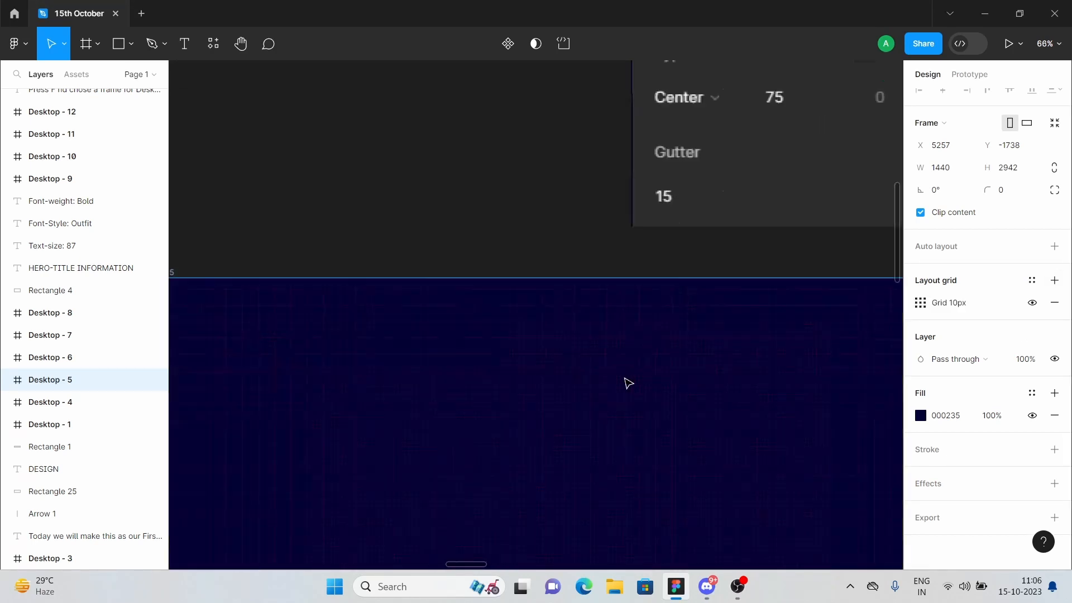
{"action": "scroll", "coordinate": [629, 383], "scroll_direction": "down", "scroll_amount": 15}
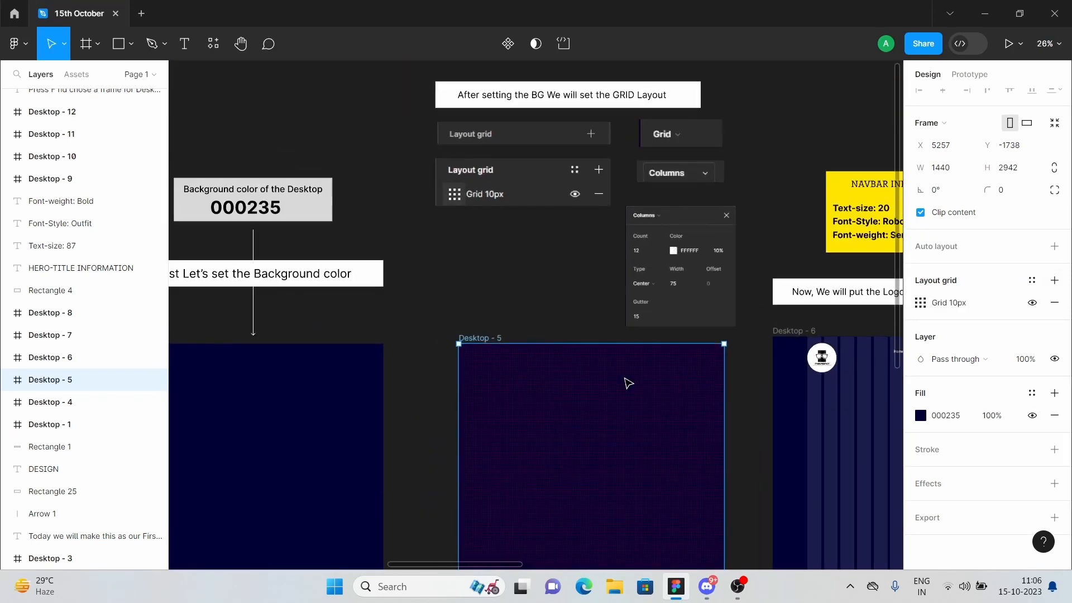
{"action": "scroll", "coordinate": [628, 383], "scroll_direction": "up", "scroll_amount": 3}
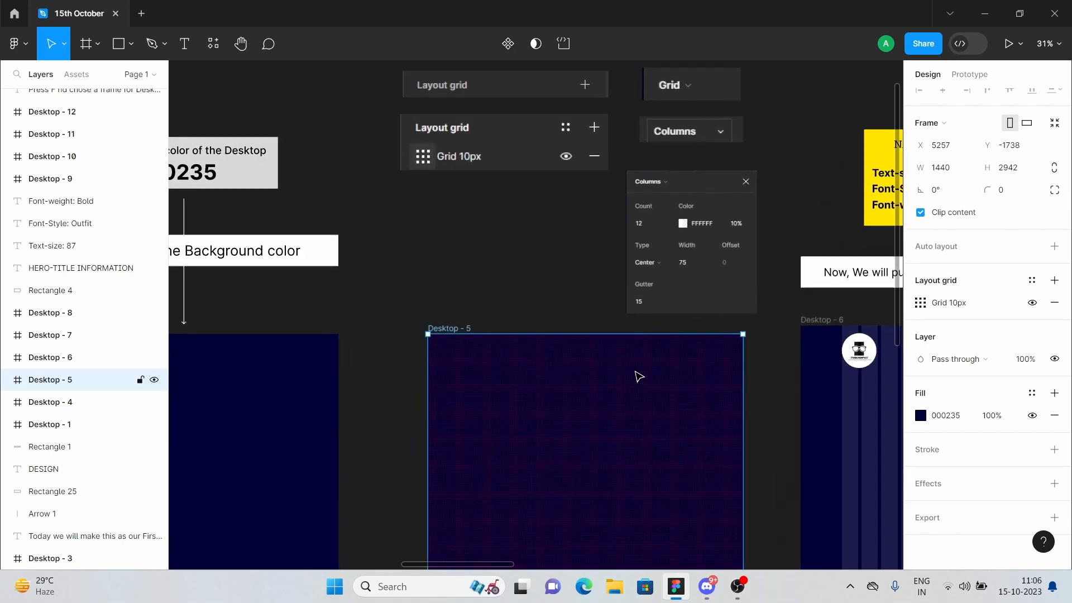
{"action": "scroll", "coordinate": [594, 393], "scroll_direction": "up", "scroll_amount": 5}
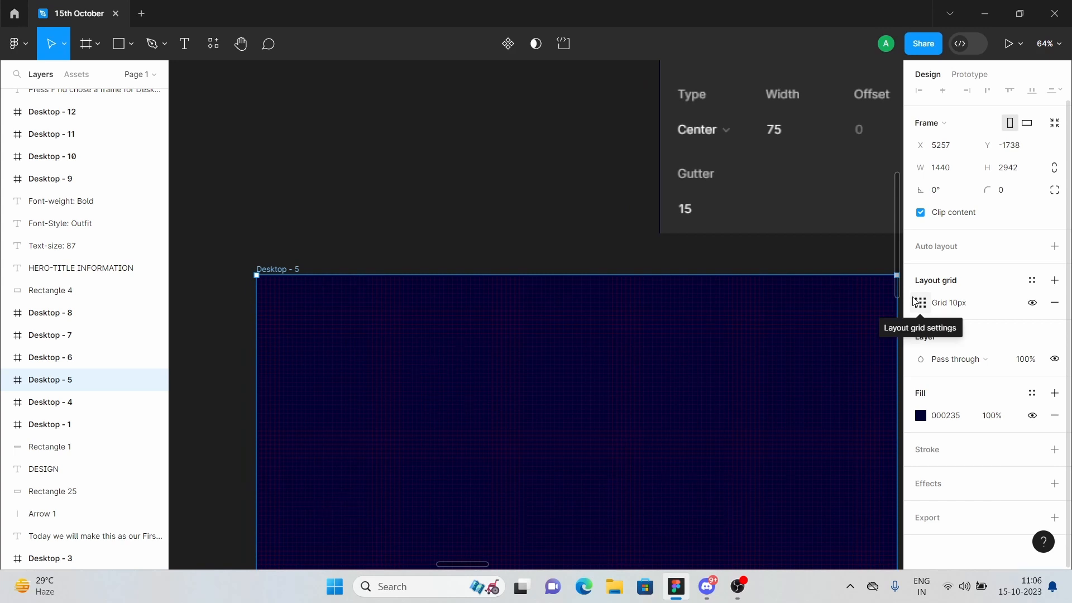
- Change the Desktop - 5 layout grid from Grid to Columns and set the column count to 12
{"action": "left_click", "coordinate": [914, 302]}
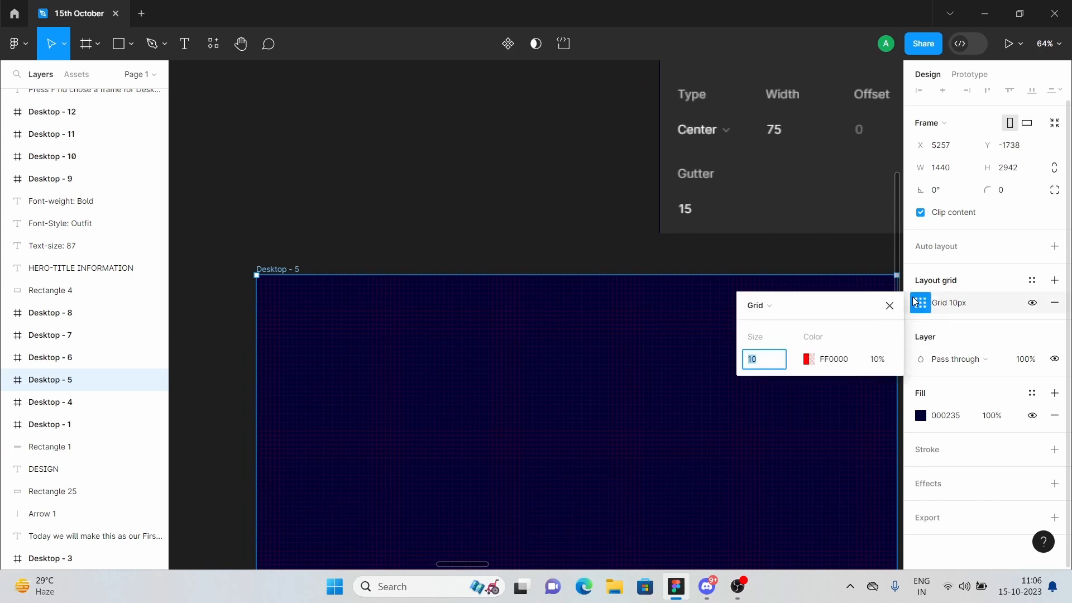
{"action": "left_click", "coordinate": [783, 316]}
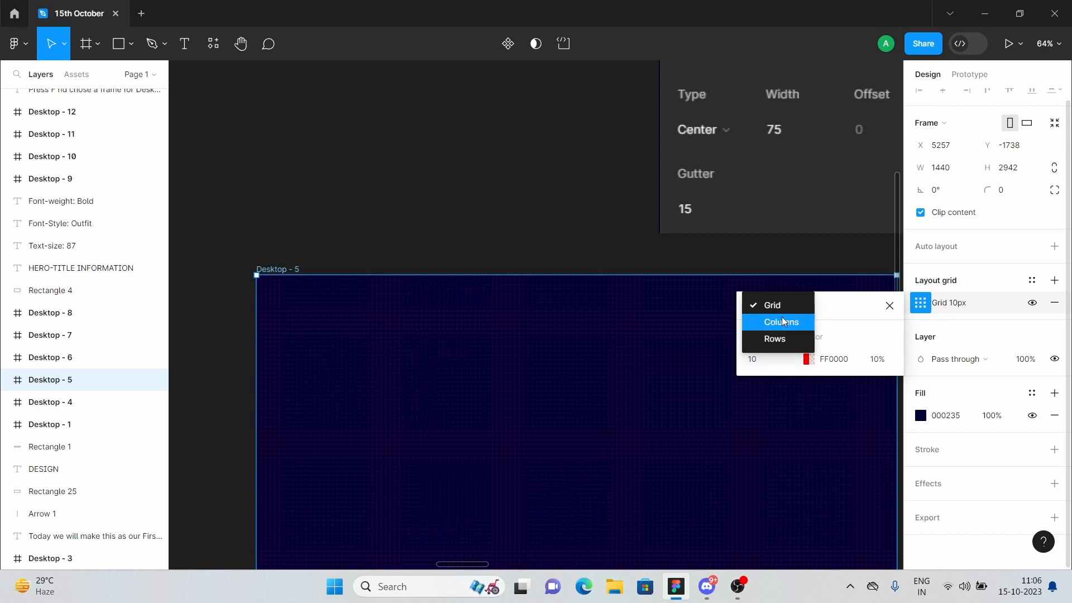
{"action": "left_click", "coordinate": [783, 322]}
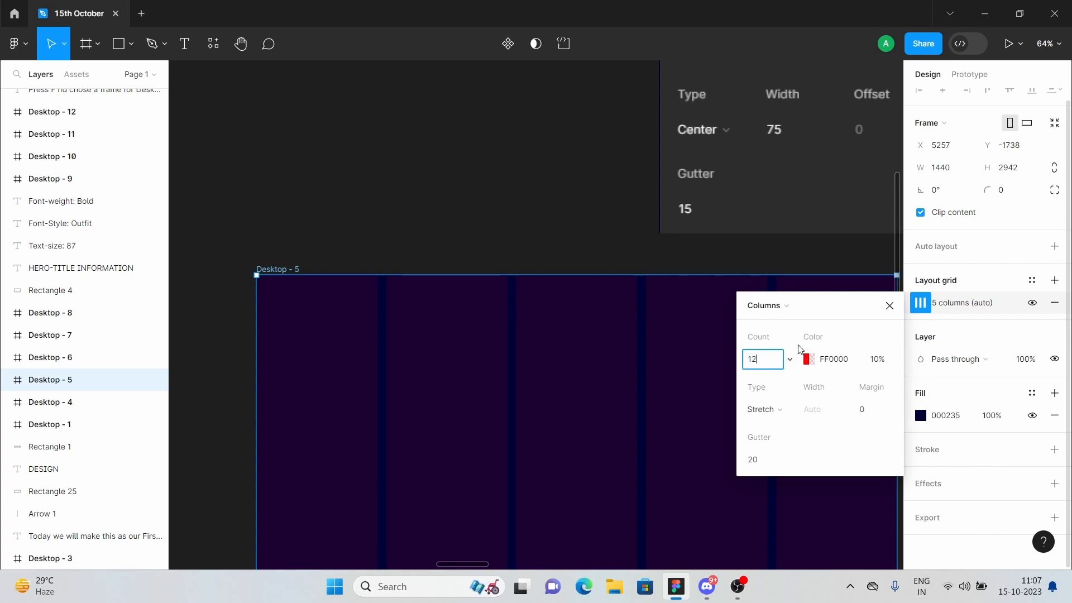
- Set the color of the Desktop - 5 column grid to white, FFFFFF
{"action": "left_click", "coordinate": [813, 364]}
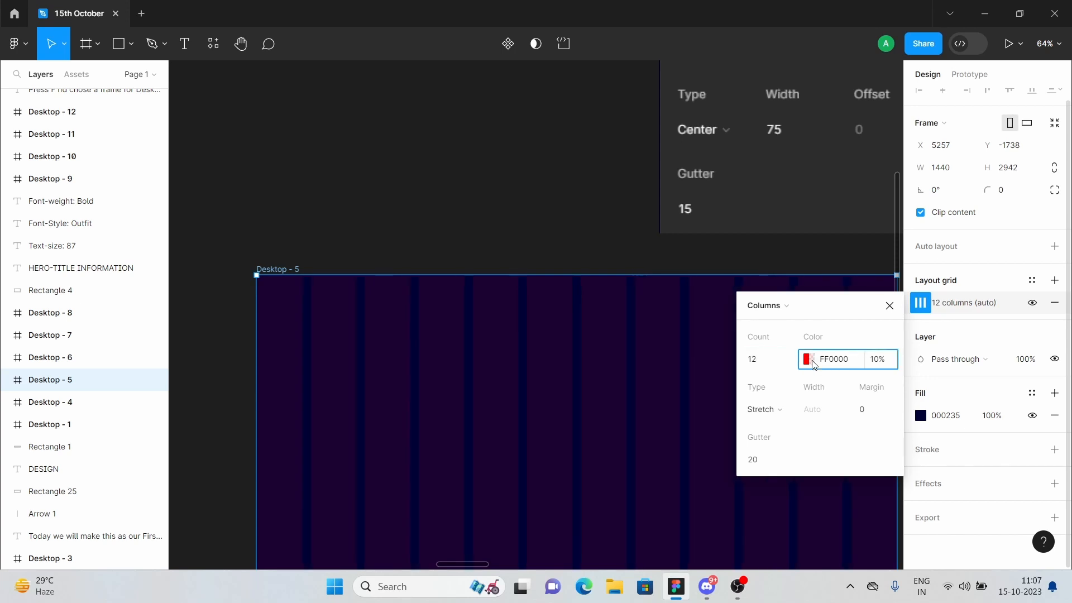
{"action": "left_click", "coordinate": [680, 289]}
{"action": "left_click_drag", "start_coordinate": [679, 288], "coordinate": [552, 201]}
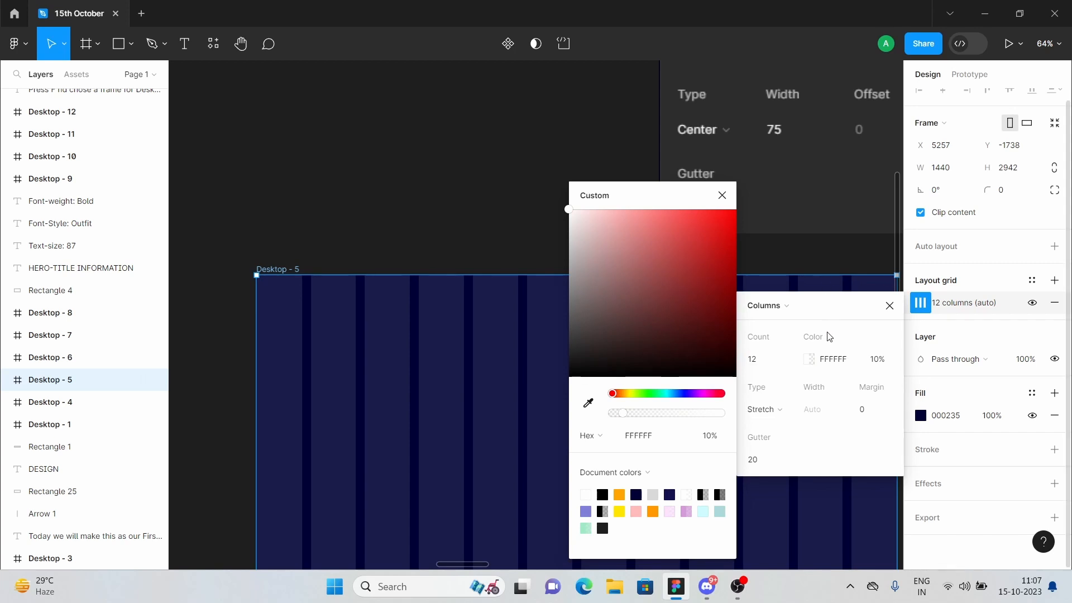
{"action": "left_click", "coordinate": [879, 360]}
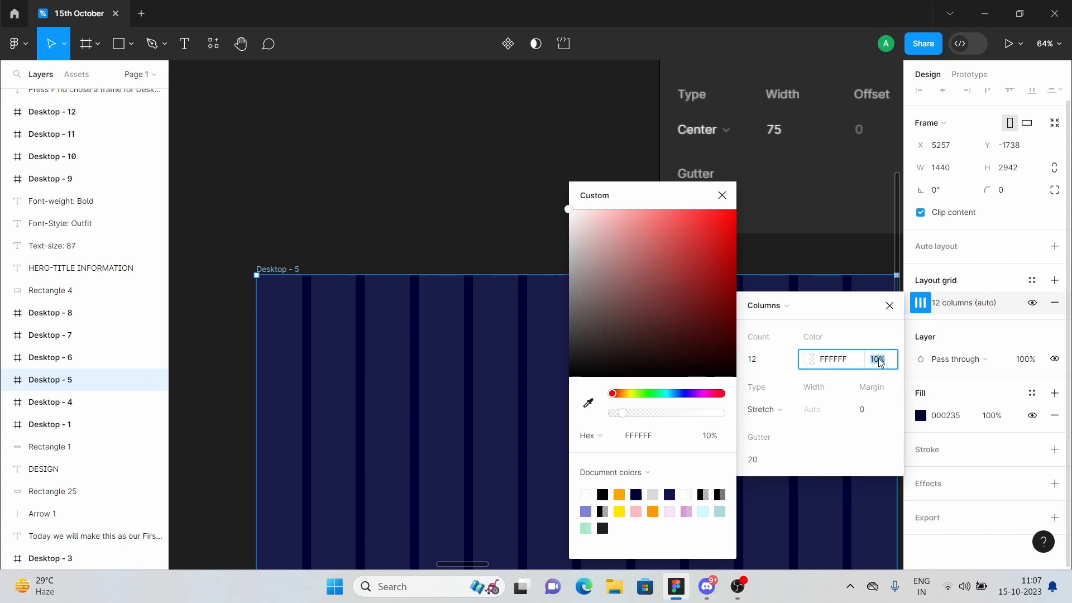
- Set the Desktop - 5 column grid's type to Center, with a column width of 75 and a gutter of 15
{"action": "left_click", "coordinate": [768, 410]}
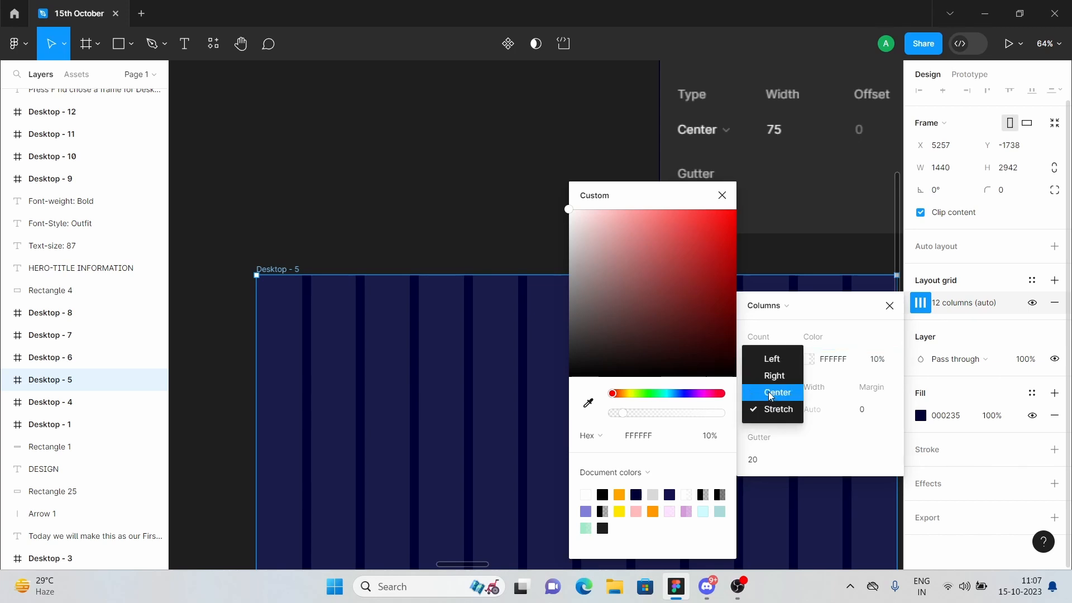
{"action": "left_click", "coordinate": [772, 390]}
{"action": "left_click", "coordinate": [828, 419]}
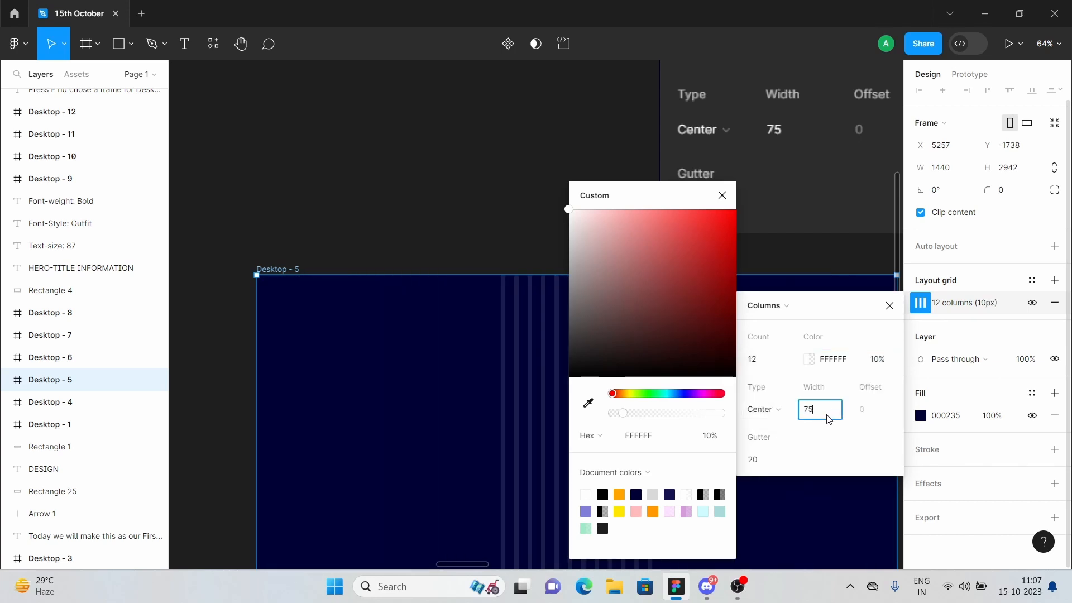
{"action": "left_click", "coordinate": [764, 459]}
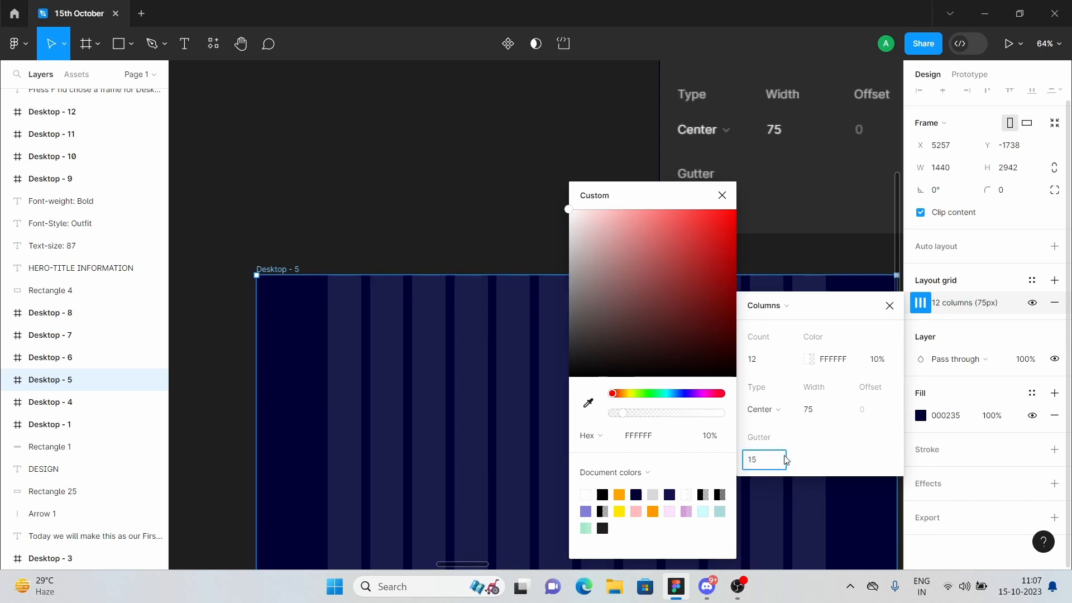
{"action": "type", "text": "15"}
{"action": "left_click", "coordinate": [857, 461]}
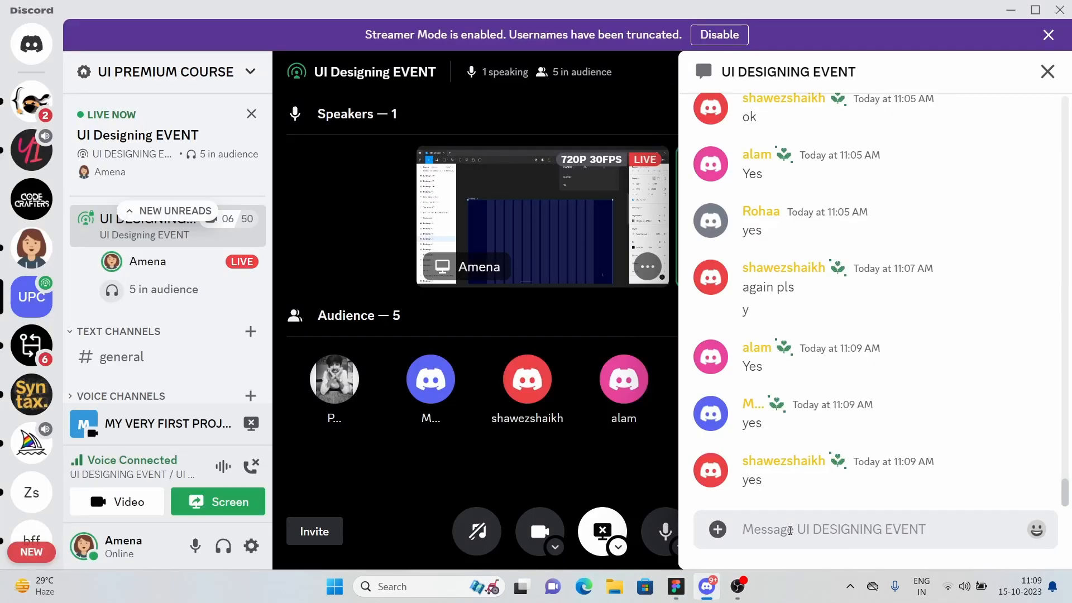
- Return to Figma from Discord and examine the NAVBAR INFORMATION note and the logo and navbar in the Desktop - 6 frame
{"action": "key", "text": "alt+Tab"}
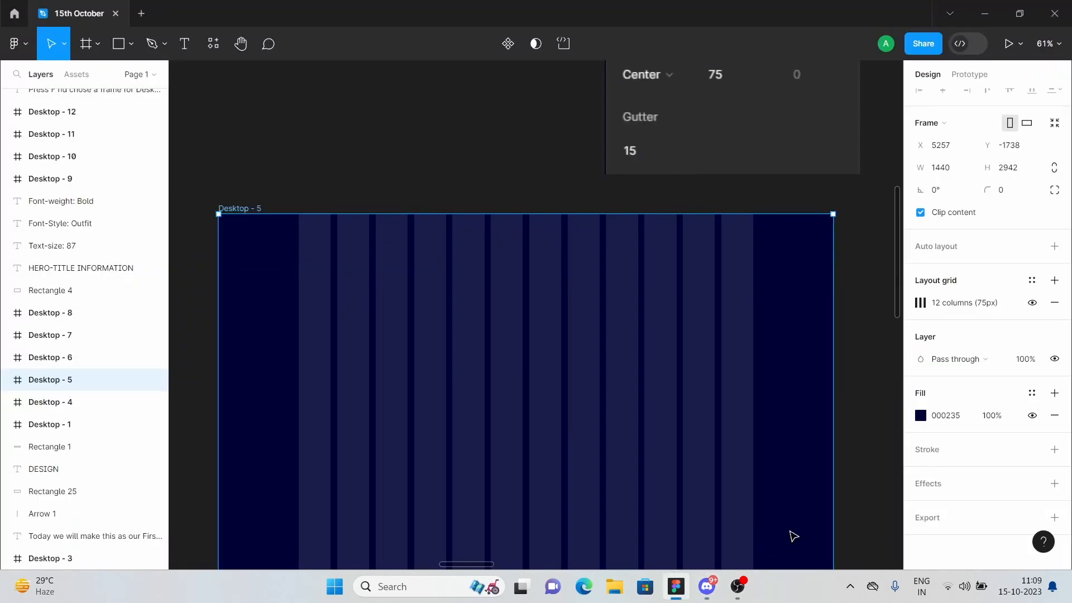
{"action": "scroll", "coordinate": [828, 332], "scroll_direction": "down", "scroll_amount": 5}
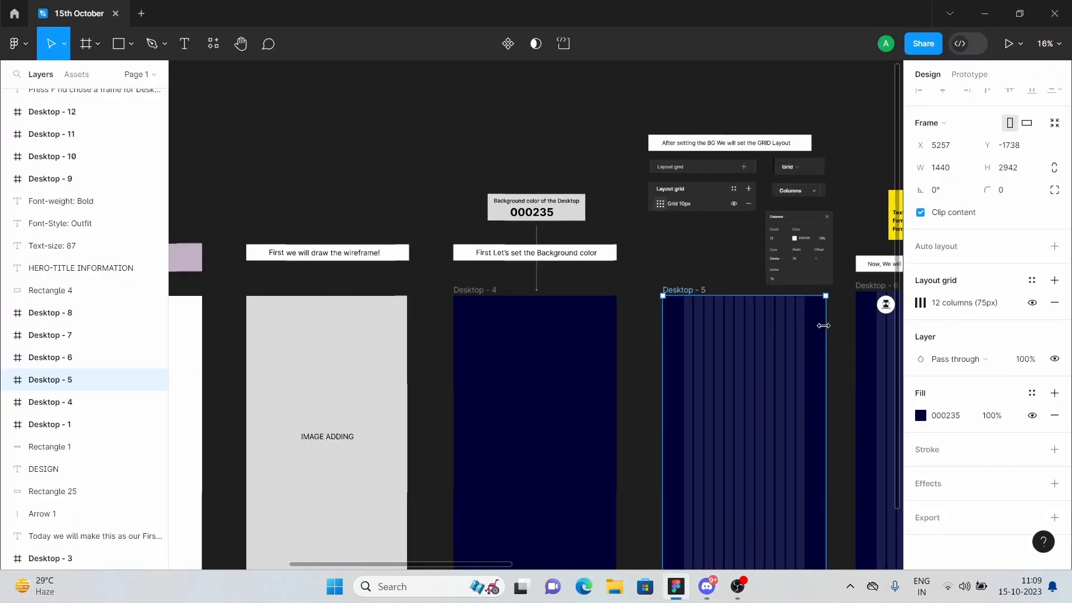
{"action": "scroll", "coordinate": [825, 330], "scroll_direction": "right", "scroll_amount": 5}
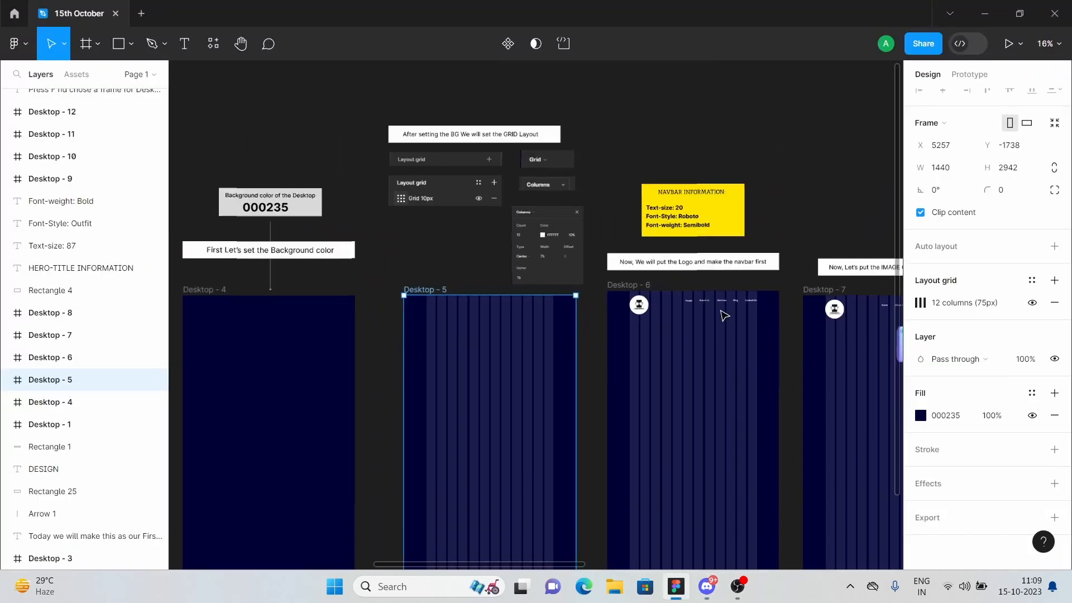
{"action": "scroll", "coordinate": [722, 311], "scroll_direction": "up", "scroll_amount": 5}
{"action": "scroll", "coordinate": [648, 285], "scroll_direction": "up", "scroll_amount": 4}
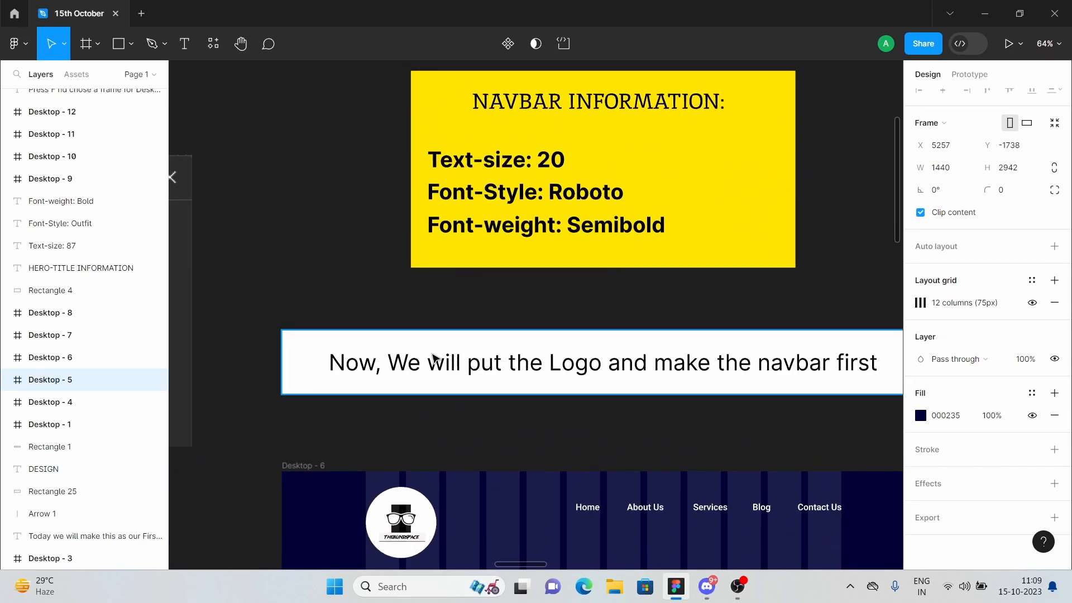
{"action": "scroll", "coordinate": [444, 374], "scroll_direction": "right", "scroll_amount": 3}
{"action": "scroll", "coordinate": [433, 364], "scroll_direction": "down", "scroll_amount": 5}
{"action": "scroll", "coordinate": [436, 359], "scroll_direction": "down", "scroll_amount": 2}
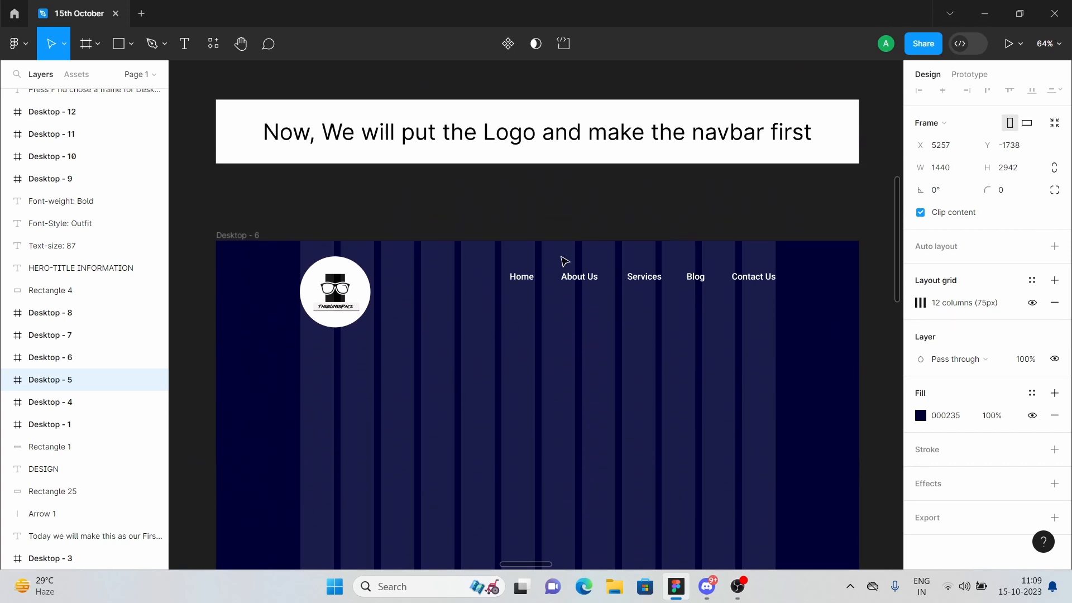
- Open the All elements file in a new Figma tab
{"action": "left_click", "coordinate": [147, 17]}
{"action": "scroll", "coordinate": [556, 358], "scroll_direction": "down", "scroll_amount": 4}
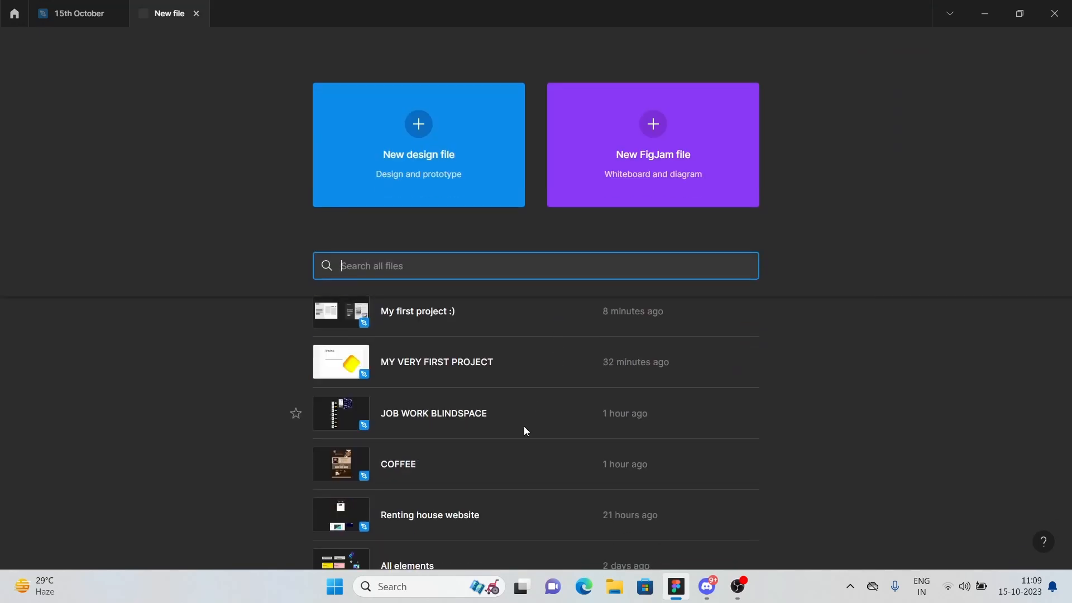
{"action": "scroll", "coordinate": [520, 430], "scroll_direction": "down", "scroll_amount": 2}
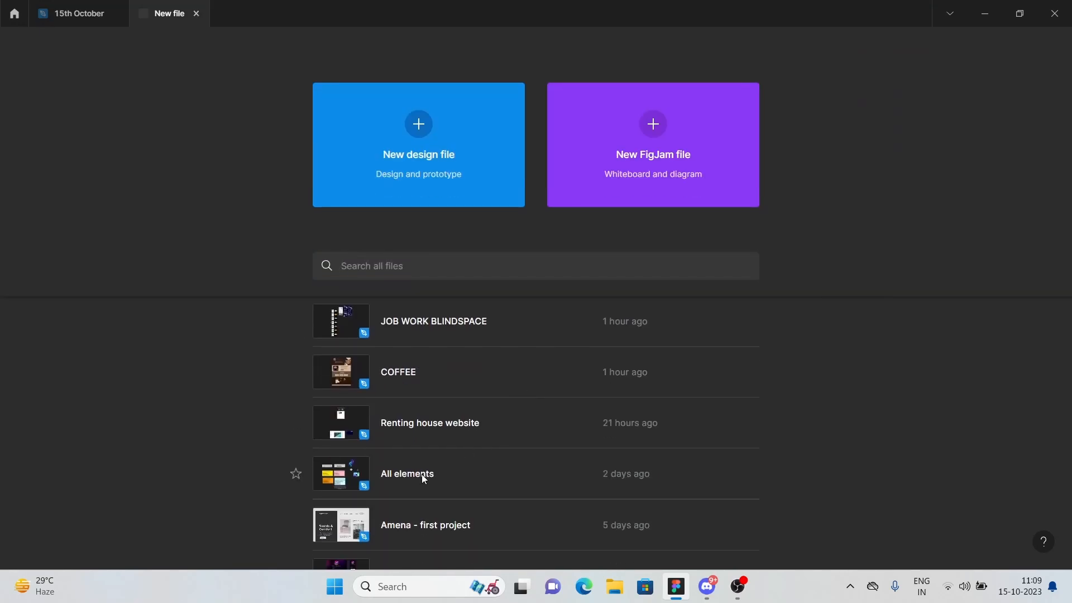
{"action": "left_click", "coordinate": [423, 475]}
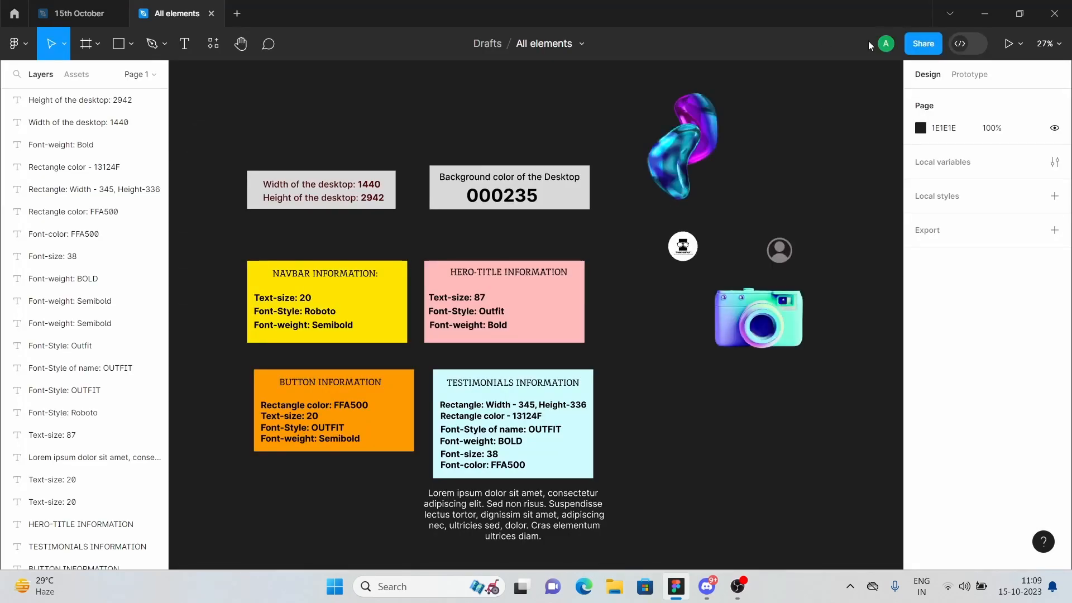
- Copy the All elements file's share link and post it in the UI DESIGNING EVENT chat in Discord
{"action": "left_click", "coordinate": [935, 50]}
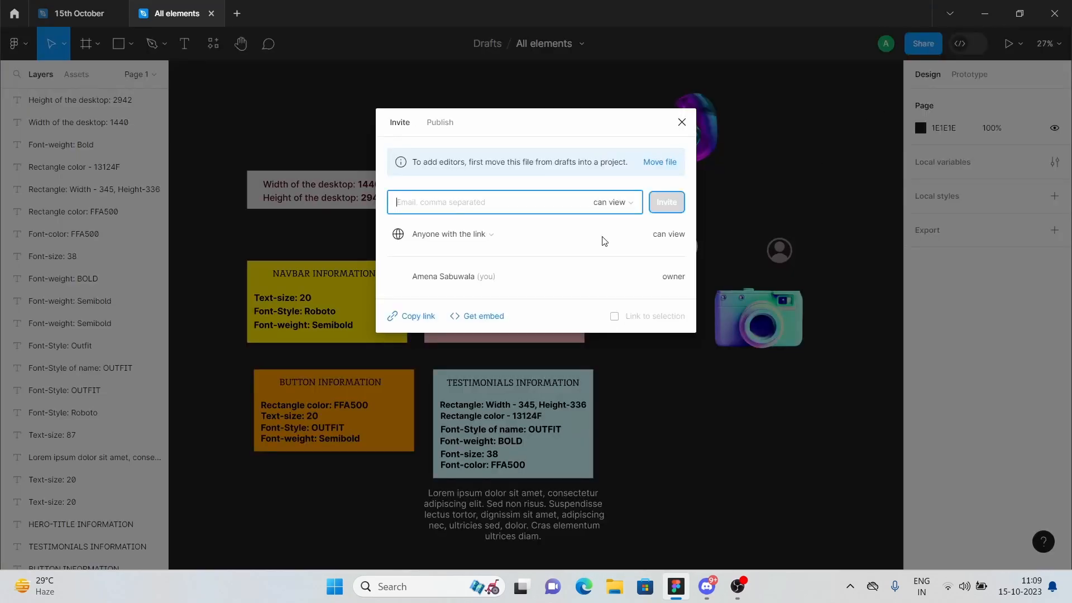
{"action": "left_click", "coordinate": [419, 319]}
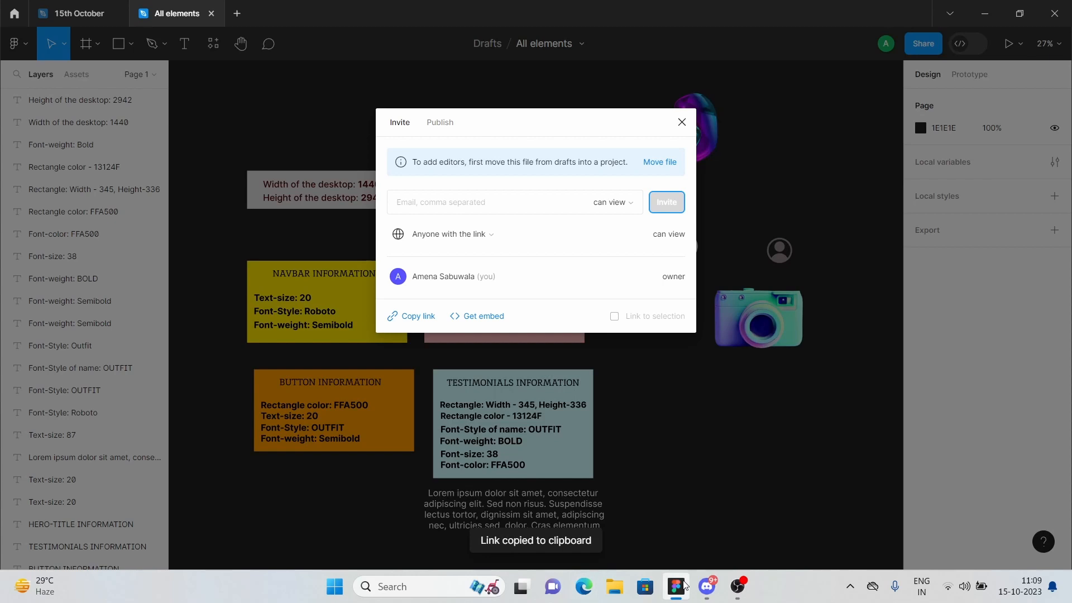
{"action": "left_click", "coordinate": [706, 586]}
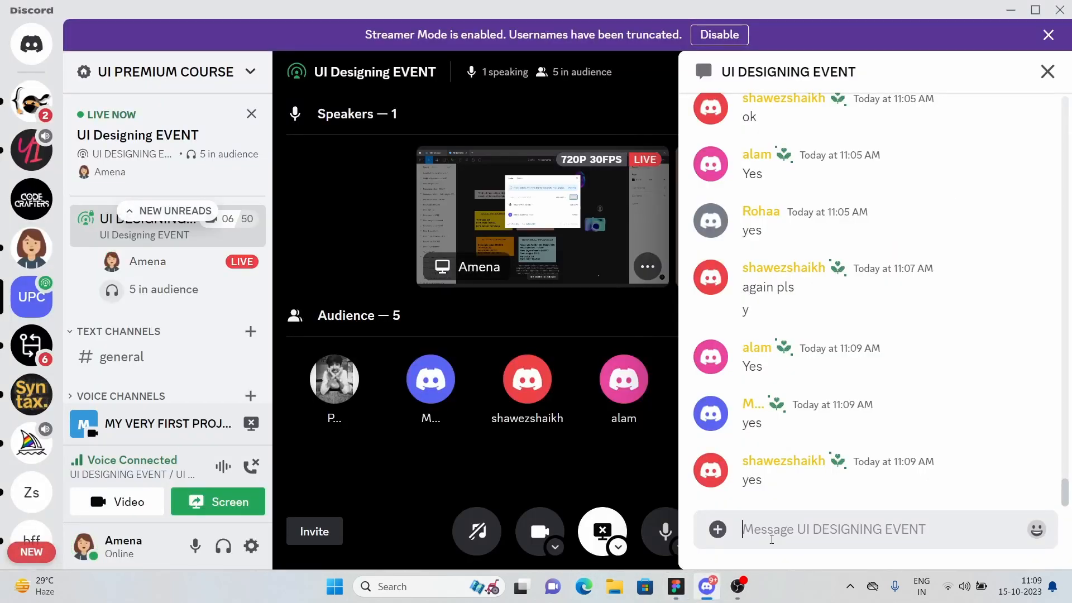
{"action": "key", "text": "ctrl+v"}
{"action": "key", "text": "Return"}
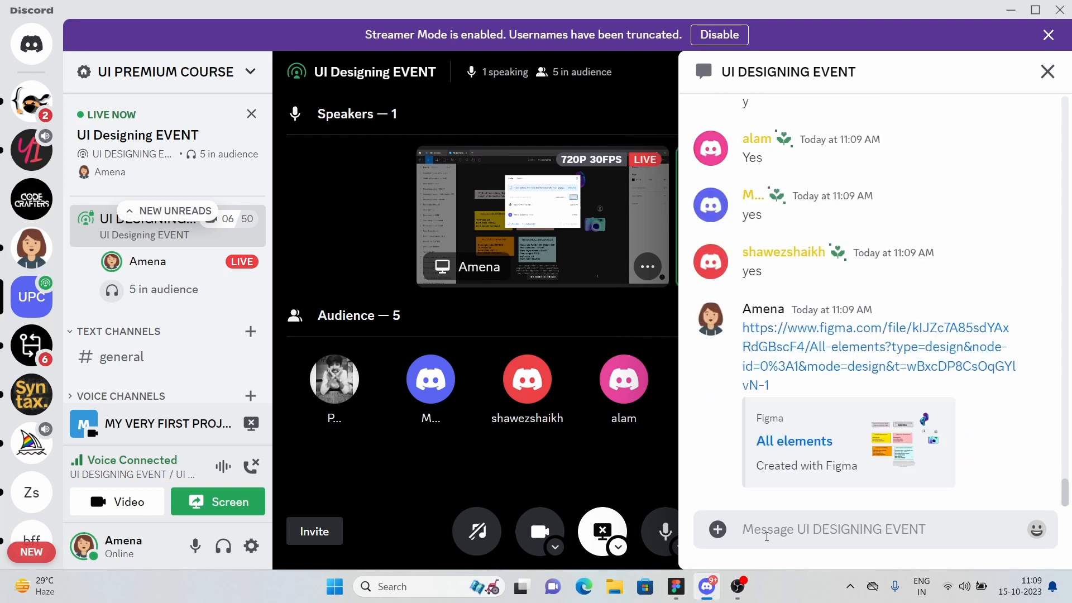
- Return to Figma, close the sharing dialog and move the profile icon slightly up and to the left, above the camera image
{"action": "left_click", "coordinate": [676, 586]}
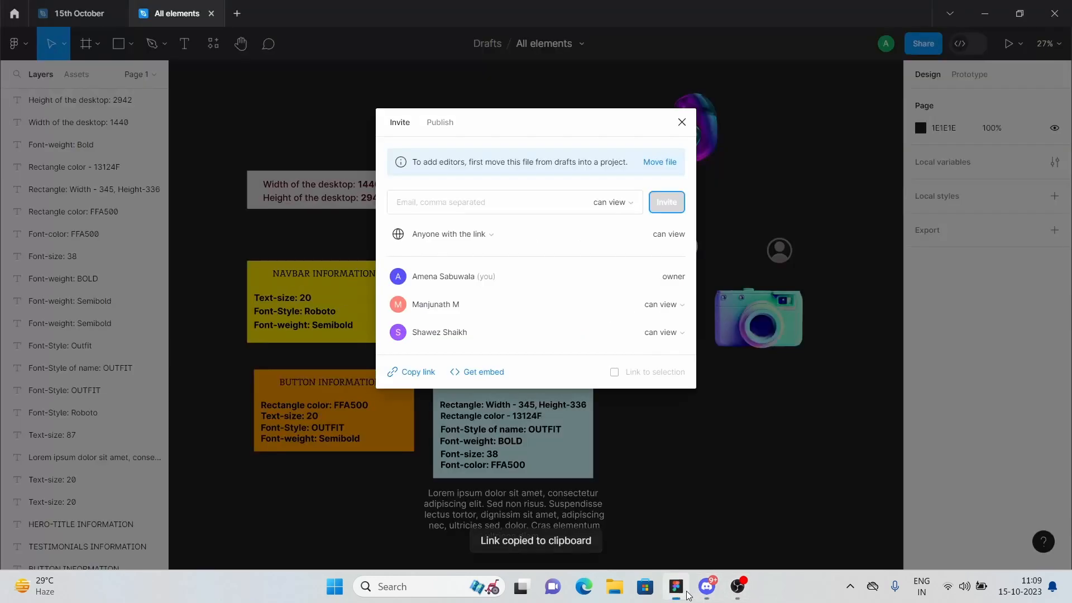
{"action": "left_click", "coordinate": [681, 122]}
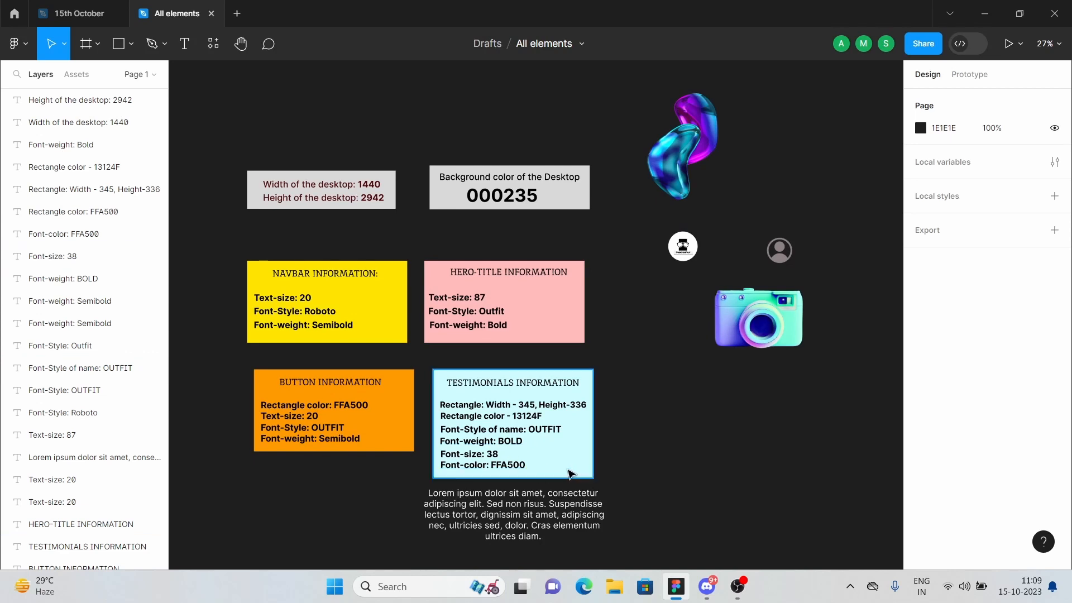
{"action": "left_click_drag", "start_coordinate": [775, 263], "coordinate": [752, 250]}
{"action": "left_click", "coordinate": [745, 385]}
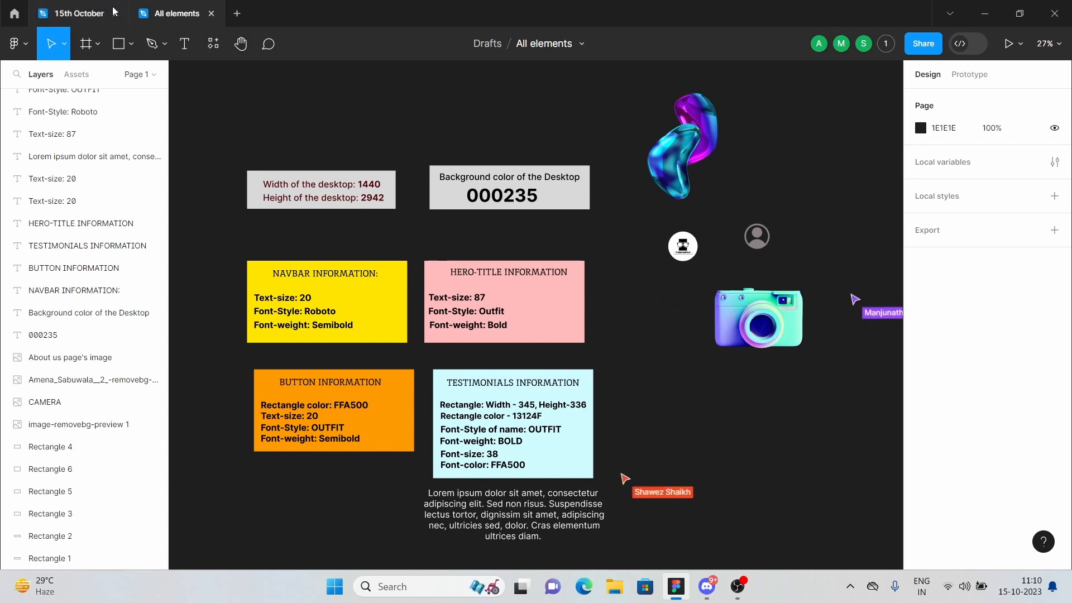
- Switch to the 15th October file, check the Discord chat, and examine the circular logo in Desktop - 6 up close
{"action": "left_click", "coordinate": [81, 4]}
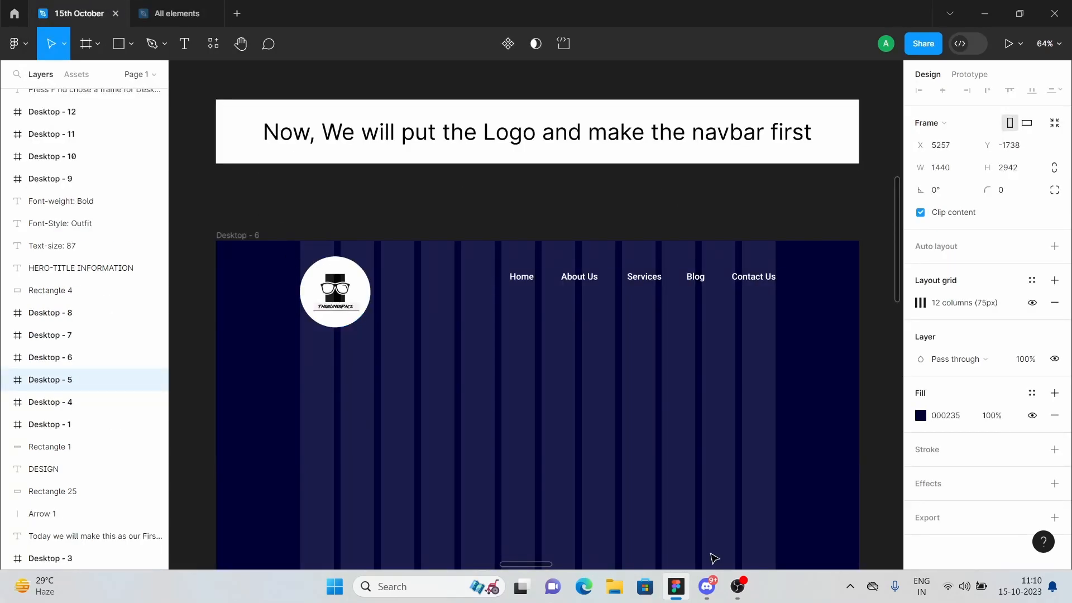
{"action": "left_click", "coordinate": [707, 587]}
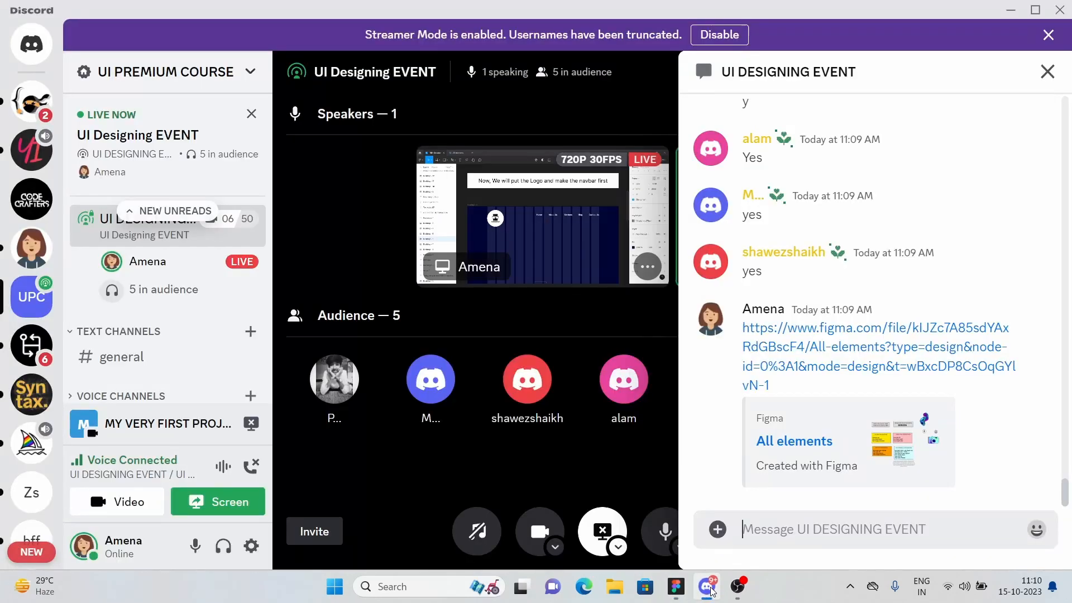
{"action": "left_click", "coordinate": [675, 586]}
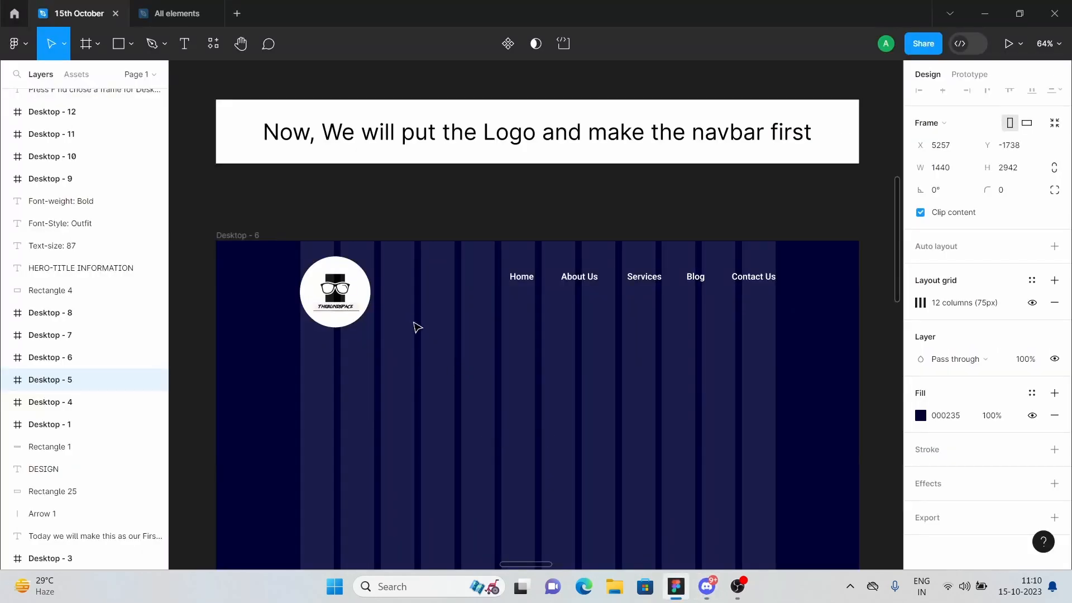
{"action": "scroll", "coordinate": [447, 365], "scroll_direction": "up", "scroll_amount": 3}
{"action": "scroll", "coordinate": [447, 366], "scroll_direction": "down", "scroll_amount": 2, "text": "ctrl"}
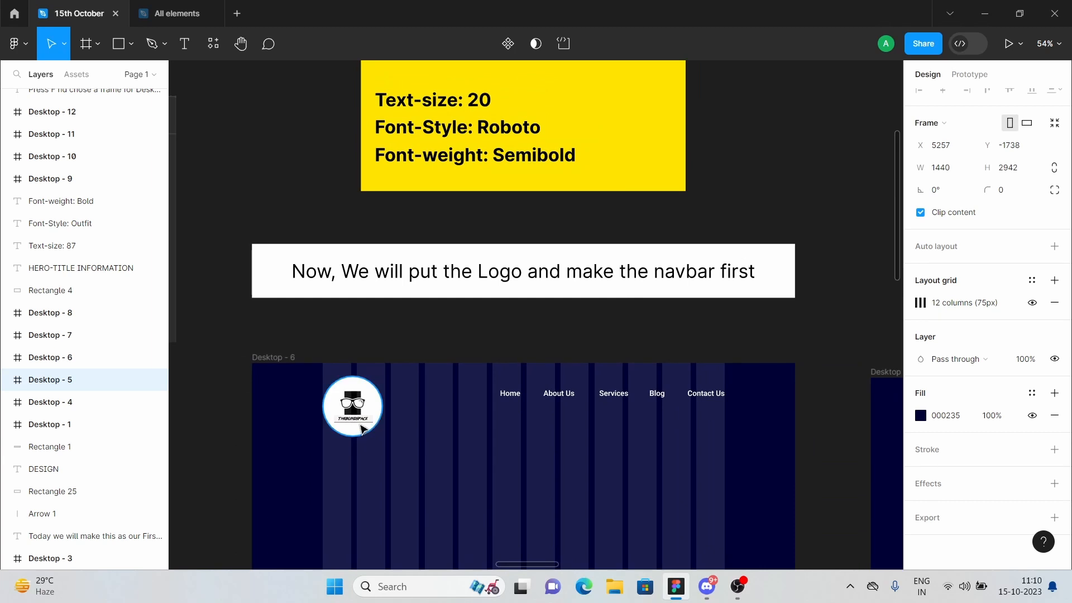
{"action": "scroll", "coordinate": [360, 429], "scroll_direction": "up", "scroll_amount": 10}
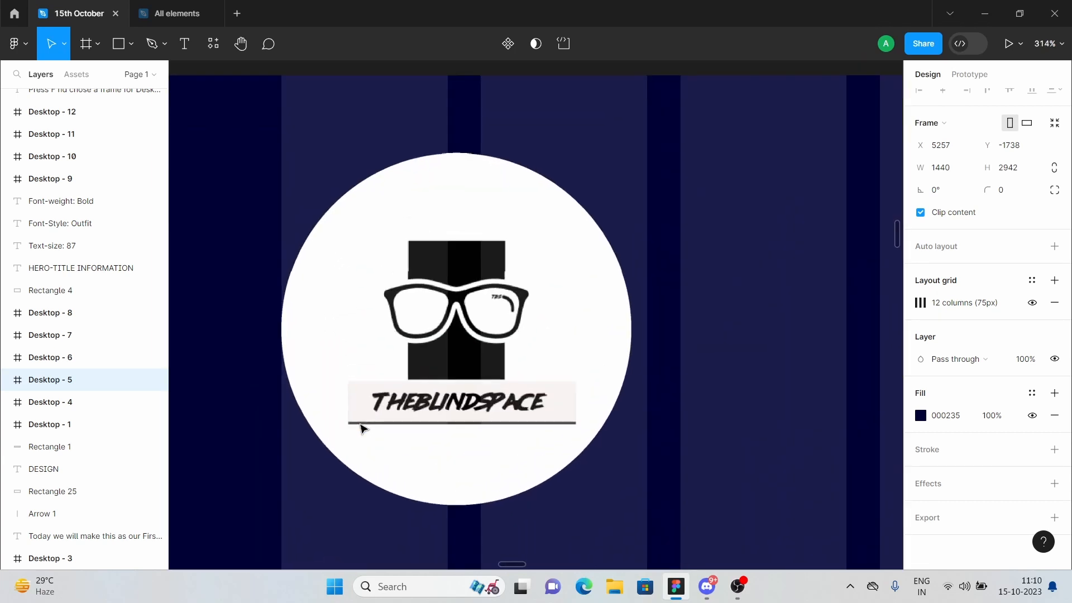
{"action": "scroll", "coordinate": [421, 410], "scroll_direction": "left", "scroll_amount": 3}
{"action": "scroll", "coordinate": [420, 409], "scroll_direction": "up", "scroll_amount": 1}
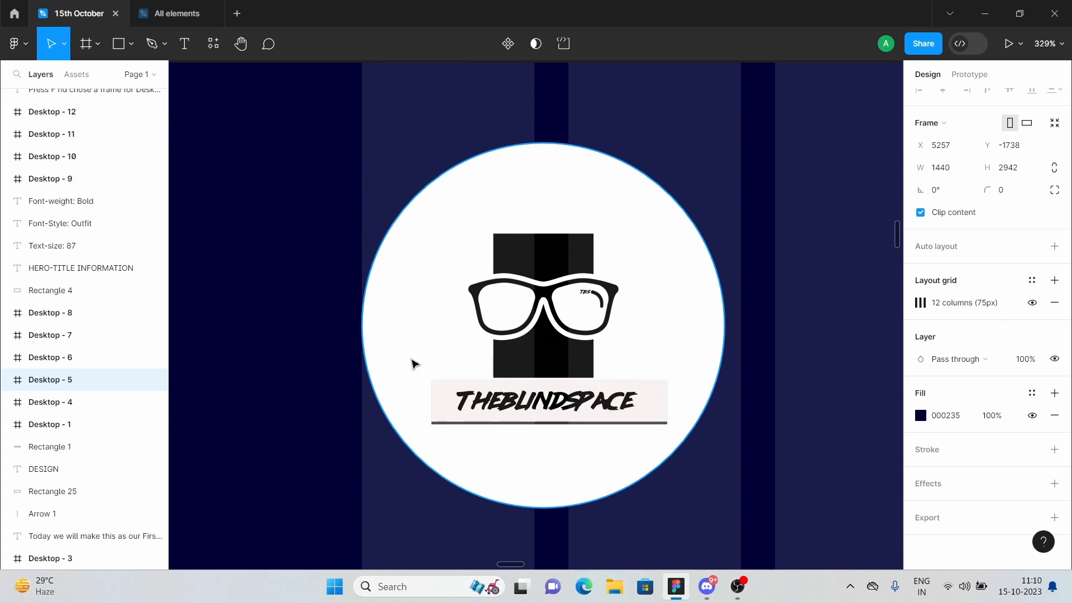
{"action": "scroll", "coordinate": [395, 359], "scroll_direction": "down", "scroll_amount": 5, "text": "ctrl"}
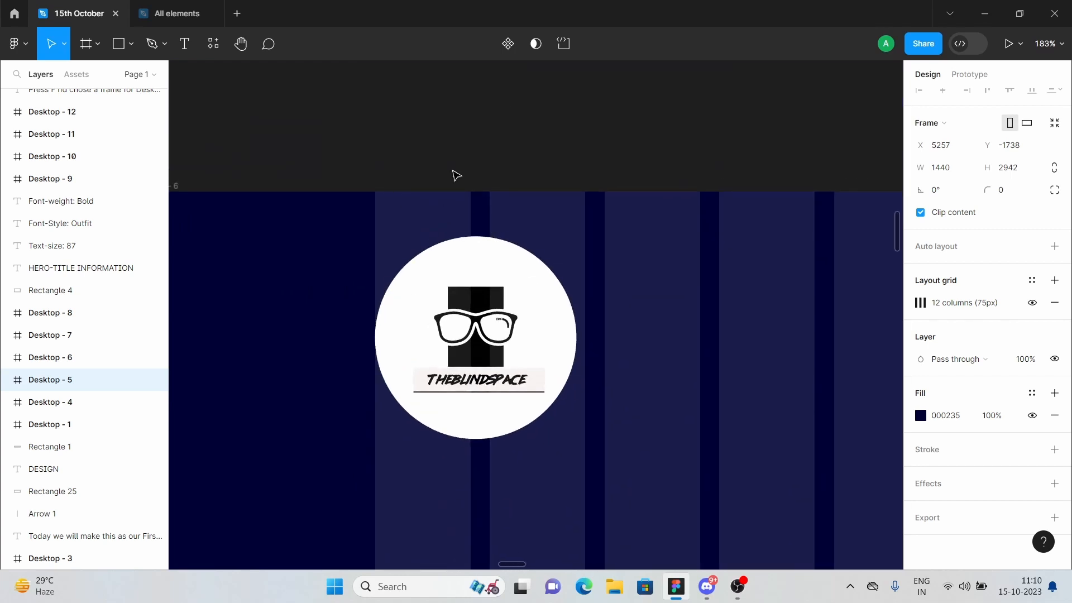
- Examine the navbar links in Desktop - 6 and the text size, font style and weight in the NAVBAR INFORMATION note
{"action": "scroll", "coordinate": [577, 240], "scroll_direction": "right", "scroll_amount": 4}
{"action": "scroll", "coordinate": [578, 242], "scroll_direction": "right", "scroll_amount": 9}
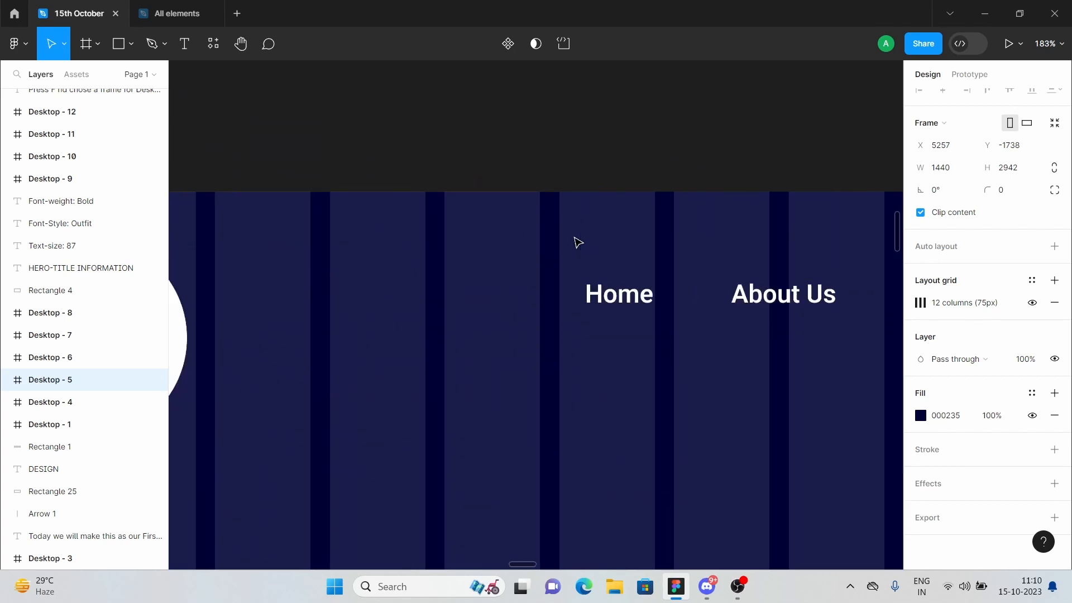
{"action": "scroll", "coordinate": [578, 241], "scroll_direction": "down", "scroll_amount": 5, "text": "ctrl"}
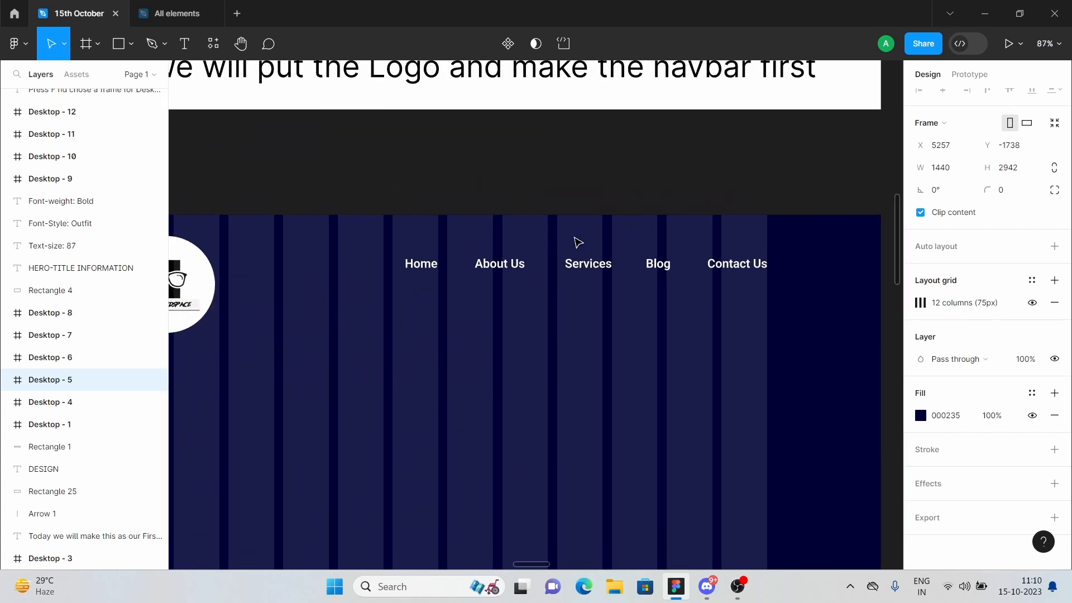
{"action": "scroll", "coordinate": [577, 242], "scroll_direction": "up", "scroll_amount": 5, "text": "ctrl"}
{"action": "scroll", "coordinate": [577, 242], "scroll_direction": "up", "scroll_amount": 1}
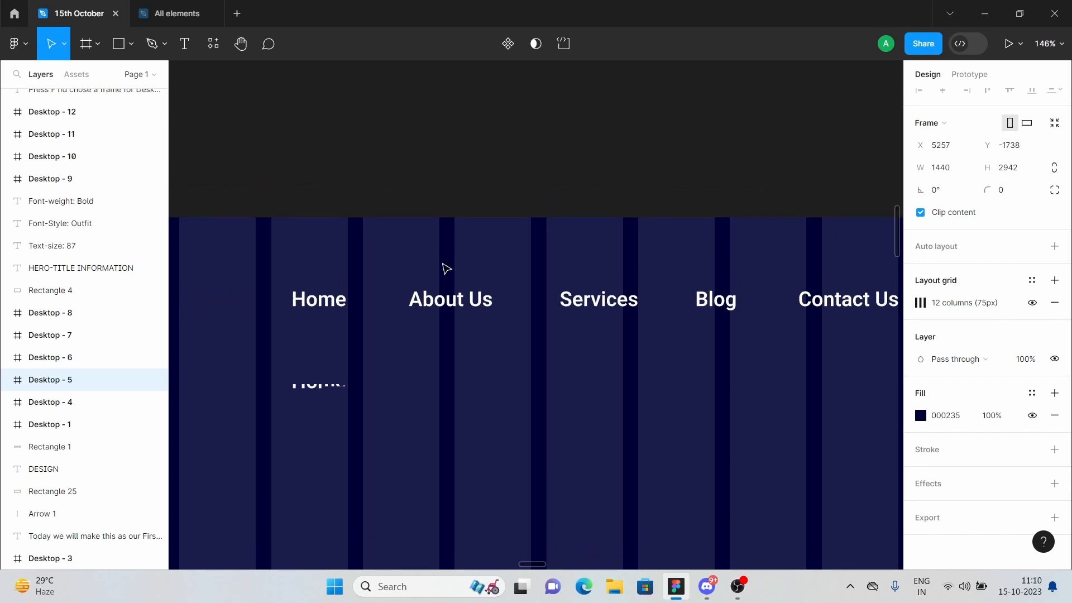
{"action": "scroll", "coordinate": [445, 270], "scroll_direction": "down", "scroll_amount": 5, "text": "ctrl"}
{"action": "scroll", "coordinate": [376, 151], "scroll_direction": "up", "scroll_amount": 5}
{"action": "scroll", "coordinate": [343, 310], "scroll_direction": "up", "scroll_amount": 4, "text": "ctrl"}
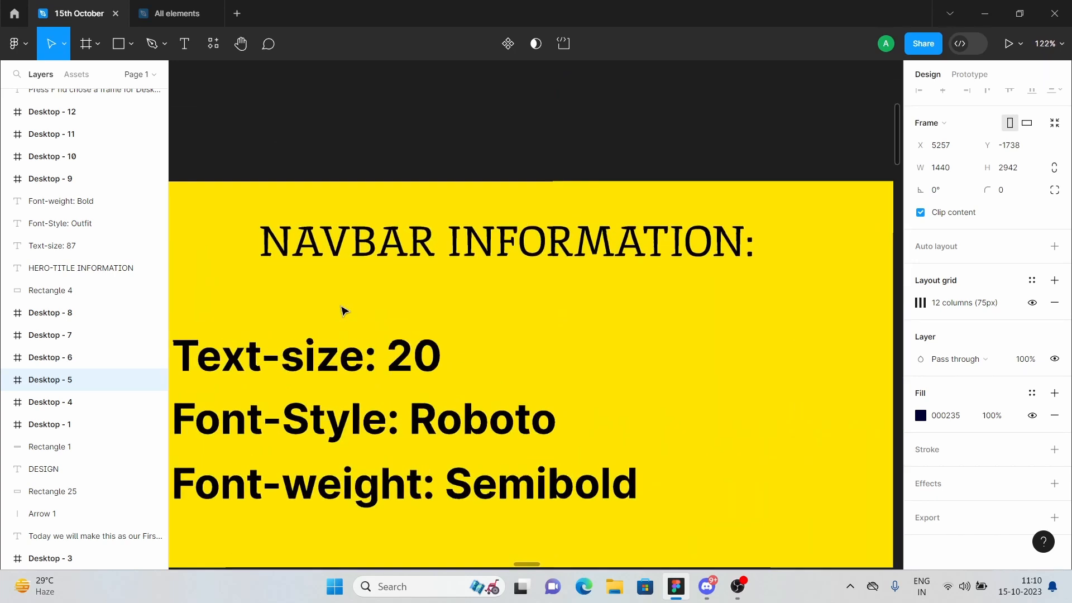
{"action": "scroll", "coordinate": [343, 310], "scroll_direction": "left", "scroll_amount": 2}
{"action": "scroll", "coordinate": [344, 310], "scroll_direction": "down", "scroll_amount": 2, "text": "ctrl"}
{"action": "scroll", "coordinate": [343, 310], "scroll_direction": "down", "scroll_amount": 1}
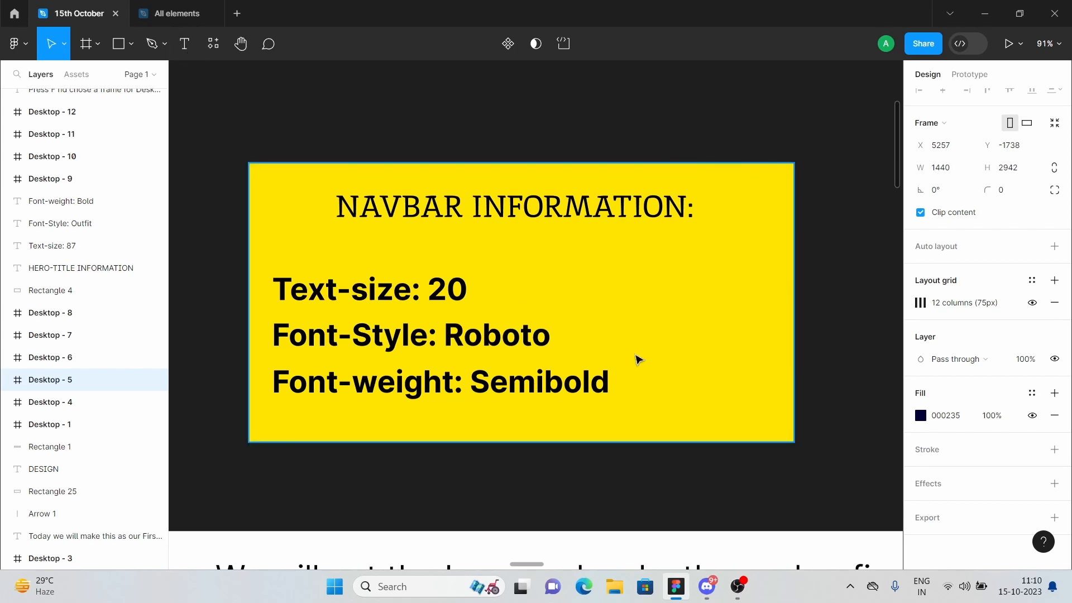
{"action": "scroll", "coordinate": [636, 359], "scroll_direction": "down", "scroll_amount": 10}
{"action": "scroll", "coordinate": [636, 359], "scroll_direction": "right", "scroll_amount": 3}
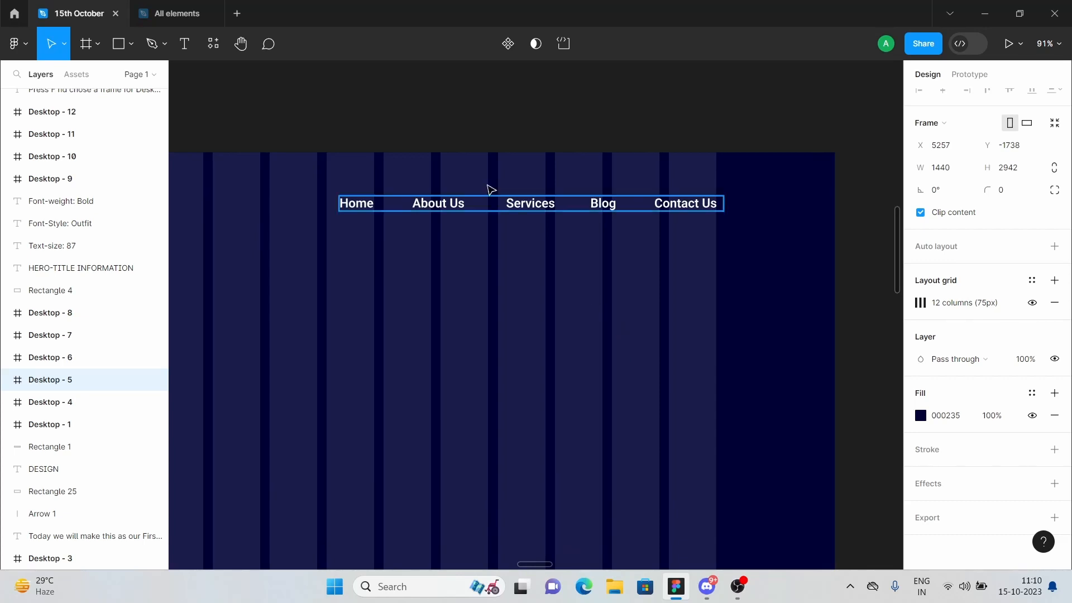
- Check Discord briefly, return to Figma and delete the group of navbar links from the Desktop - 6 frame
{"action": "left_click", "coordinate": [704, 583]}
{"action": "left_click", "coordinate": [676, 585]}
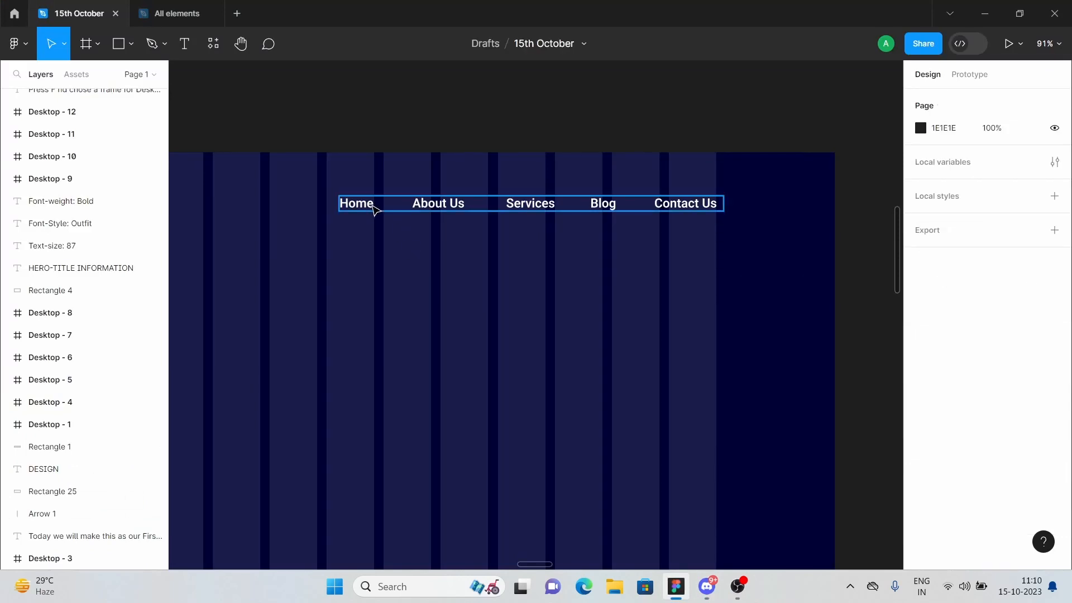
{"action": "left_click", "coordinate": [369, 208]}
{"action": "key", "text": "Delete"}
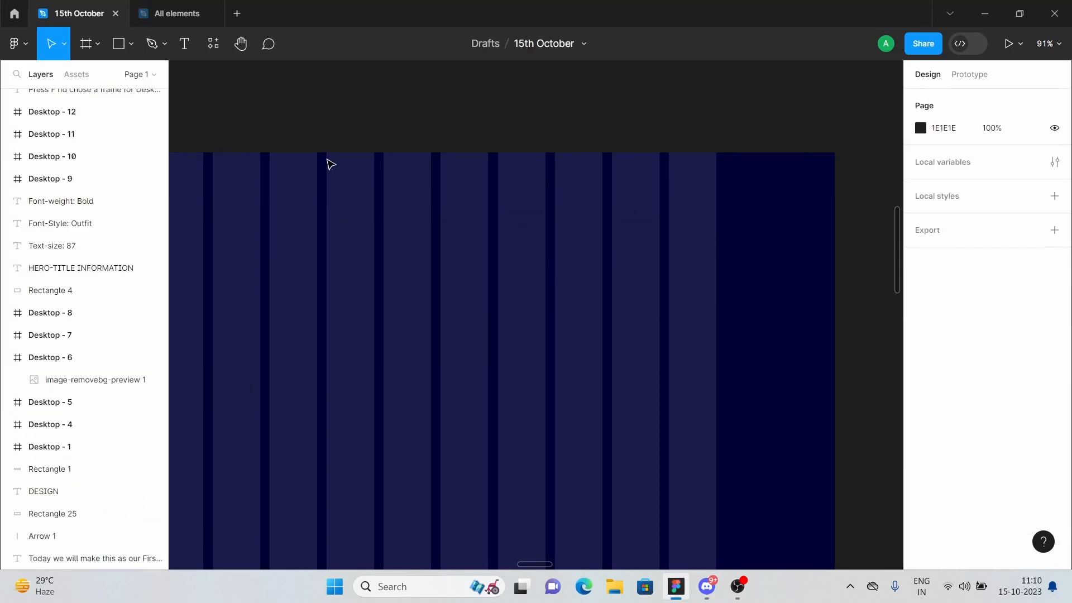
- Add an auto-width "Home" text at the top of Desktop - 6 and duplicate it four times along the navbar row
{"action": "left_click", "coordinate": [186, 51]}
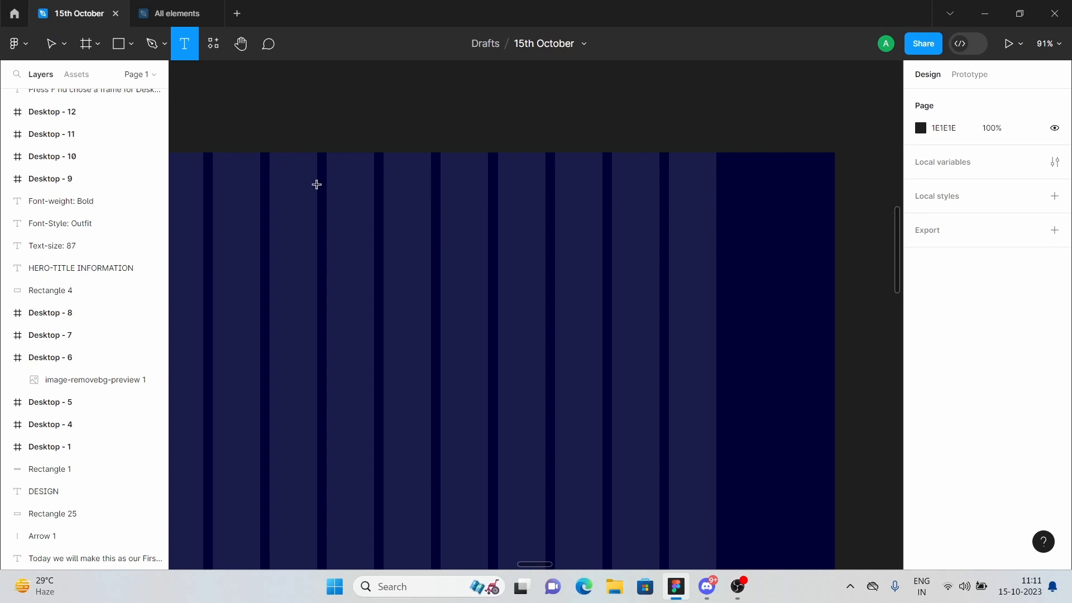
{"action": "left_click_drag", "start_coordinate": [316, 189], "coordinate": [388, 218]}
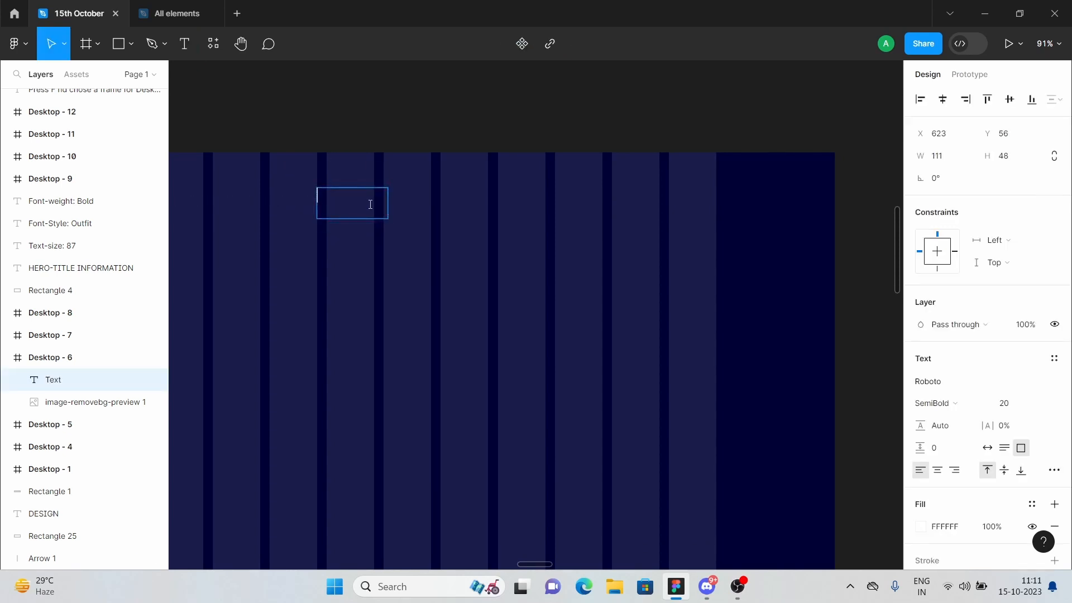
{"action": "type", "text": "Home"}
{"action": "left_click", "coordinate": [986, 452]}
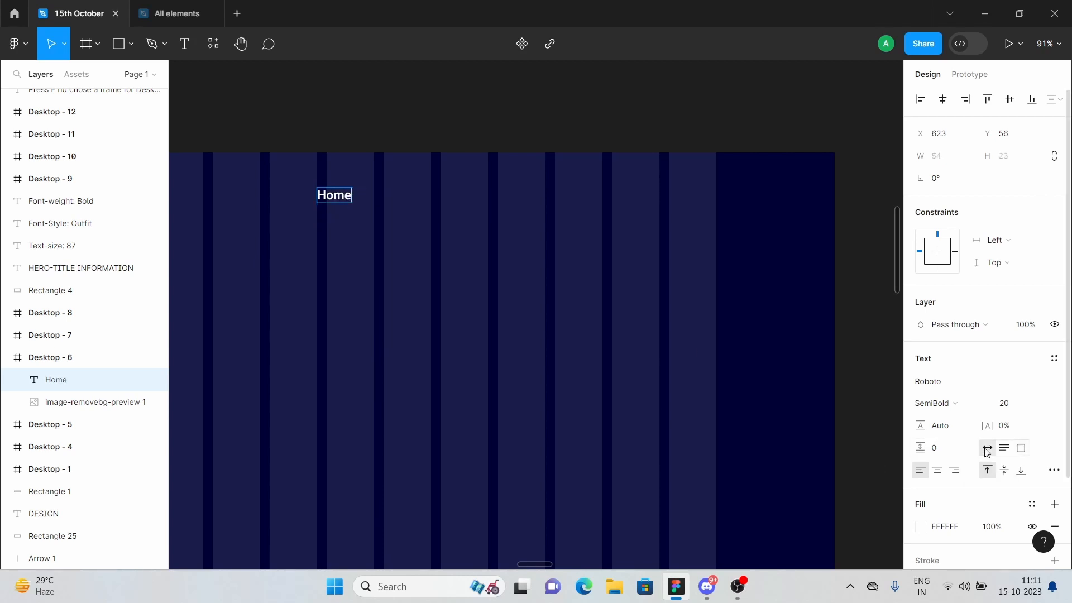
{"action": "key", "text": "Escape"}
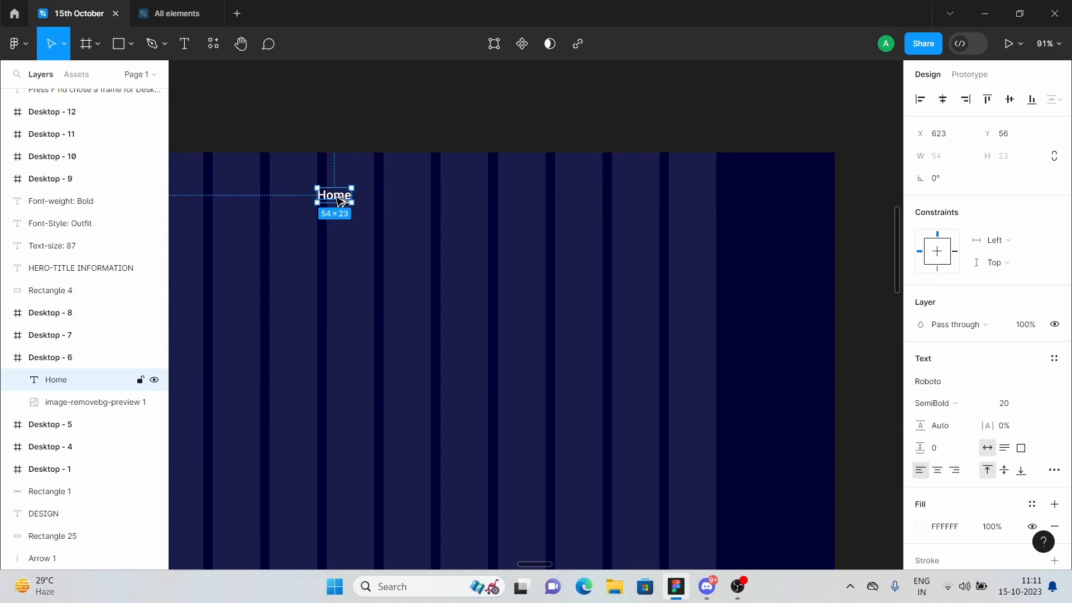
{"action": "left_click_drag", "start_coordinate": [350, 202], "coordinate": [583, 202]}
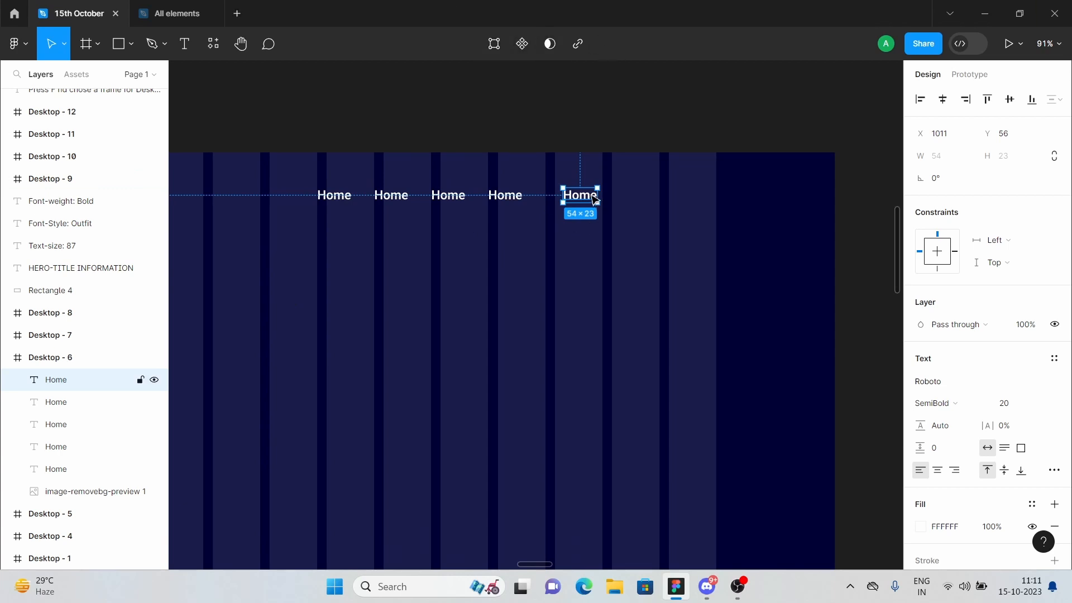
{"action": "left_click_drag", "start_coordinate": [585, 200], "coordinate": [696, 202]}
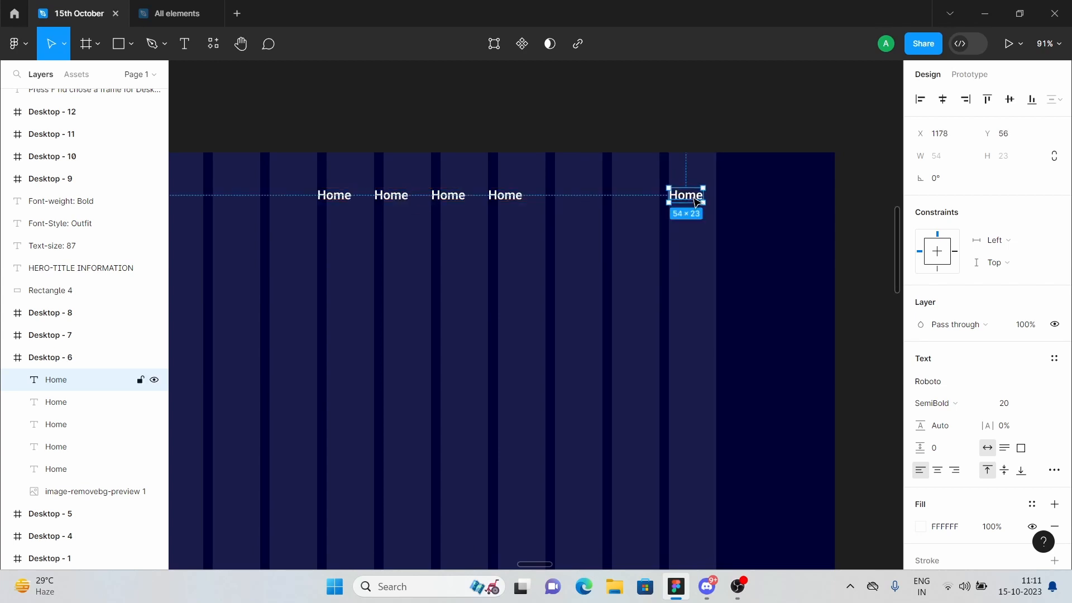
- Undo the Home text additions and the deletion of the navbar link group in Desktop - 6, leaving nothing selected
{"action": "key", "text": "ctrl+z"}
{"action": "key", "text": "ctrl+z"}
{"action": "key", "text": "ctrl+z"}
{"action": "key", "text": "ctrl+z"}
{"action": "key", "text": "ctrl+z"}
{"action": "key", "text": "ctrl+z"}
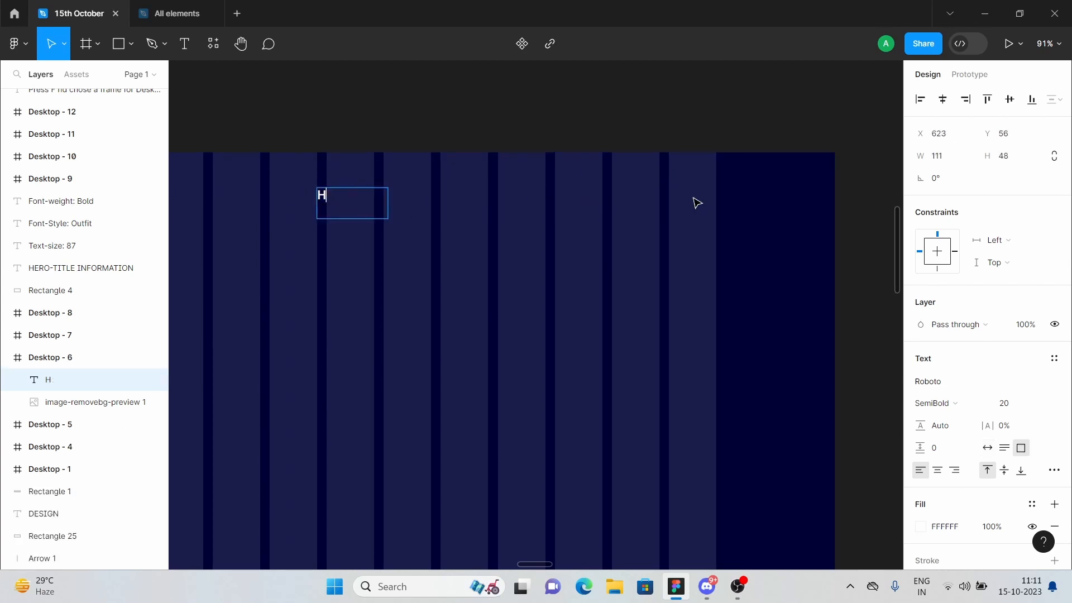
{"action": "key", "text": "ctrl+z"}
{"action": "key", "text": "ctrl+z"}
{"action": "key", "text": "ctrl+z"}
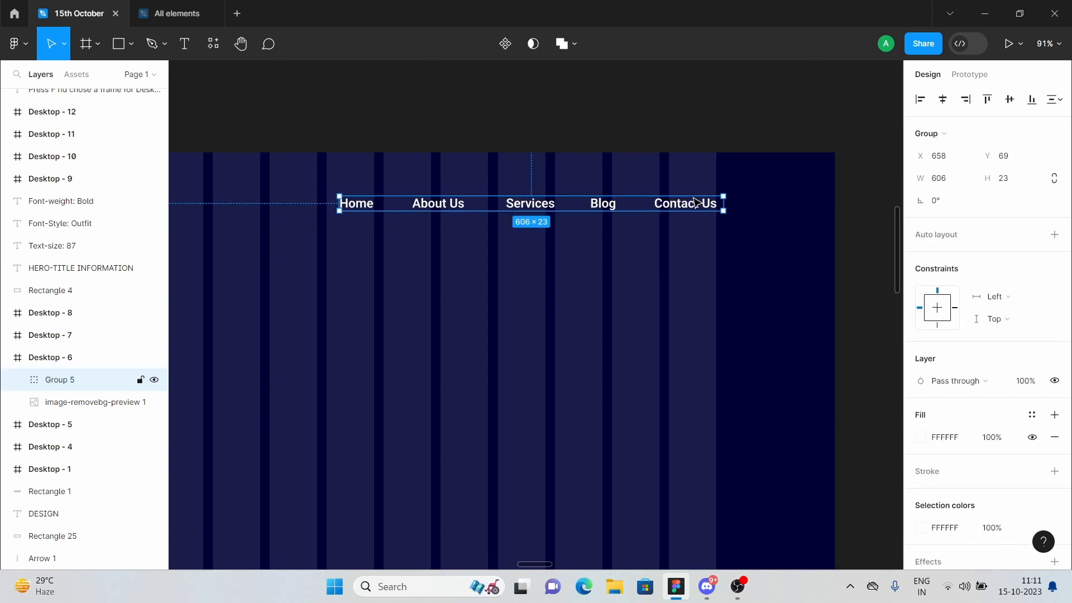
{"action": "left_click", "coordinate": [676, 138]}
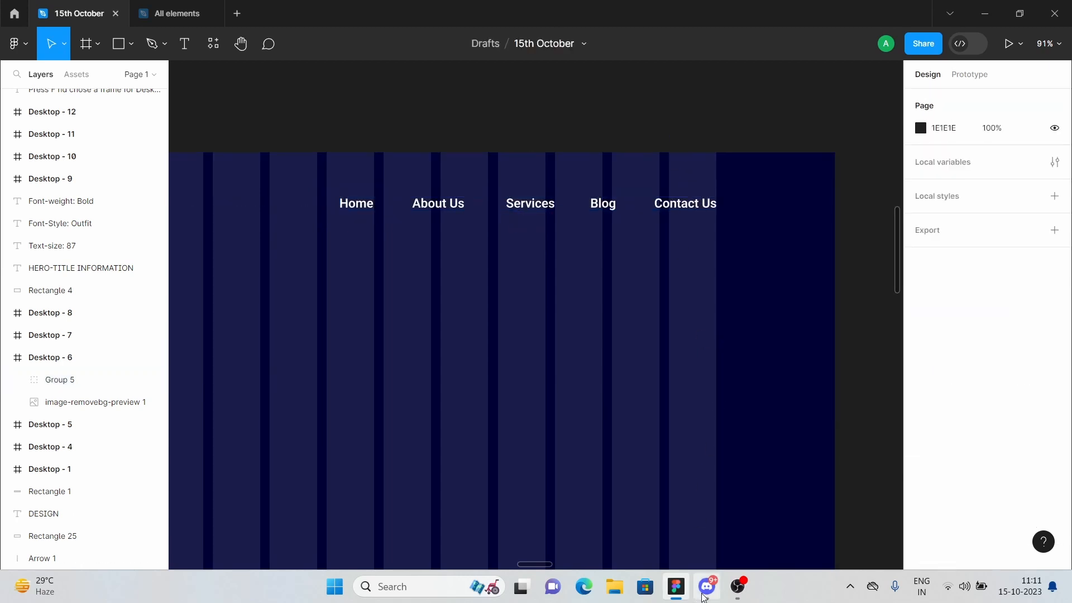
- Check the Discord chat, return to Figma and compare the NAVBAR INFORMATION note with the logo and links in Desktop - 6
{"action": "mouse_move", "coordinate": [704, 593]}
{"action": "left_click", "coordinate": [712, 530]}
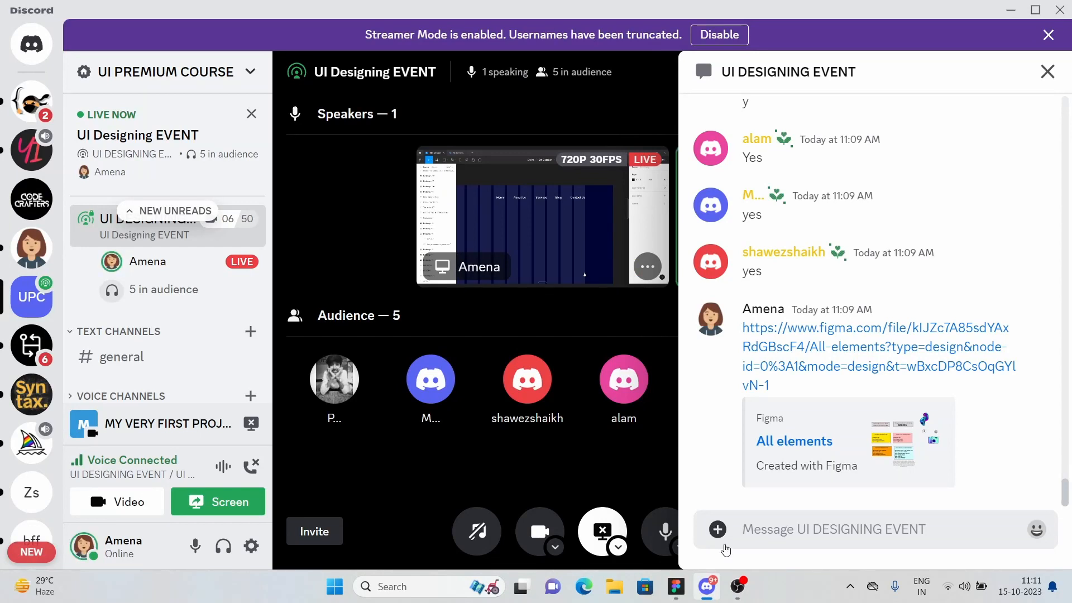
{"action": "left_click", "coordinate": [675, 586]}
{"action": "scroll", "coordinate": [536, 316], "scroll_direction": "up", "scroll_amount": 6}
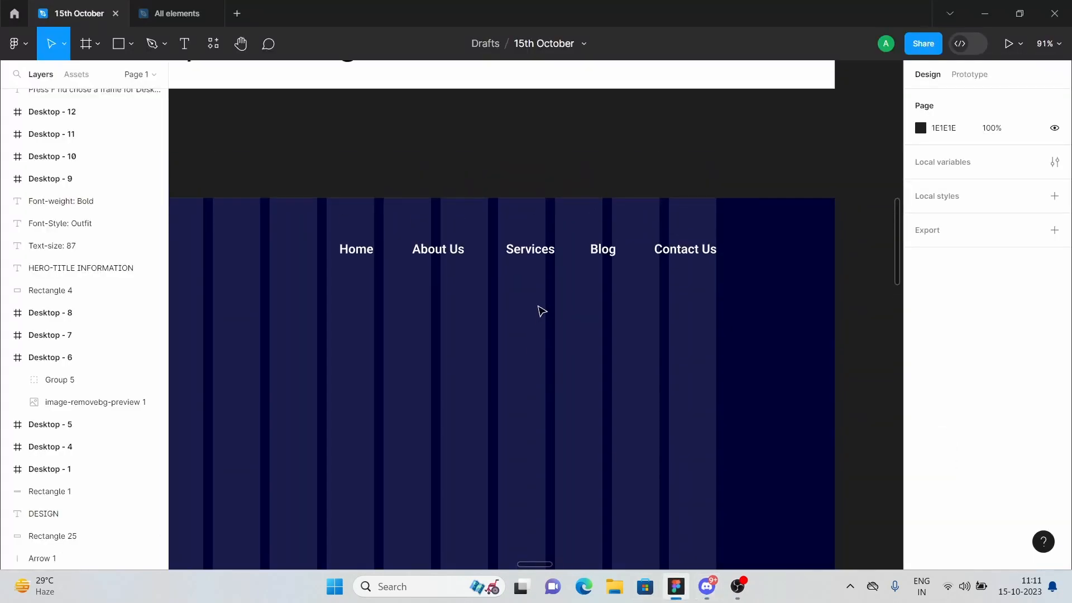
{"action": "scroll", "coordinate": [552, 293], "scroll_direction": "up", "scroll_amount": 1}
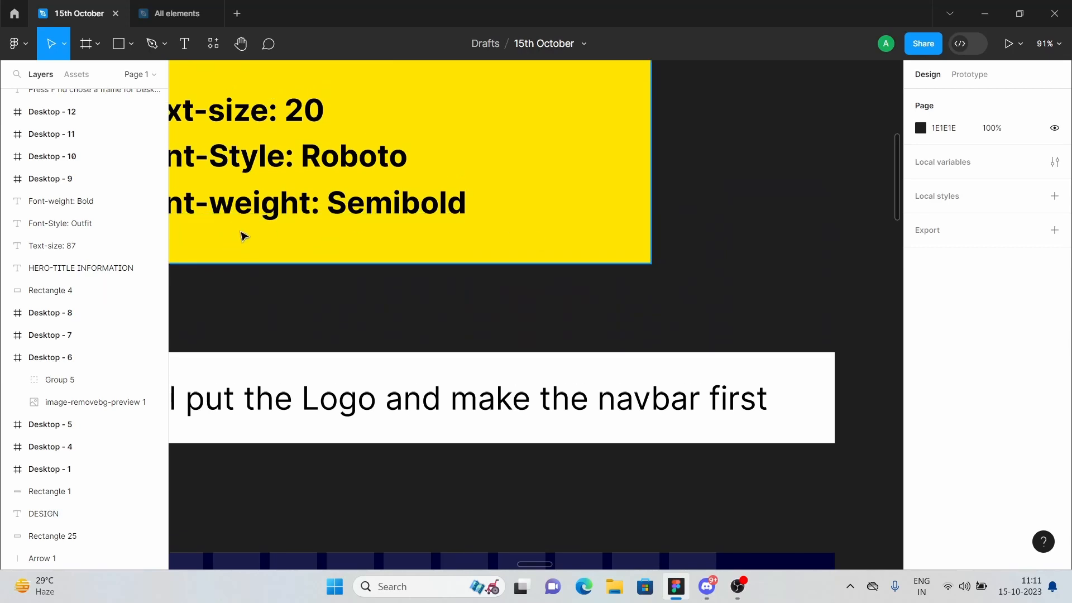
{"action": "scroll", "coordinate": [244, 236], "scroll_direction": "left", "scroll_amount": 3}
{"action": "scroll", "coordinate": [241, 235], "scroll_direction": "up", "scroll_amount": 1}
{"action": "scroll", "coordinate": [350, 254], "scroll_direction": "down", "scroll_amount": 6}
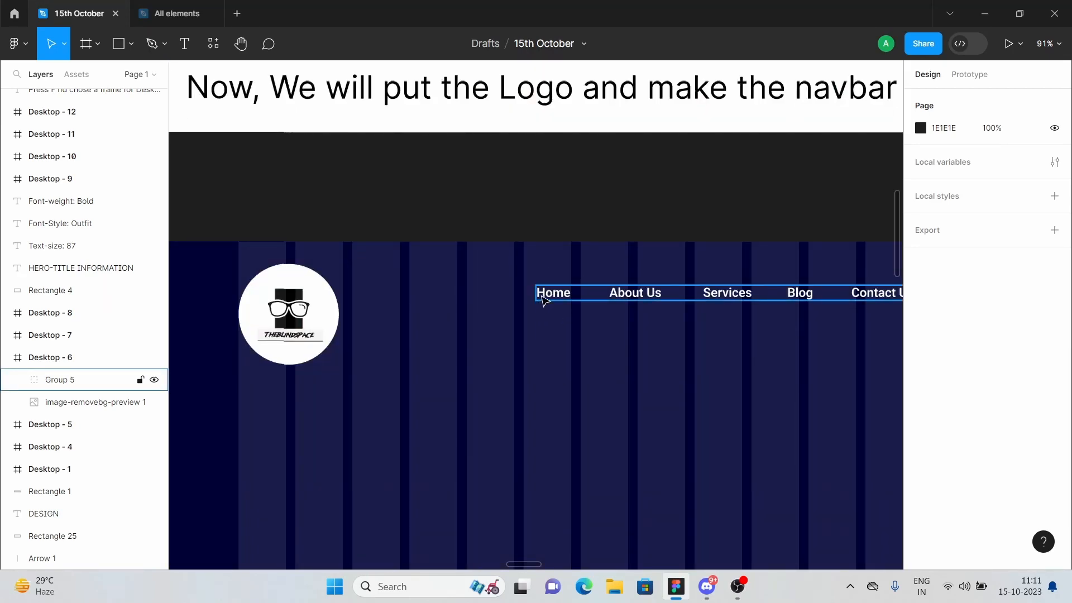
{"action": "scroll", "coordinate": [659, 294], "scroll_direction": "right", "scroll_amount": 2}
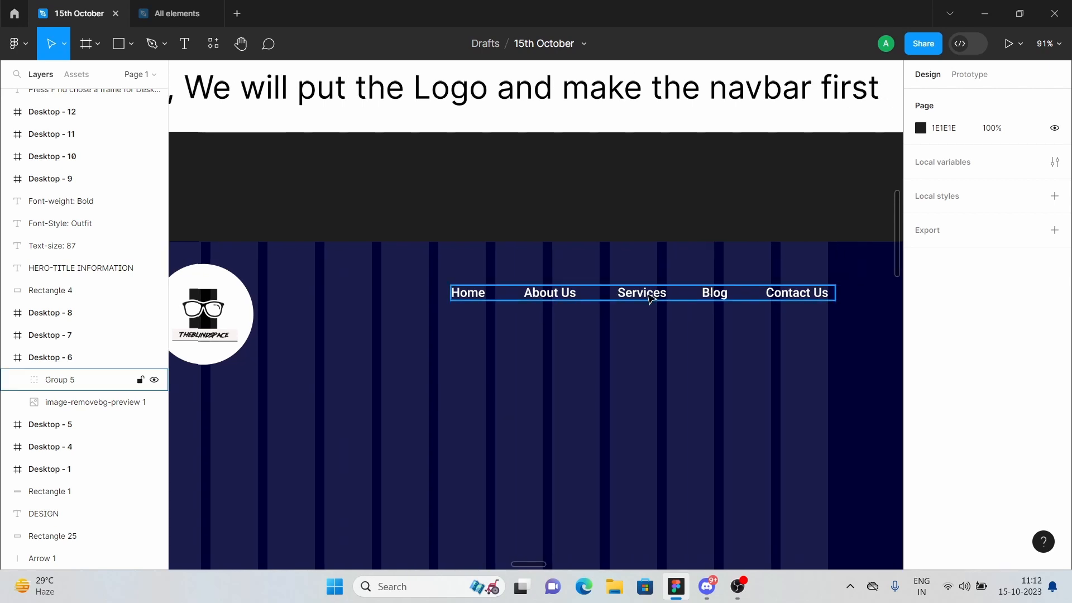
- Inspect the text properties of the About Us, Services, Blog and Contact Us links in Desktop - 6
{"action": "double_click", "coordinate": [565, 296]}
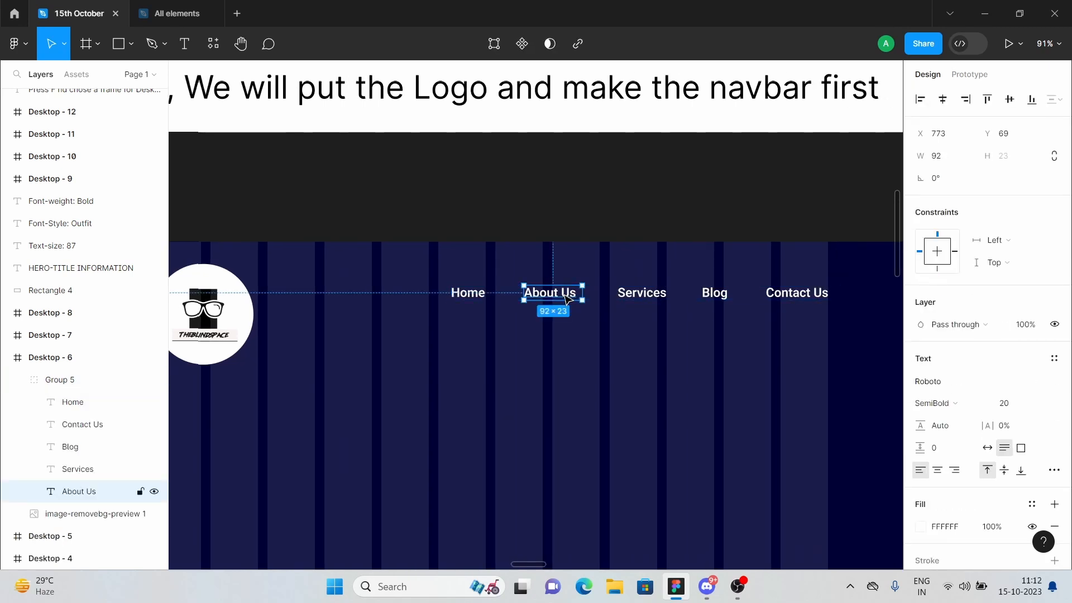
{"action": "left_click", "coordinate": [649, 299]}
{"action": "left_click", "coordinate": [715, 293]}
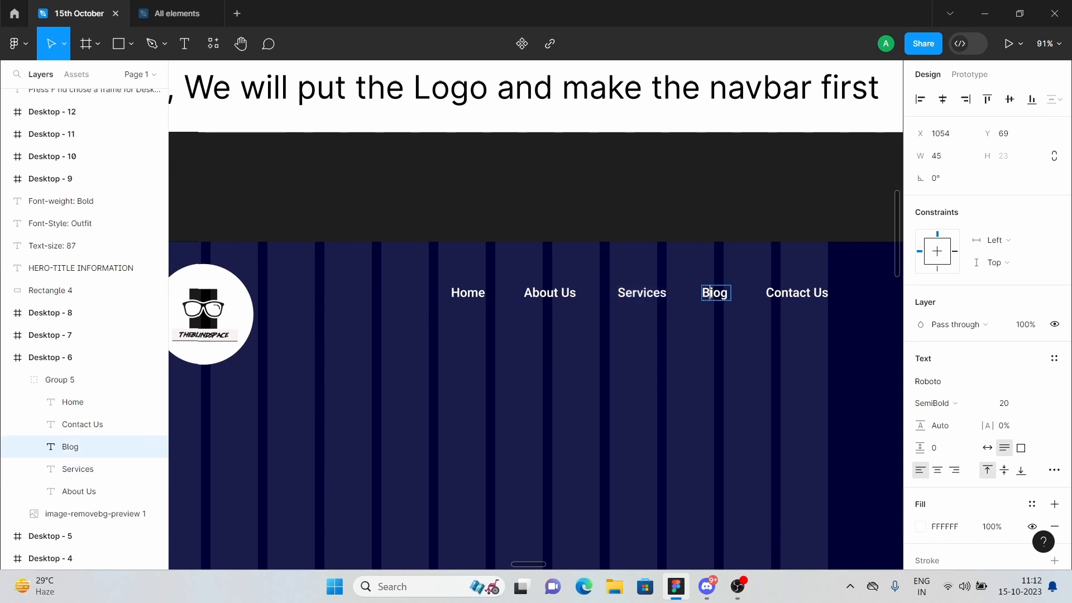
{"action": "left_click", "coordinate": [795, 293]}
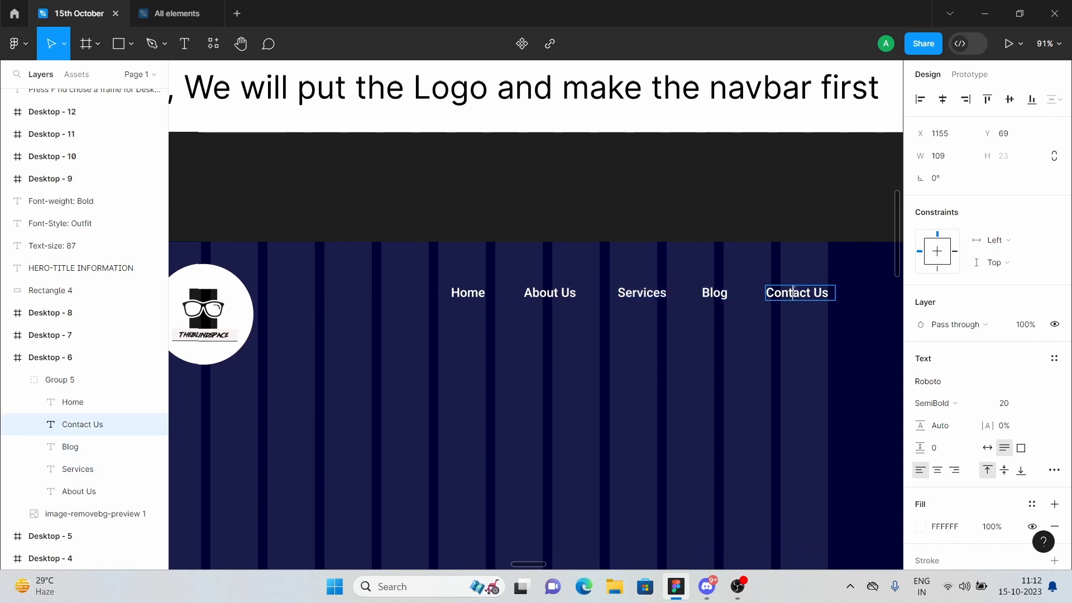
{"action": "left_click", "coordinate": [791, 238]}
- Examine the camera image in Desktop - 7 and its placement below the navbar relative to the grid columns
{"action": "scroll", "coordinate": [771, 249], "scroll_direction": "down", "scroll_amount": 5}
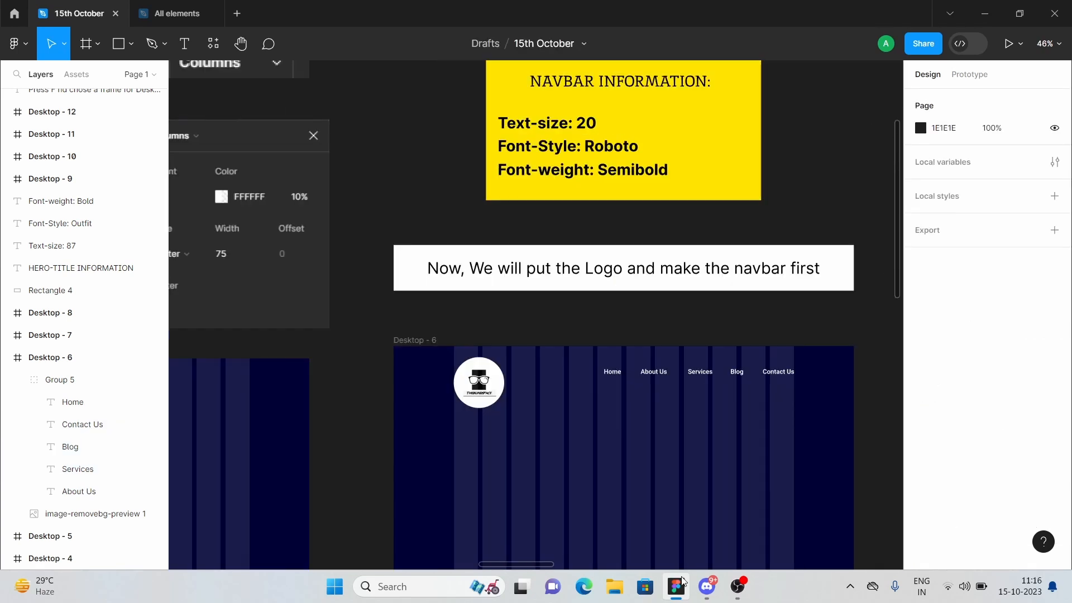
{"action": "left_click", "coordinate": [606, 372]}
{"action": "scroll", "coordinate": [606, 371], "scroll_direction": "down", "scroll_amount": 3}
{"action": "scroll", "coordinate": [605, 372], "scroll_direction": "right", "scroll_amount": 6}
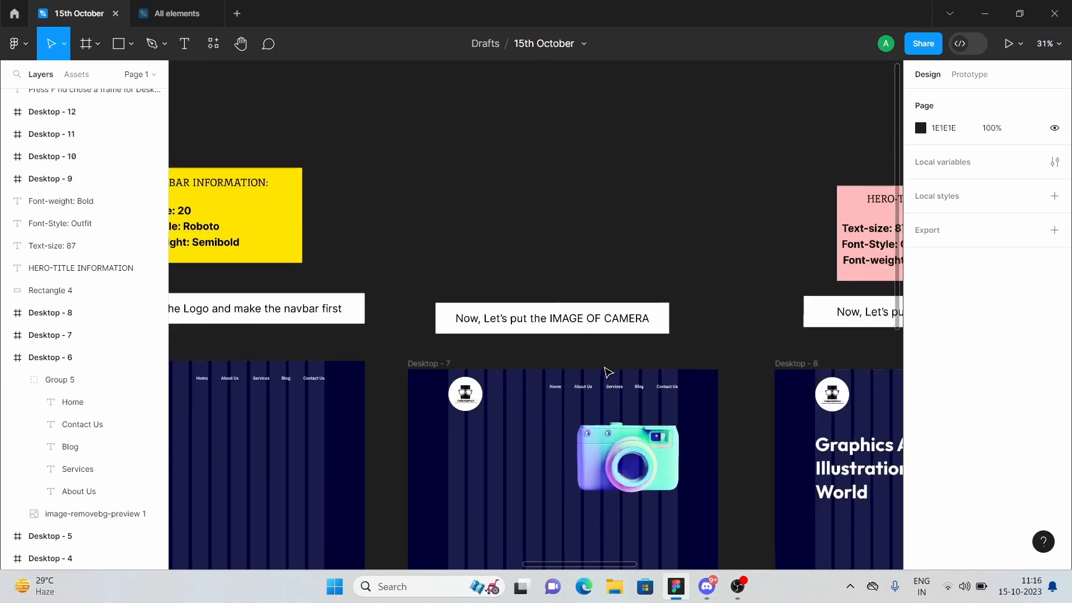
{"action": "scroll", "coordinate": [605, 371], "scroll_direction": "up", "scroll_amount": 3}
{"action": "scroll", "coordinate": [607, 372], "scroll_direction": "up", "scroll_amount": 3}
{"action": "scroll", "coordinate": [605, 371], "scroll_direction": "down", "scroll_amount": 2}
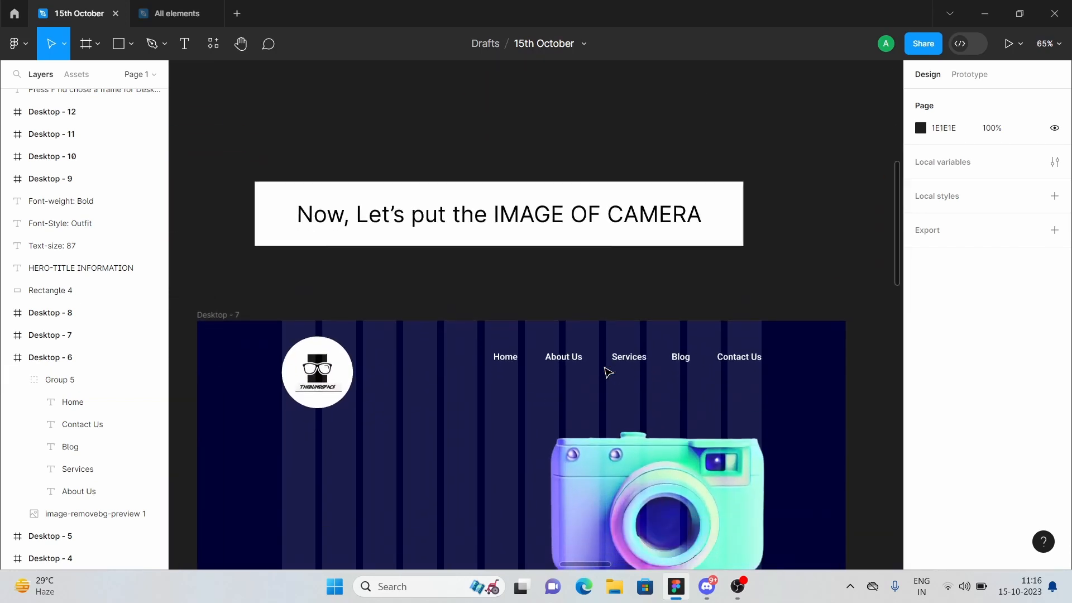
{"action": "scroll", "coordinate": [559, 305], "scroll_direction": "down", "scroll_amount": 4}
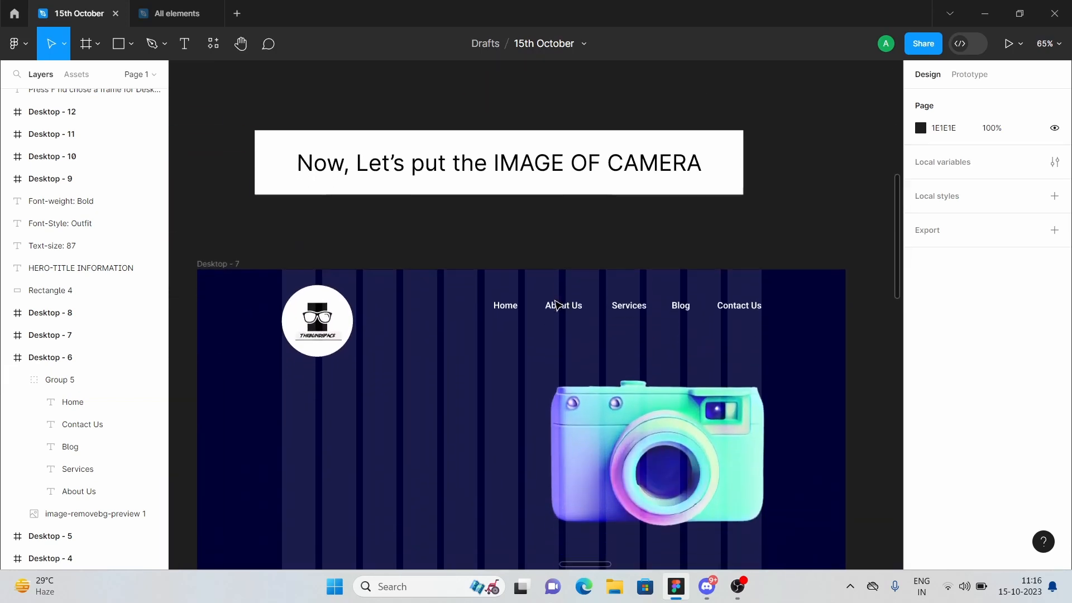
{"action": "scroll", "coordinate": [687, 378], "scroll_direction": "up", "scroll_amount": 4}
{"action": "scroll", "coordinate": [686, 378], "scroll_direction": "down", "scroll_amount": 5}
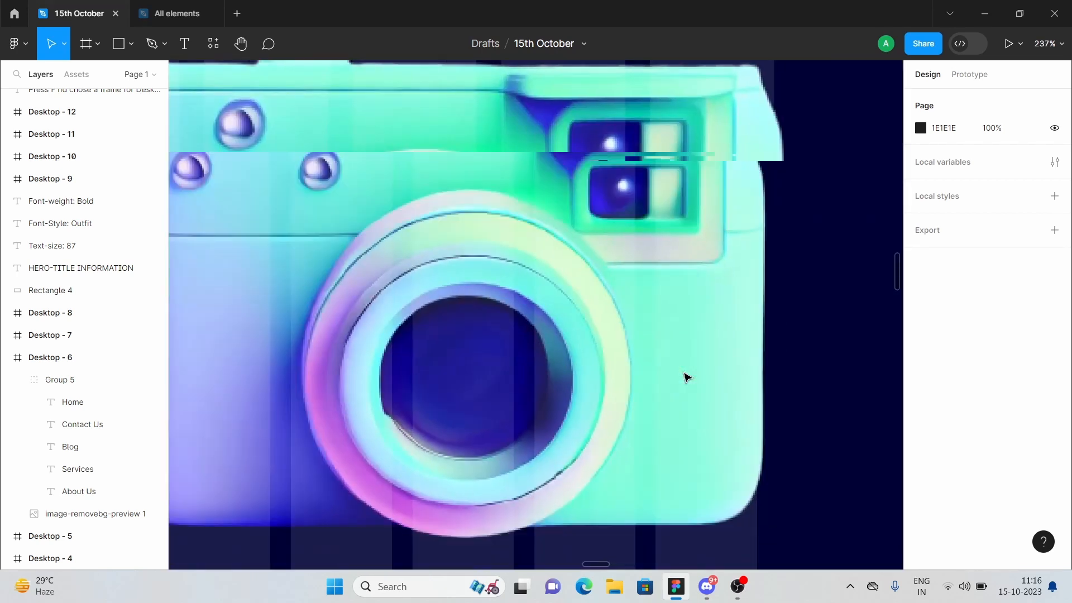
{"action": "scroll", "coordinate": [703, 343], "scroll_direction": "up", "scroll_amount": 5}
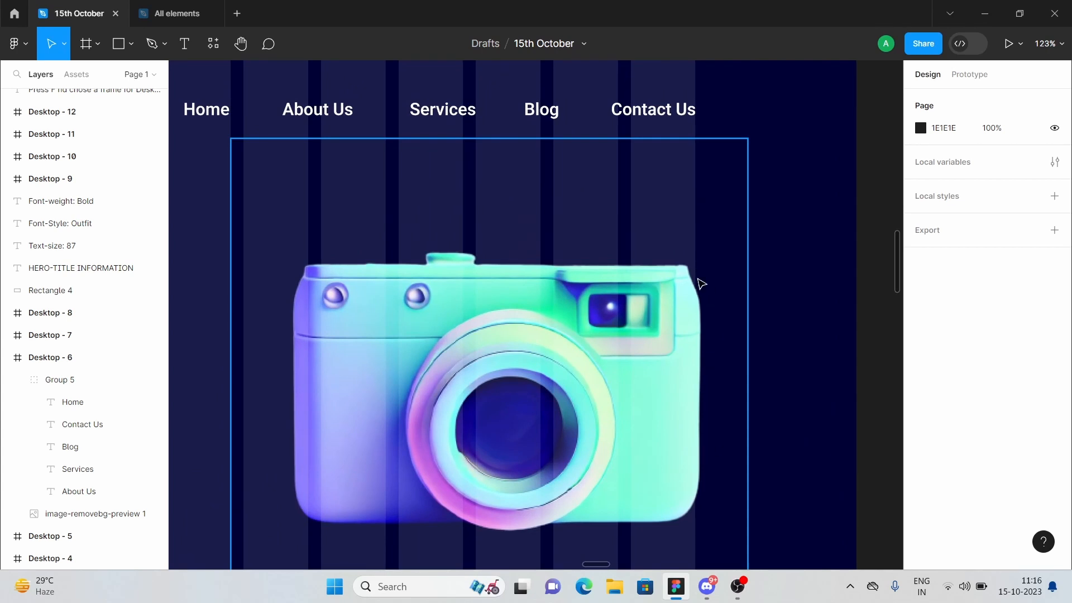
{"action": "scroll", "coordinate": [700, 205], "scroll_direction": "down", "scroll_amount": 5}
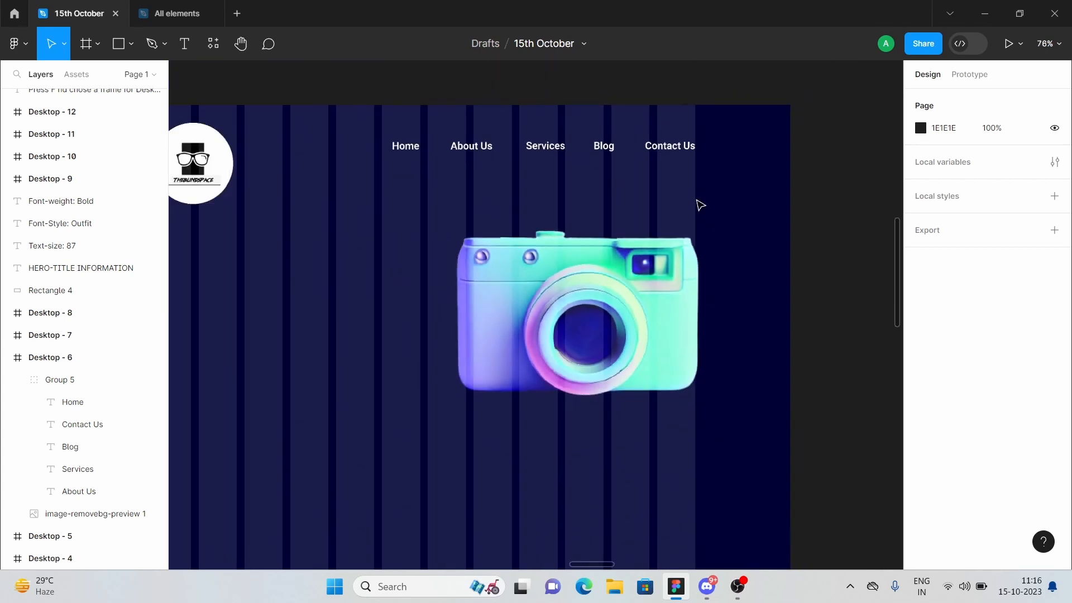
{"action": "scroll", "coordinate": [720, 254], "scroll_direction": "left", "scroll_amount": 2}
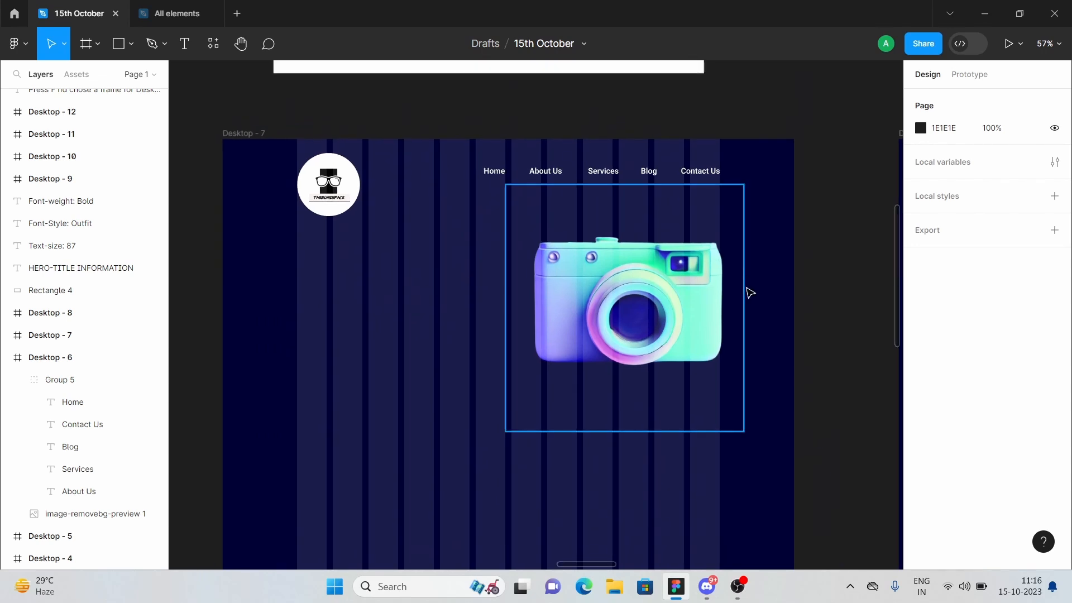
{"action": "scroll", "coordinate": [749, 293], "scroll_direction": "down", "scroll_amount": 3}
{"action": "scroll", "coordinate": [749, 292], "scroll_direction": "up", "scroll_amount": 1}
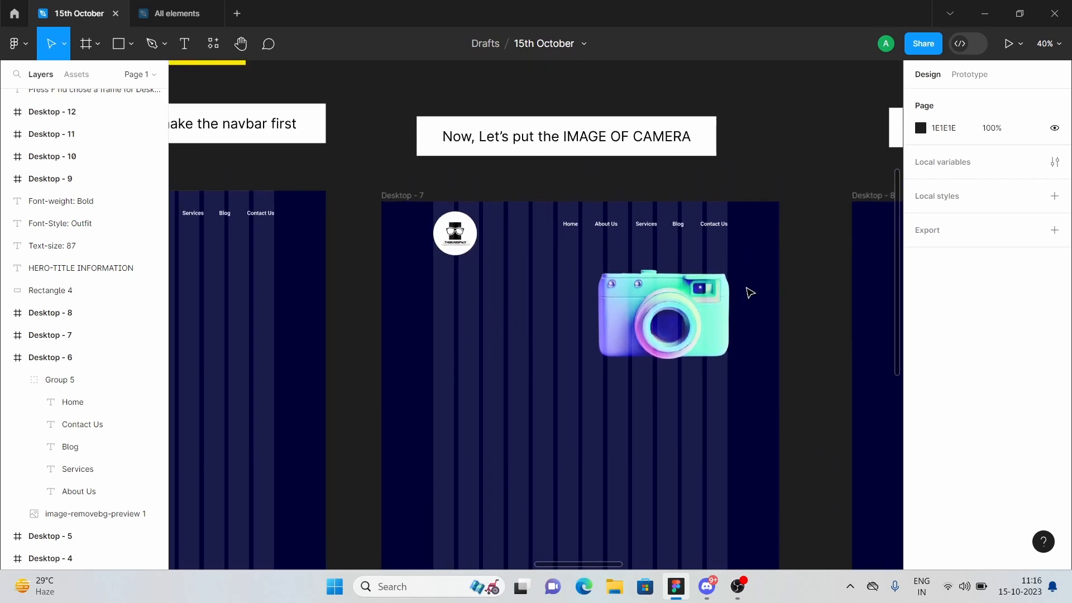
- Read the Discord chat, return to Figma and examine the HERO-TITLE INFORMATION note and the hero title's text properties in Desktop - 8
{"action": "left_click", "coordinate": [717, 585]}
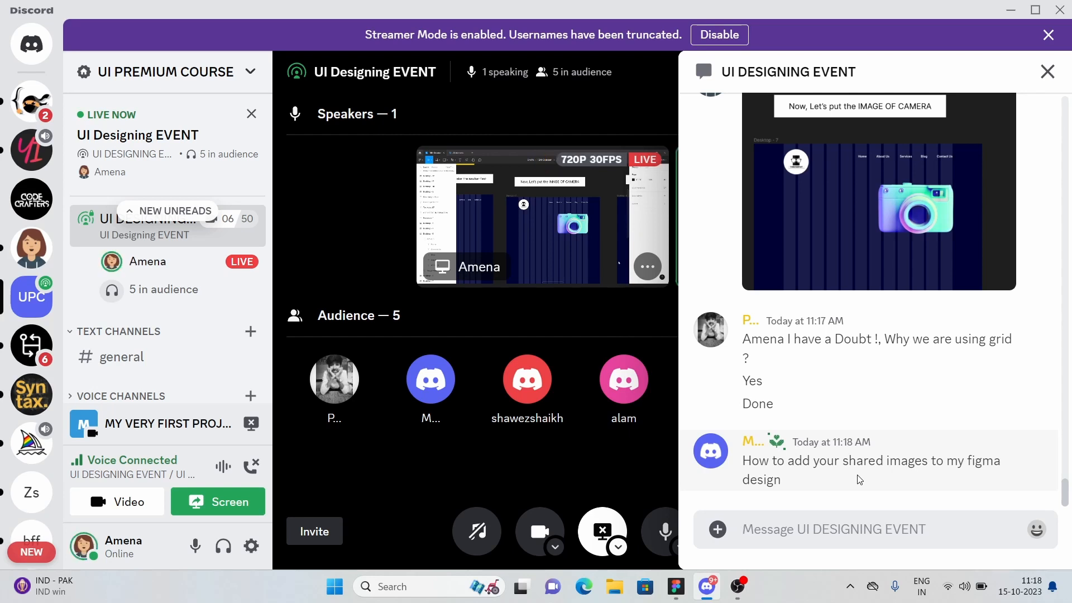
{"action": "key", "text": "alt+Tab"}
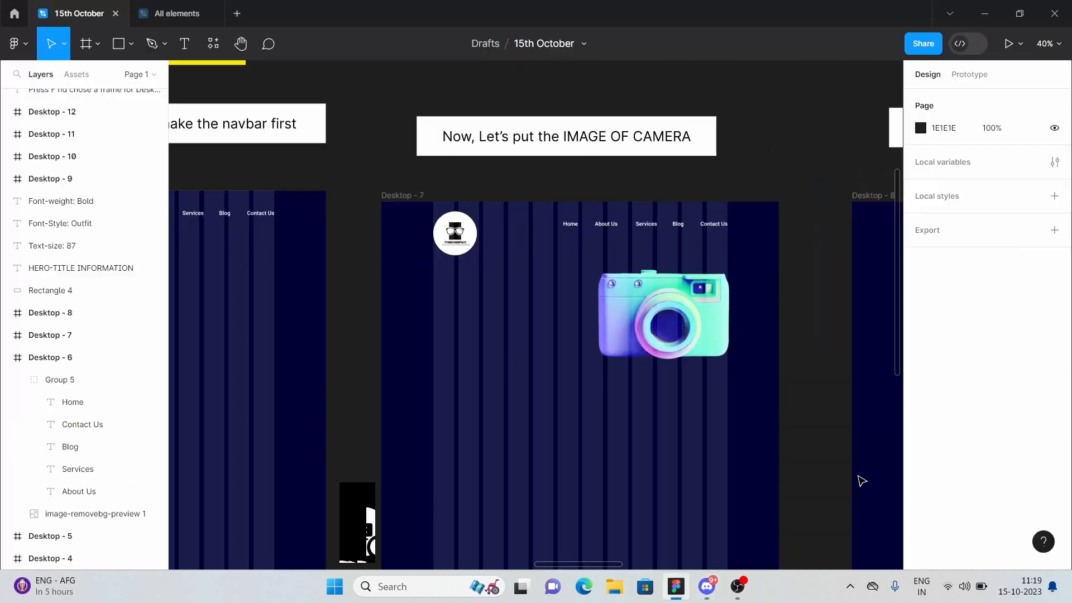
{"action": "scroll", "coordinate": [718, 430], "scroll_direction": "down", "scroll_amount": 3}
{"action": "scroll", "coordinate": [718, 428], "scroll_direction": "right", "scroll_amount": 5}
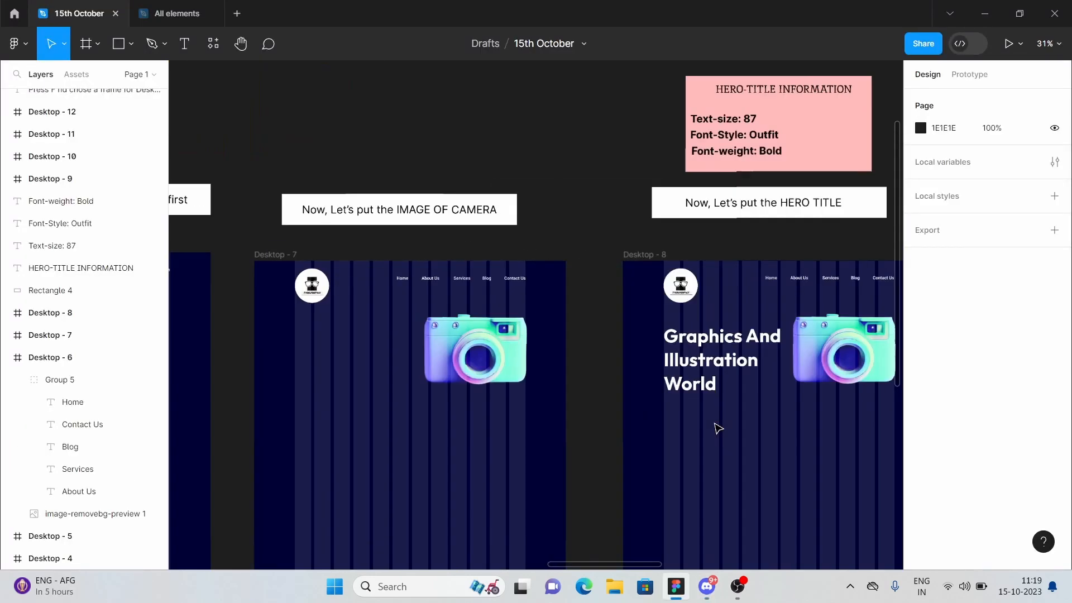
{"action": "scroll", "coordinate": [617, 325], "scroll_direction": "up", "scroll_amount": 5}
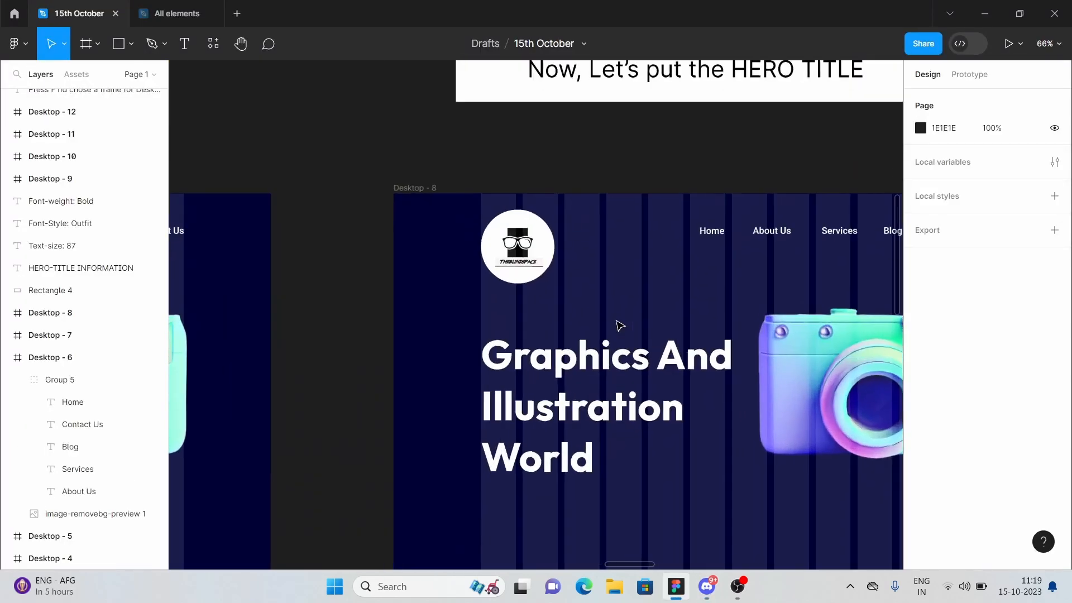
{"action": "scroll", "coordinate": [618, 325], "scroll_direction": "up", "scroll_amount": 10}
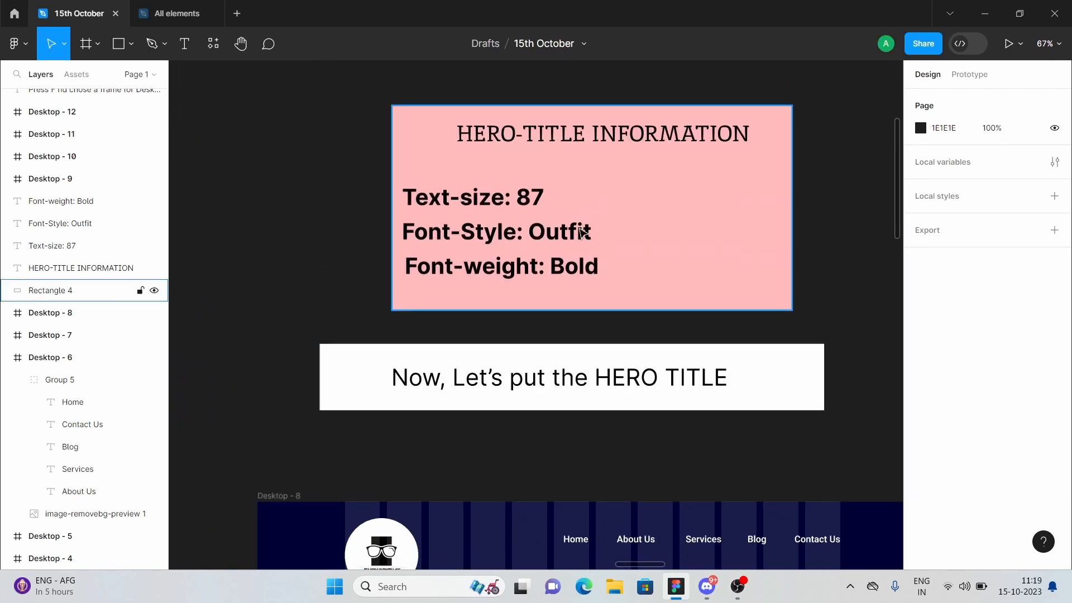
{"action": "scroll", "coordinate": [546, 310], "scroll_direction": "down", "scroll_amount": 10}
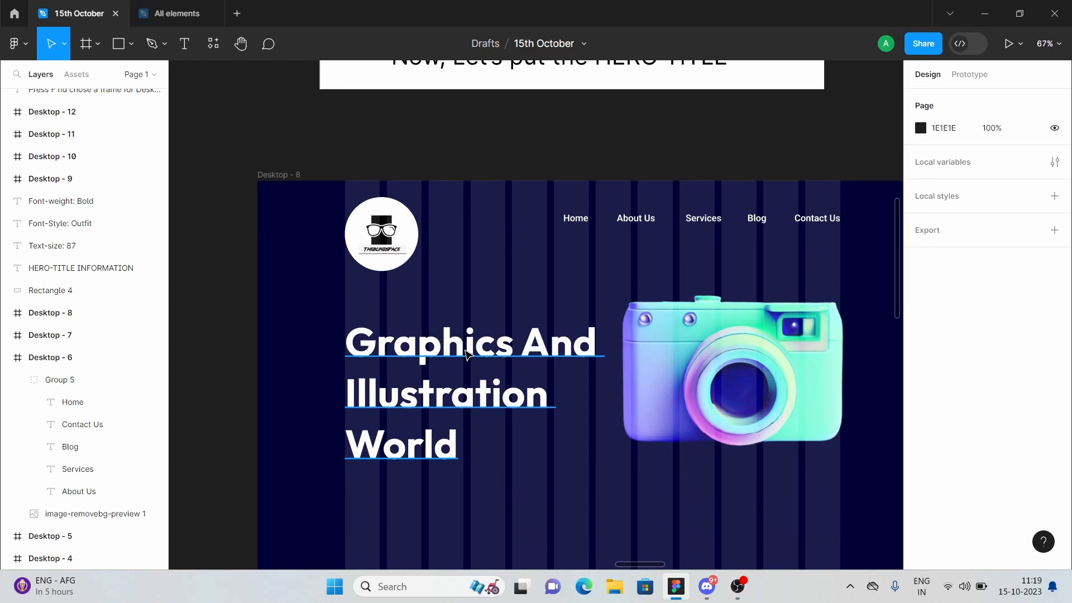
{"action": "double_click", "coordinate": [465, 350]}
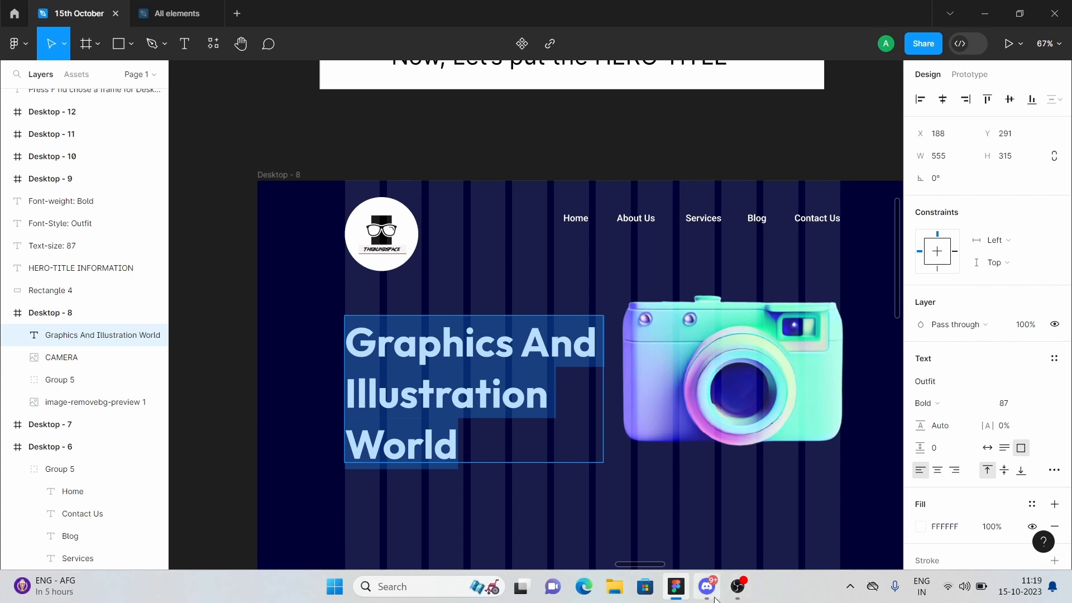
- Check Discord briefly, return to Figma, stop editing the hero title and review the HERO-TITLE INFORMATION note again
{"action": "left_click", "coordinate": [707, 586]}
{"action": "left_click", "coordinate": [674, 583]}
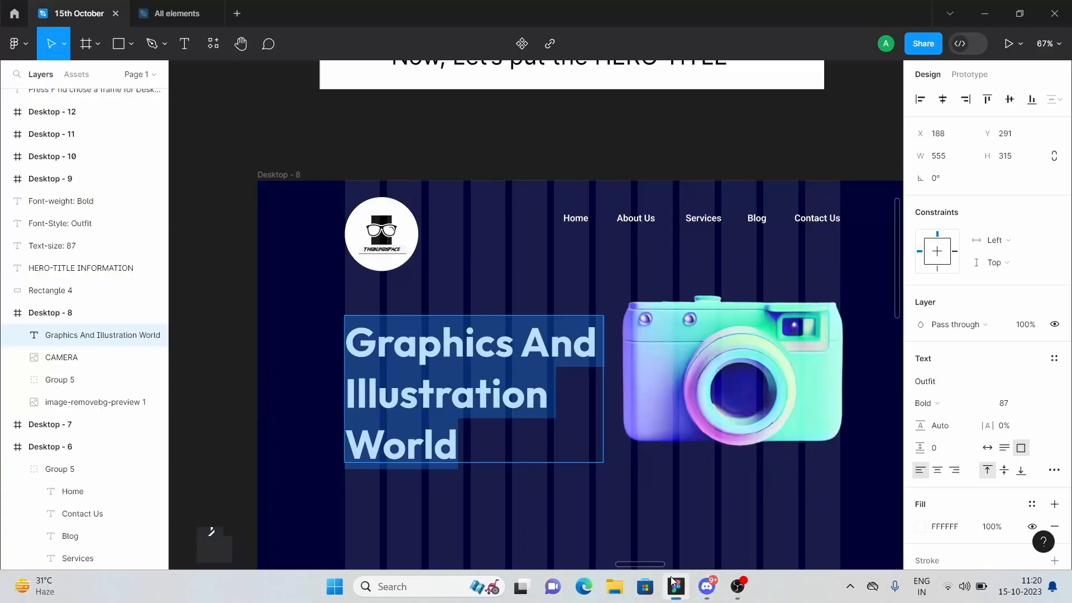
{"action": "key", "text": "Escape"}
{"action": "scroll", "coordinate": [579, 375], "scroll_direction": "up", "scroll_amount": 6}
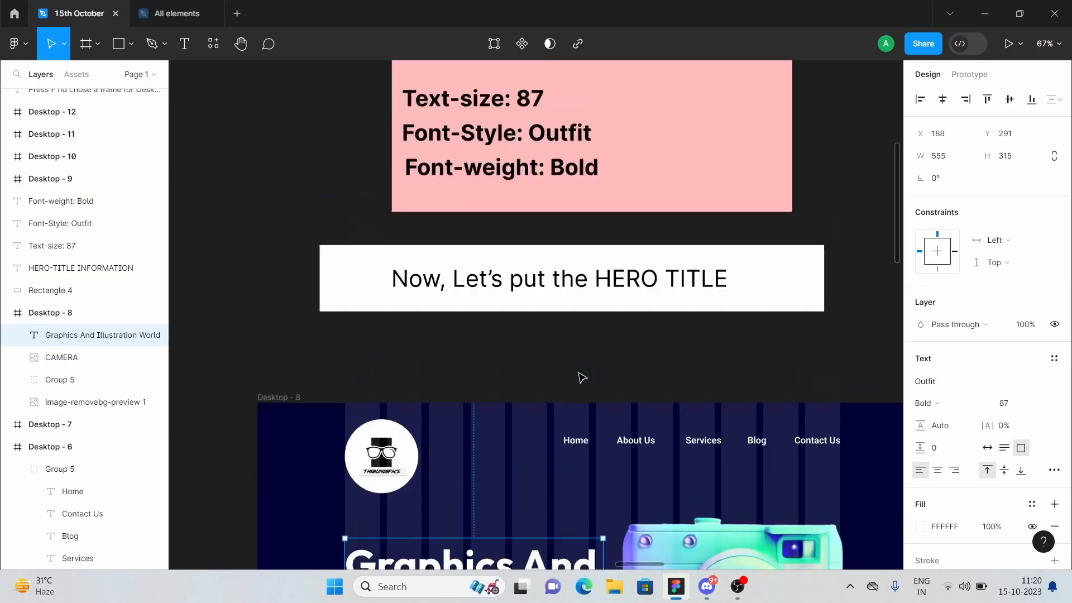
- Compare the HERO-TITLE INFORMATION note with the hero title's text properties in Desktop - 8 and clear the selection
{"action": "scroll", "coordinate": [579, 376], "scroll_direction": "up", "scroll_amount": 3}
{"action": "scroll", "coordinate": [579, 376], "scroll_direction": "down", "scroll_amount": 2}
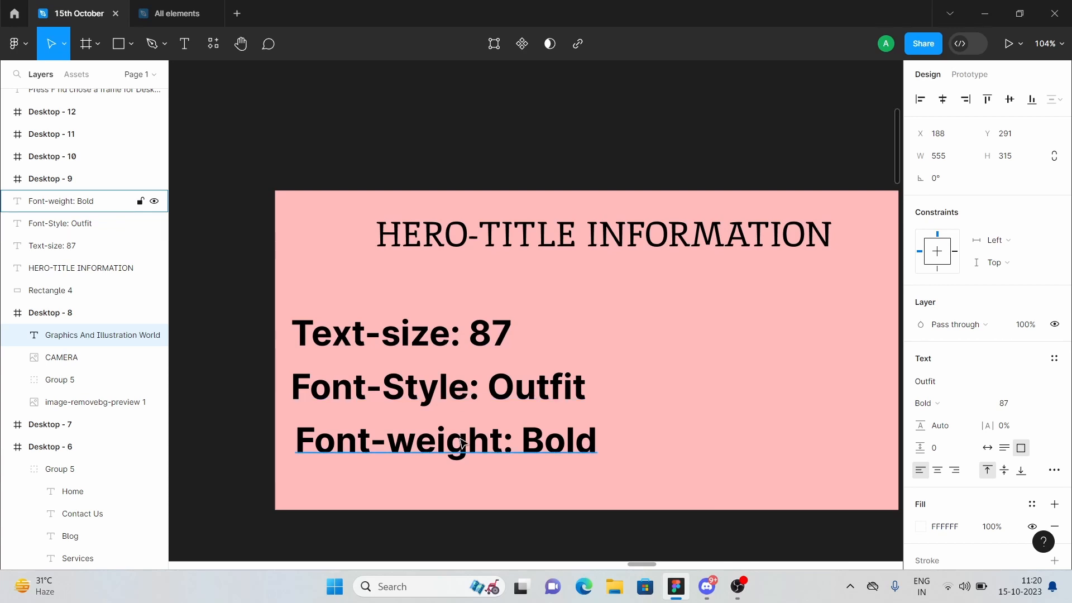
{"action": "scroll", "coordinate": [461, 443], "scroll_direction": "down", "scroll_amount": 3}
{"action": "scroll", "coordinate": [461, 443], "scroll_direction": "down", "scroll_amount": 6}
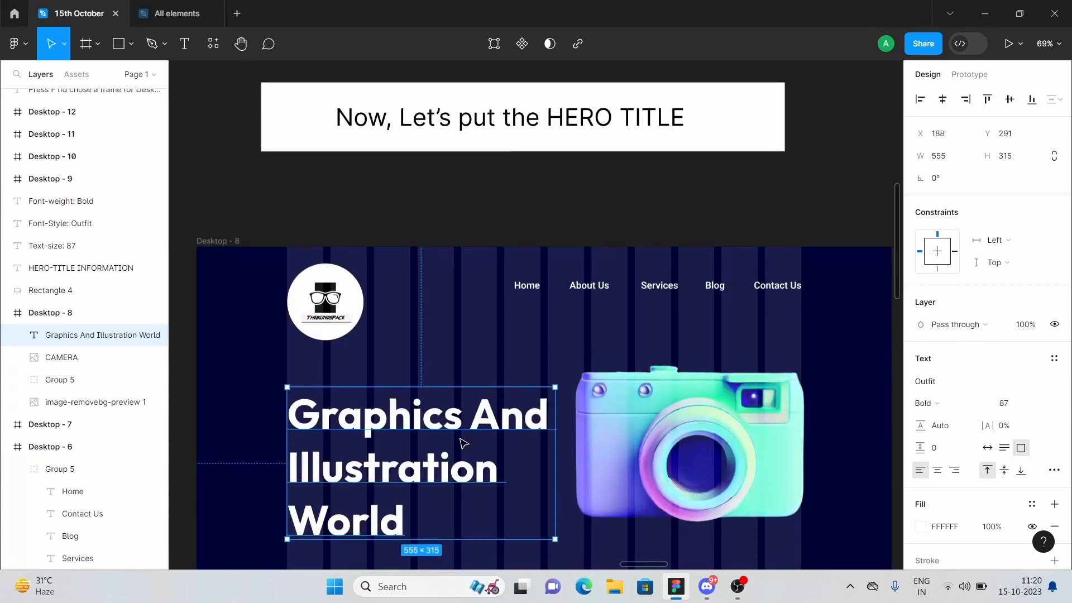
{"action": "scroll", "coordinate": [354, 455], "scroll_direction": "up", "scroll_amount": 3}
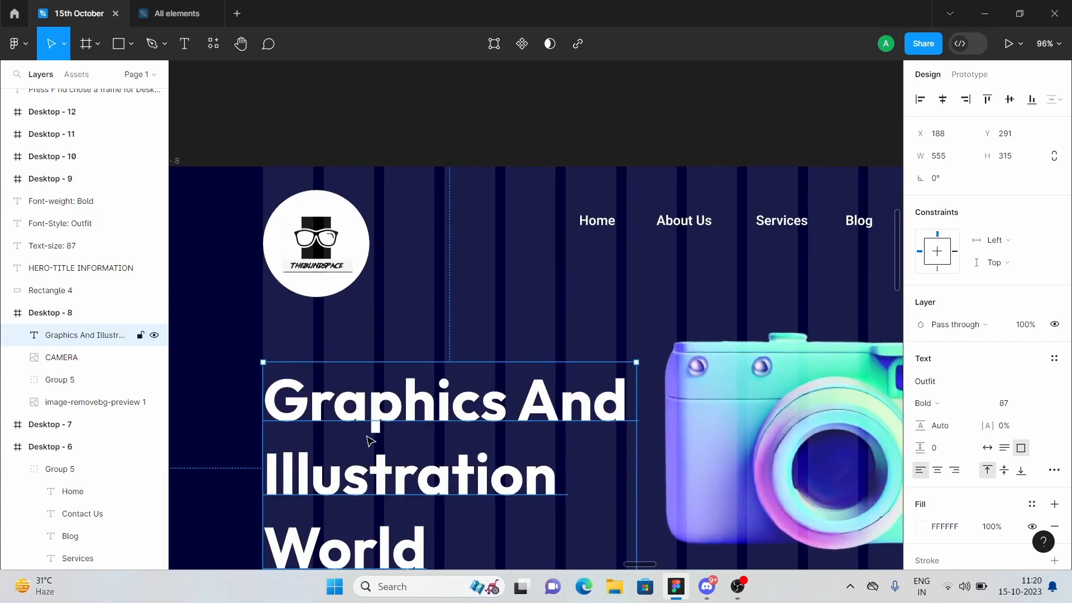
{"action": "scroll", "coordinate": [371, 441], "scroll_direction": "down", "scroll_amount": 5}
{"action": "scroll", "coordinate": [390, 425], "scroll_direction": "up", "scroll_amount": 5}
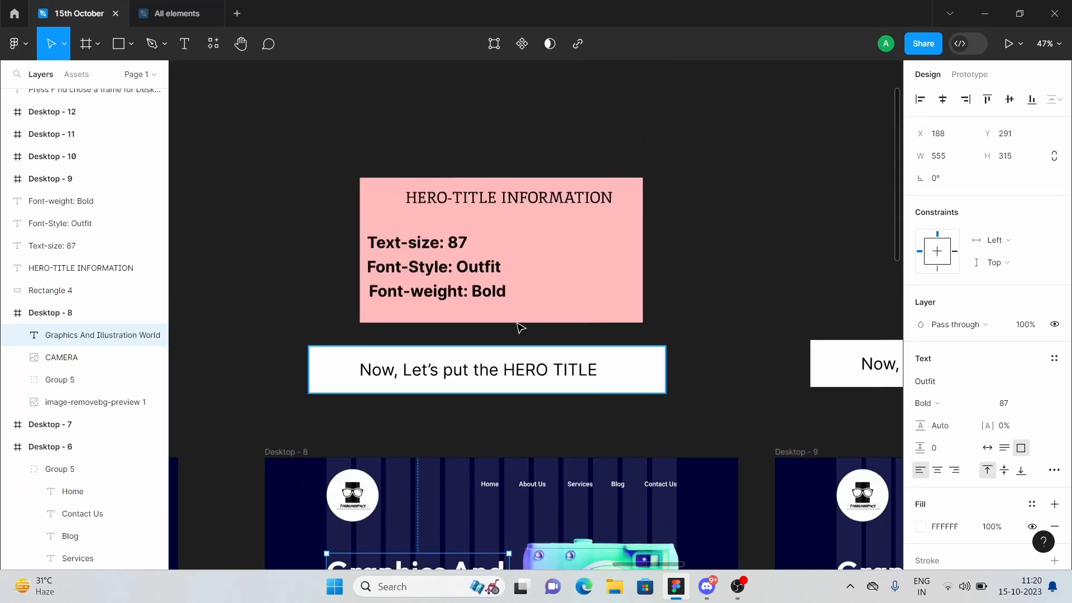
{"action": "scroll", "coordinate": [518, 323], "scroll_direction": "down", "scroll_amount": 3}
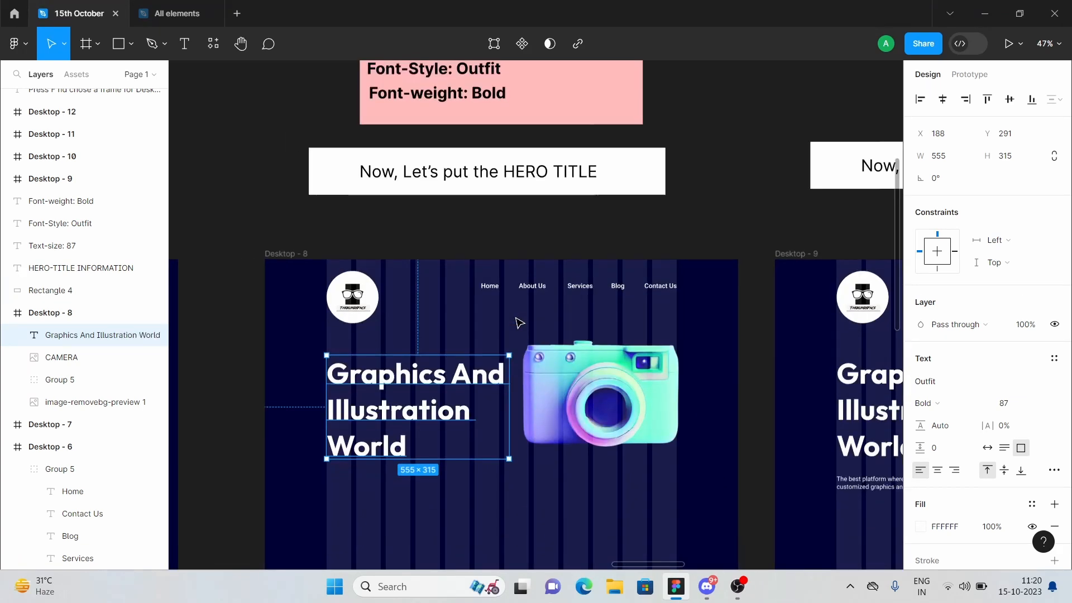
{"action": "left_click", "coordinate": [710, 425]}
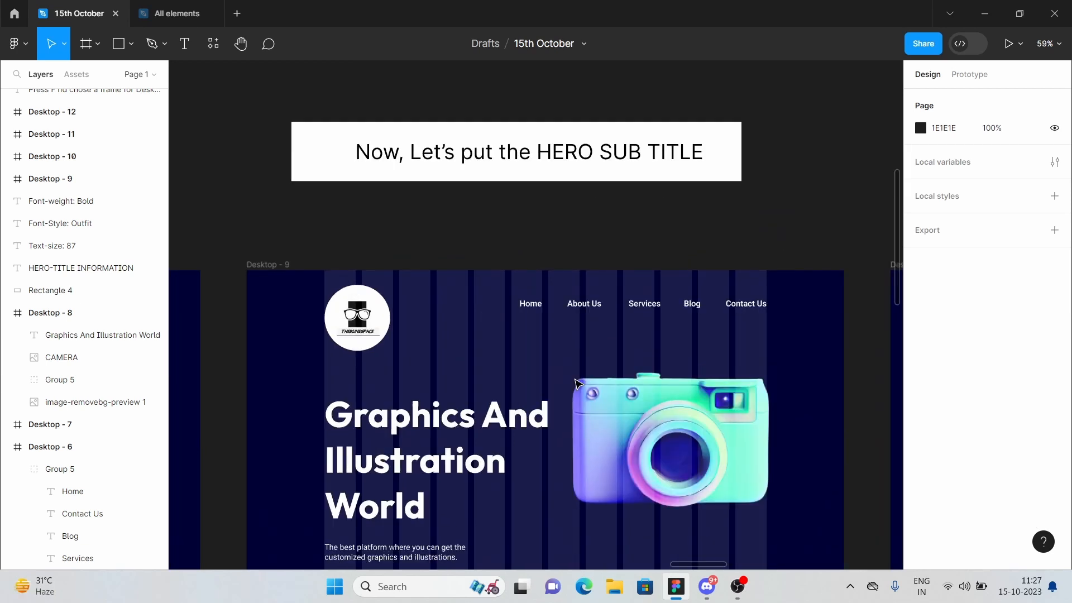
- Copy Desktop - 9's subtitle "The best platform where you can get the customized graphics and illustrations." and post it in the Discord event chat
{"action": "scroll", "coordinate": [514, 427], "scroll_direction": "down", "scroll_amount": 2}
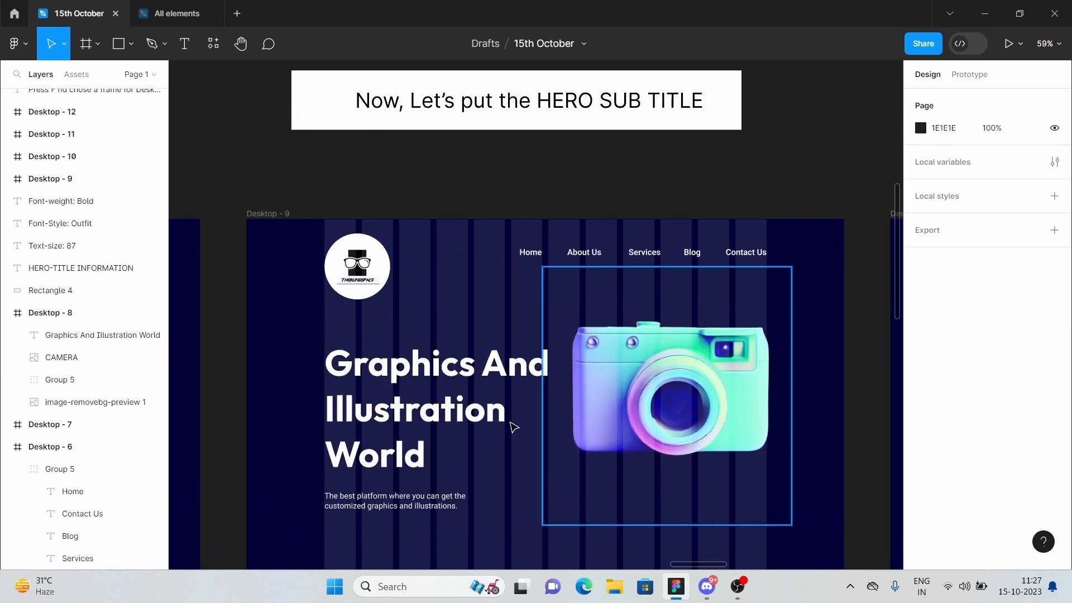
{"action": "left_click", "coordinate": [406, 504]}
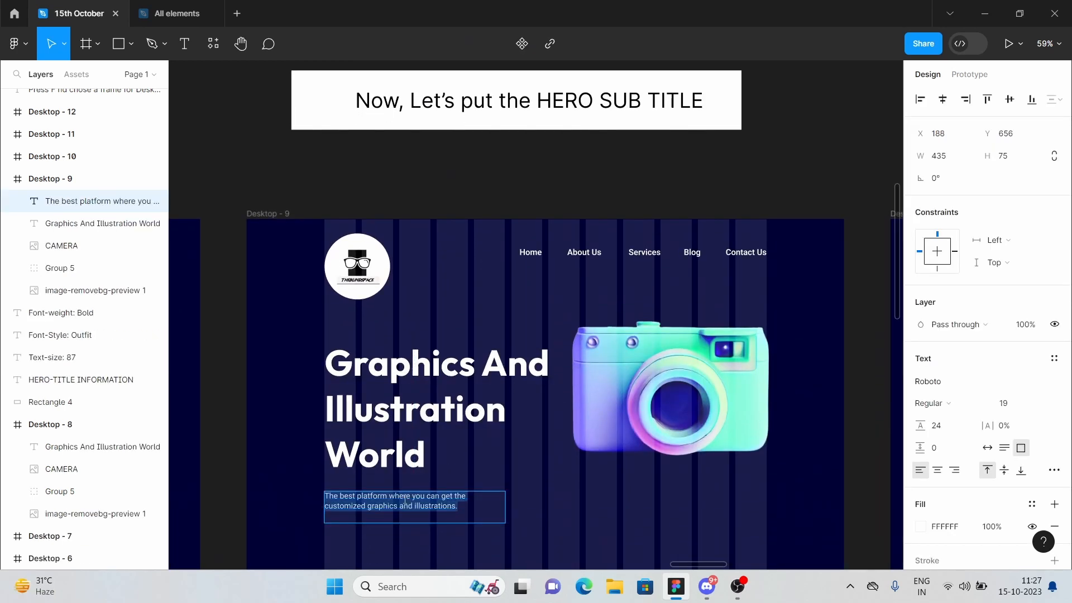
{"action": "left_click", "coordinate": [707, 586]}
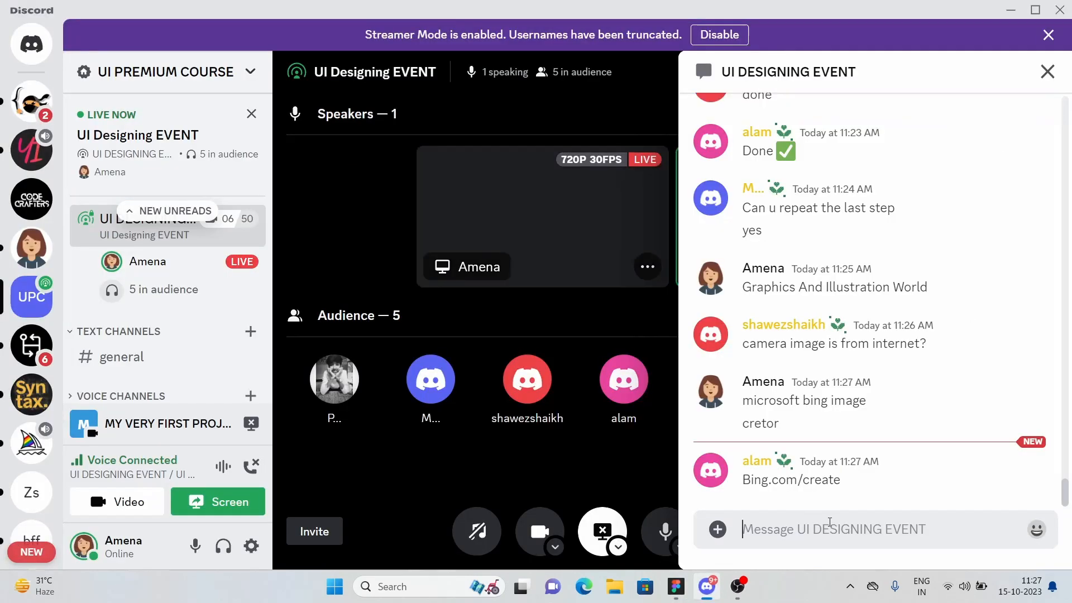
{"action": "type", "text": "The best platform where you can get the customized graphics and illustrations."}
{"action": "key", "text": "Return"}
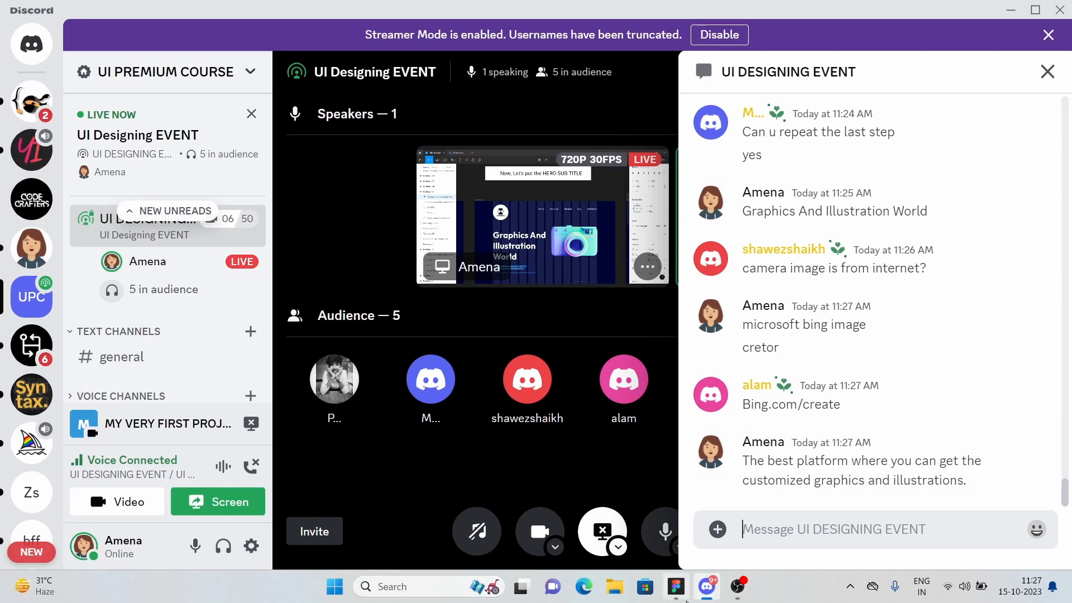
- Return to Figma and examine the hero subtitle's text properties and its placement below the hero title in Desktop - 9
{"action": "left_click", "coordinate": [676, 586]}
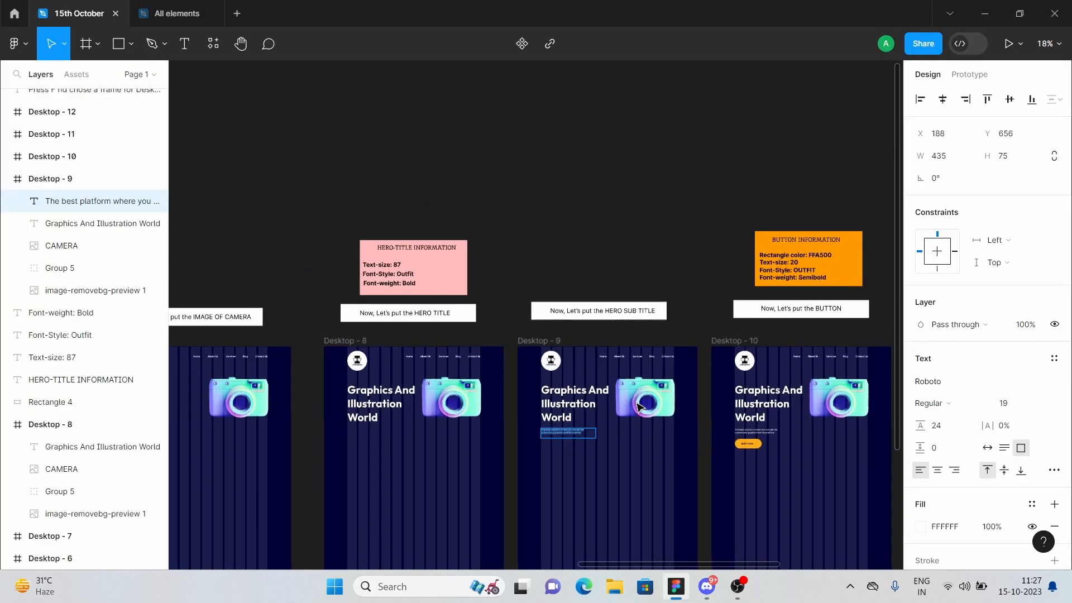
{"action": "scroll", "coordinate": [639, 408], "scroll_direction": "up", "scroll_amount": 2}
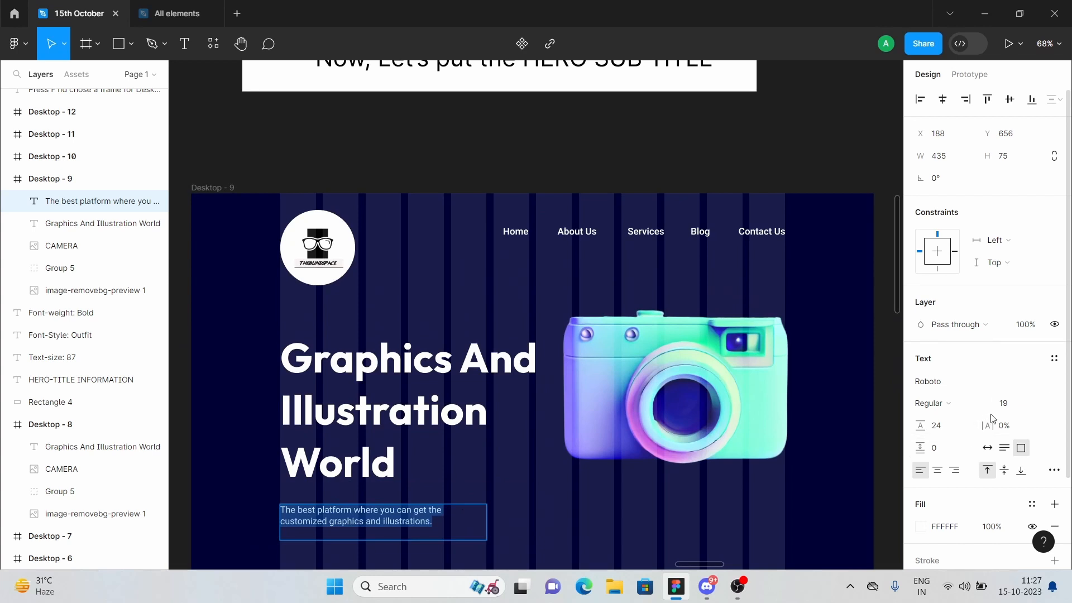
{"action": "scroll", "coordinate": [695, 411], "scroll_direction": "down", "scroll_amount": 5}
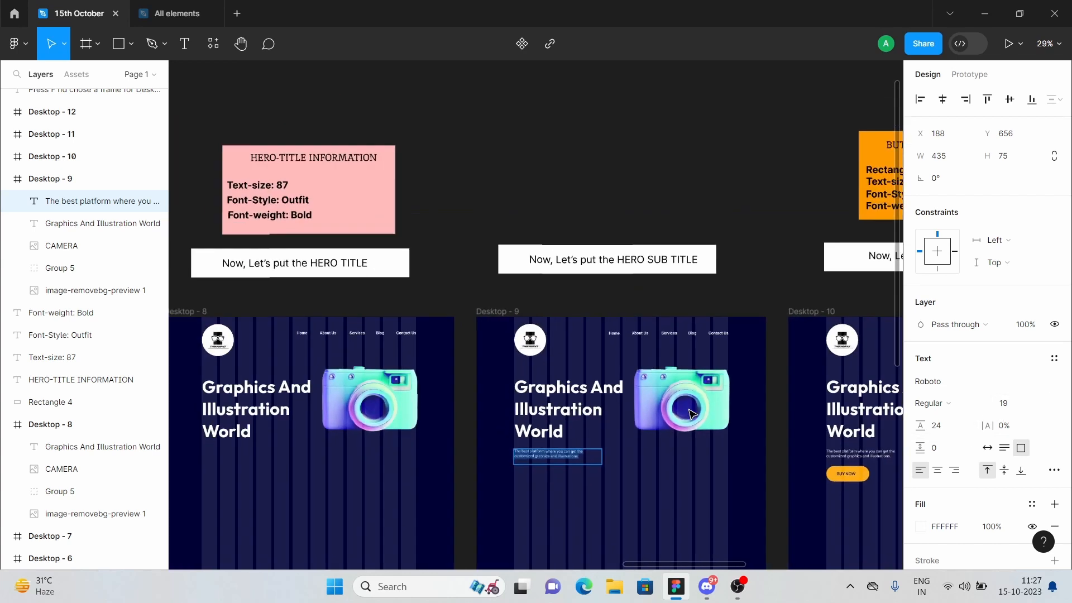
{"action": "scroll", "coordinate": [692, 413], "scroll_direction": "up", "scroll_amount": 2}
{"action": "scroll", "coordinate": [692, 413], "scroll_direction": "up", "scroll_amount": 3}
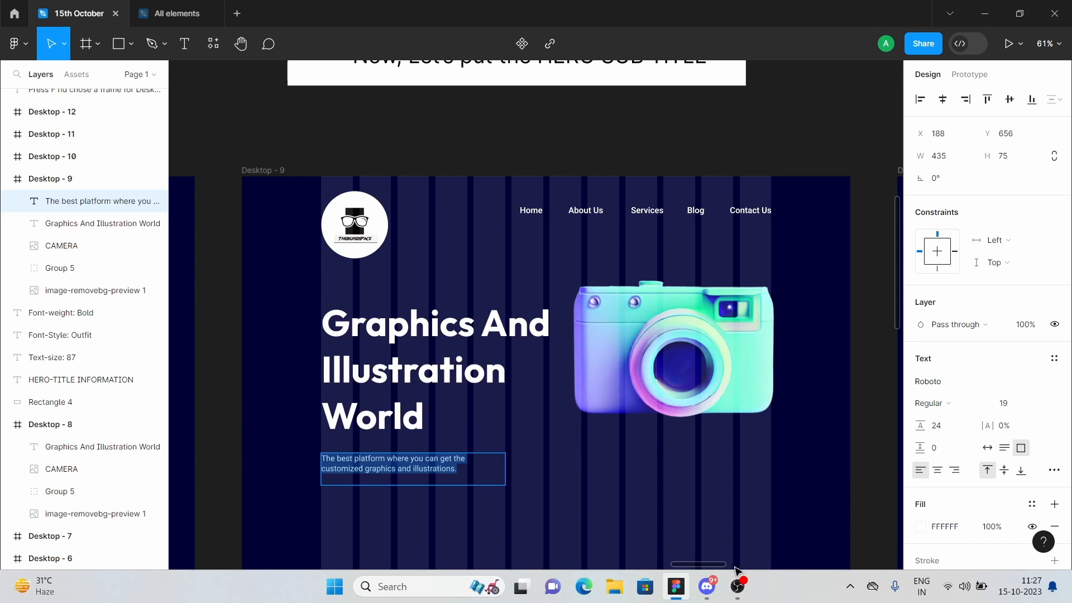
- Check the replies in the Discord event chat, return to Figma and deselect the hero subtitle
{"action": "left_click", "coordinate": [706, 586]}
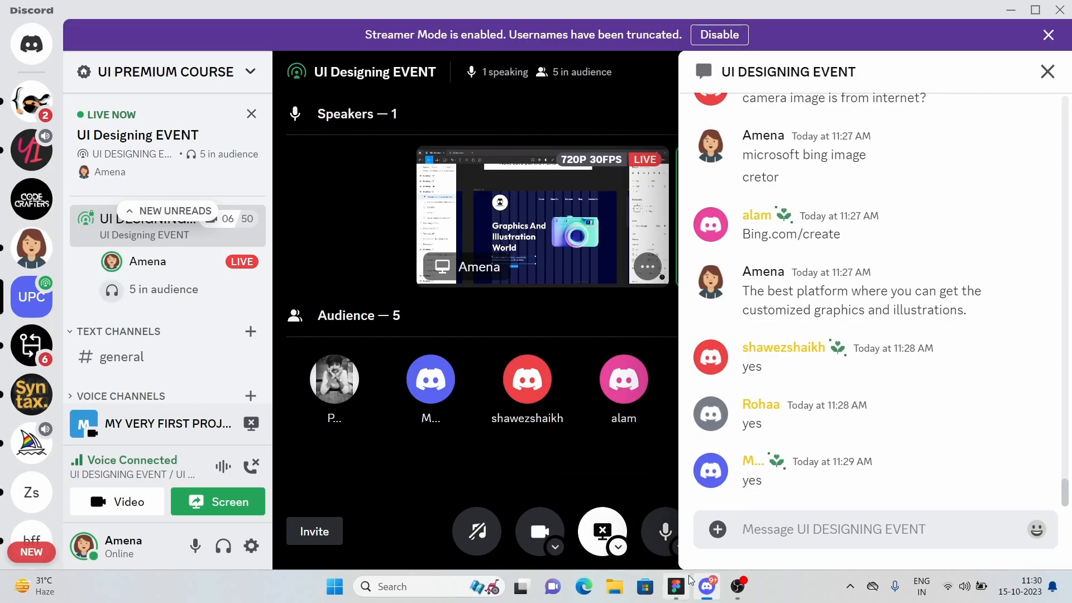
{"action": "left_click", "coordinate": [676, 585]}
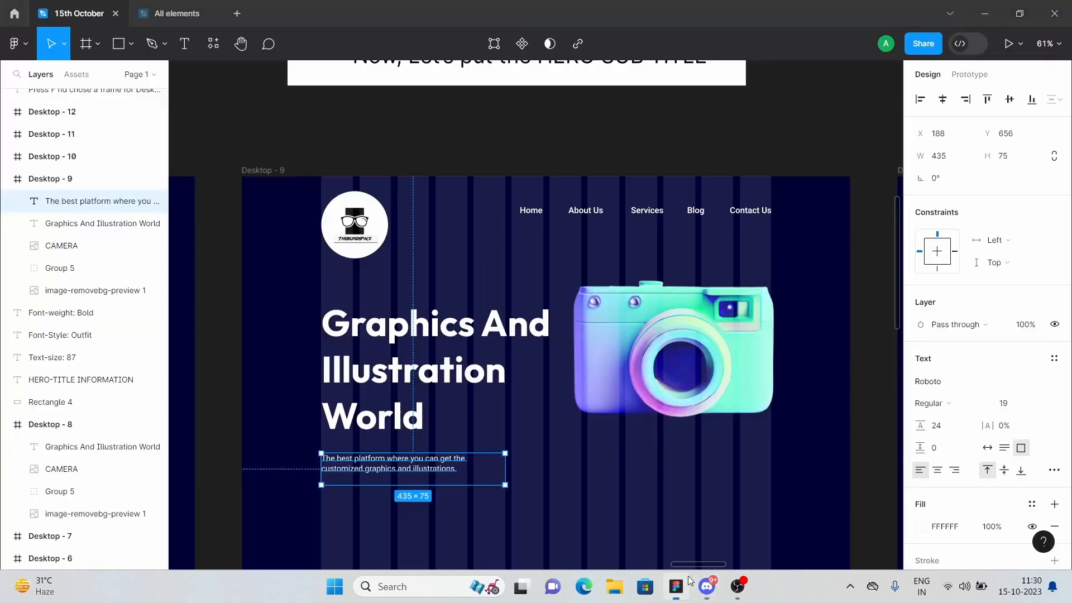
{"action": "scroll", "coordinate": [676, 329], "scroll_direction": "down", "scroll_amount": 3}
{"action": "left_click", "coordinate": [815, 327]}
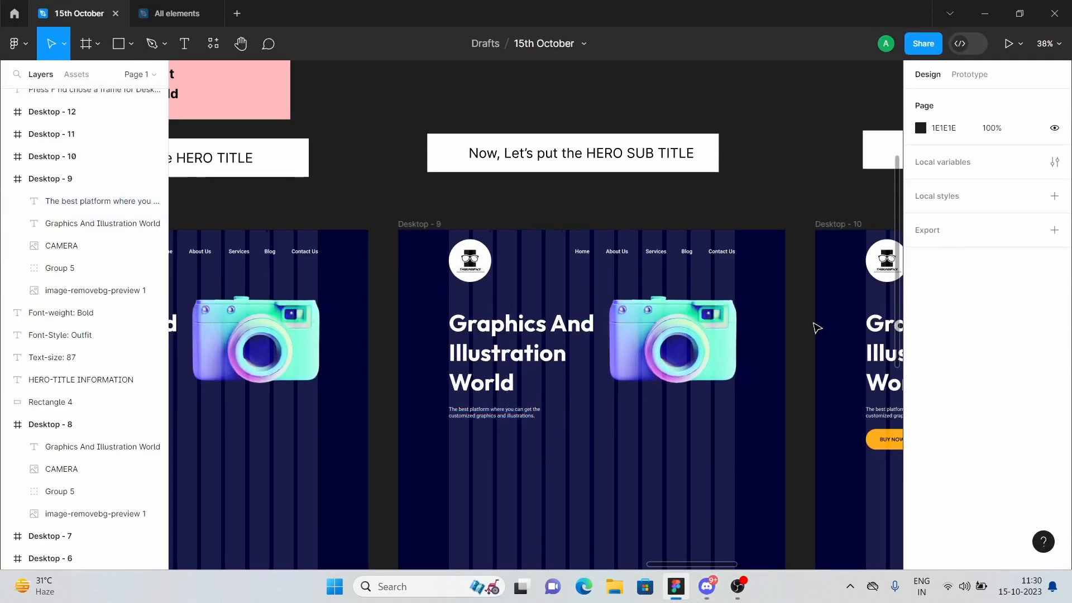
- Examine the BUTTON INFORMATION note and the BUY NOW button below the hero subtitle in Desktop - 10
{"action": "scroll", "coordinate": [814, 326], "scroll_direction": "right", "scroll_amount": 8}
{"action": "scroll", "coordinate": [681, 277], "scroll_direction": "up", "scroll_amount": 2}
{"action": "scroll", "coordinate": [591, 220], "scroll_direction": "up", "scroll_amount": 2}
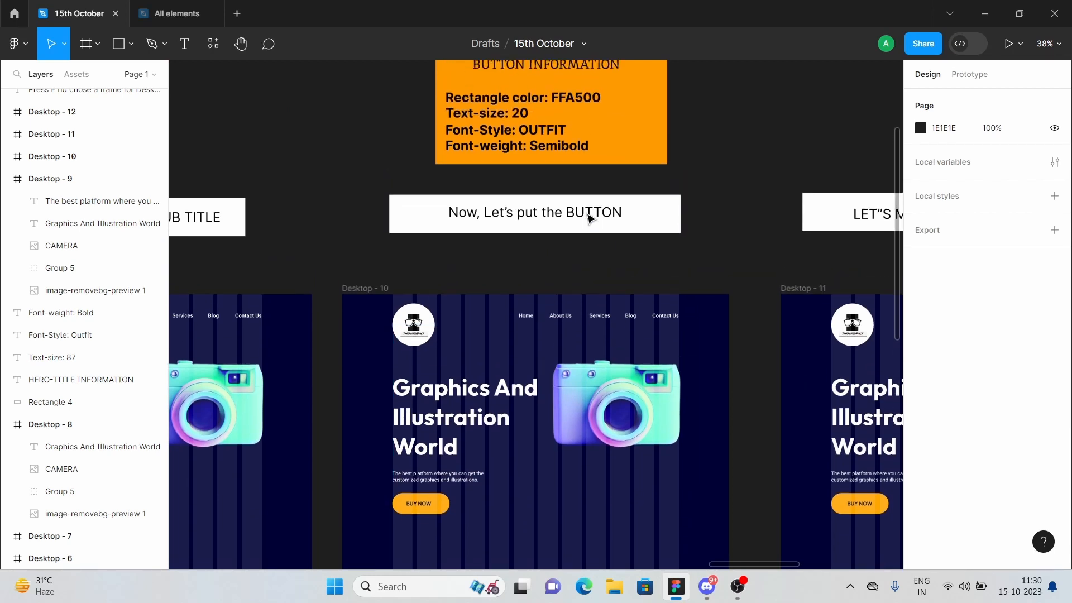
{"action": "scroll", "coordinate": [589, 219], "scroll_direction": "up", "scroll_amount": 5}
{"action": "scroll", "coordinate": [587, 218], "scroll_direction": "down", "scroll_amount": 3}
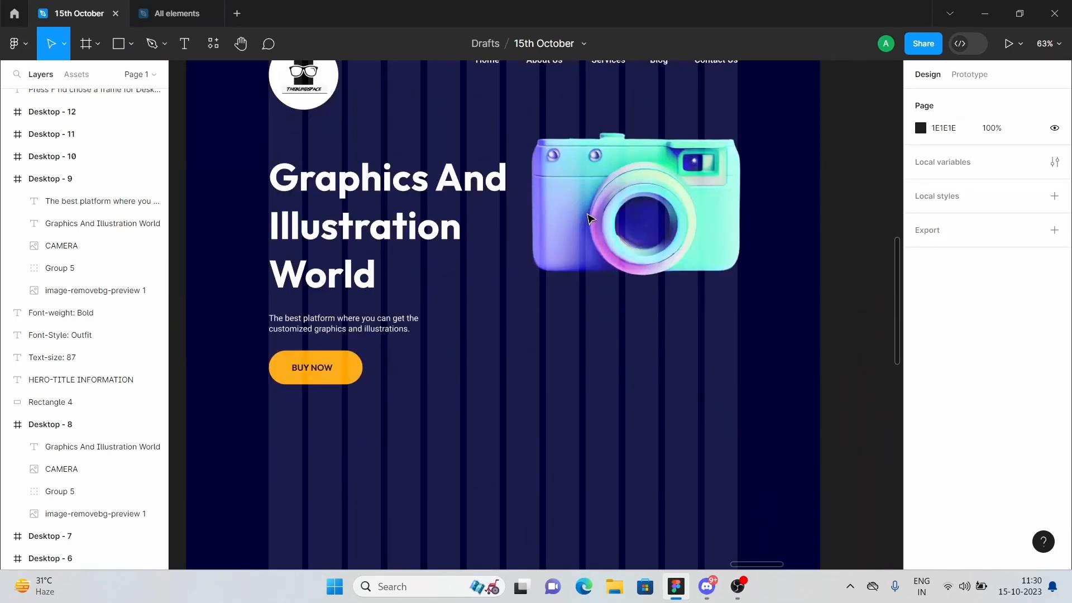
{"action": "scroll", "coordinate": [550, 231], "scroll_direction": "down", "scroll_amount": 4}
{"action": "scroll", "coordinate": [413, 324], "scroll_direction": "up", "scroll_amount": 6}
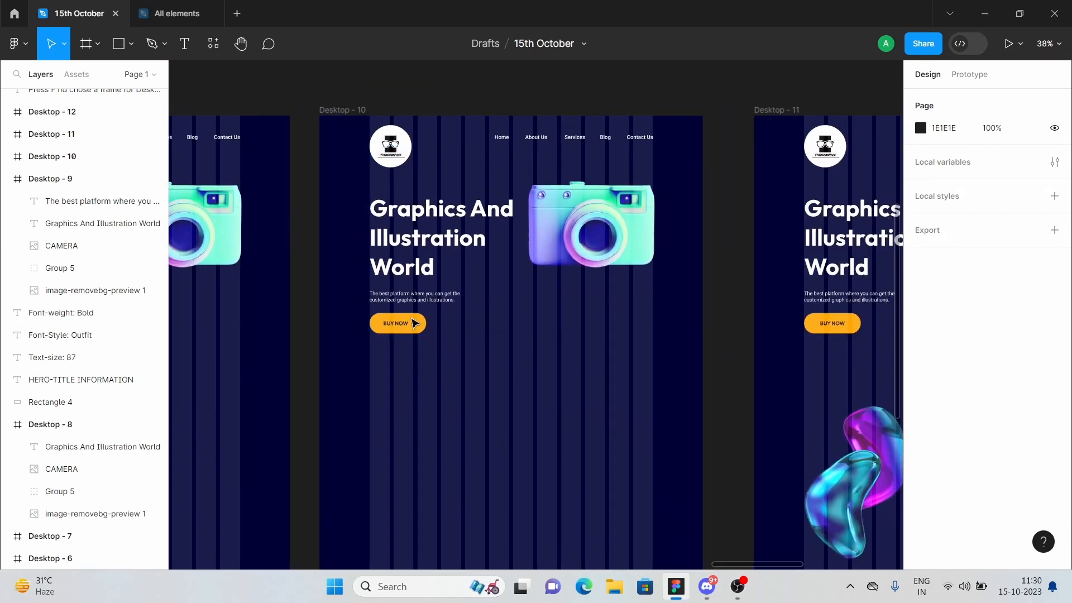
{"action": "right_click", "coordinate": [414, 315]}
{"action": "left_click", "coordinate": [720, 316]}
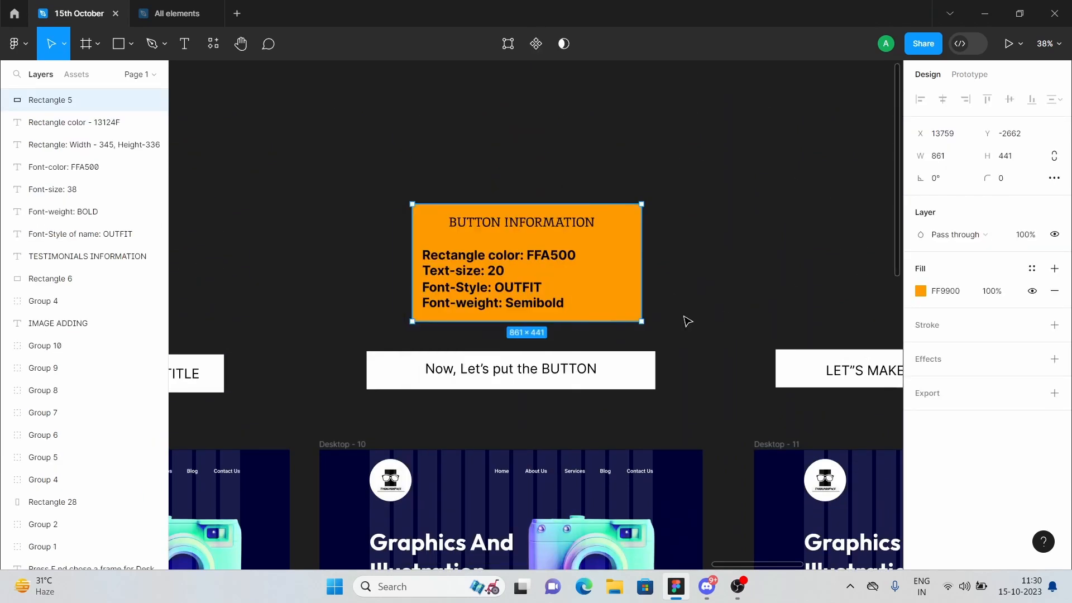
- Check the All elements file, return to the 15th October file and review the BUTTON INFORMATION note's colour and font specifications
{"action": "left_click", "coordinate": [179, 13]}
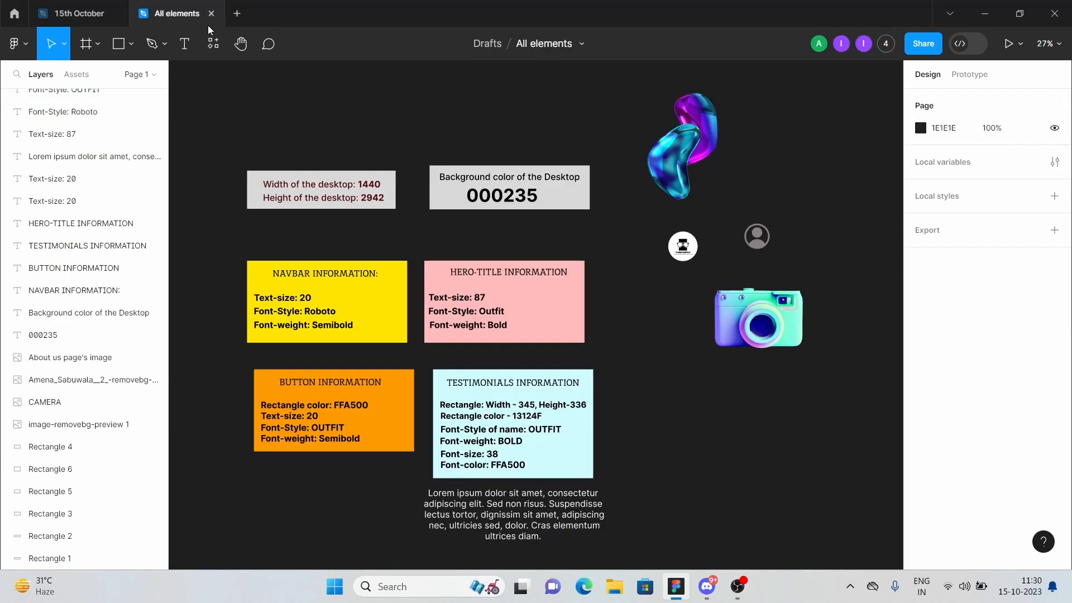
{"action": "left_click", "coordinate": [102, 6]}
{"action": "scroll", "coordinate": [537, 334], "scroll_direction": "down", "scroll_amount": 5}
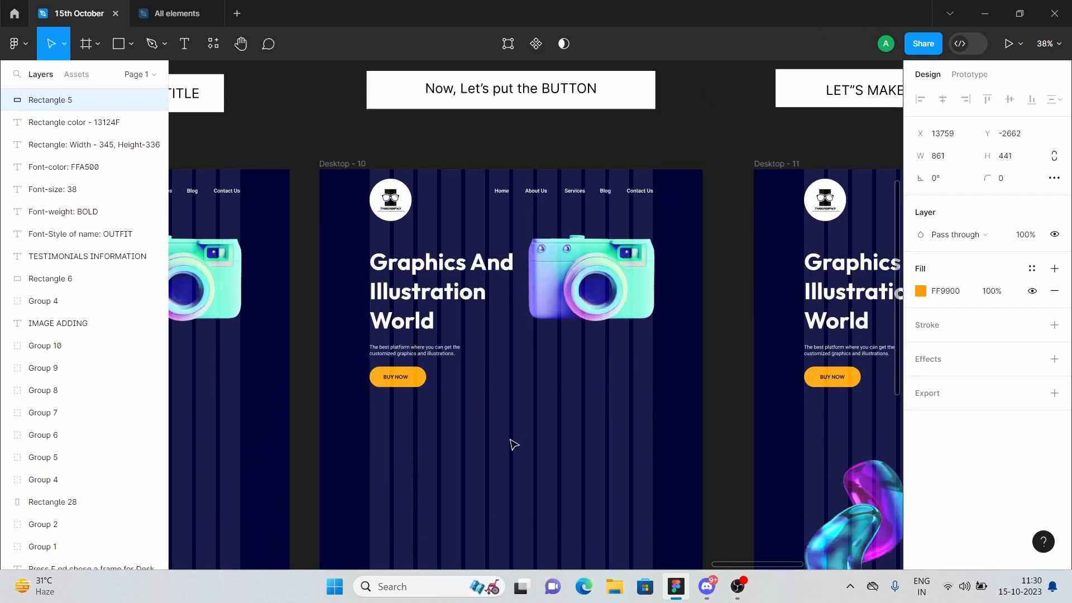
{"action": "scroll", "coordinate": [514, 444], "scroll_direction": "up", "scroll_amount": 5}
{"action": "scroll", "coordinate": [514, 444], "scroll_direction": "up", "scroll_amount": 10}
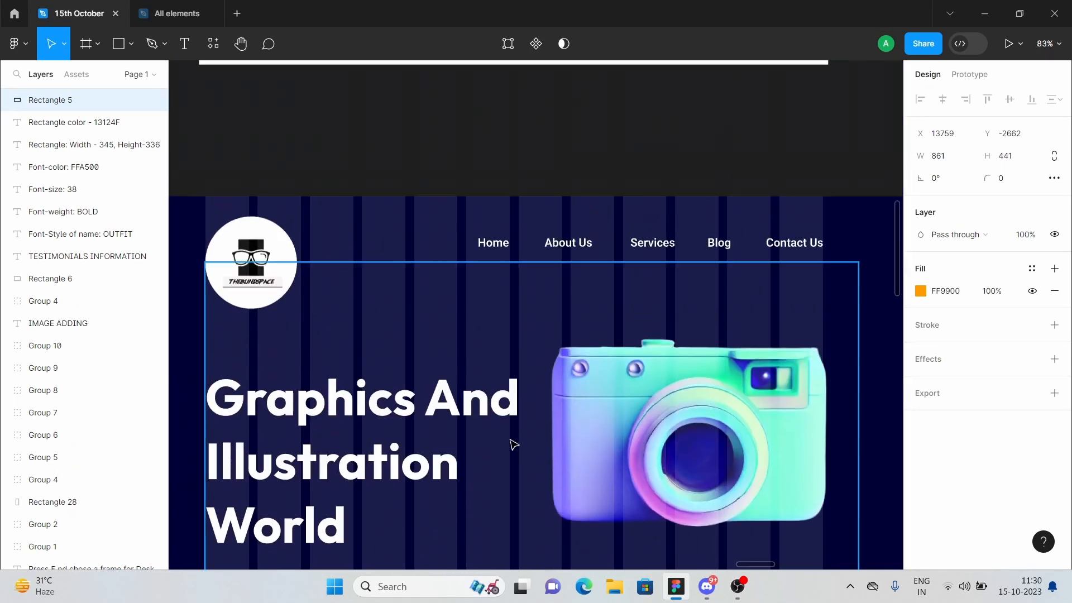
{"action": "scroll", "coordinate": [513, 444], "scroll_direction": "up", "scroll_amount": 1}
{"action": "scroll", "coordinate": [522, 298], "scroll_direction": "down", "scroll_amount": 5}
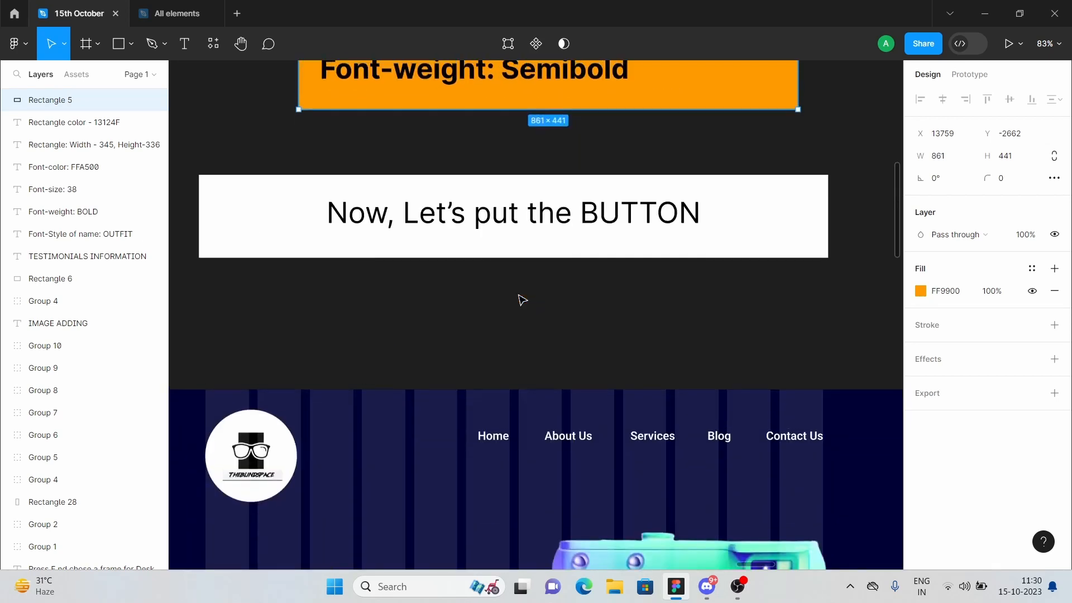
{"action": "scroll", "coordinate": [519, 299], "scroll_direction": "up", "scroll_amount": 5}
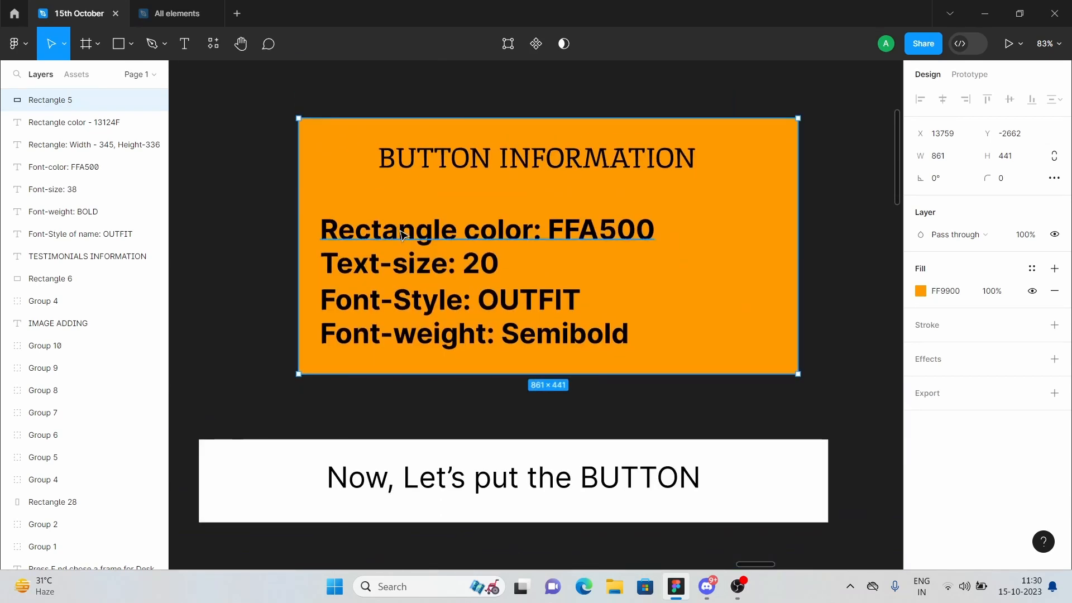
{"action": "scroll", "coordinate": [587, 331], "scroll_direction": "down", "scroll_amount": 1}
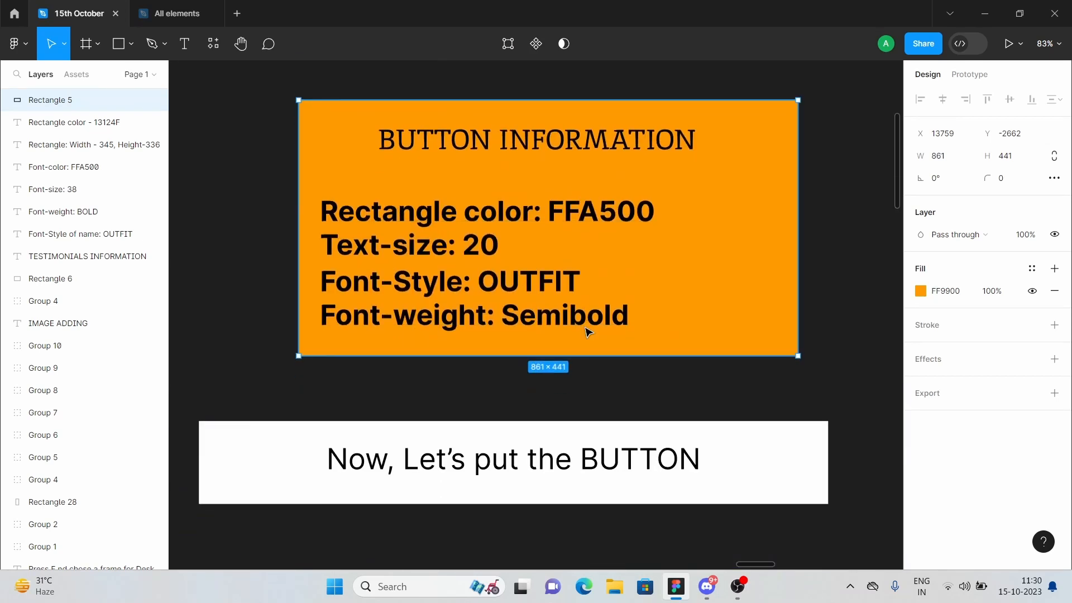
{"action": "left_click", "coordinate": [593, 371]}
- Inspect the size, corner radius and fill of the rectangle behind the BUY NOW text in Desktop - 10
{"action": "scroll", "coordinate": [592, 370], "scroll_direction": "down", "scroll_amount": 10}
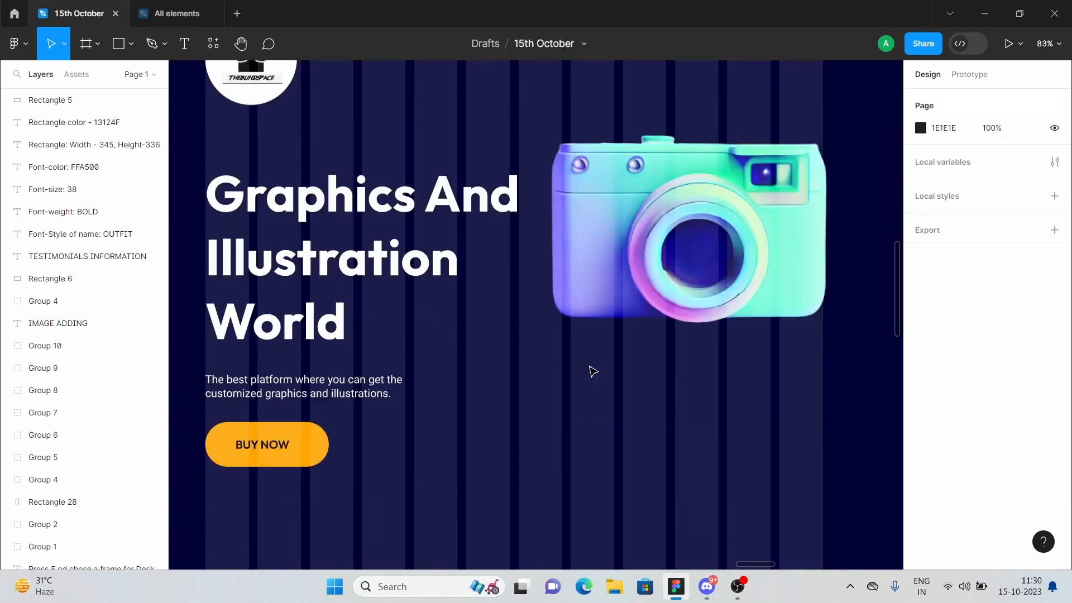
{"action": "scroll", "coordinate": [316, 396], "scroll_direction": "up", "scroll_amount": 5}
{"action": "scroll", "coordinate": [316, 396], "scroll_direction": "up", "scroll_amount": 3}
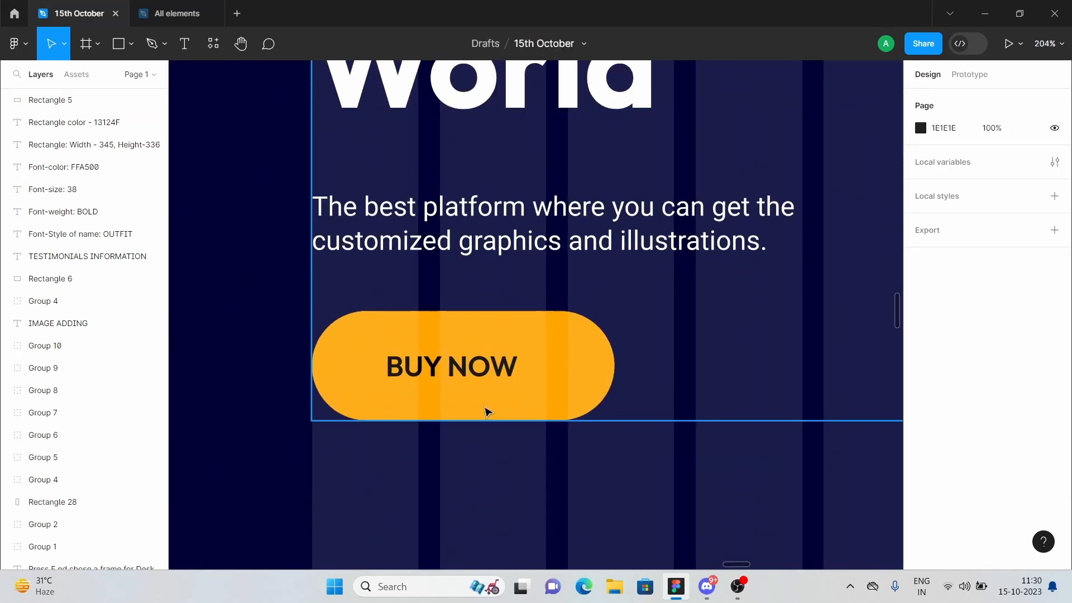
{"action": "left_click", "coordinate": [486, 412]}
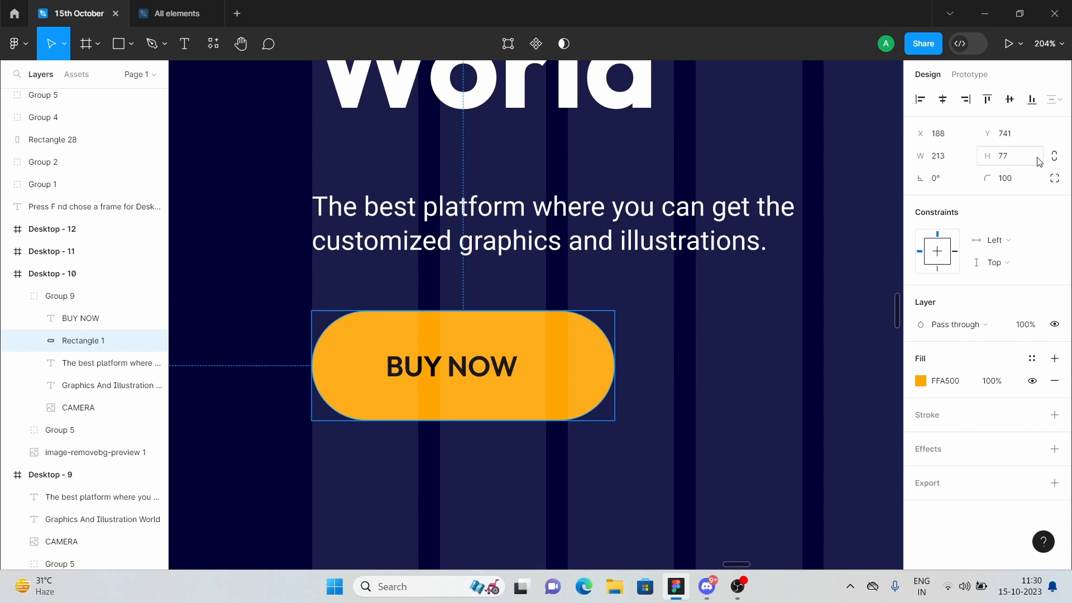
{"action": "left_click", "coordinate": [1025, 179]}
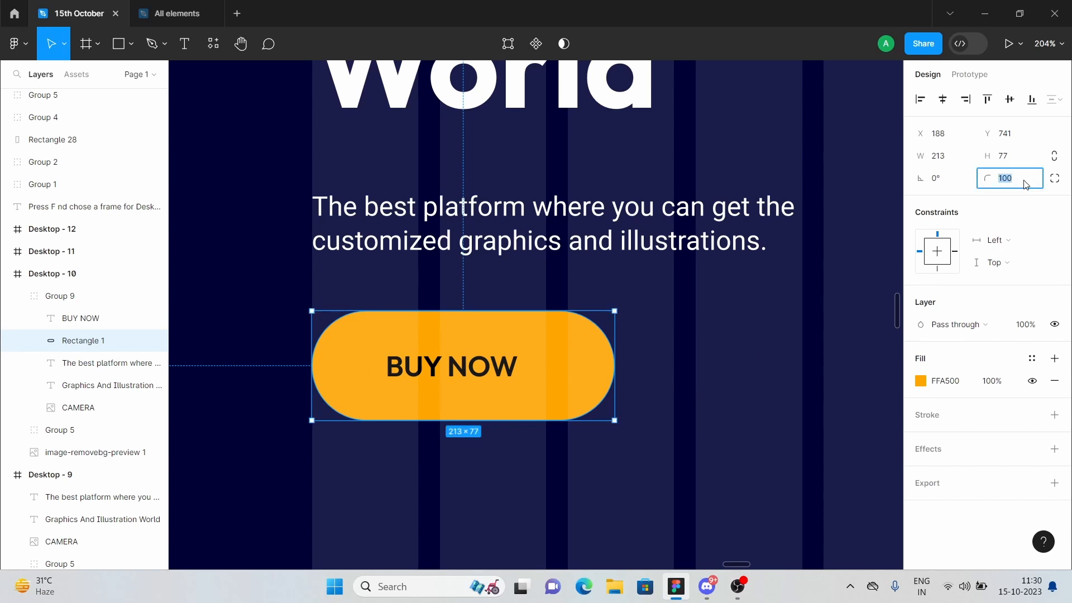
{"action": "left_click", "coordinate": [1024, 181]}
- Move the BUY NOW text horizontally to X 248 so it sits centred in the orange button, and deselect it
{"action": "left_click", "coordinate": [489, 381]}
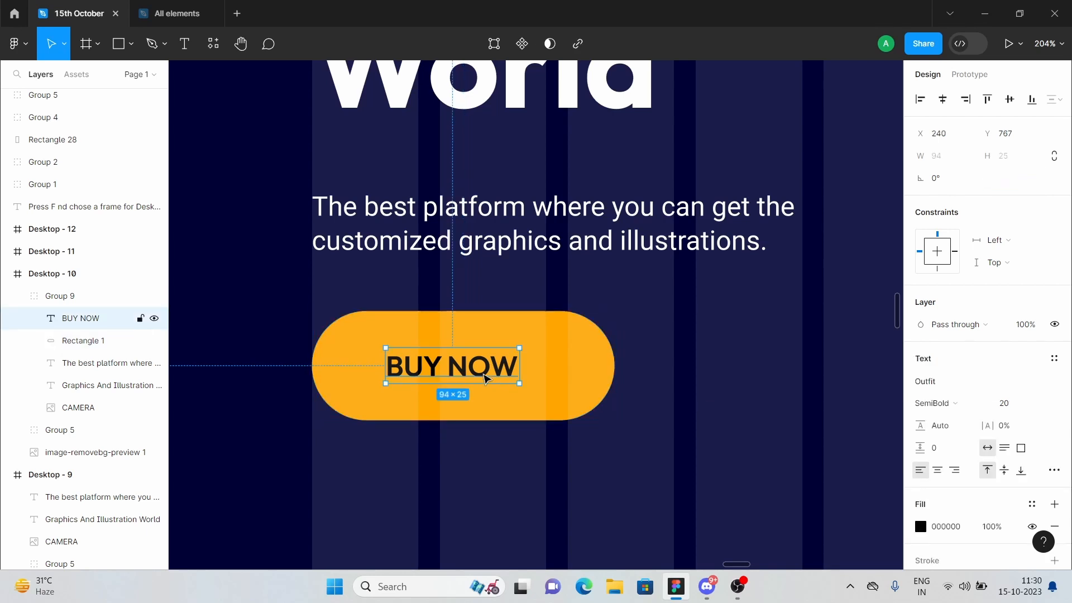
{"action": "left_click_drag", "start_coordinate": [484, 378], "coordinate": [494, 378]}
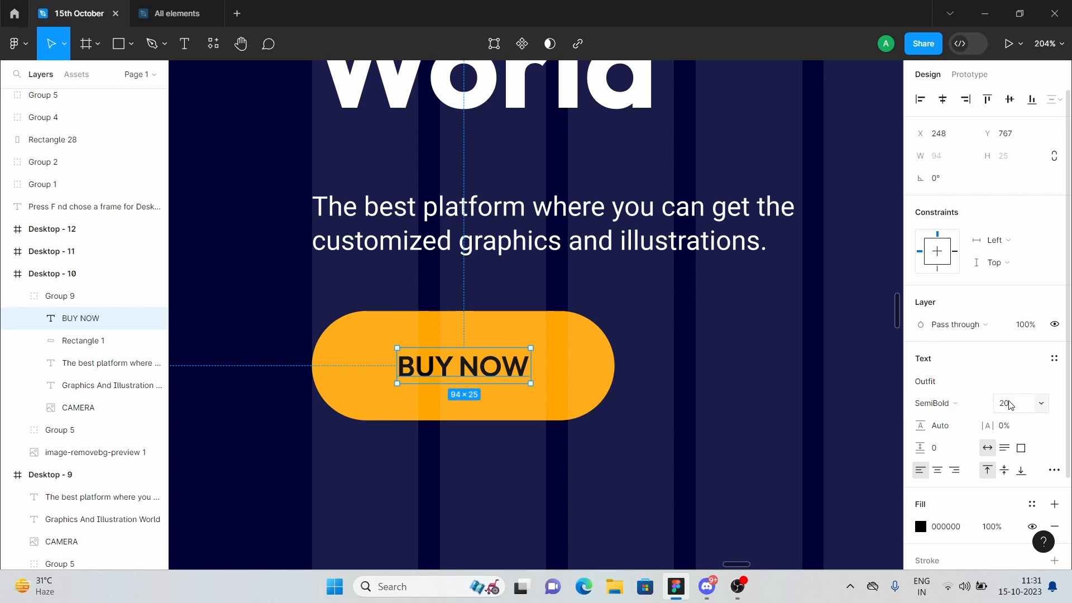
{"action": "left_click", "coordinate": [795, 458]}
{"action": "scroll", "coordinate": [795, 458], "scroll_direction": "down", "scroll_amount": 5}
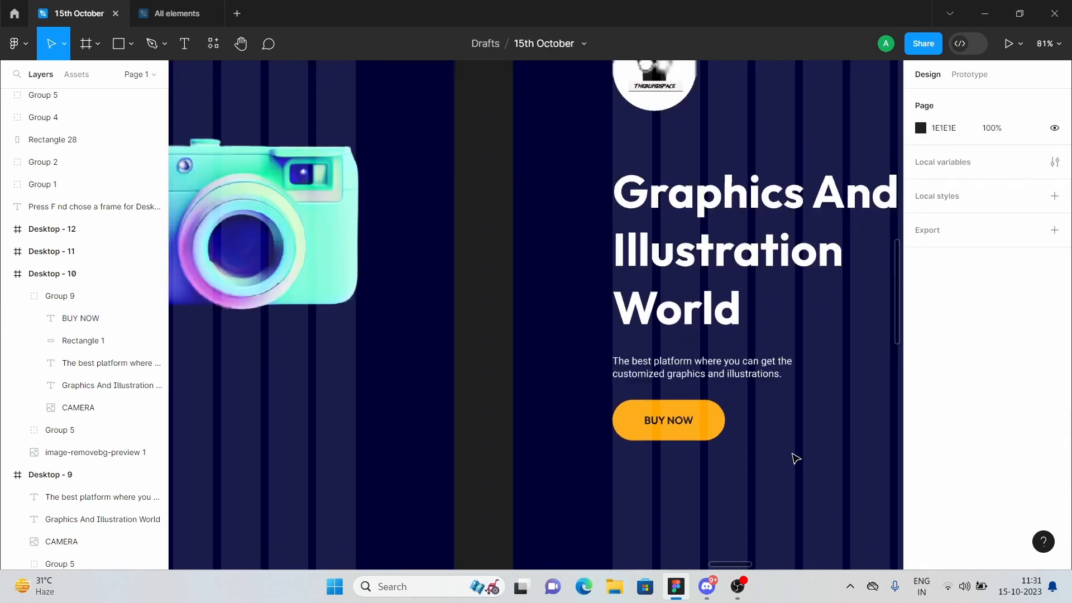
{"action": "scroll", "coordinate": [795, 458], "scroll_direction": "right", "scroll_amount": 4}
{"action": "scroll", "coordinate": [796, 458], "scroll_direction": "up", "scroll_amount": 2}
{"action": "scroll", "coordinate": [796, 458], "scroll_direction": "right", "scroll_amount": 5}
{"action": "scroll", "coordinate": [796, 457], "scroll_direction": "down", "scroll_amount": 2}
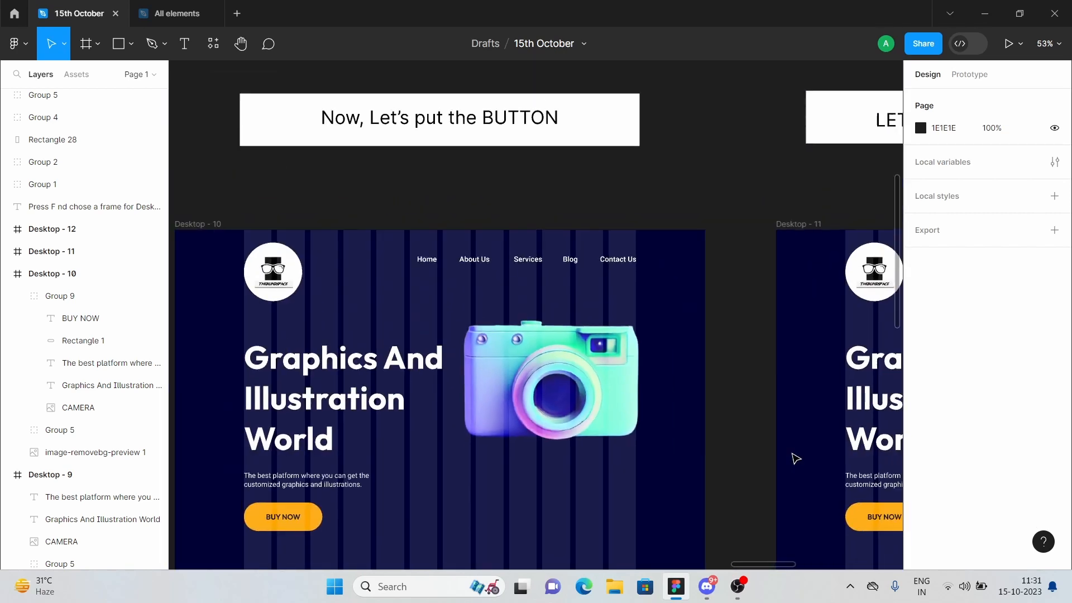
- Check the UI DESIGNING EVENT chat in Discord and return to the 15th October file in Figma
{"action": "scroll", "coordinate": [796, 457], "scroll_direction": "left", "scroll_amount": 2}
{"action": "left_click", "coordinate": [717, 584]}
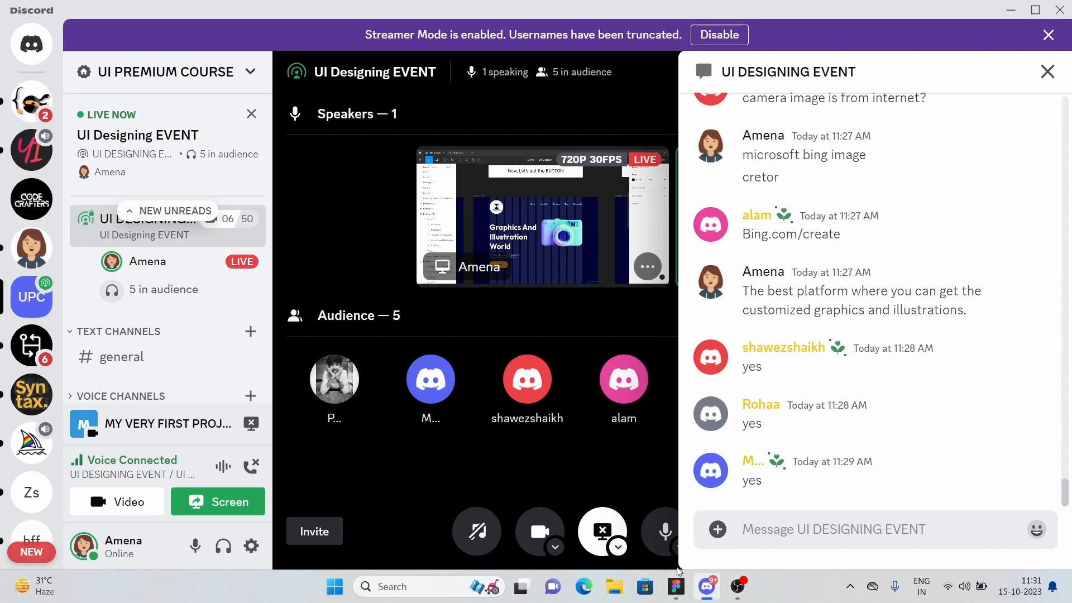
{"action": "left_click", "coordinate": [680, 584]}
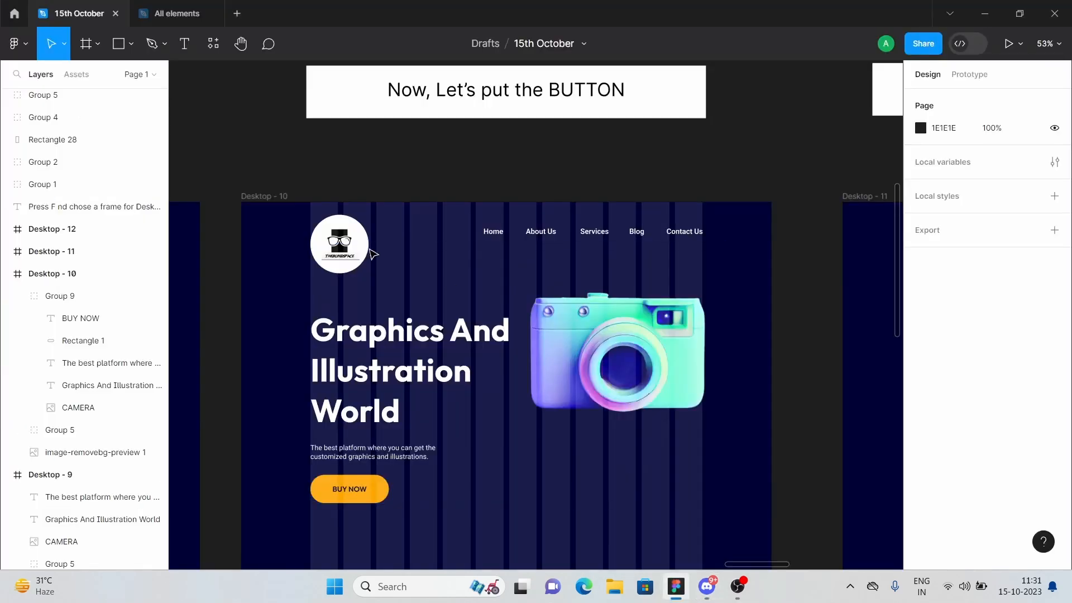
- Toggle the 12-column layout grid of the Desktop - 10 frame off and on to compare the design with and without it
{"action": "left_click", "coordinate": [270, 198]}
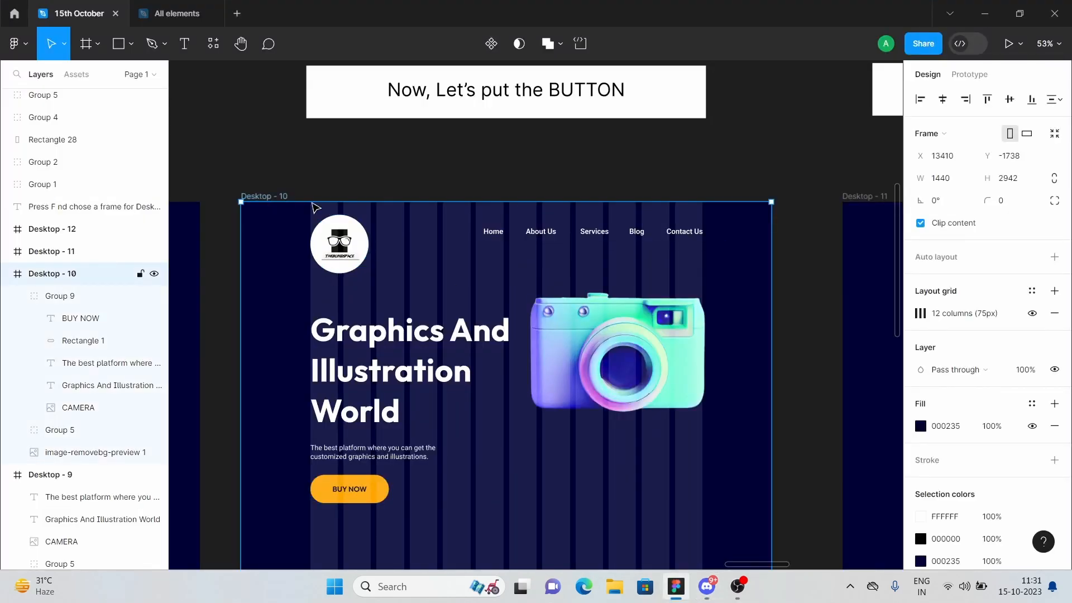
{"action": "left_click", "coordinate": [1033, 313]}
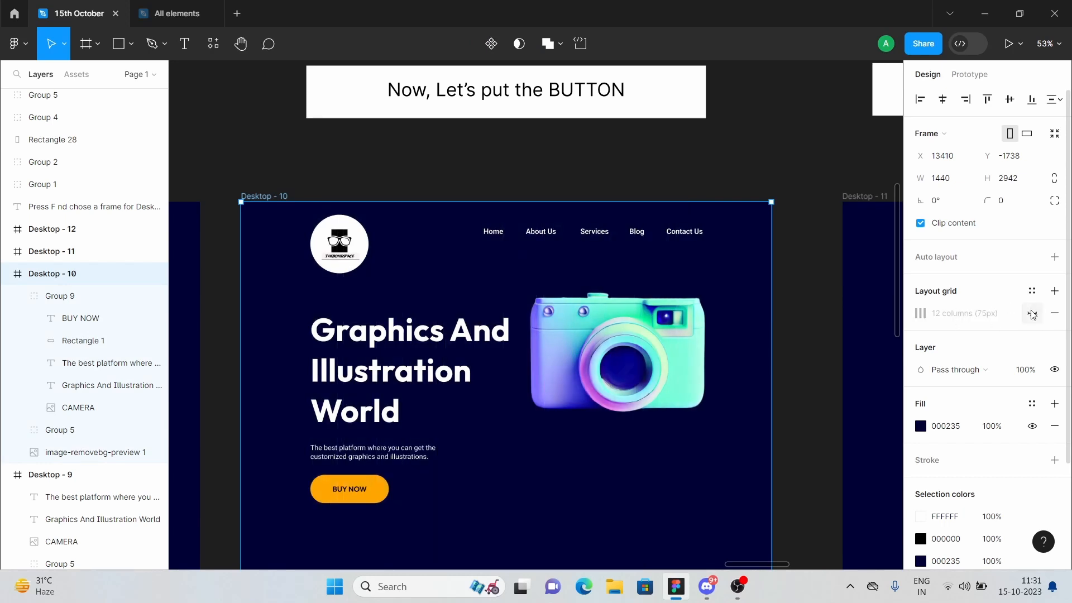
{"action": "left_click", "coordinate": [1032, 313]}
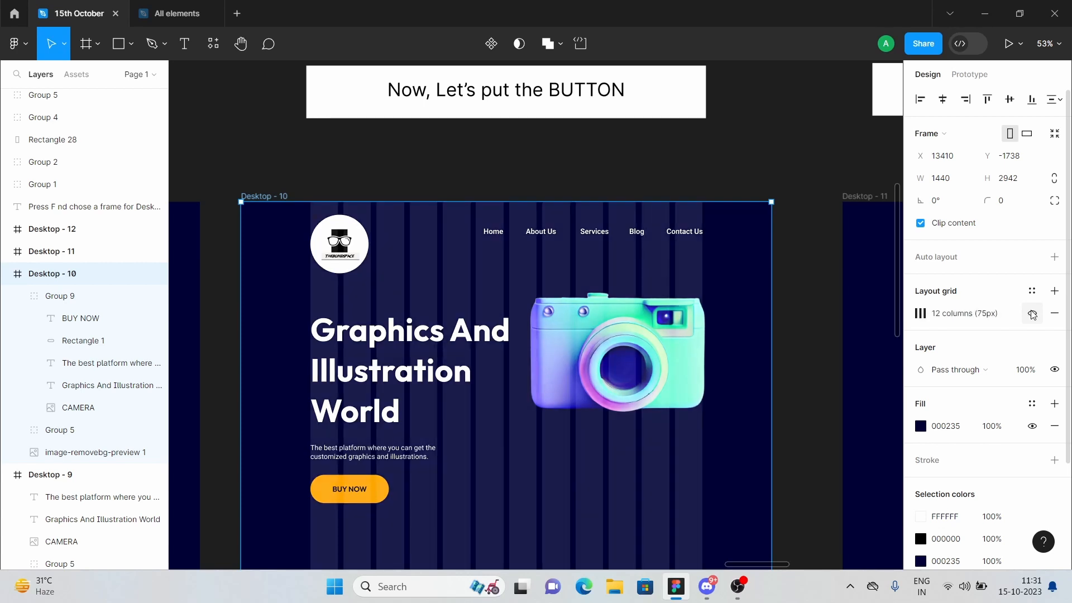
{"action": "left_click", "coordinate": [1032, 313]}
{"action": "left_click", "coordinate": [1032, 313]}
{"action": "left_click", "coordinate": [1032, 313]}
{"action": "left_click", "coordinate": [1032, 313]}
{"action": "left_click", "coordinate": [1033, 313]}
{"action": "left_click", "coordinate": [1032, 313]}
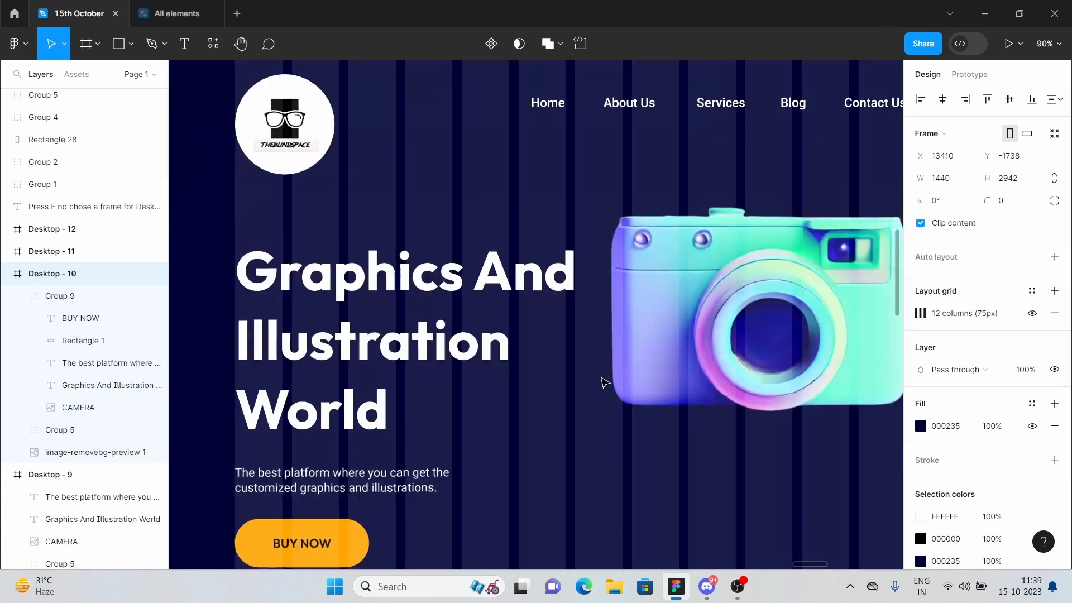
- Send the button text VIEW OUR PRICING to the UI DESIGNING EVENT chat in Discord and return to the Figma file, leaving text editing
{"action": "scroll", "coordinate": [600, 378], "scroll_direction": "down", "scroll_amount": 2}
{"action": "scroll", "coordinate": [603, 383], "scroll_direction": "down", "scroll_amount": 6}
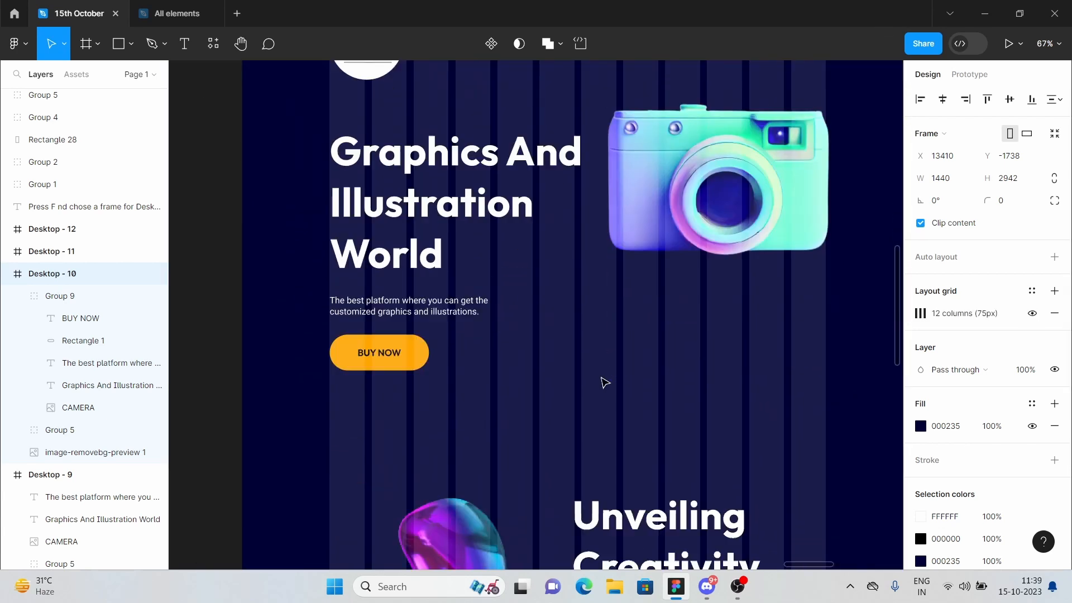
{"action": "scroll", "coordinate": [603, 382], "scroll_direction": "up", "scroll_amount": 2}
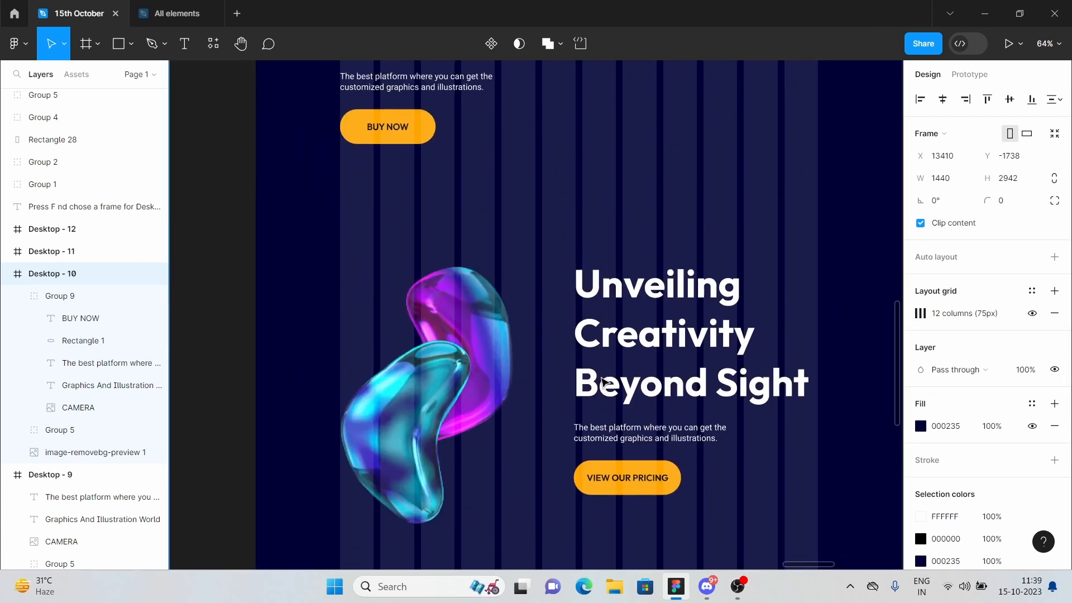
{"action": "scroll", "coordinate": [597, 380], "scroll_direction": "down", "scroll_amount": 2}
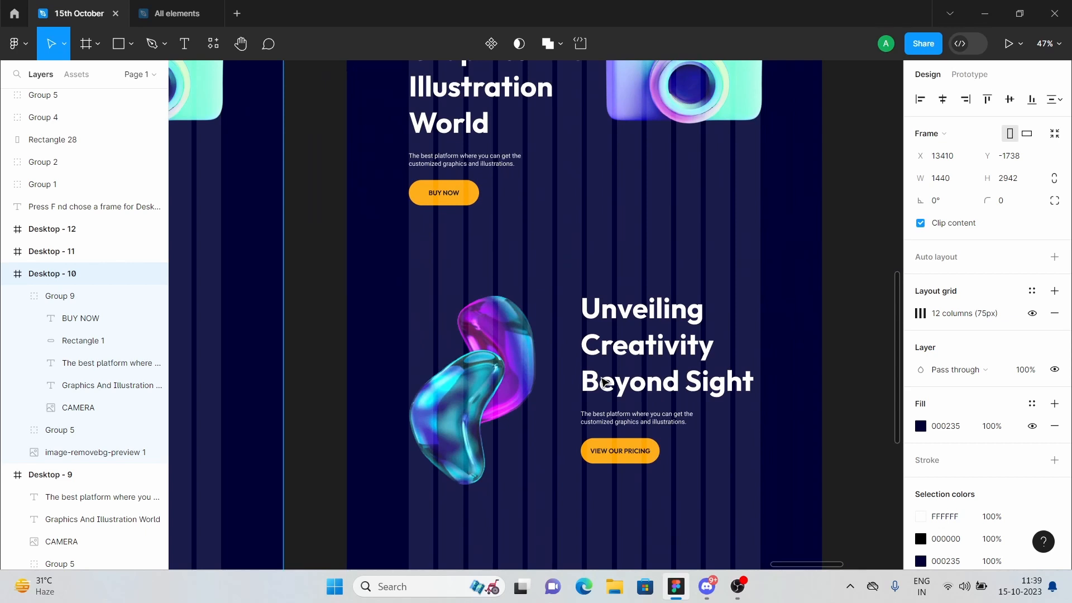
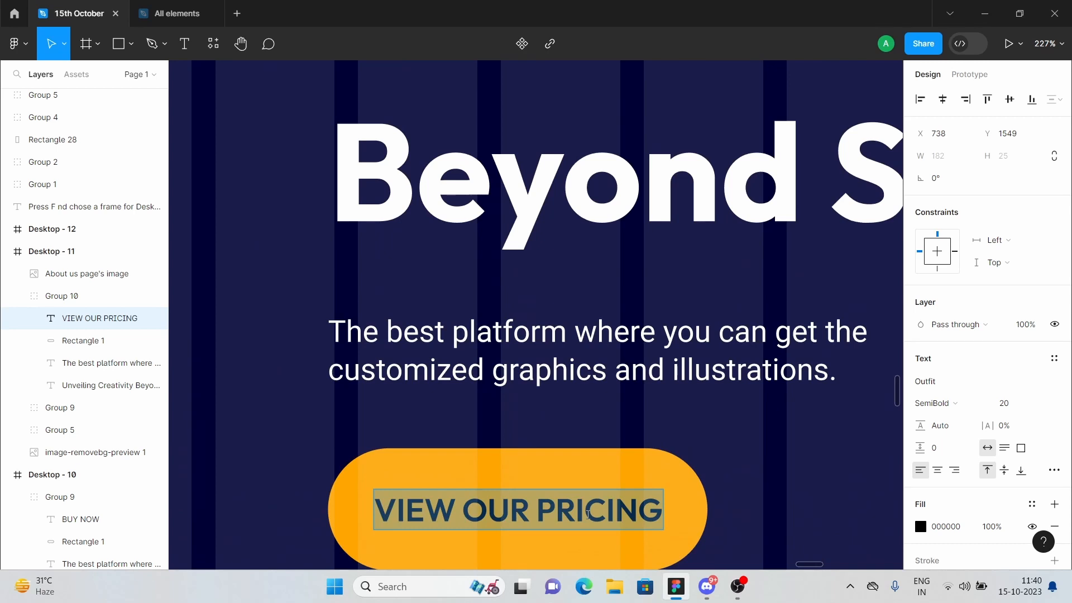
{"action": "left_click", "coordinate": [707, 586]}
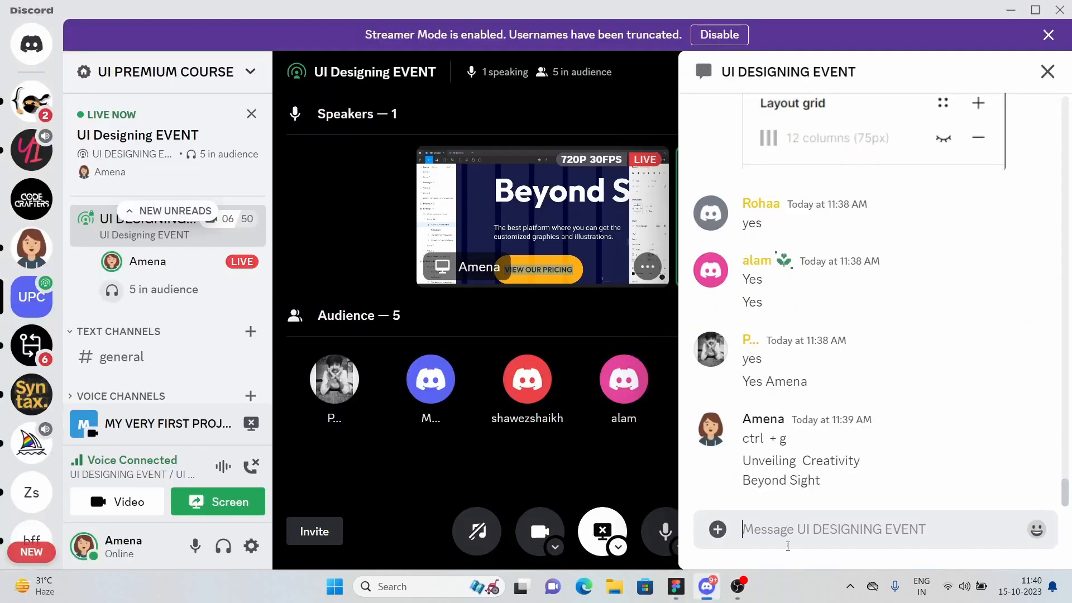
{"action": "type", "text": "VIEW OUR PRICING"}
{"action": "key", "text": "Return"}
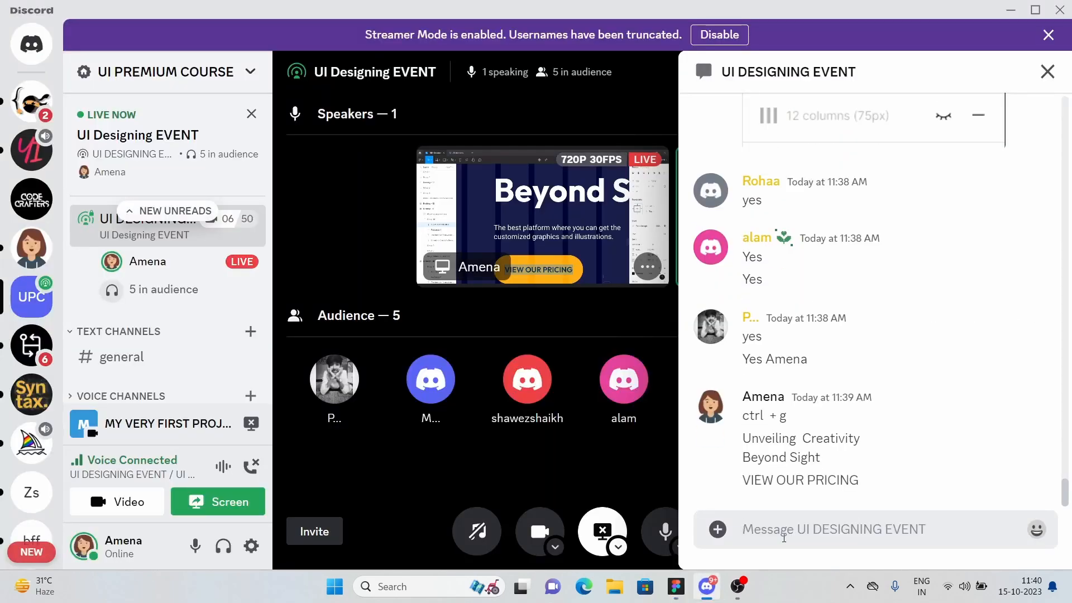
{"action": "left_click", "coordinate": [676, 586]}
{"action": "key", "text": "Escape"}
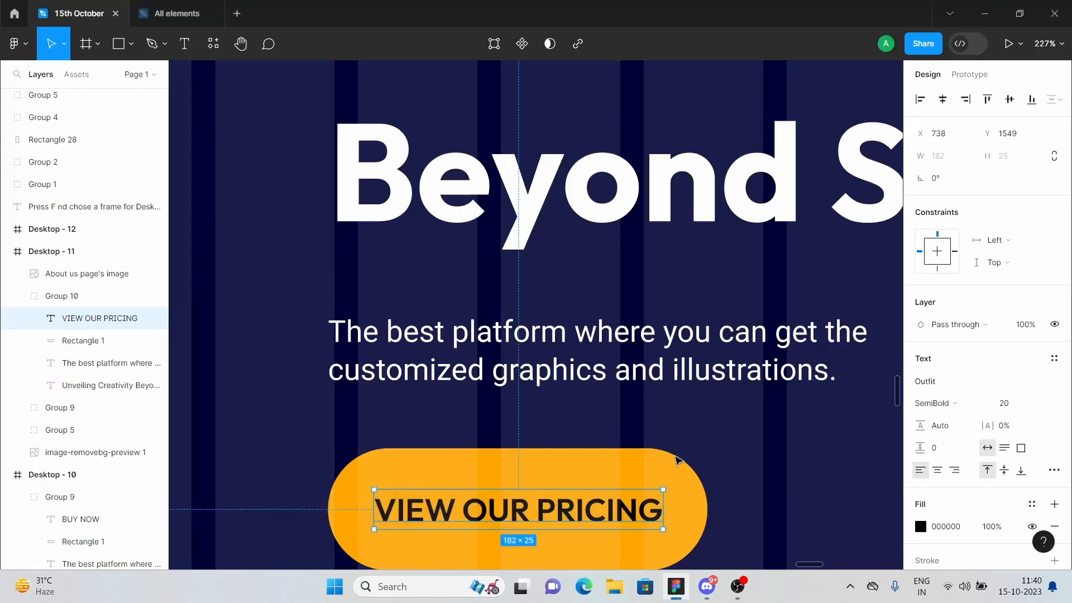
- Inspect the image fill of About us page's image in Desktop - 11, try moving the image to X -568, and undo the move
{"action": "left_click", "coordinate": [391, 376]}
{"action": "double_click", "coordinate": [390, 376]}
{"action": "scroll", "coordinate": [391, 376], "scroll_direction": "left", "scroll_amount": 3}
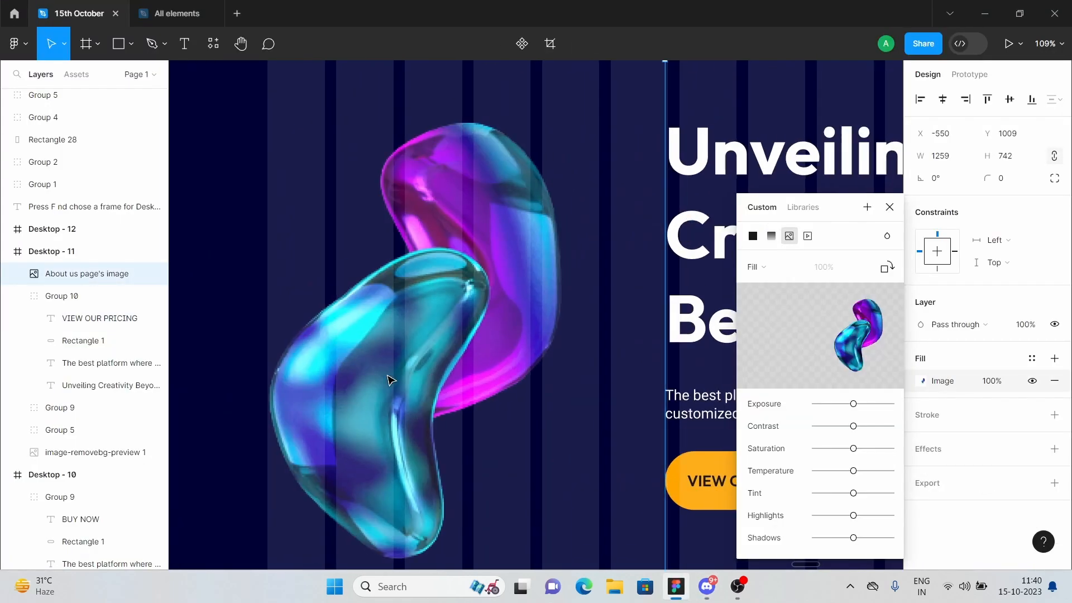
{"action": "left_click", "coordinate": [889, 206]}
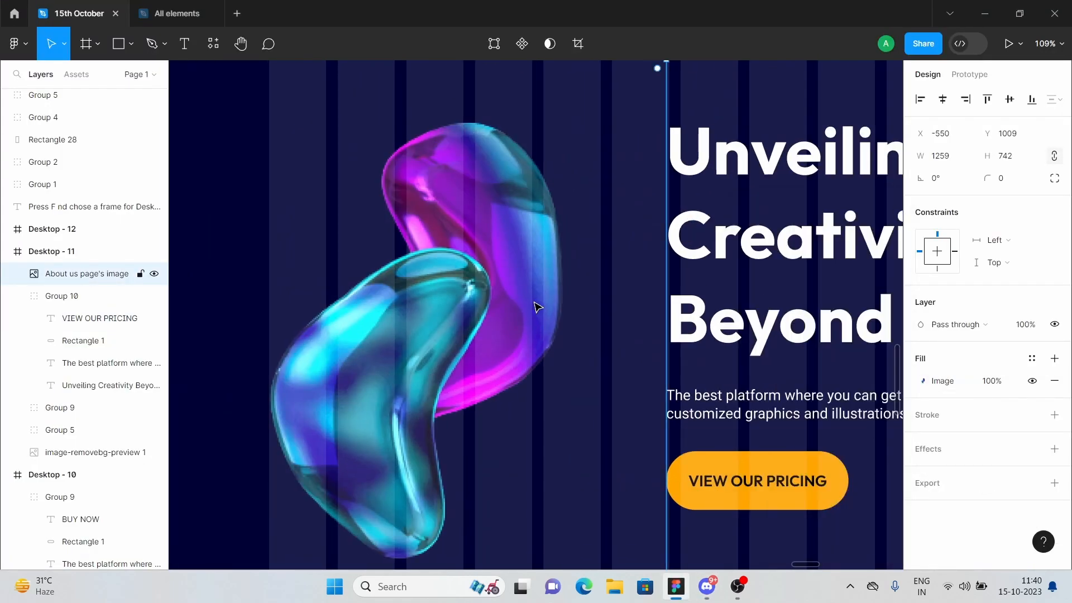
{"action": "mouse_move", "coordinate": [537, 307]}
{"action": "left_mouse_down"}
{"action": "mouse_move", "coordinate": [512, 307]}
{"action": "mouse_move", "coordinate": [524, 308]}
{"action": "left_mouse_up"}
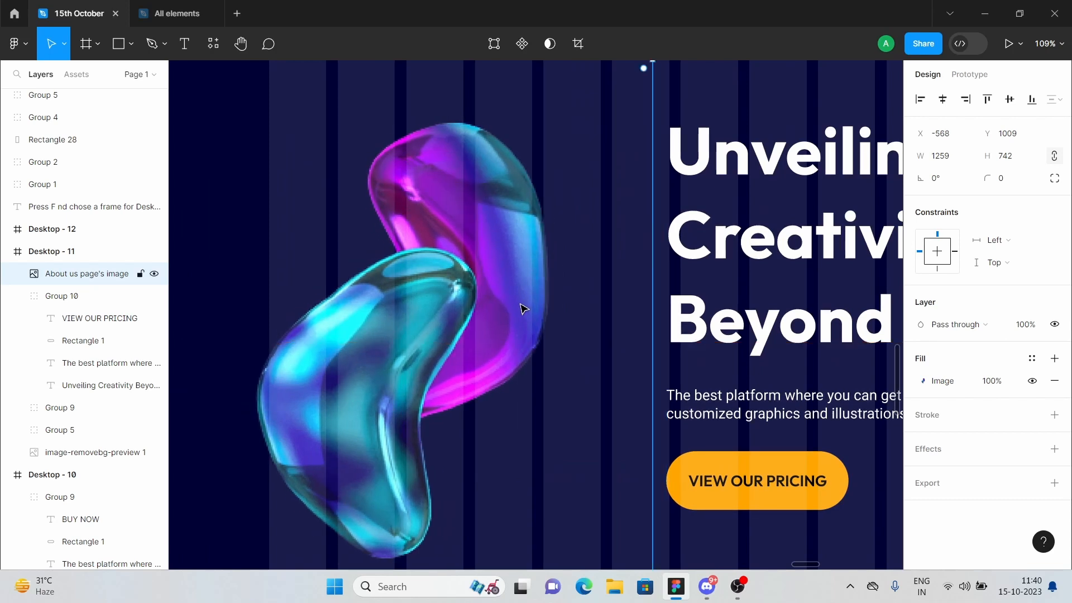
{"action": "key", "text": "ctrl+z"}
{"action": "scroll", "coordinate": [504, 275], "scroll_direction": "up", "scroll_amount": 10}
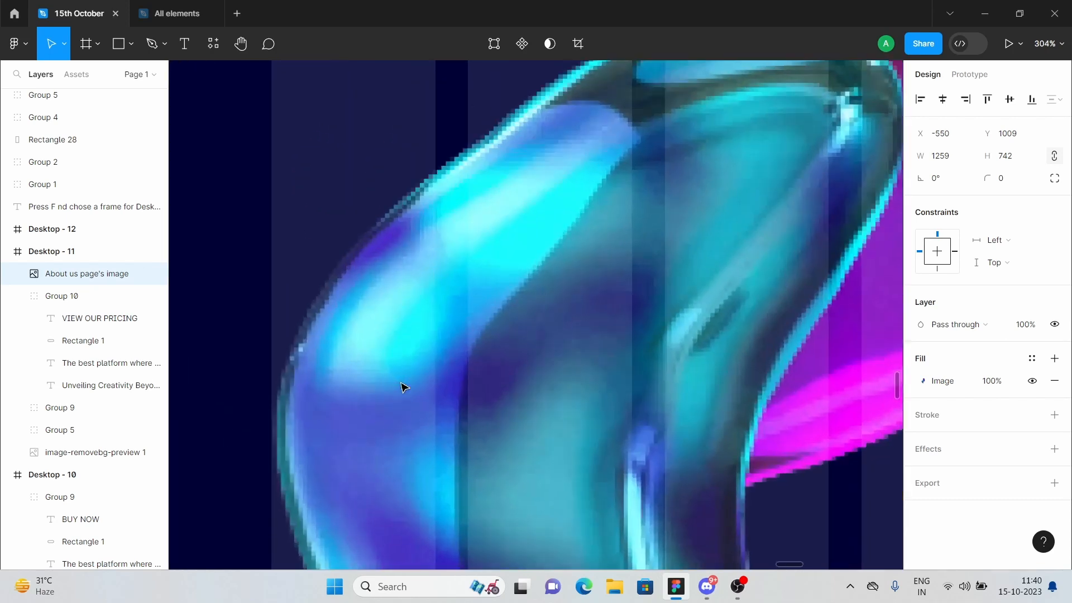
{"action": "scroll", "coordinate": [313, 384], "scroll_direction": "down", "scroll_amount": 10}
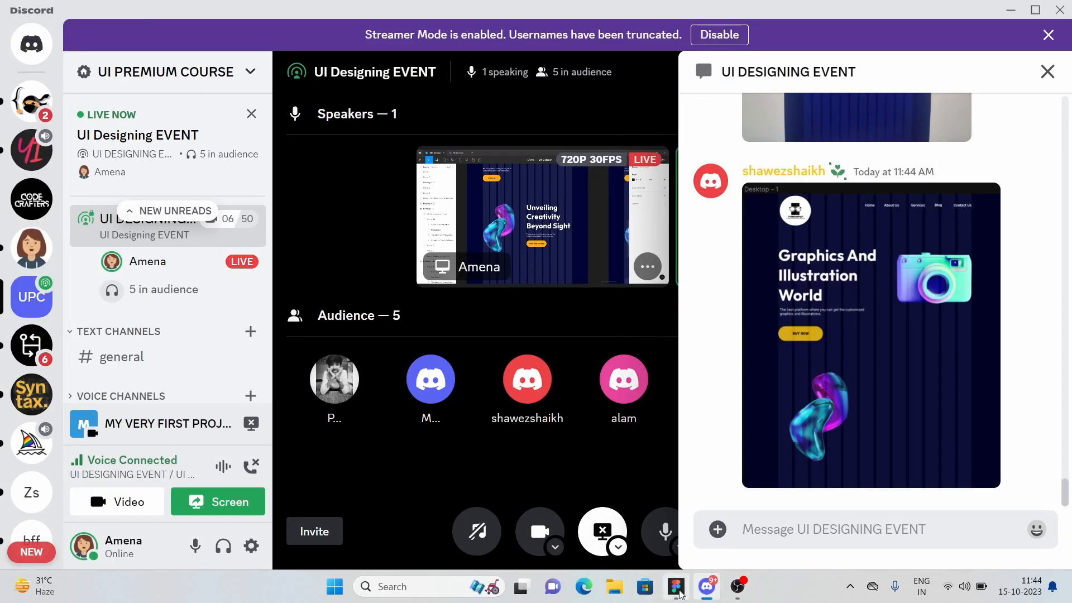
- Switch to Figma and examine the TESTIMONIALS section with its three profile cards in Desktop - 12
{"action": "left_click", "coordinate": [685, 590]}
{"action": "scroll", "coordinate": [739, 450], "scroll_direction": "down", "scroll_amount": 5}
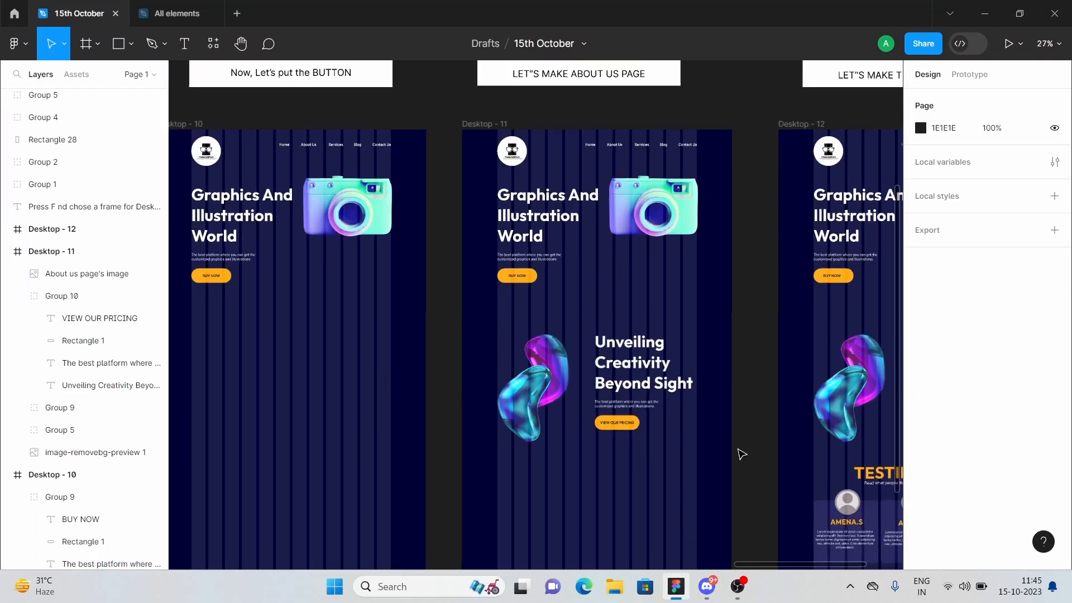
{"action": "scroll", "coordinate": [618, 444], "scroll_direction": "right", "scroll_amount": 5}
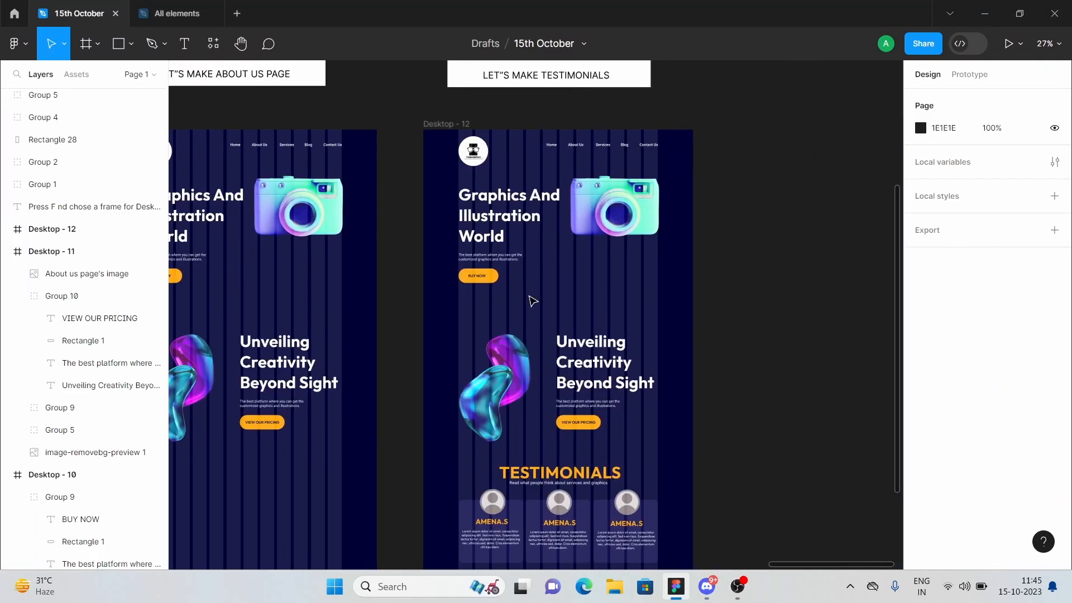
{"action": "scroll", "coordinate": [532, 301], "scroll_direction": "up", "scroll_amount": 3}
{"action": "scroll", "coordinate": [533, 300], "scroll_direction": "down", "scroll_amount": 7}
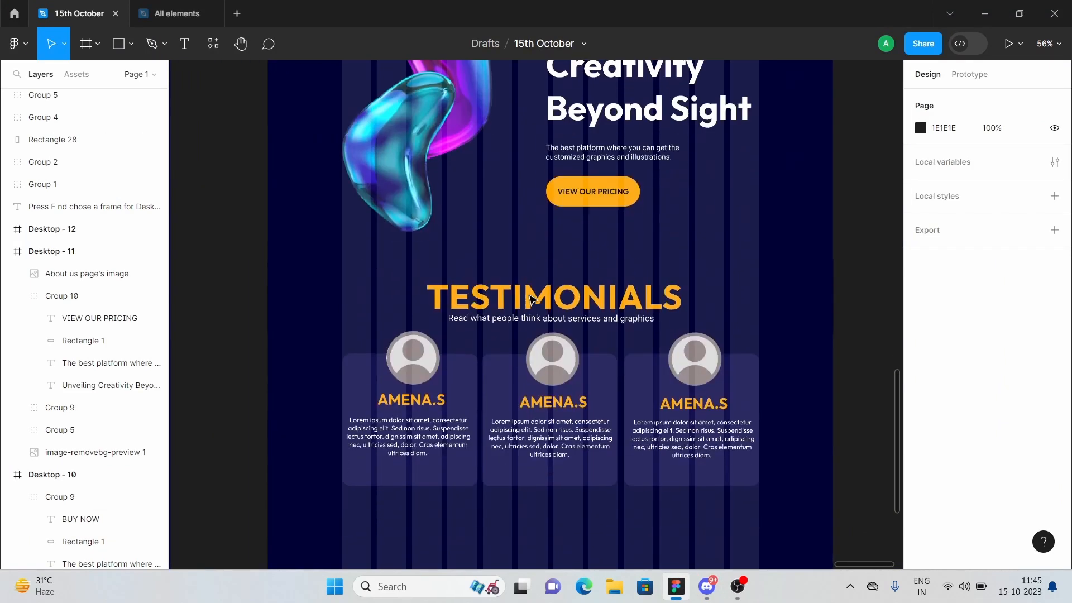
{"action": "scroll", "coordinate": [532, 301], "scroll_direction": "up", "scroll_amount": 5}
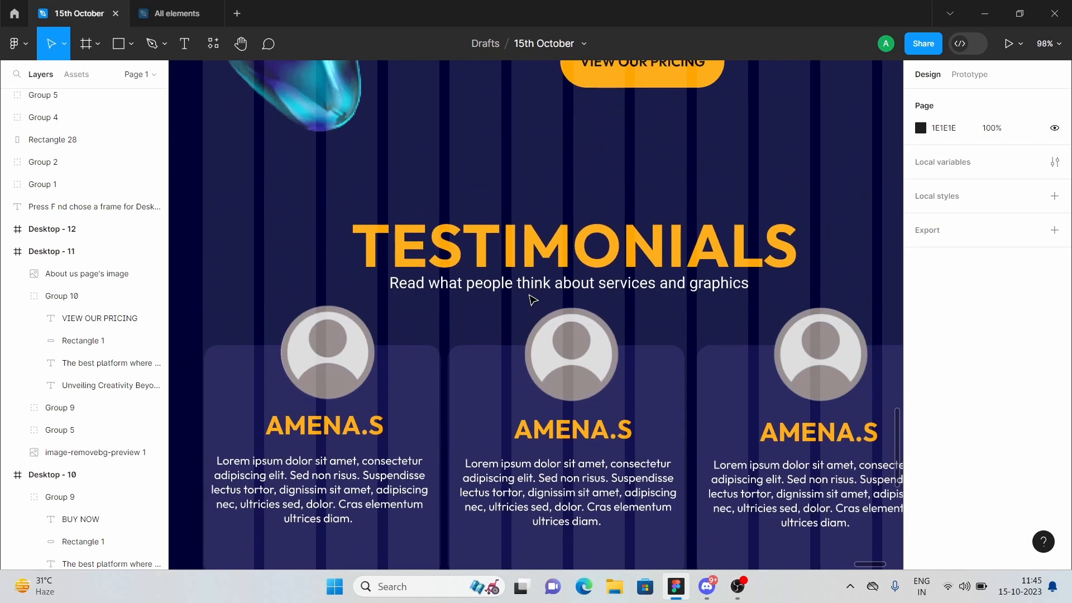
{"action": "scroll", "coordinate": [545, 393], "scroll_direction": "down", "scroll_amount": 1}
{"action": "scroll", "coordinate": [545, 441], "scroll_direction": "left", "scroll_amount": 6}
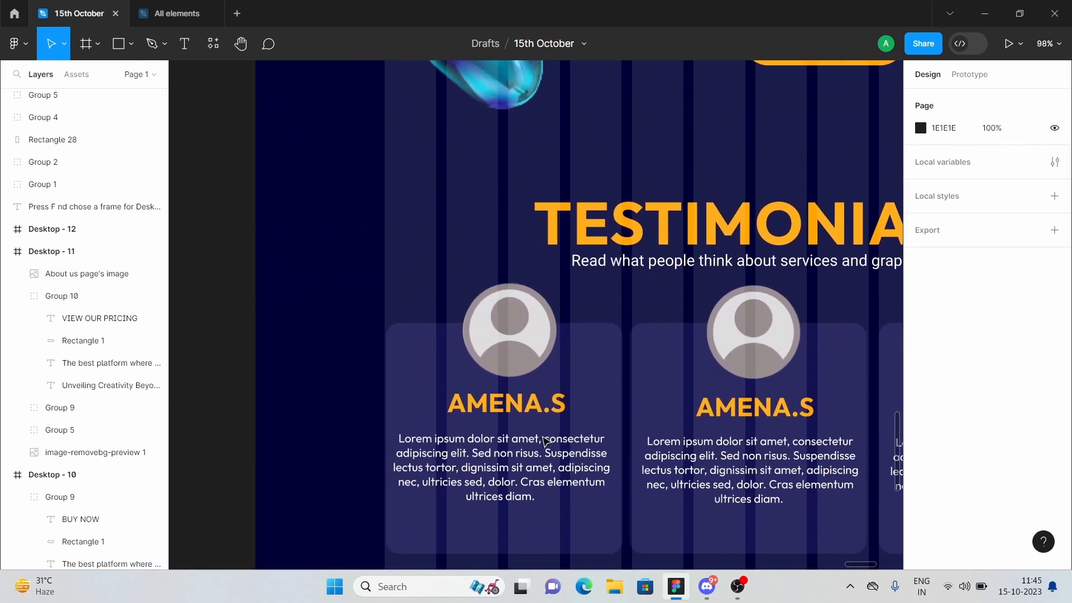
{"action": "scroll", "coordinate": [546, 442], "scroll_direction": "right", "scroll_amount": 8}
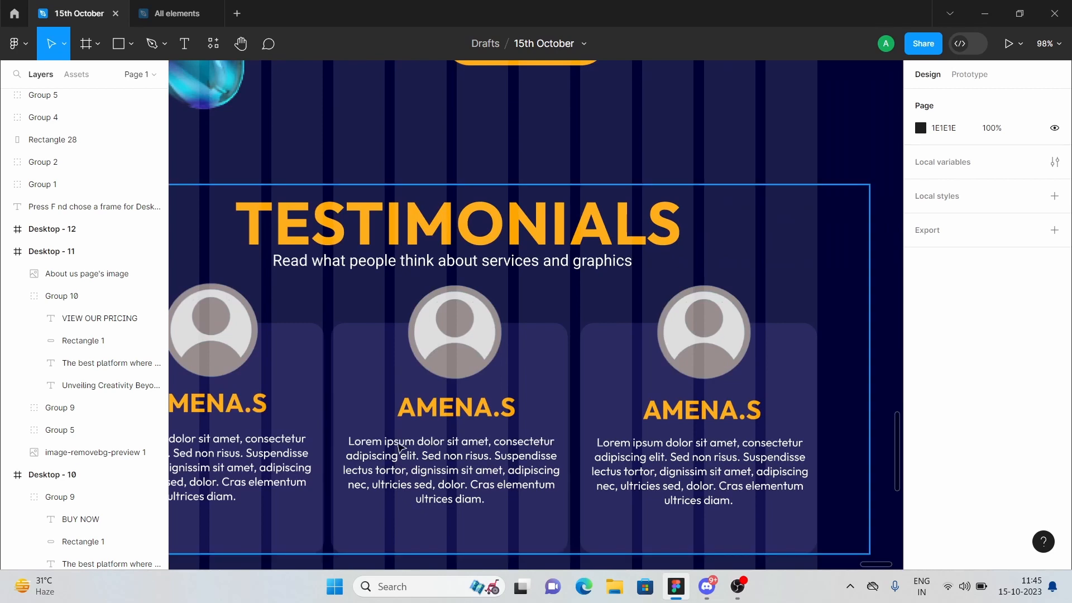
{"action": "scroll", "coordinate": [475, 453], "scroll_direction": "left", "scroll_amount": 2}
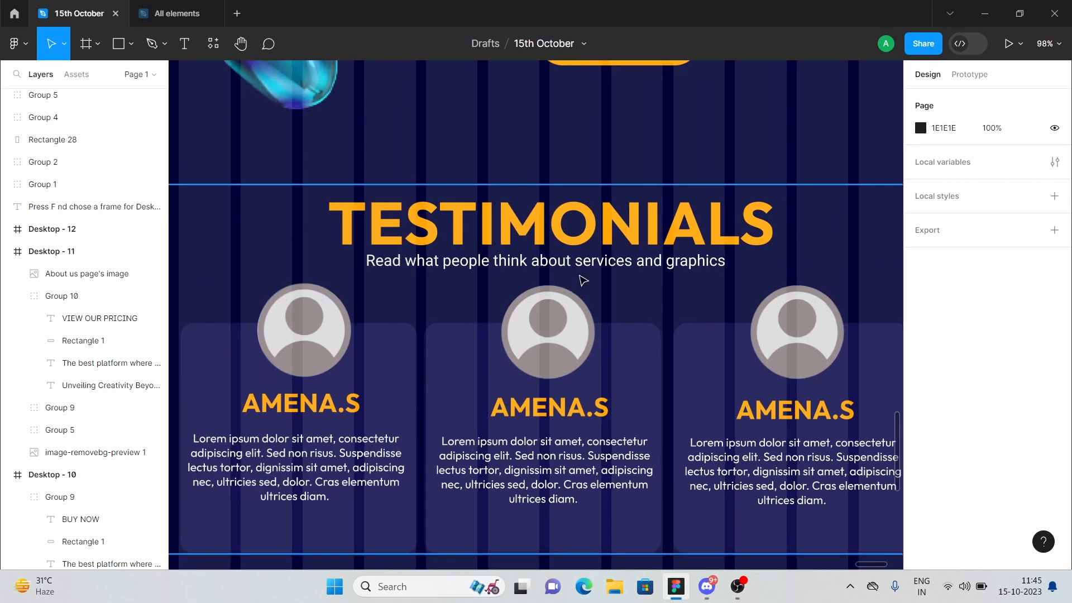
- Compare the text settings of the TESTIMONIALS and Unveiling Creativity Beyond Sight headings in Desktop - 12, and review the TESTIMONIALS INFORMATION note
{"action": "double_click", "coordinate": [589, 203]}
{"action": "scroll", "coordinate": [590, 202], "scroll_direction": "up", "scroll_amount": 5}
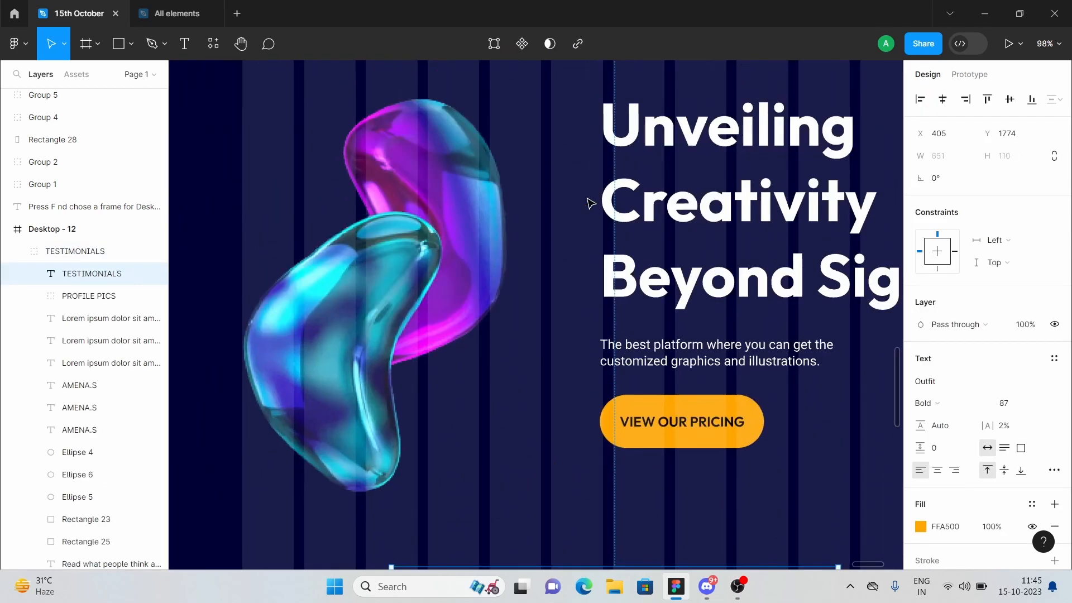
{"action": "scroll", "coordinate": [589, 202], "scroll_direction": "down", "scroll_amount": 6}
{"action": "left_click", "coordinate": [632, 251]}
{"action": "double_click", "coordinate": [632, 251]}
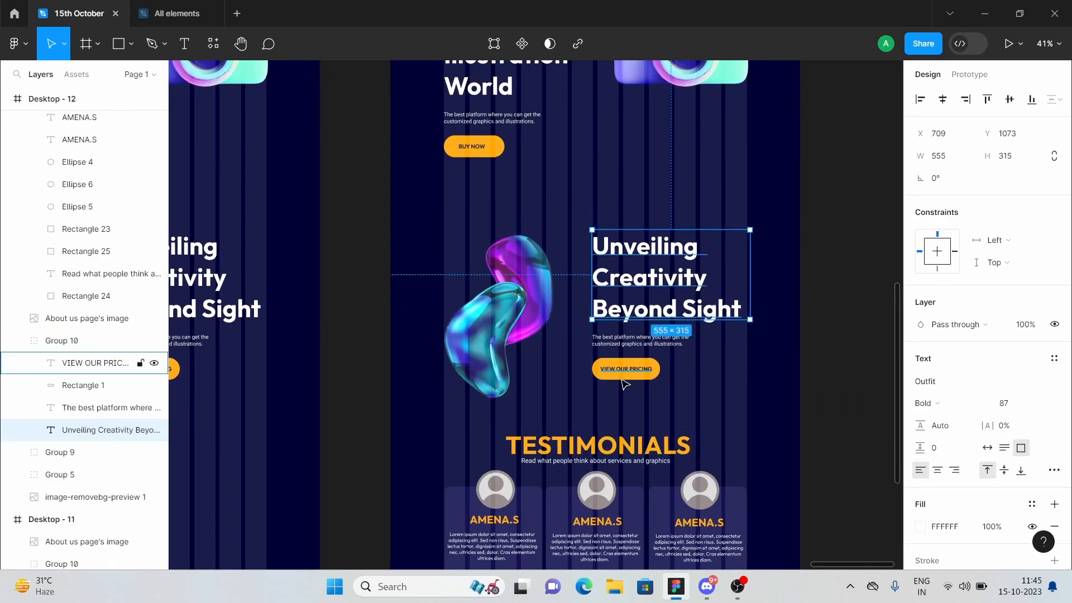
{"action": "double_click", "coordinate": [603, 447]}
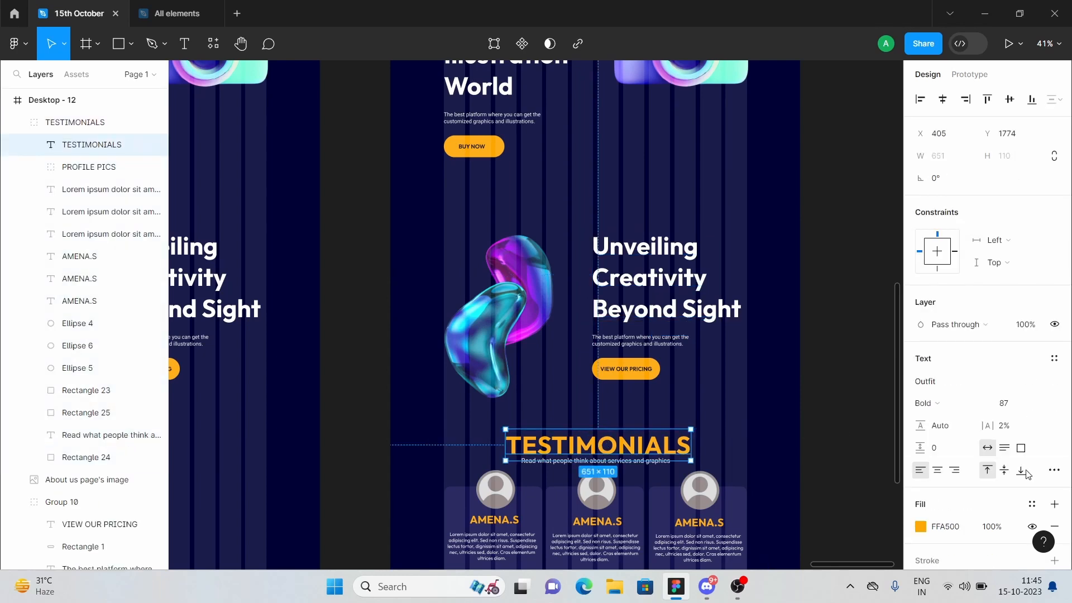
{"action": "scroll", "coordinate": [595, 341], "scroll_direction": "up", "scroll_amount": 8}
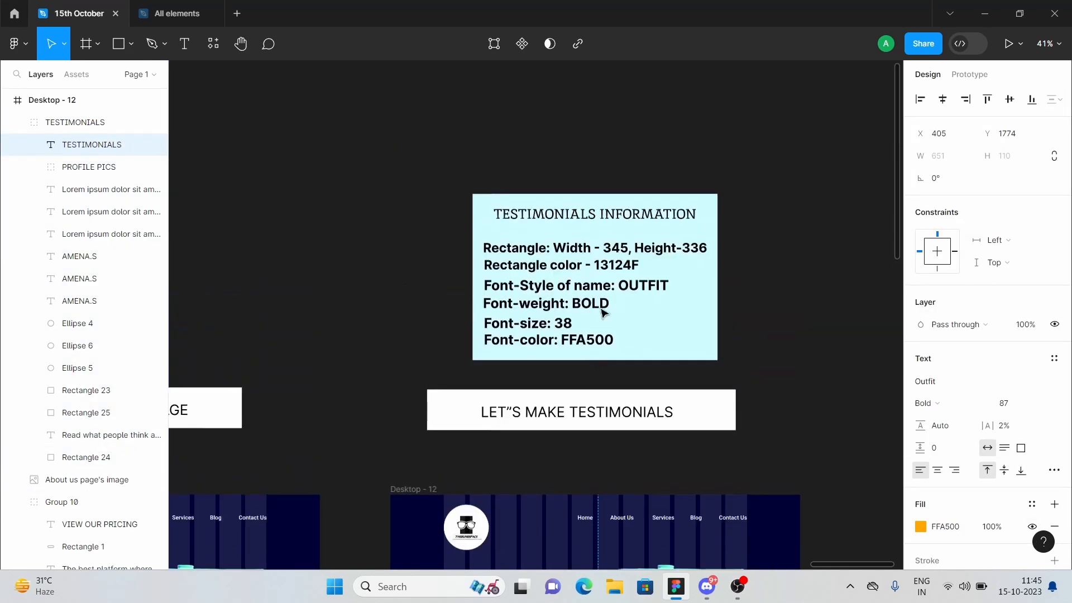
{"action": "scroll", "coordinate": [708, 435], "scroll_direction": "down", "scroll_amount": 9}
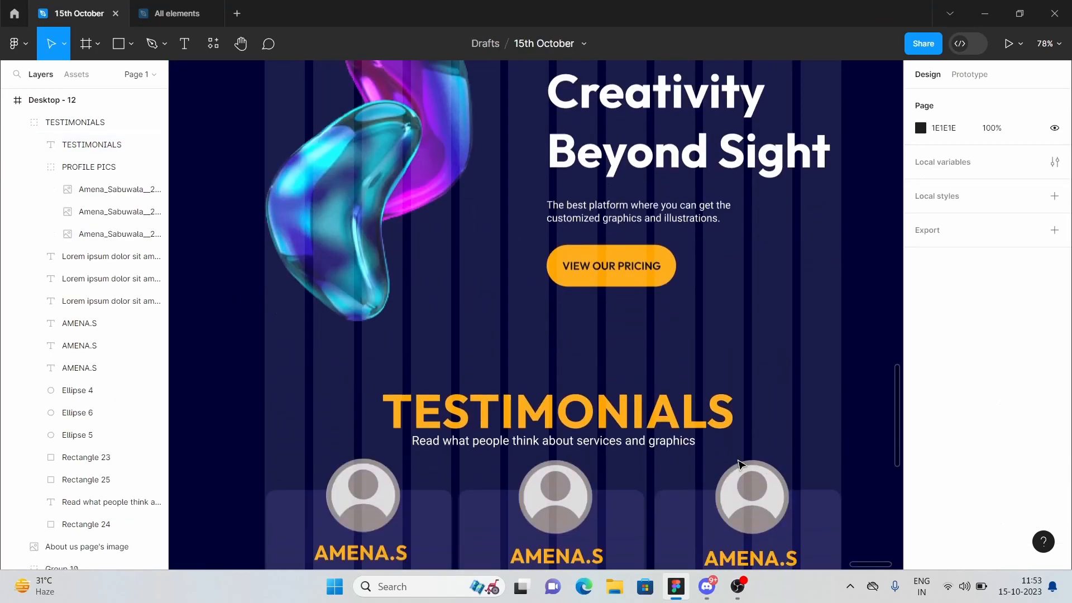
- Delete the middle testimonial card's paragraph and background rectangle in Desktop - 12 while clearing out the duplicate cards
{"action": "scroll", "coordinate": [698, 453], "scroll_direction": "down", "scroll_amount": 2}
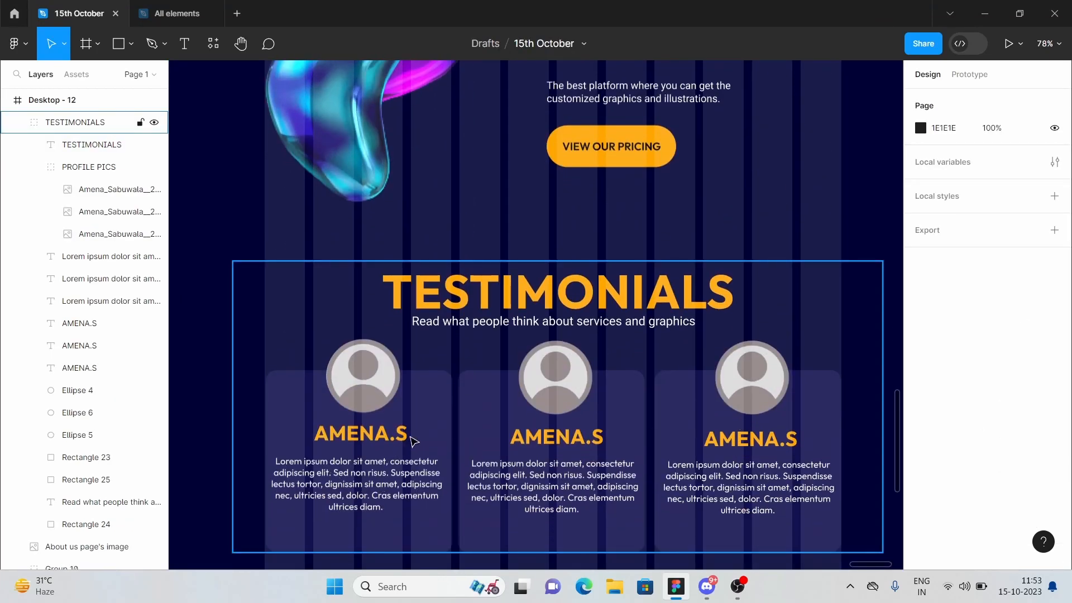
{"action": "left_click", "coordinate": [522, 416]}
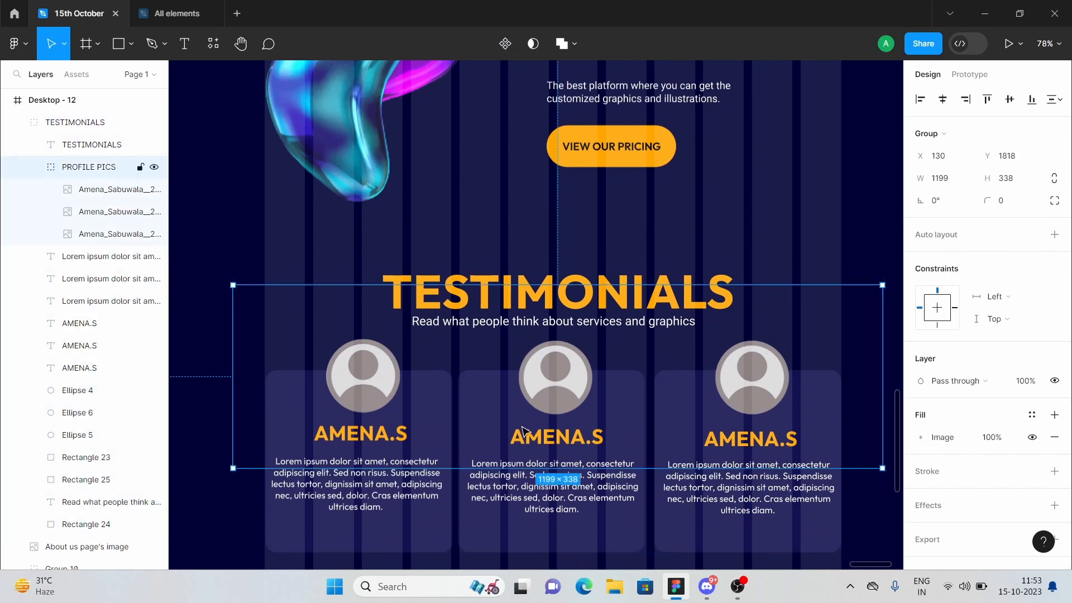
{"action": "left_click", "coordinate": [539, 519]}
{"action": "key", "text": "Delete"}
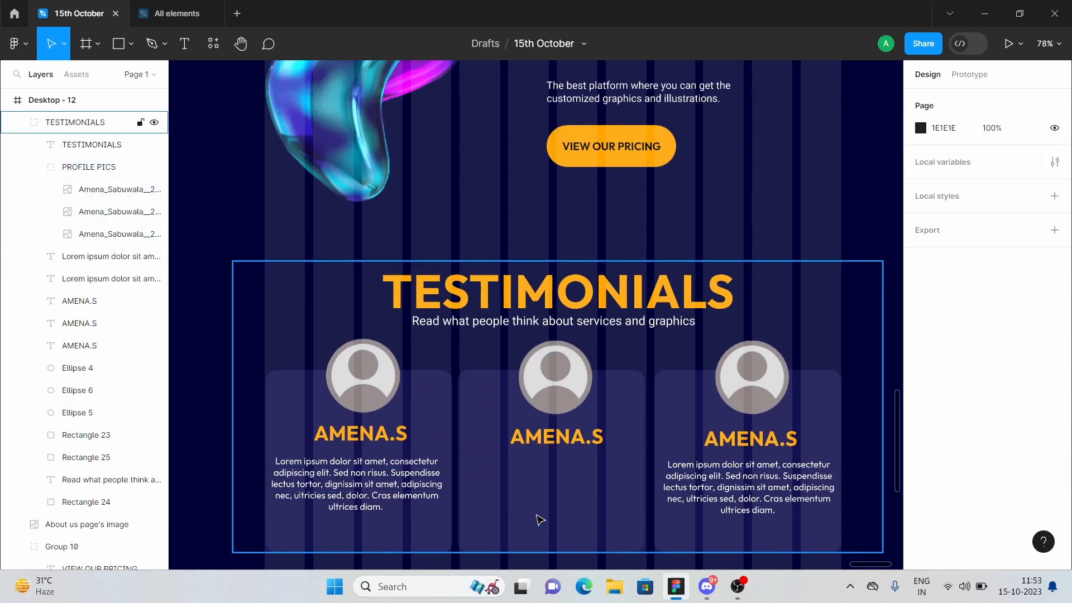
{"action": "left_click", "coordinate": [564, 516]}
{"action": "key", "text": "Delete"}
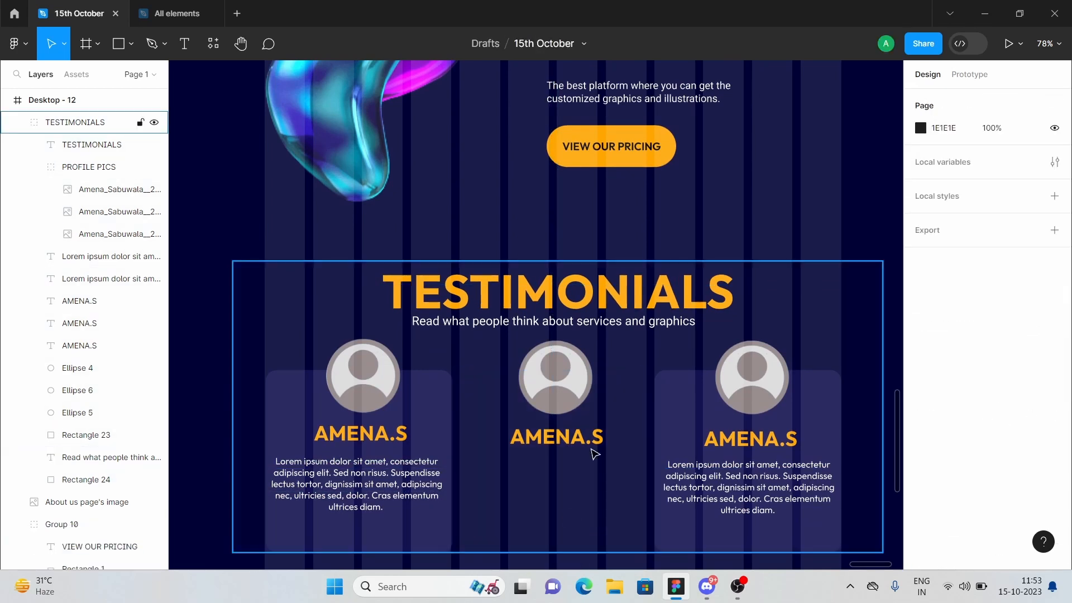
{"action": "left_click", "coordinate": [569, 451]}
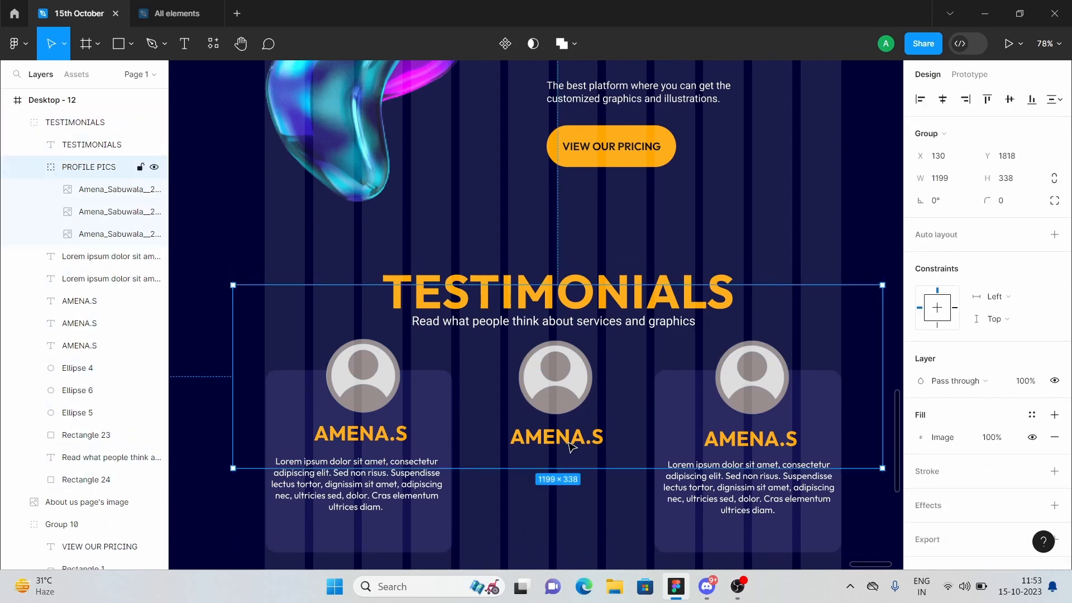
{"action": "key", "text": "Delete"}
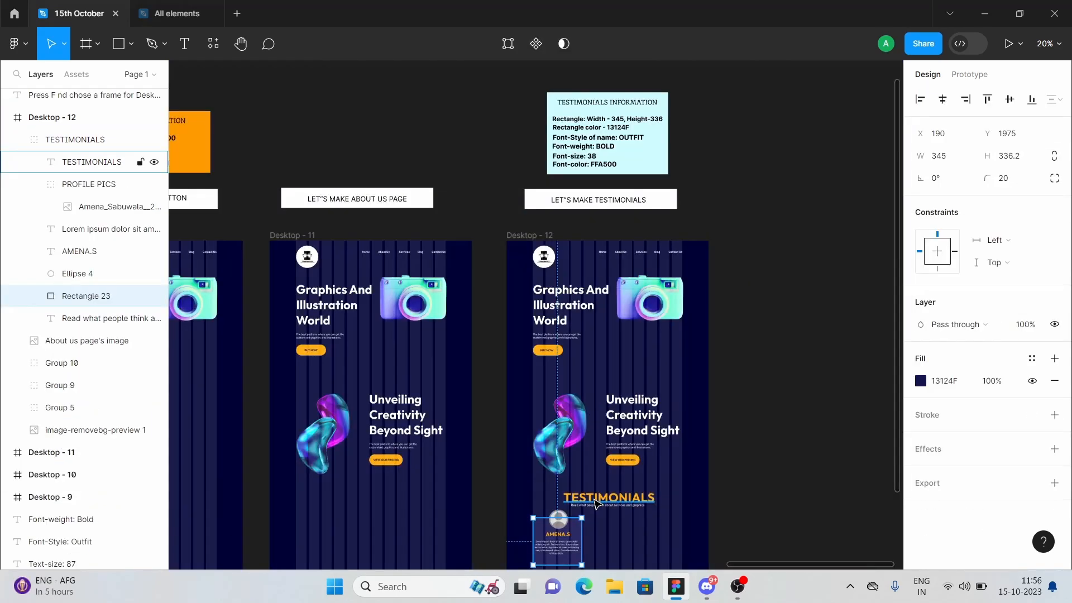
- Move the profile icon image off the remaining testimonial card onto the empty canvas beside Desktop - 12
{"action": "scroll", "coordinate": [595, 501], "scroll_direction": "up", "scroll_amount": 4}
{"action": "scroll", "coordinate": [596, 500], "scroll_direction": "down", "scroll_amount": 4}
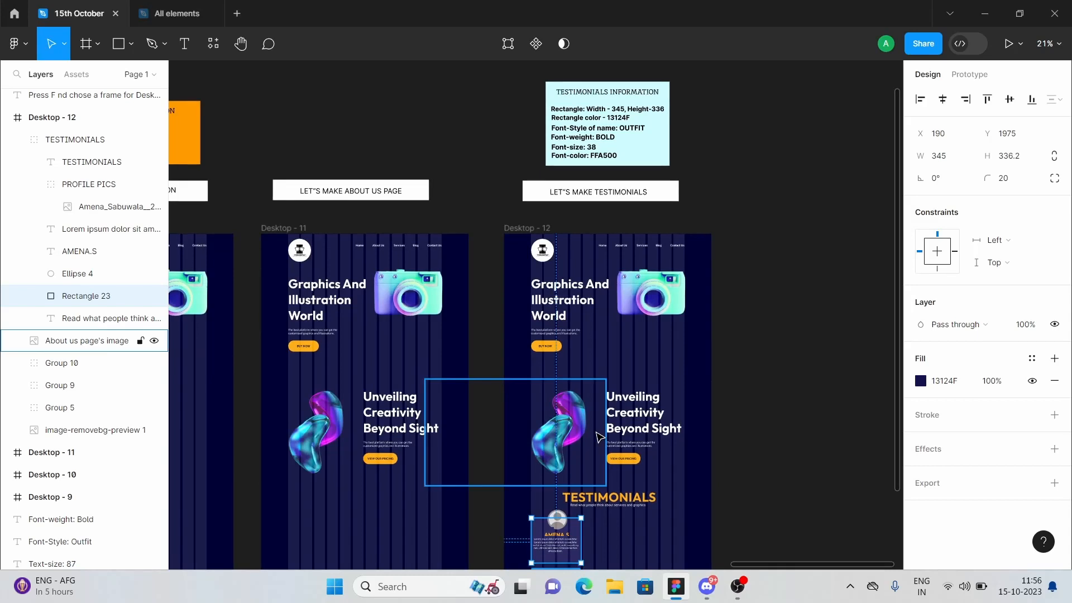
{"action": "scroll", "coordinate": [599, 435], "scroll_direction": "down", "scroll_amount": 3}
{"action": "scroll", "coordinate": [553, 394], "scroll_direction": "up", "scroll_amount": 5}
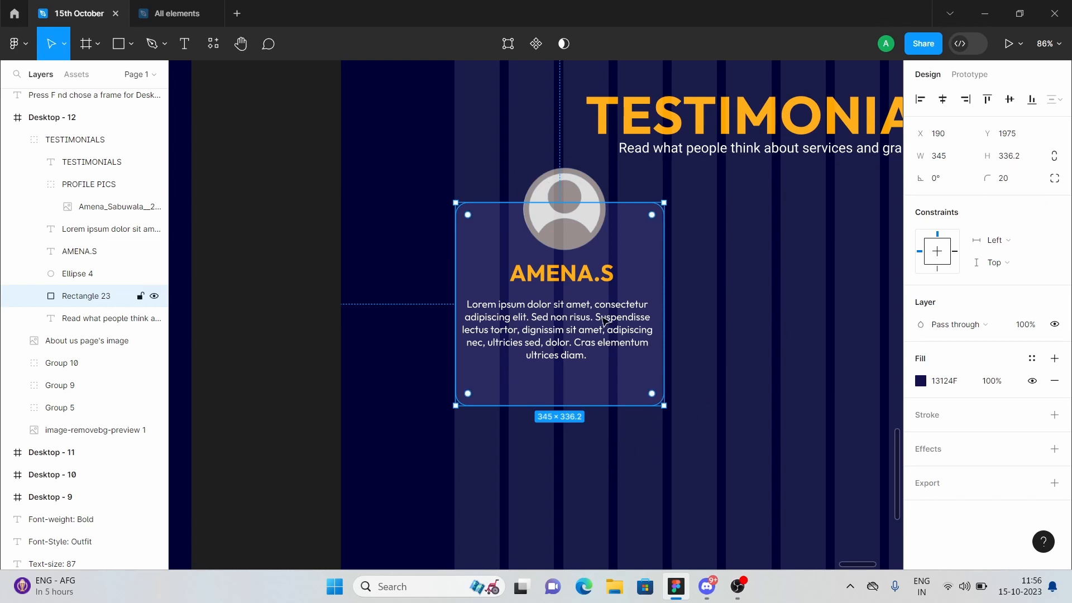
{"action": "left_click", "coordinate": [565, 286]}
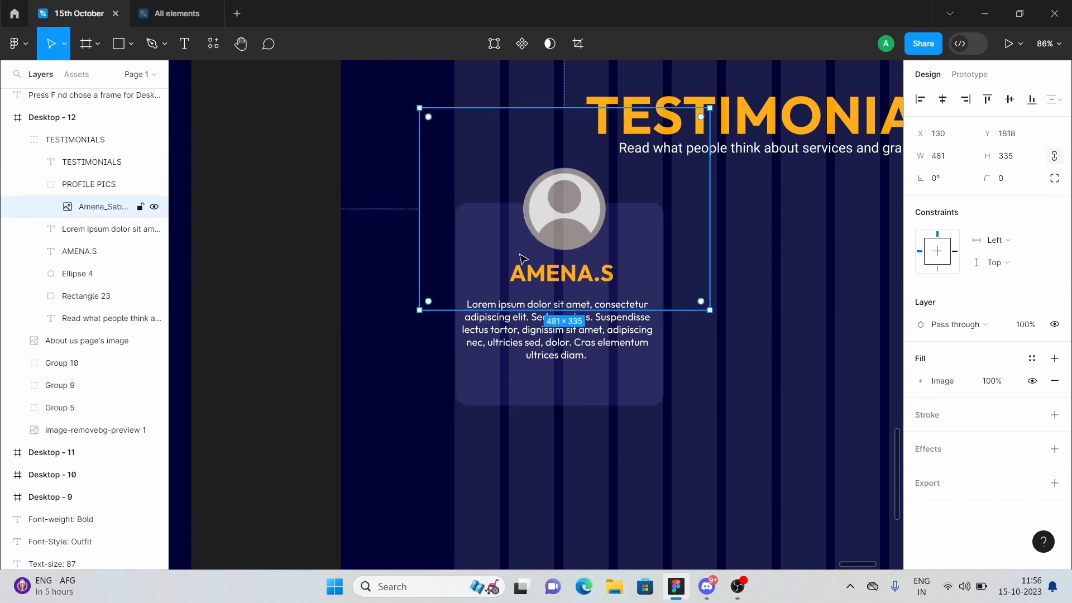
{"action": "left_click_drag", "start_coordinate": [509, 263], "coordinate": [256, 281]}
- Inspect the grey circle's size and fill and the text settings of the name and paragraph on the testimonial card
{"action": "left_click", "coordinate": [551, 212]}
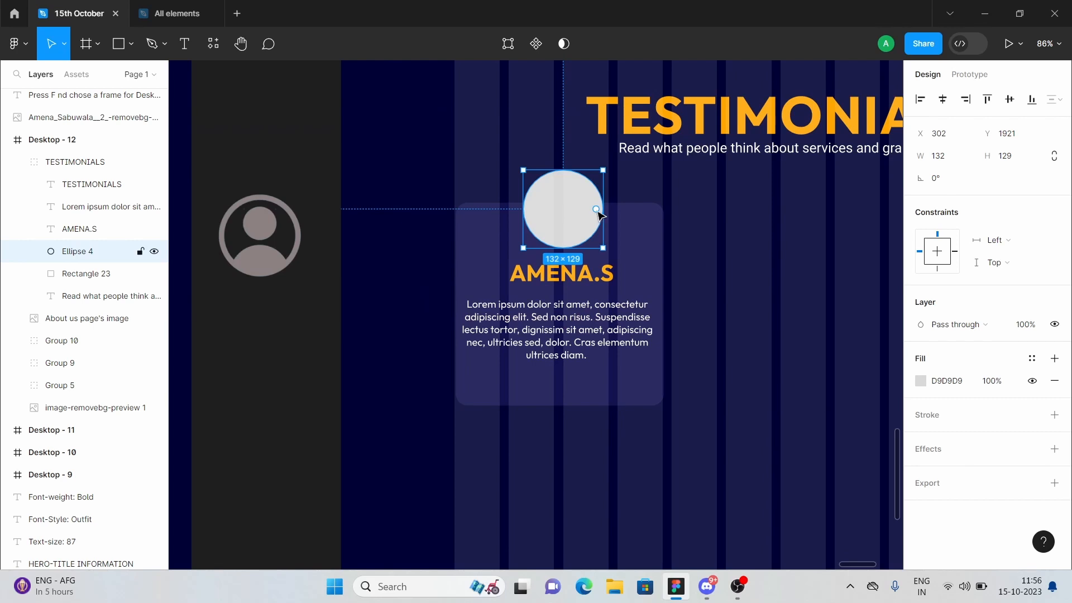
{"action": "left_click", "coordinate": [608, 287]}
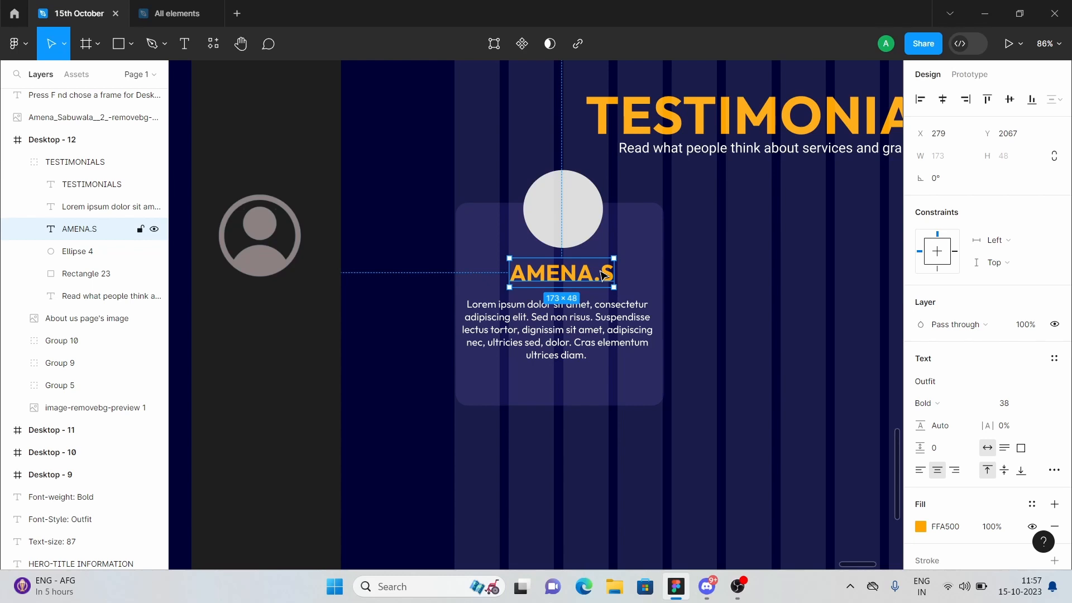
{"action": "left_click", "coordinate": [585, 338]}
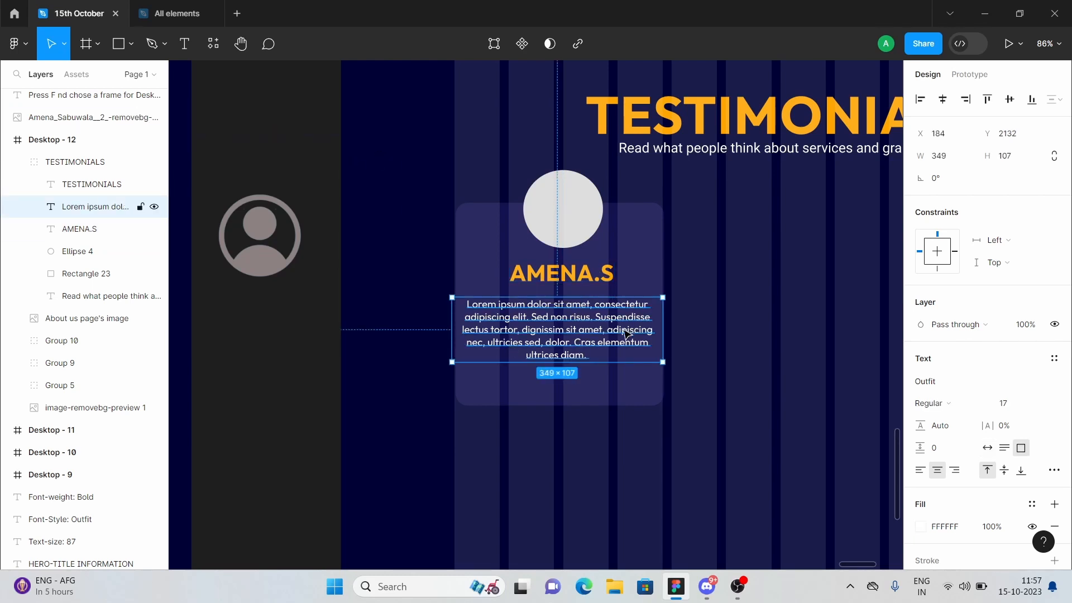
{"action": "mouse_move", "coordinate": [163, 7]}
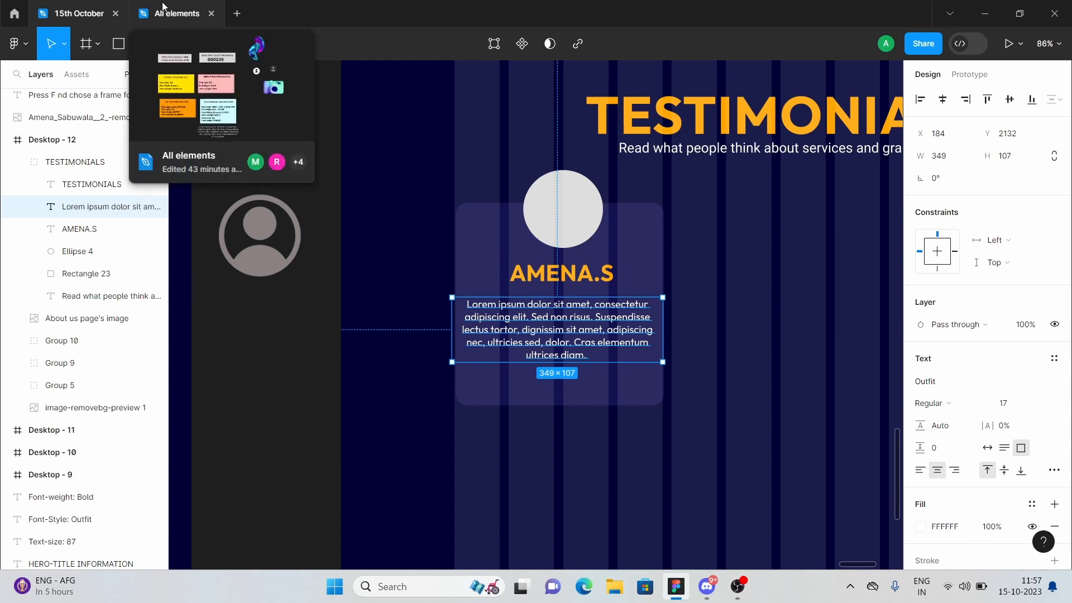
- Copy the card rectangle's fill colour code 13124F, send it to the UI DESIGNING EVENT chat in Discord, and return to Figma
{"action": "left_click", "coordinate": [494, 405]}
{"action": "left_click", "coordinate": [949, 385]}
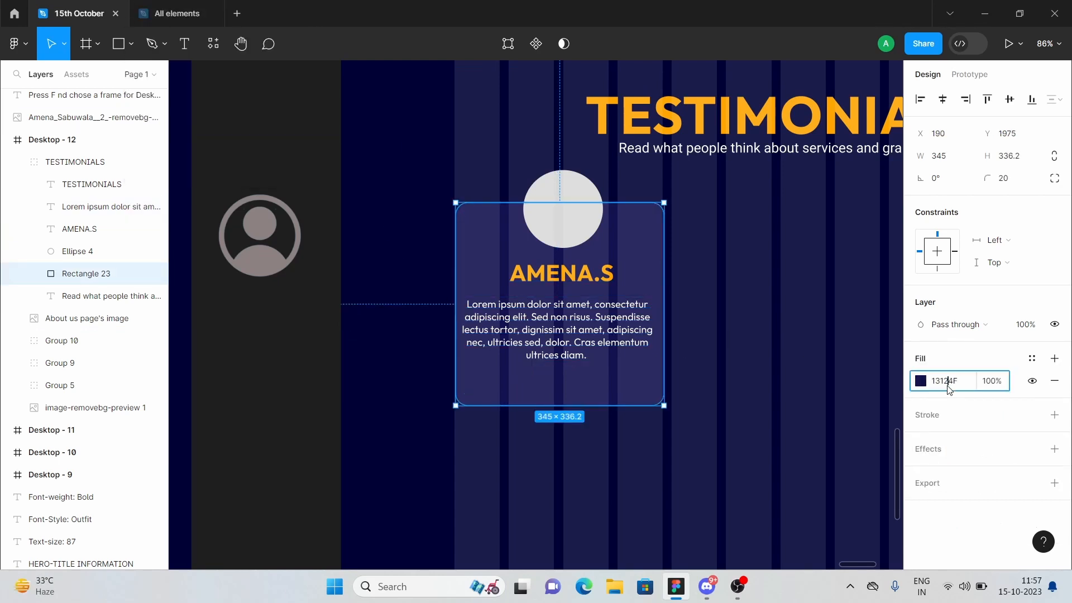
{"action": "double_click", "coordinate": [947, 385]}
{"action": "key", "text": "ctrl+c"}
{"action": "left_click", "coordinate": [708, 586]}
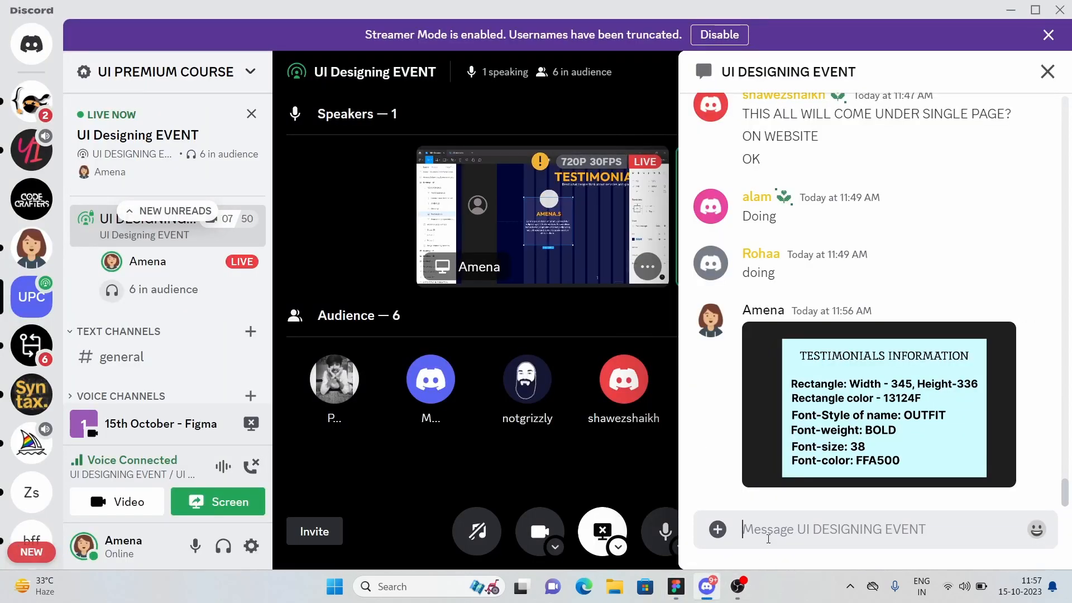
{"action": "key", "text": "ctrl+v"}
{"action": "key", "text": "Return"}
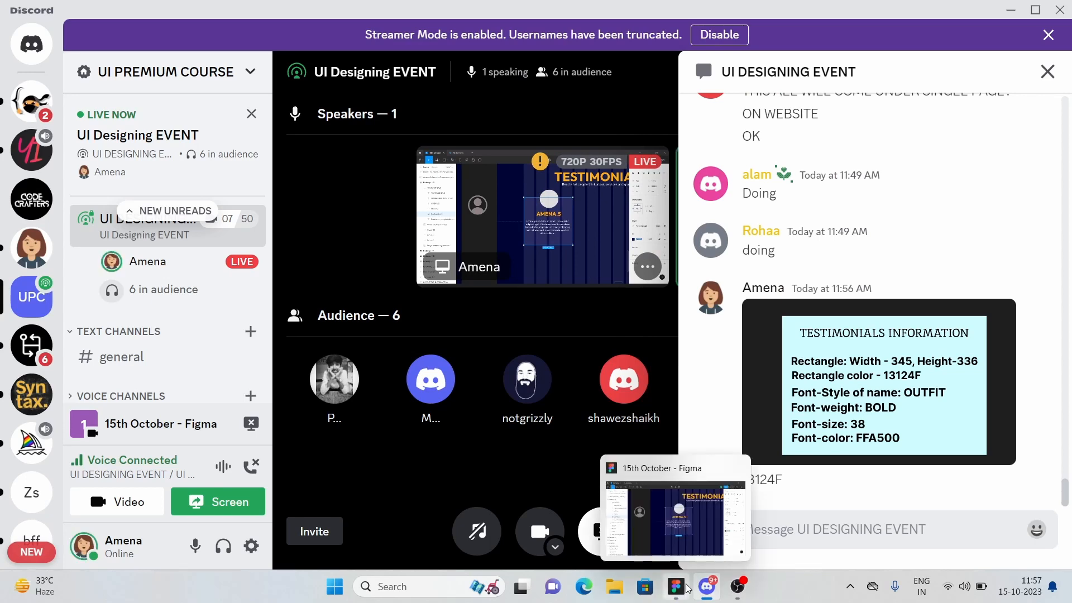
{"action": "left_click", "coordinate": [687, 588]}
- Place the profile icon back on the grey circle at X 127, Y 1818, and try selecting the card's rectangle, paragraph and name together
{"action": "left_click", "coordinate": [276, 256]}
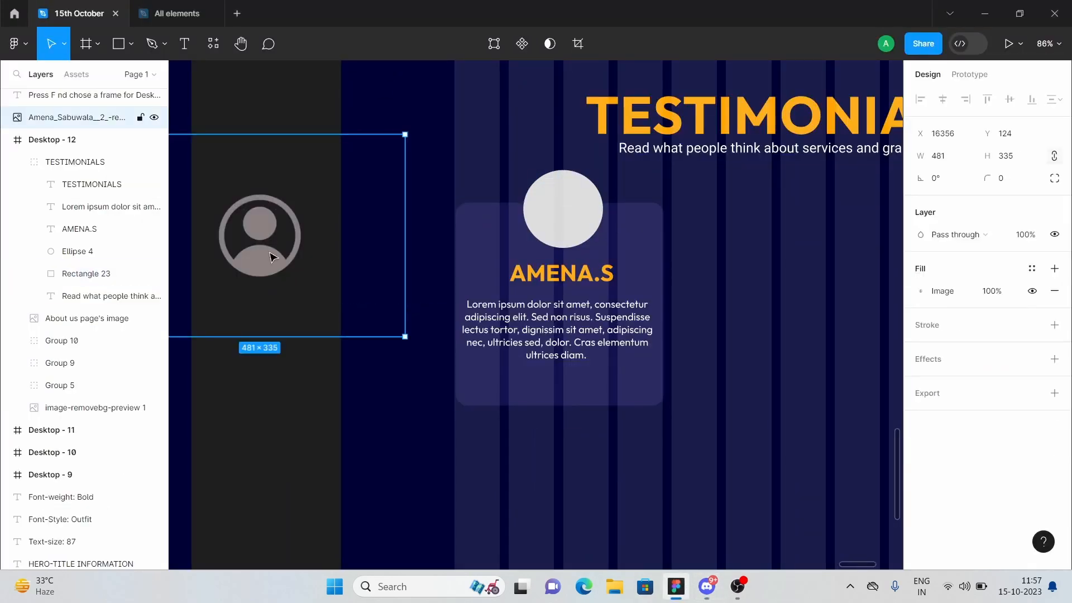
{"action": "left_click_drag", "start_coordinate": [285, 257], "coordinate": [577, 231]}
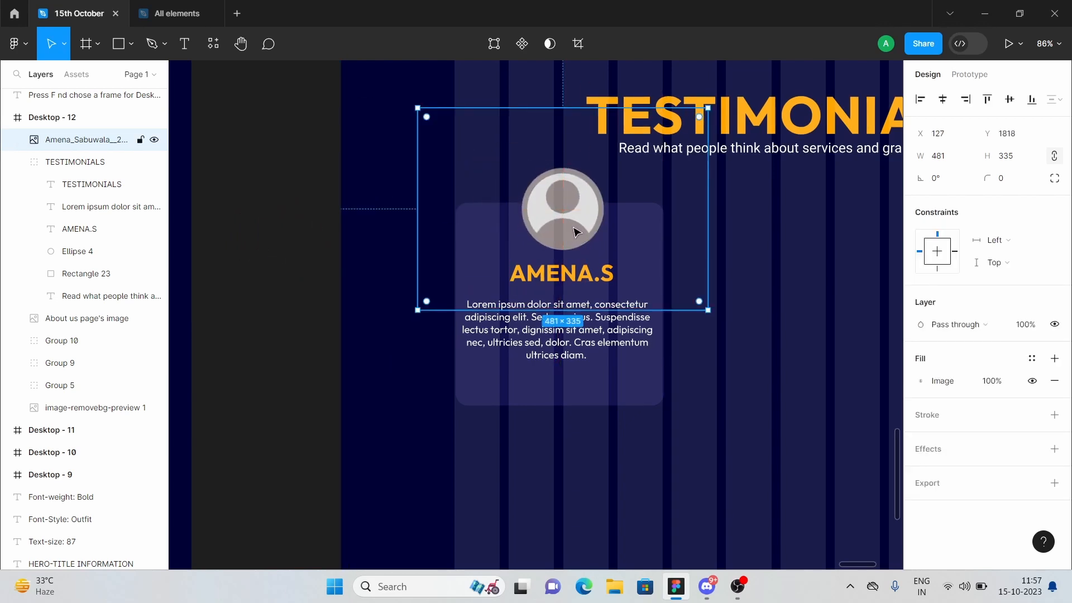
{"action": "left_click", "coordinate": [724, 323]}
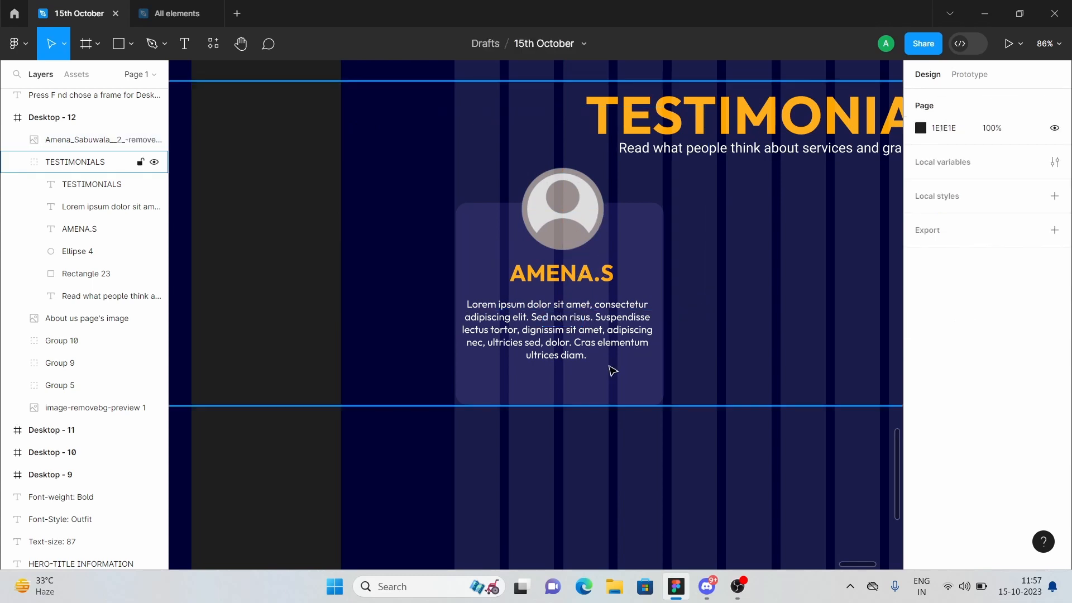
{"action": "double_click", "coordinate": [613, 370]}
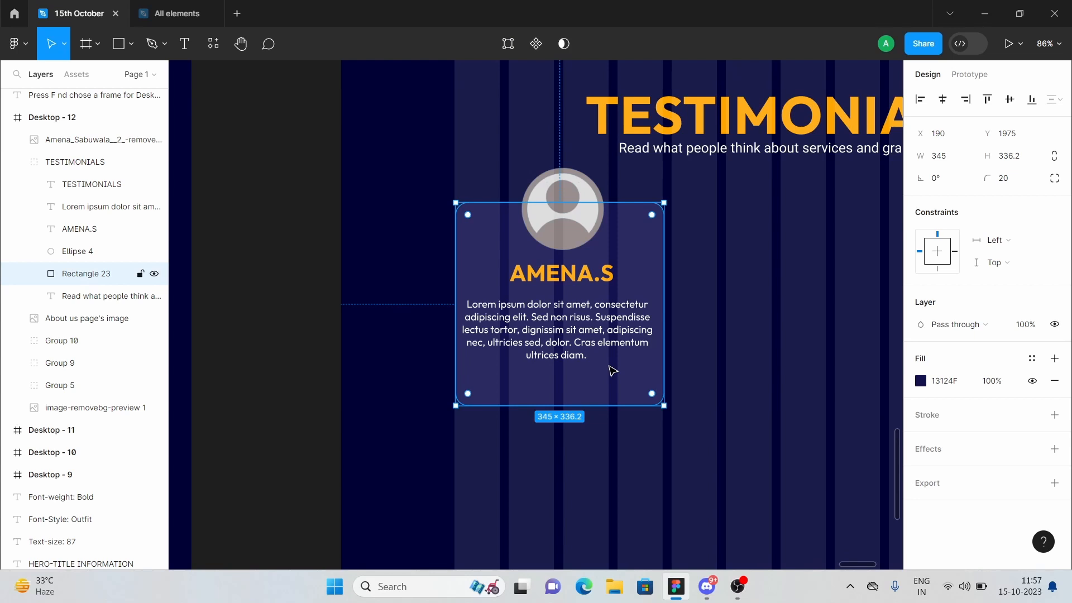
{"action": "left_click", "coordinate": [580, 345], "text": "shift"}
{"action": "left_click", "coordinate": [580, 273], "text": "shift"}
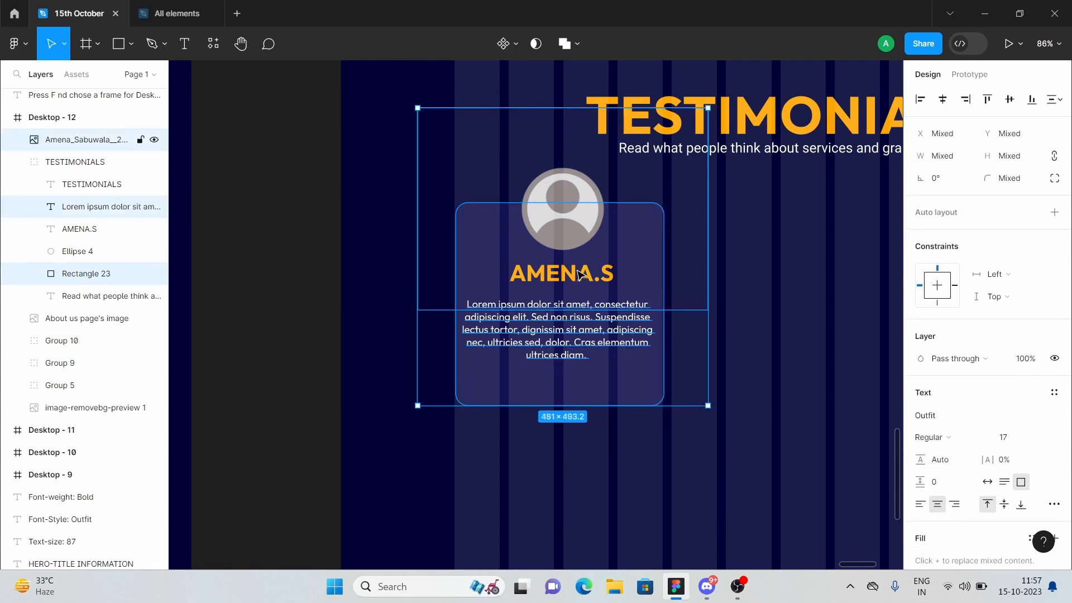
{"action": "left_click", "coordinate": [453, 346]}
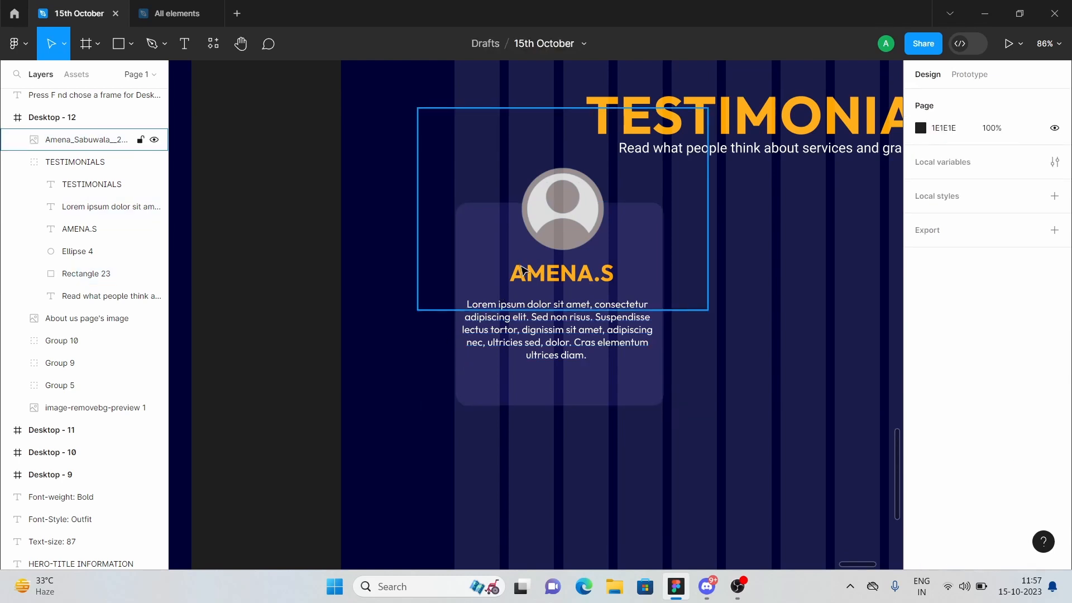
- Move the profile icon clear of the card to X 16513, Y 209, and try selecting the card's layers starting from its name and paragraph
{"action": "left_click_drag", "start_coordinate": [528, 268], "coordinate": [320, 346]}
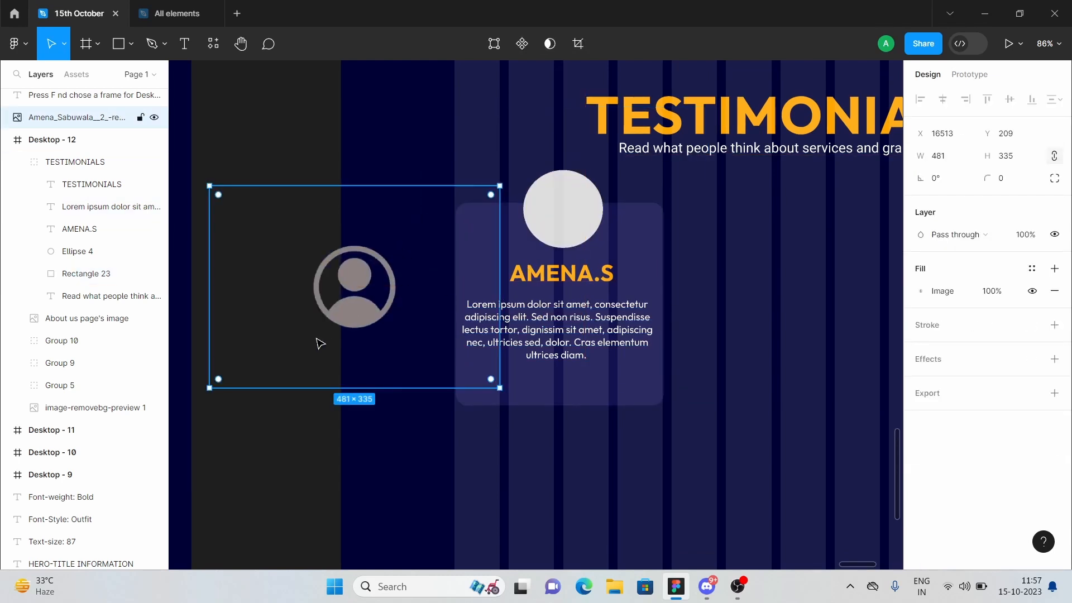
{"action": "left_click", "coordinate": [544, 272]}
{"action": "left_click", "coordinate": [550, 307], "text": "shift"}
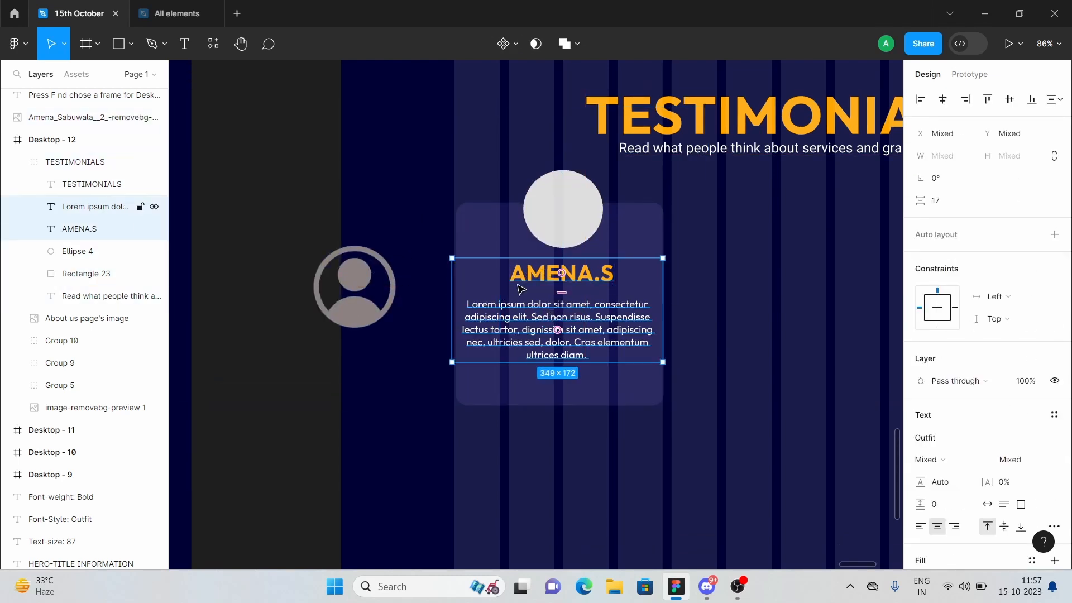
{"action": "left_click", "coordinate": [470, 246], "text": "shift"}
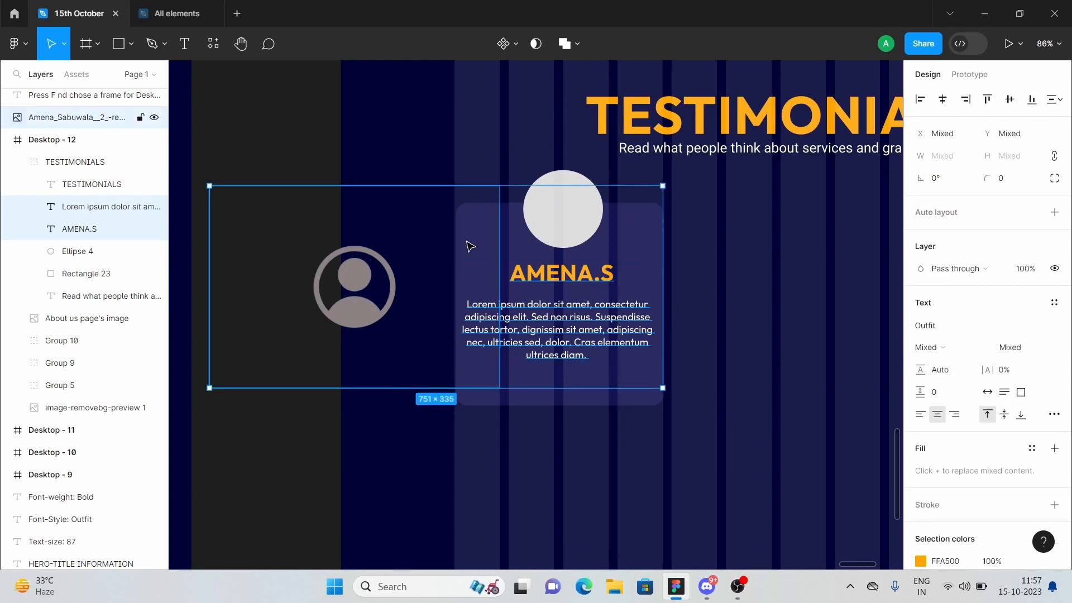
- Select the card's rectangle, paragraph, name and circle together and duplicate them twice to form a row of three testimonial cards
{"action": "left_click", "coordinate": [634, 386]}
{"action": "left_click", "coordinate": [617, 340], "text": "shift"}
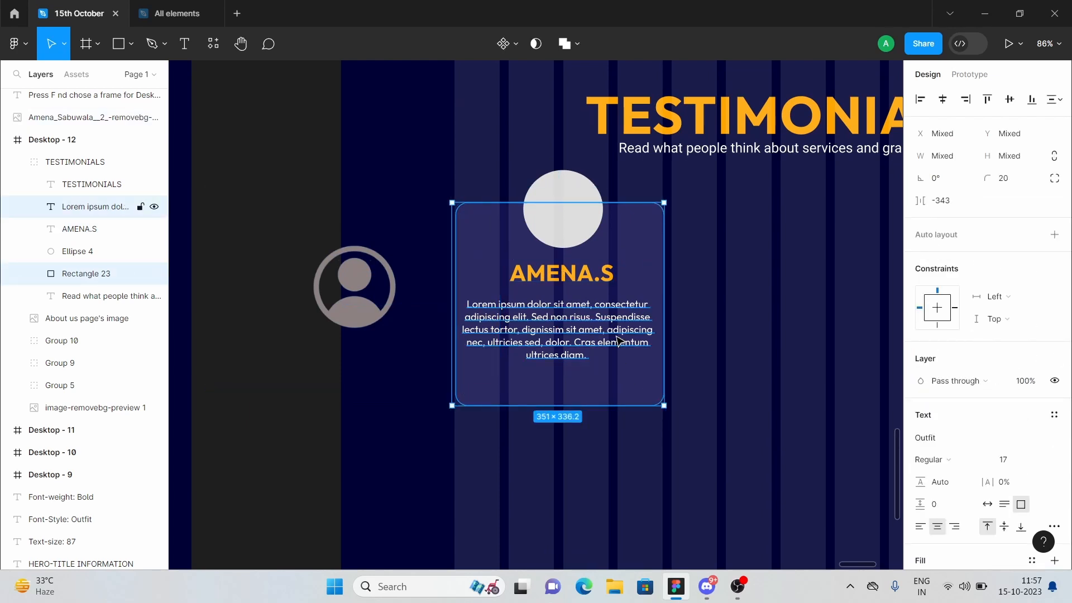
{"action": "left_click", "coordinate": [589, 279], "text": "shift"}
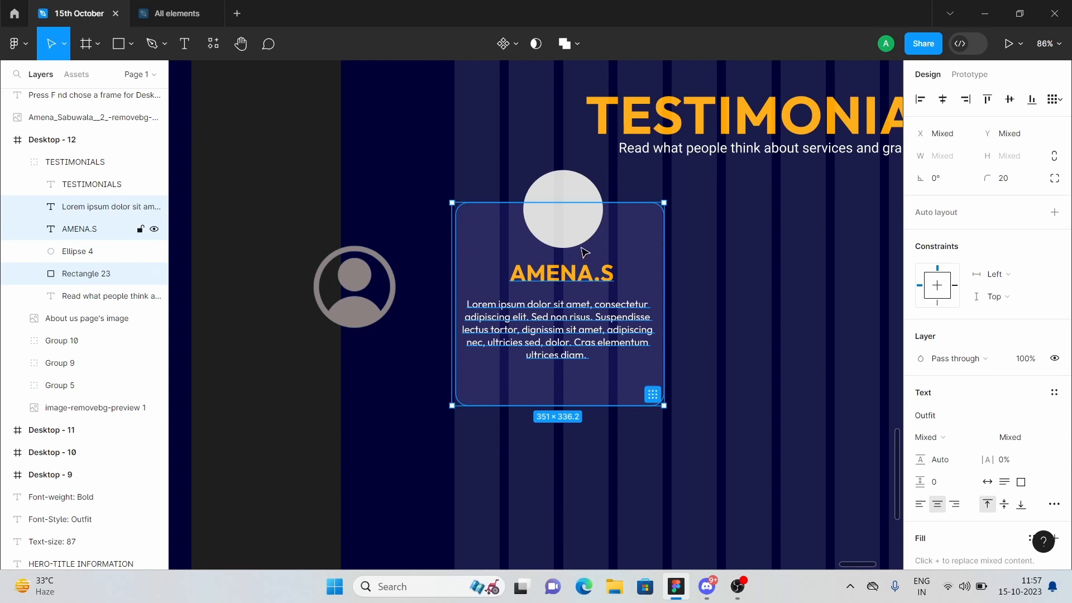
{"action": "left_click", "coordinate": [578, 195], "text": "shift"}
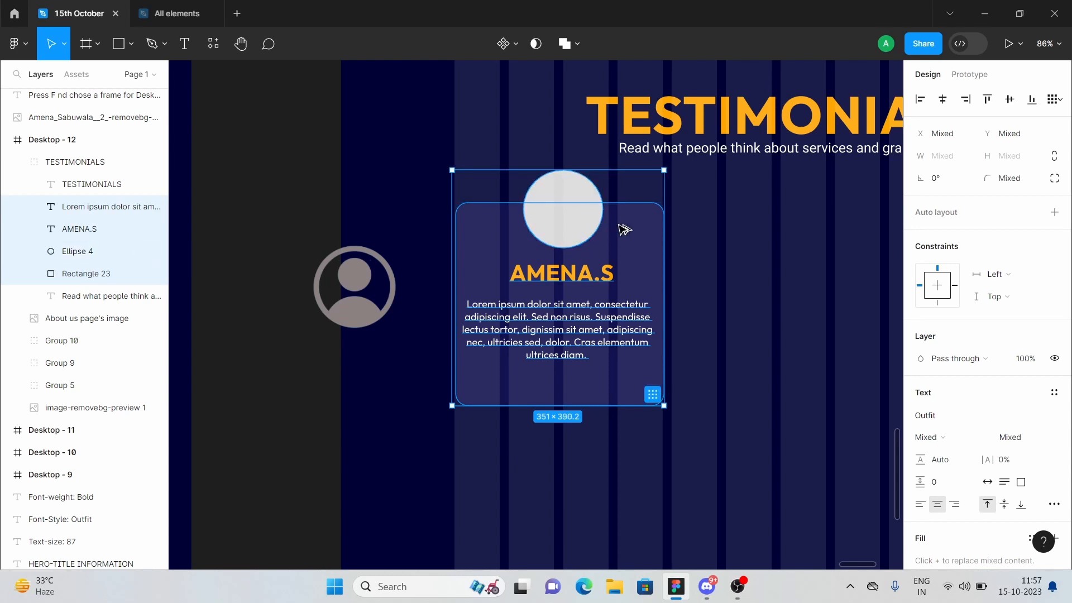
{"action": "left_click_drag", "start_coordinate": [597, 260], "coordinate": [809, 262], "text": "alt"}
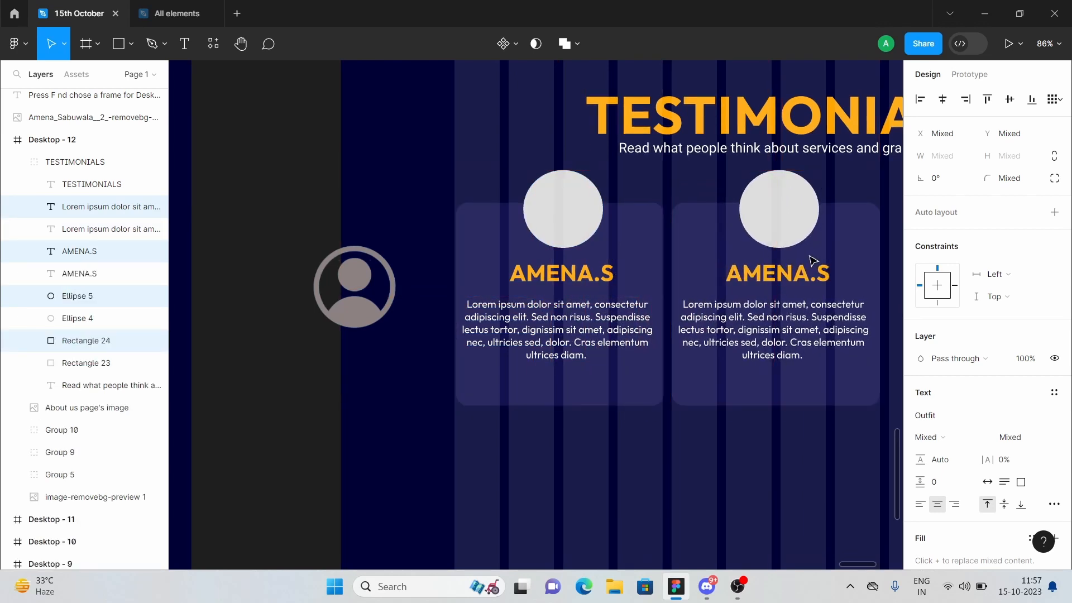
{"action": "scroll", "coordinate": [809, 262], "scroll_direction": "right", "scroll_amount": 8}
{"action": "left_click_drag", "start_coordinate": [311, 296], "coordinate": [654, 269]}
- Place the profile icon on the first card's circle at X 16859, Y 77, and duplicate it onto the second and third cards' circles
{"action": "scroll", "coordinate": [497, 307], "scroll_direction": "down", "scroll_amount": 3}
{"action": "scroll", "coordinate": [447, 309], "scroll_direction": "left", "scroll_amount": 8}
{"action": "left_click", "coordinate": [491, 334]}
{"action": "scroll", "coordinate": [657, 273], "scroll_direction": "right", "scroll_amount": 5}
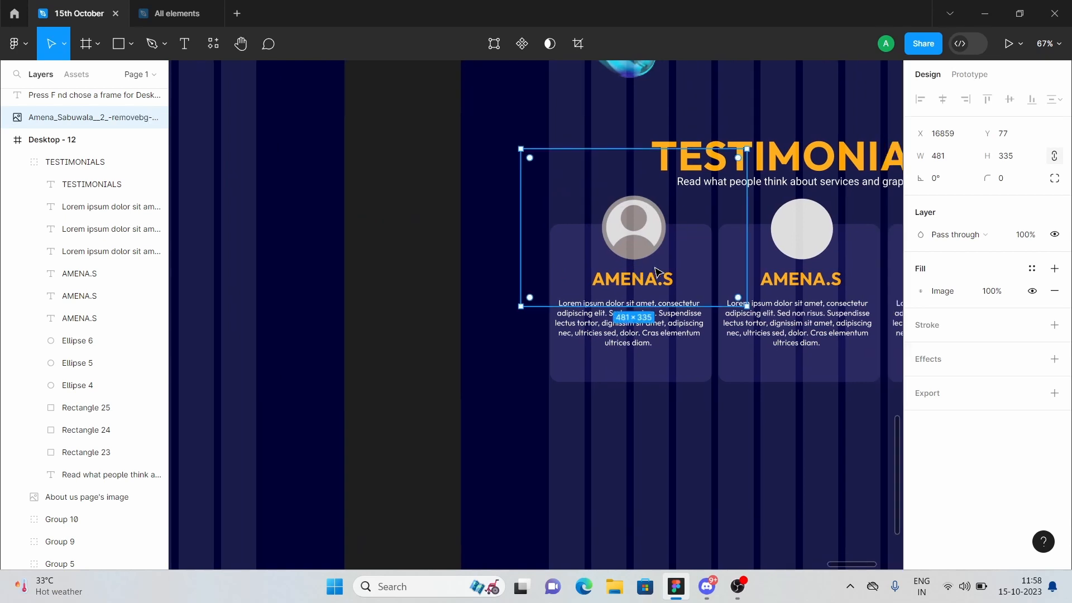
{"action": "left_click_drag", "start_coordinate": [491, 239], "coordinate": [658, 243]}
{"action": "left_click_drag", "start_coordinate": [726, 254], "coordinate": [792, 248]}
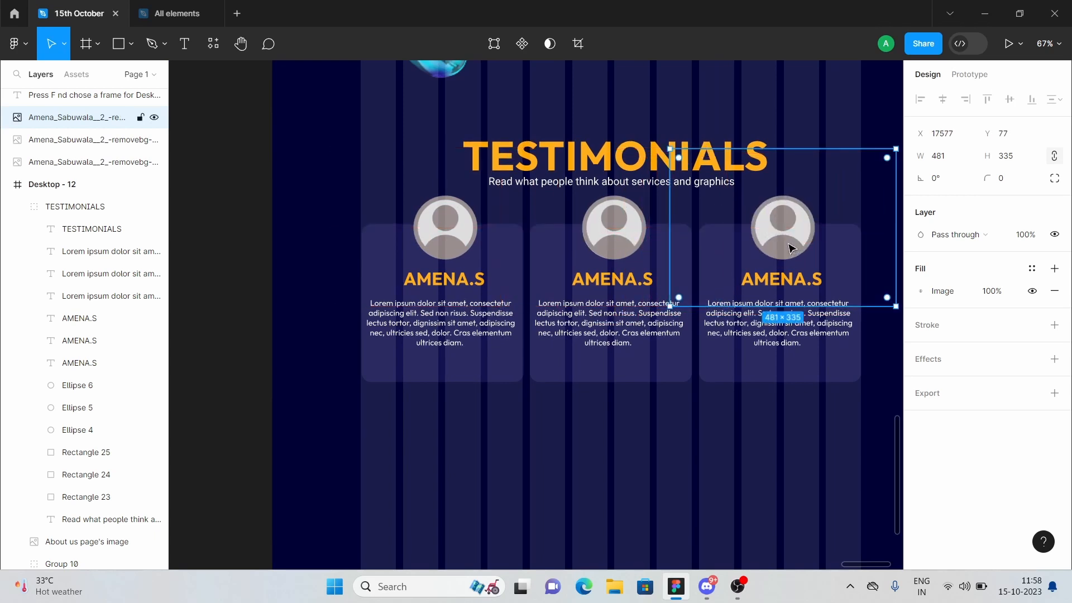
{"action": "left_click", "coordinate": [755, 423]}
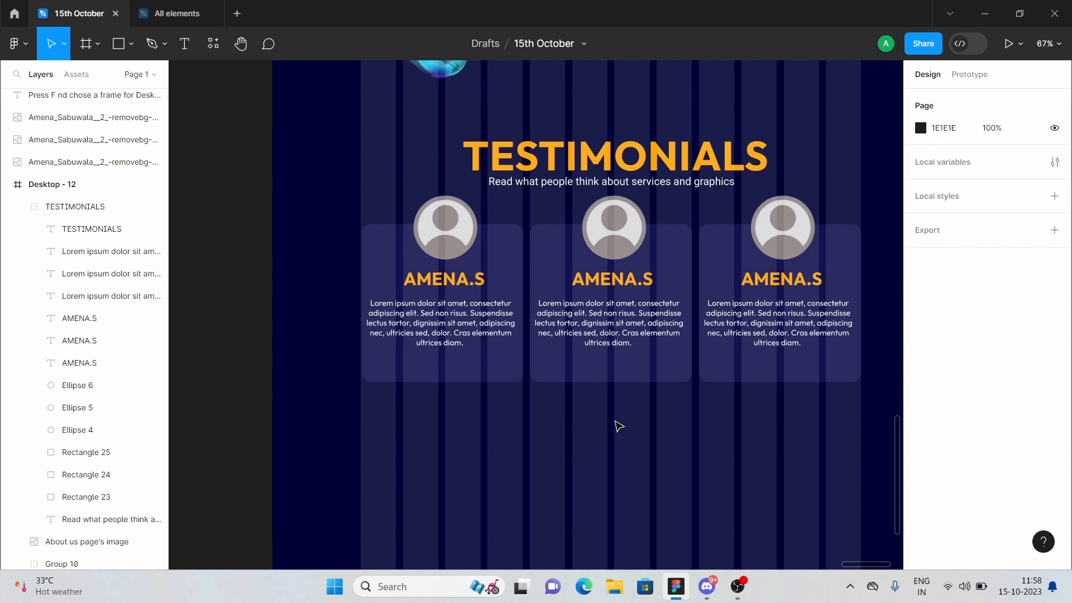
- Review the three testimonial cards in Desktop - 12 and examine the Contact Us and Sitemap footer of the Desktop - 3 reference design
{"action": "scroll", "coordinate": [619, 425], "scroll_direction": "down", "scroll_amount": 5}
{"action": "scroll", "coordinate": [618, 426], "scroll_direction": "up", "scroll_amount": 5}
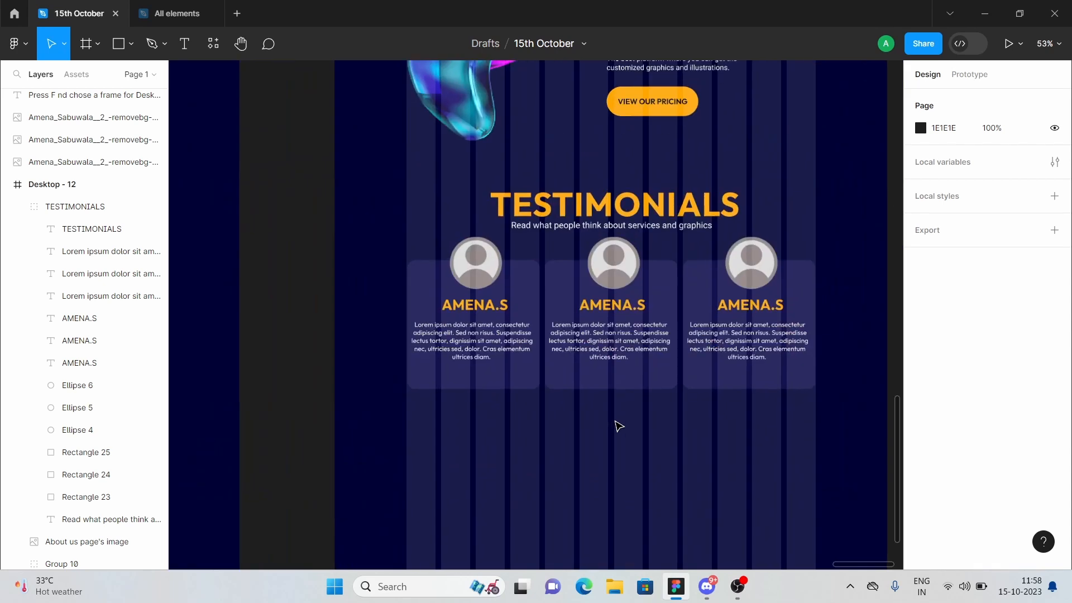
{"action": "scroll", "coordinate": [618, 425], "scroll_direction": "down", "scroll_amount": 2}
{"action": "scroll", "coordinate": [618, 426], "scroll_direction": "down", "scroll_amount": 1}
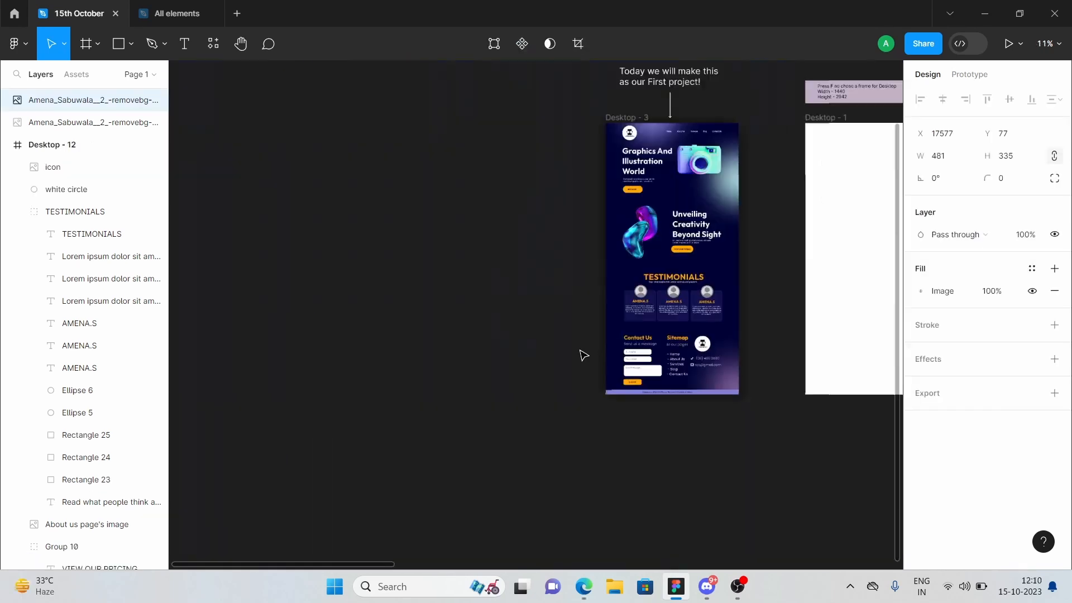
{"action": "scroll", "coordinate": [580, 353], "scroll_direction": "up", "scroll_amount": 3}
{"action": "scroll", "coordinate": [580, 354], "scroll_direction": "up", "scroll_amount": 5}
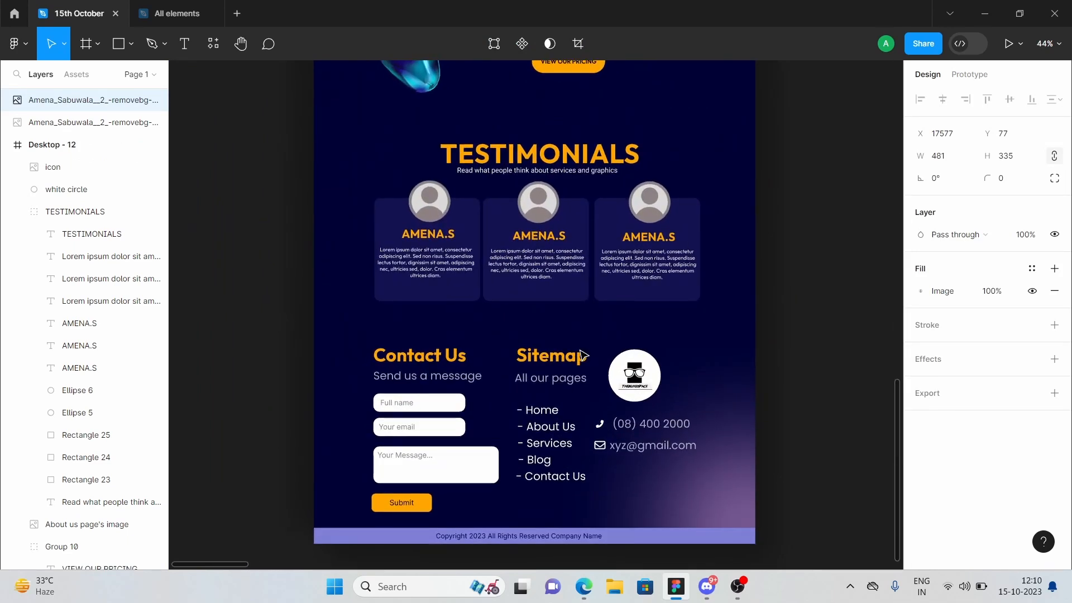
- Duplicate the TESTIMONIALS heading to just above the footer at X 116, Y 2182 and change its text to "Contact Us"
{"action": "double_click", "coordinate": [577, 150]}
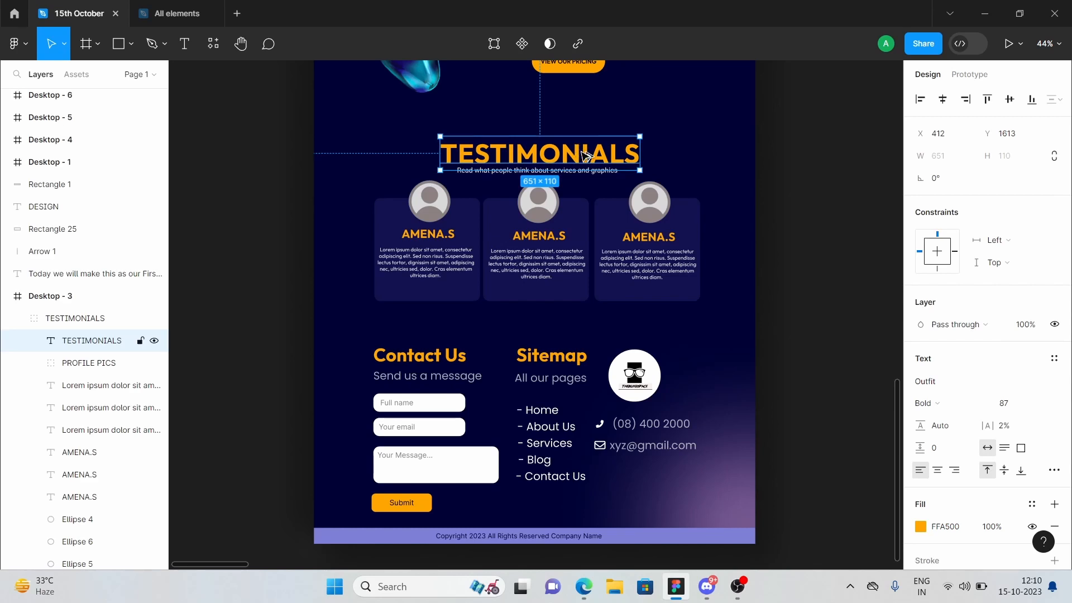
{"action": "left_click_drag", "start_coordinate": [585, 155], "coordinate": [494, 331]}
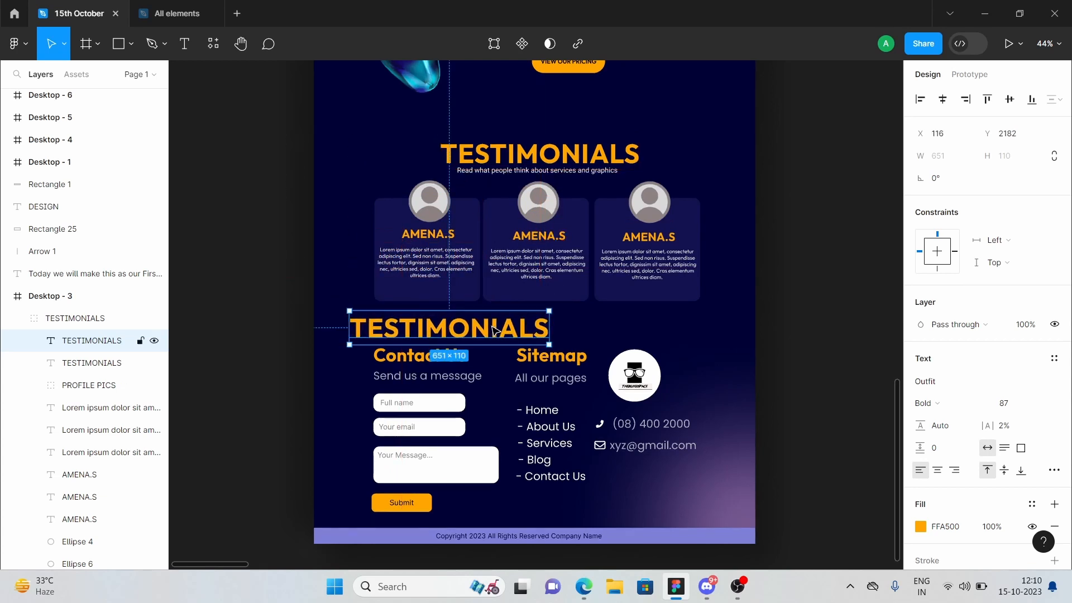
{"action": "double_click", "coordinate": [493, 329]}
{"action": "type", "text": "C"}
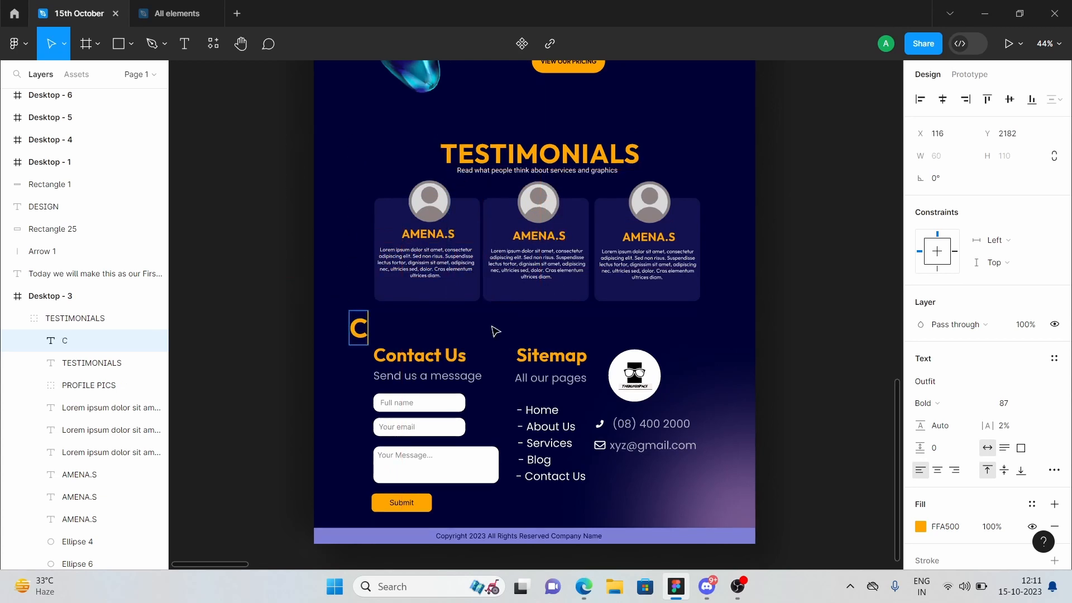
{"action": "type", "text": "ontact"}
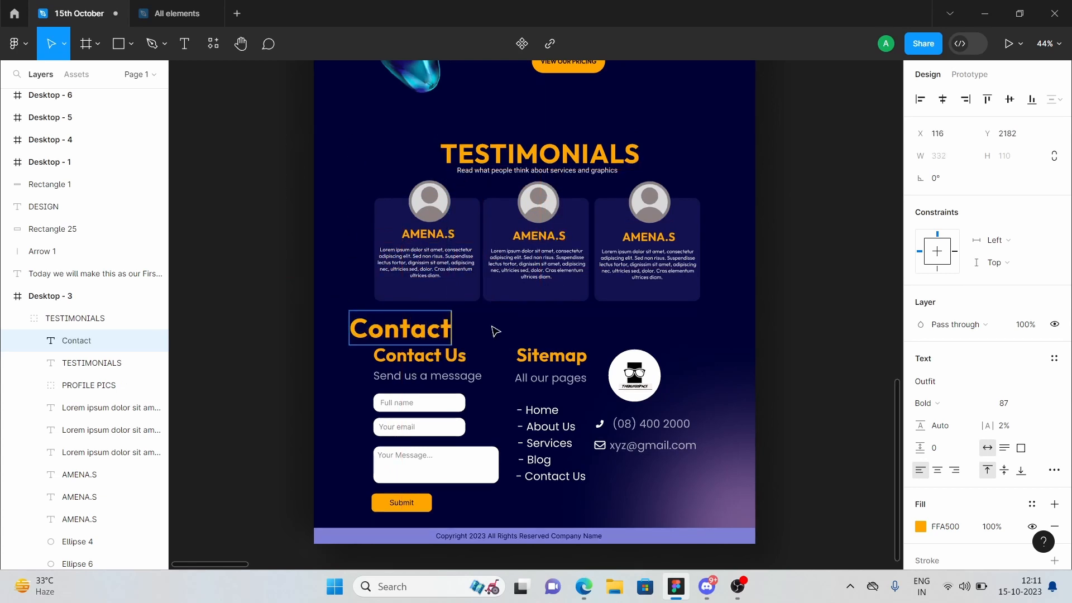
{"action": "type", "text": " Us"}
- Check the existing Contact Us heading's font size, set the copied heading to size 60, and delete the copy
{"action": "left_click", "coordinate": [451, 361]}
{"action": "double_click", "coordinate": [451, 360]}
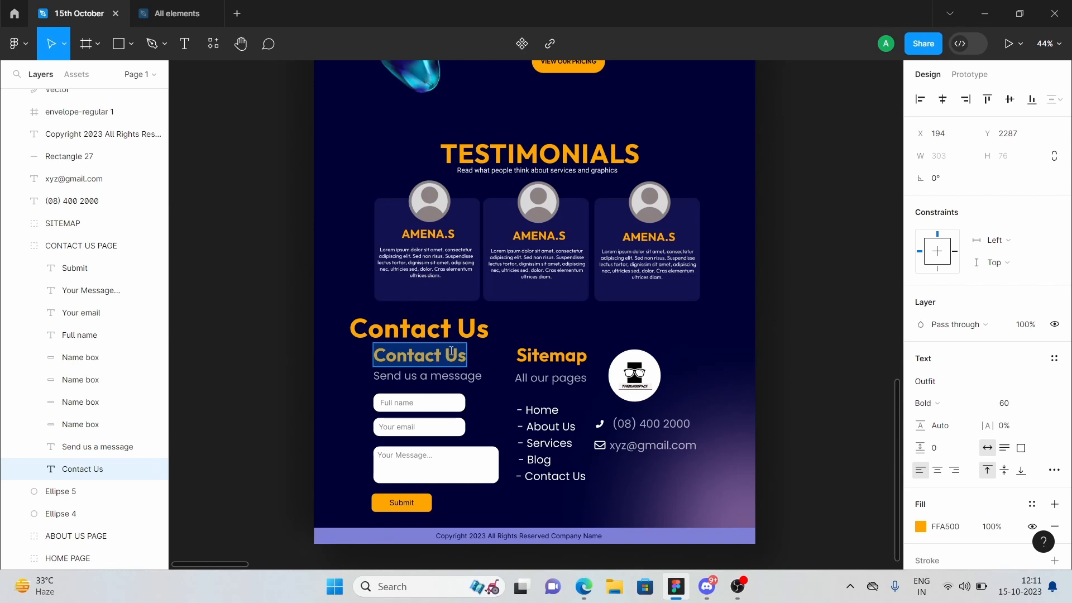
{"action": "double_click", "coordinate": [457, 339]}
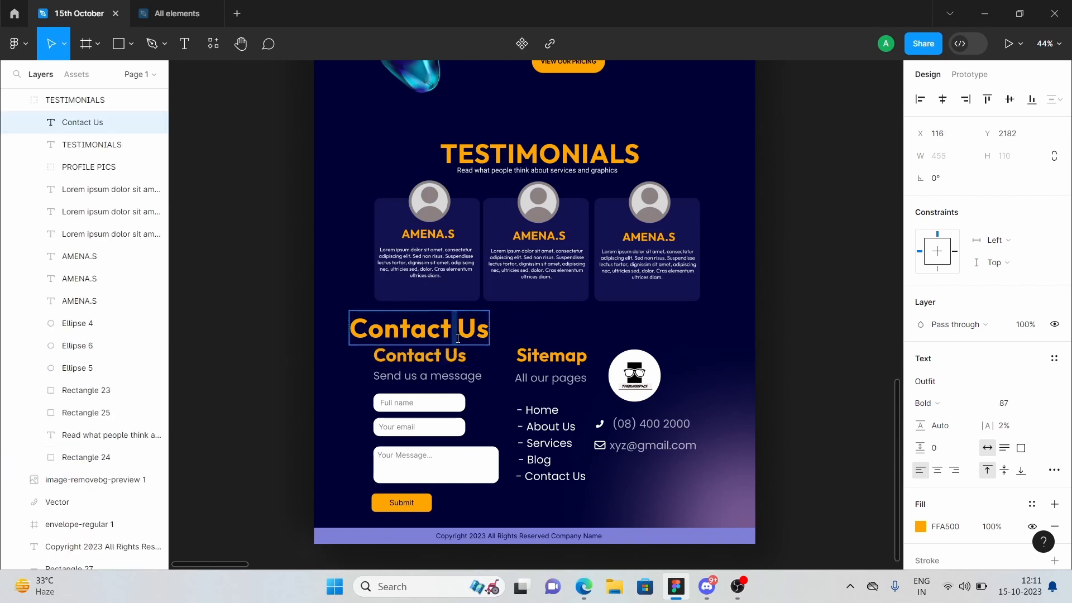
{"action": "key", "text": "ctrl+a"}
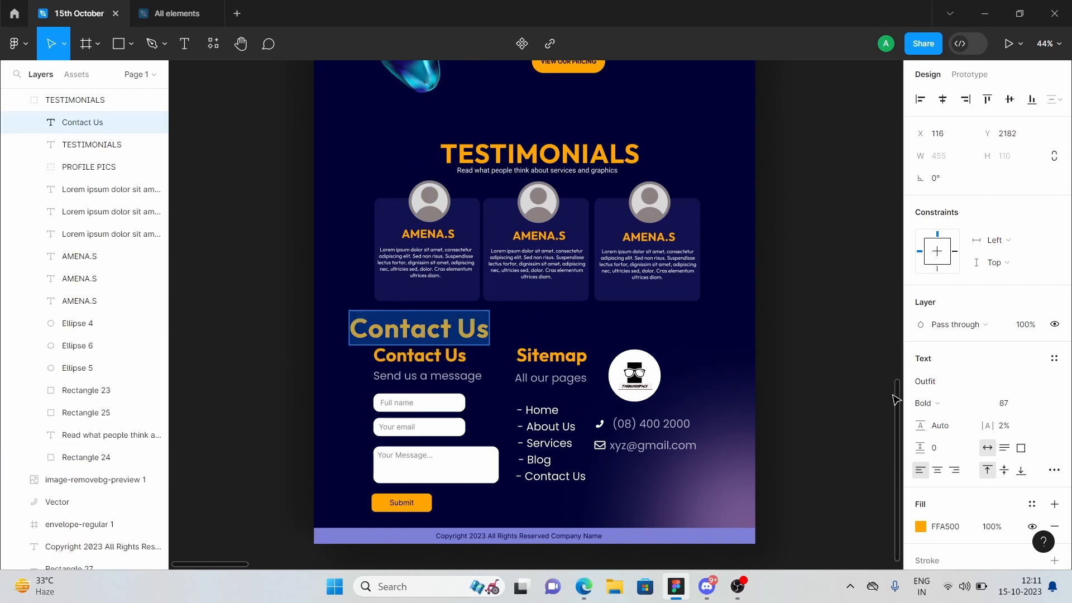
{"action": "left_click", "coordinate": [1013, 404]}
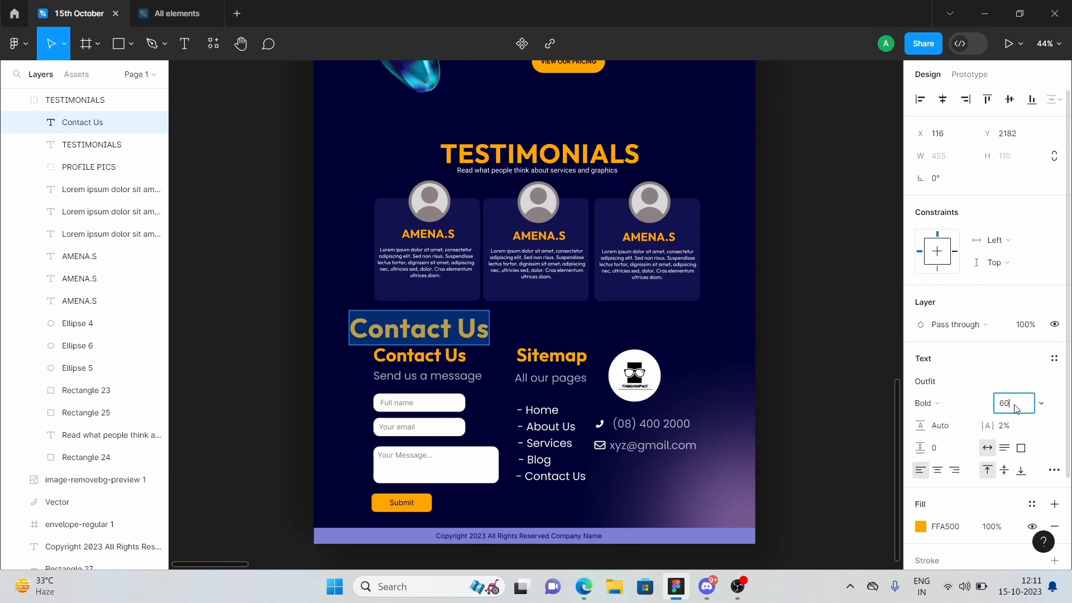
{"action": "key", "text": "Return"}
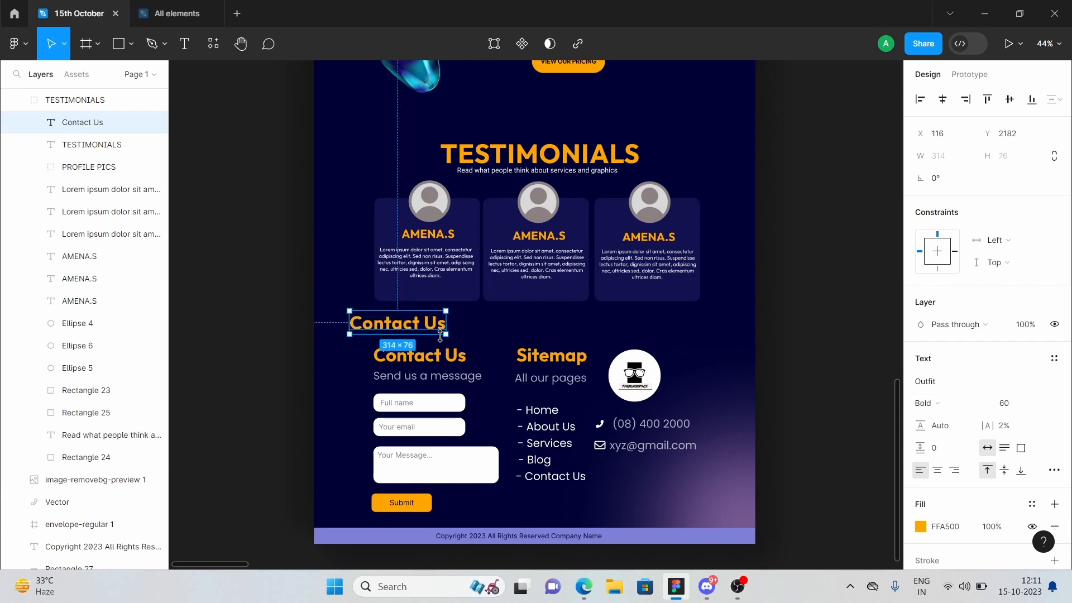
{"action": "key", "text": "Delete"}
- Show the 12-column layout grid on the Desktop - 3 frame
{"action": "scroll", "coordinate": [424, 351], "scroll_direction": "up", "scroll_amount": 5}
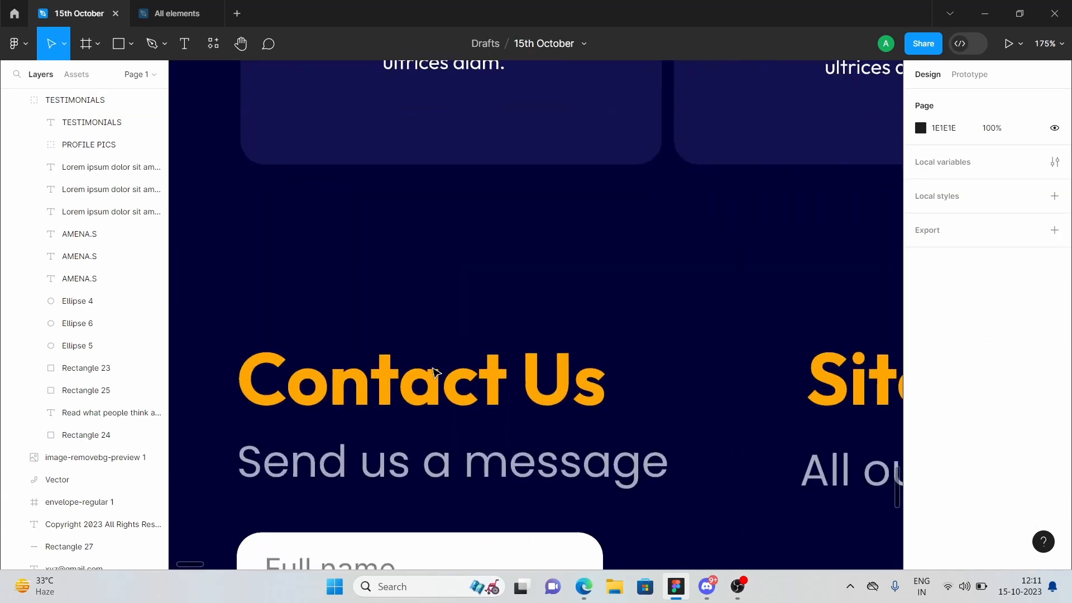
{"action": "left_click", "coordinate": [435, 372]}
{"action": "scroll", "coordinate": [435, 373], "scroll_direction": "down", "scroll_amount": 5}
{"action": "scroll", "coordinate": [425, 284], "scroll_direction": "up", "scroll_amount": 5}
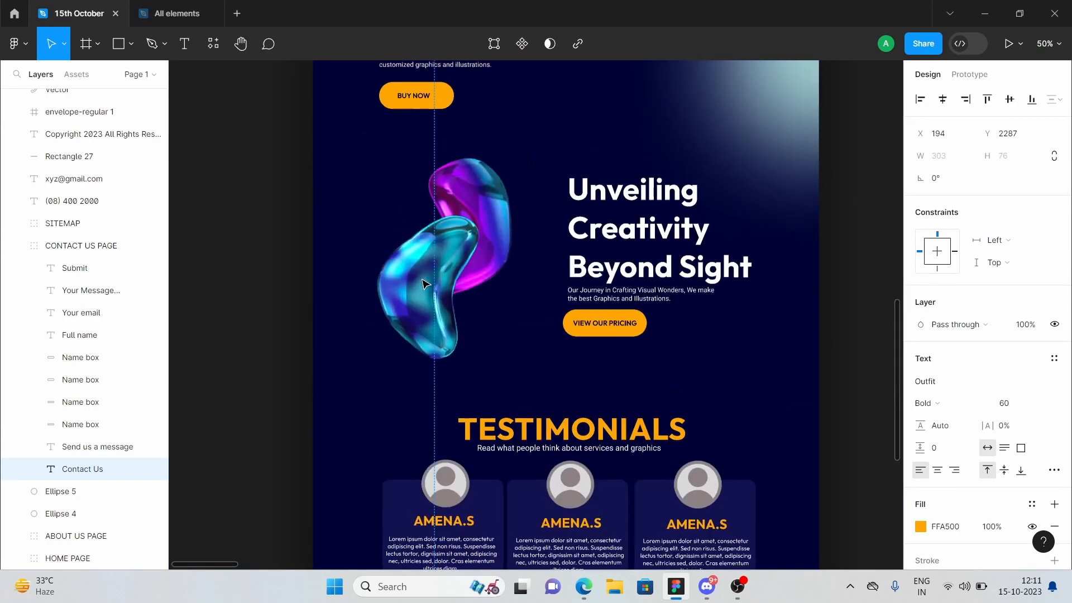
{"action": "scroll", "coordinate": [424, 284], "scroll_direction": "down", "scroll_amount": 4}
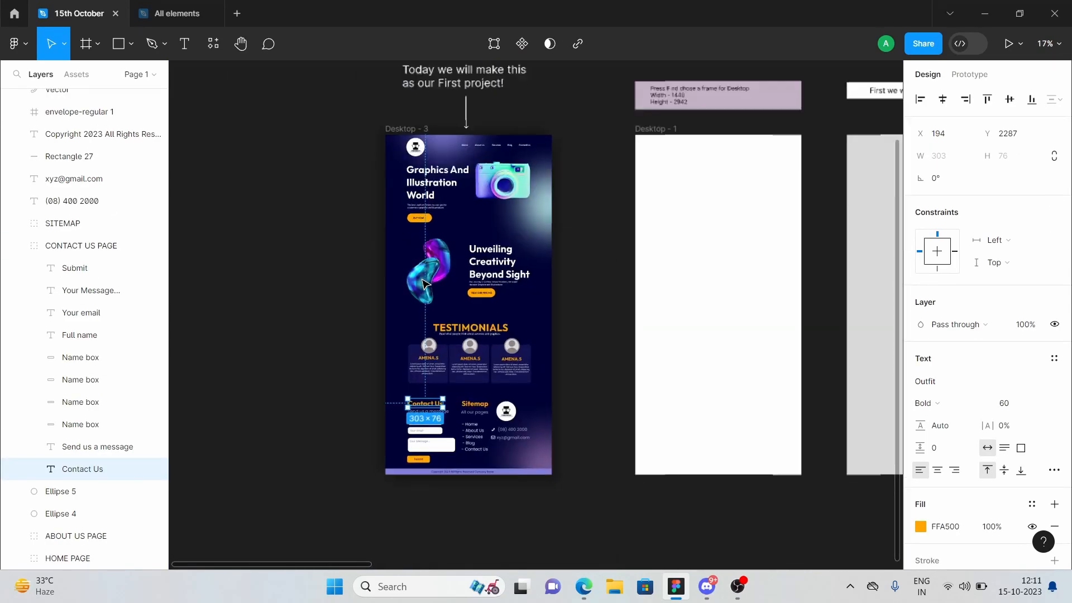
{"action": "left_click", "coordinate": [399, 137]}
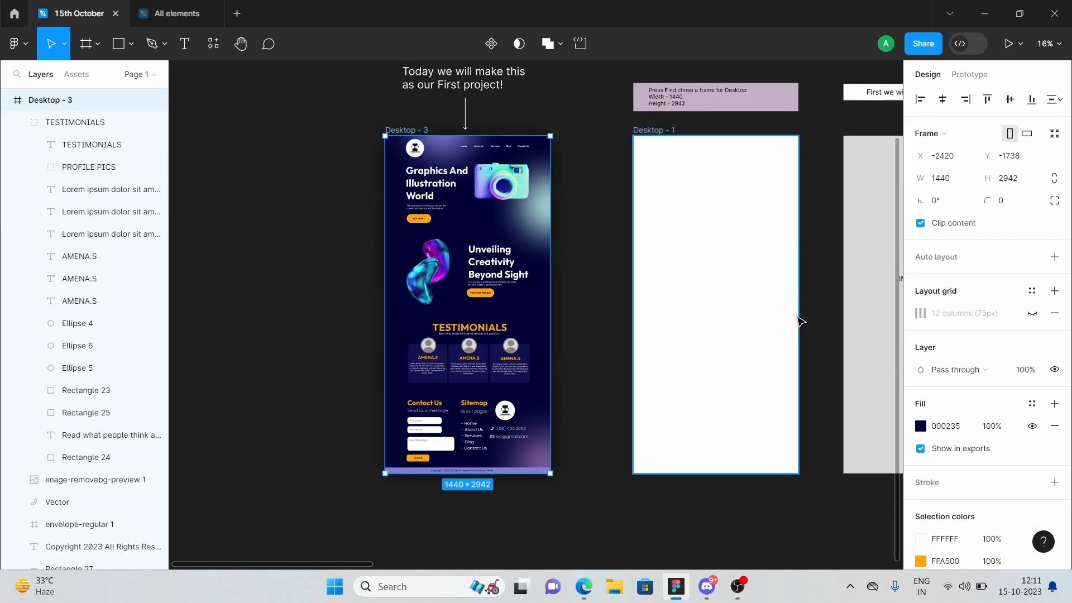
{"action": "left_click", "coordinate": [1032, 313]}
- Move the Contact Us heading and the "Send us a message" line to X 188, flush with the first grid column's edge
{"action": "scroll", "coordinate": [528, 411], "scroll_direction": "up", "scroll_amount": 4}
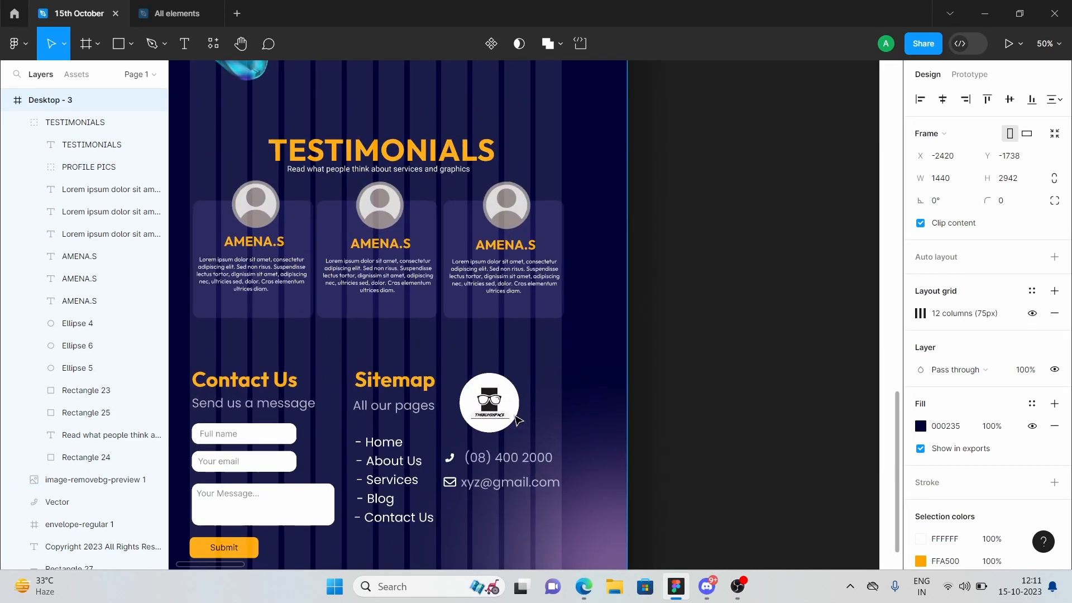
{"action": "scroll", "coordinate": [518, 420], "scroll_direction": "up", "scroll_amount": 5}
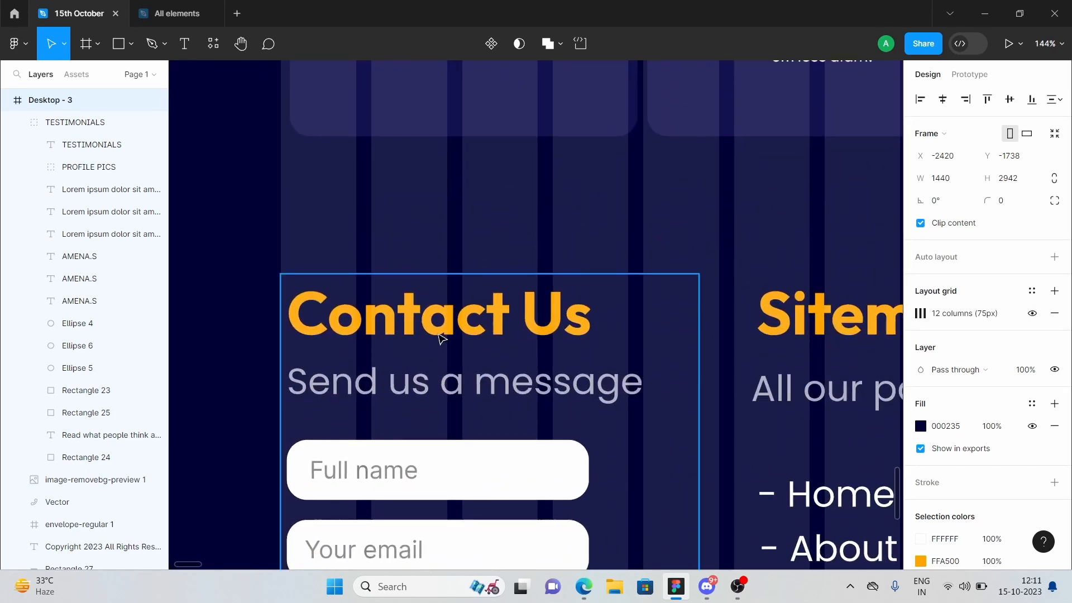
{"action": "double_click", "coordinate": [441, 337]}
{"action": "left_click_drag", "start_coordinate": [441, 327], "coordinate": [435, 326]}
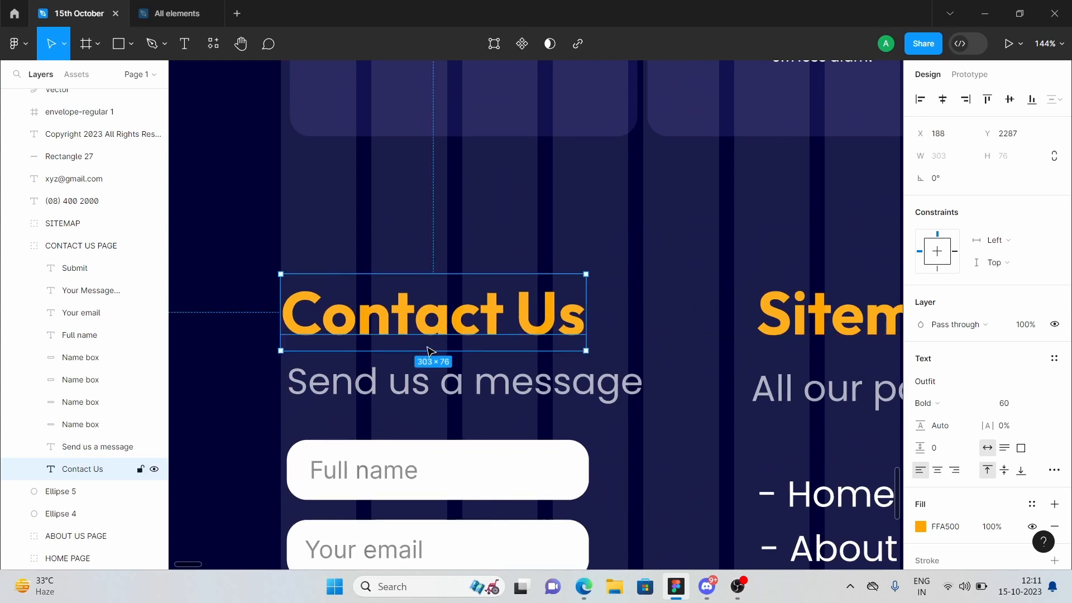
{"action": "left_click", "coordinate": [416, 400]}
{"action": "left_click_drag", "start_coordinate": [424, 398], "coordinate": [418, 396]}
- Examine the font, size, fill colour and opacity of the "Send us a message" text under the Contact Us heading
{"action": "double_click", "coordinate": [432, 397]}
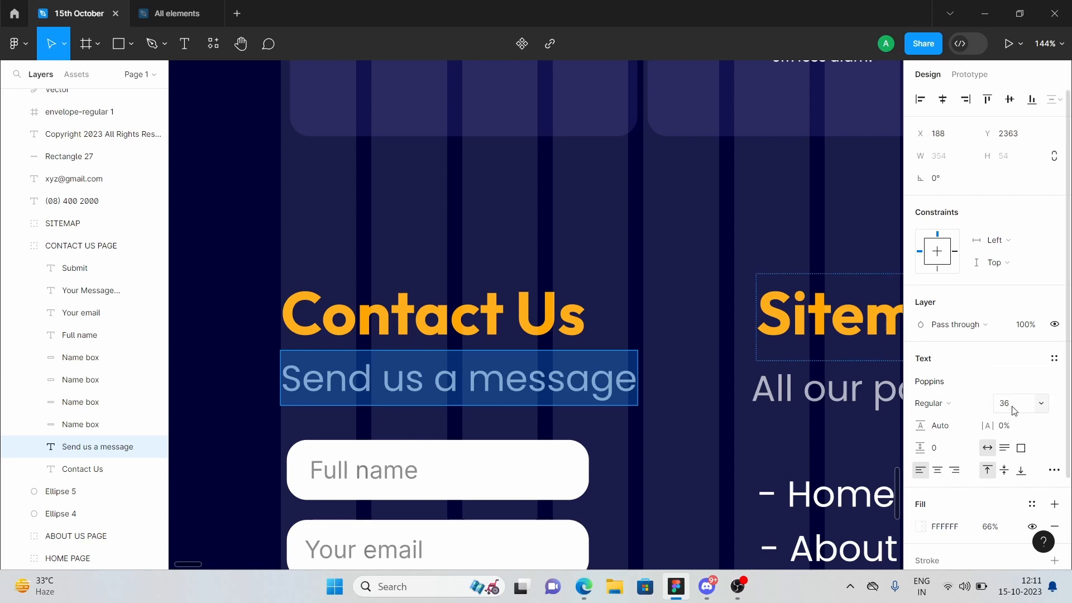
{"action": "left_click", "coordinate": [921, 527]}
{"action": "left_click", "coordinate": [998, 532]}
{"action": "key", "text": "Escape"}
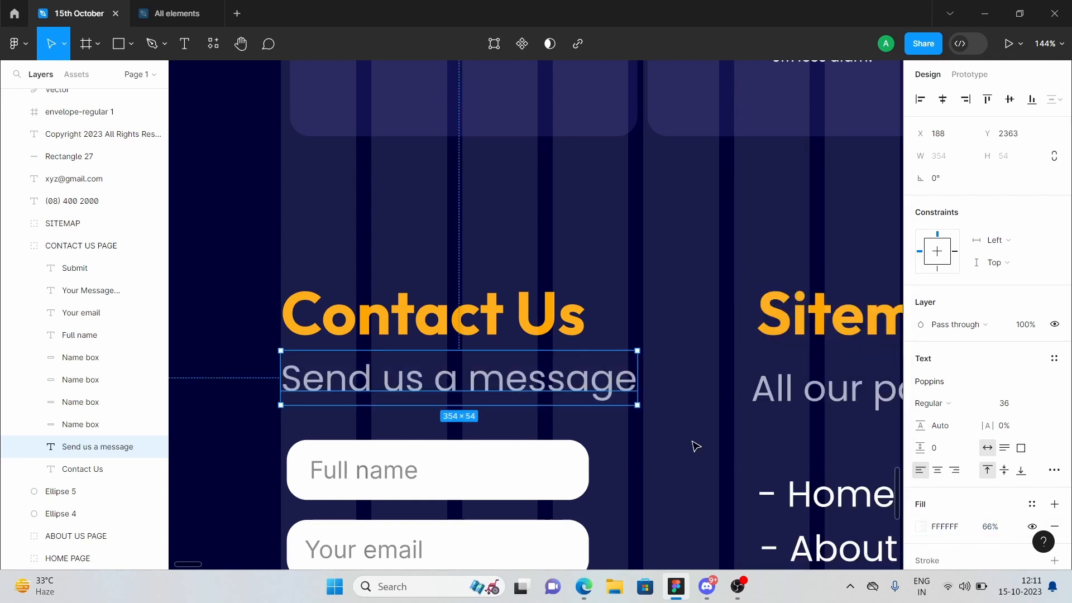
{"action": "key", "text": "Escape"}
{"action": "scroll", "coordinate": [695, 447], "scroll_direction": "down", "scroll_amount": 5}
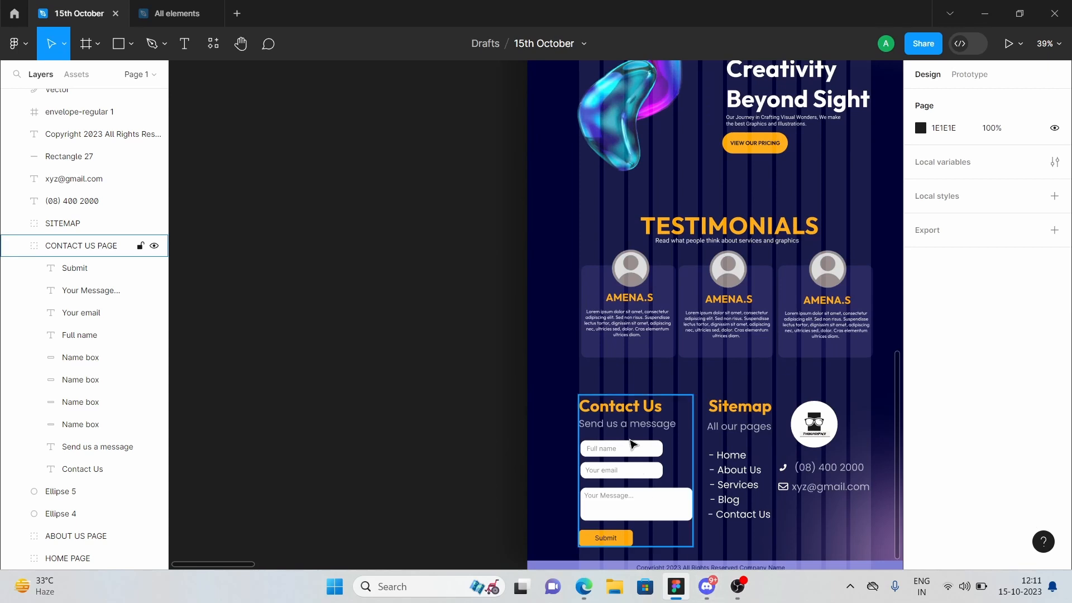
{"action": "scroll", "coordinate": [631, 444], "scroll_direction": "up", "scroll_amount": 4}
{"action": "scroll", "coordinate": [631, 444], "scroll_direction": "up", "scroll_amount": 1}
{"action": "left_click", "coordinate": [641, 387]}
{"action": "left_click", "coordinate": [641, 388]}
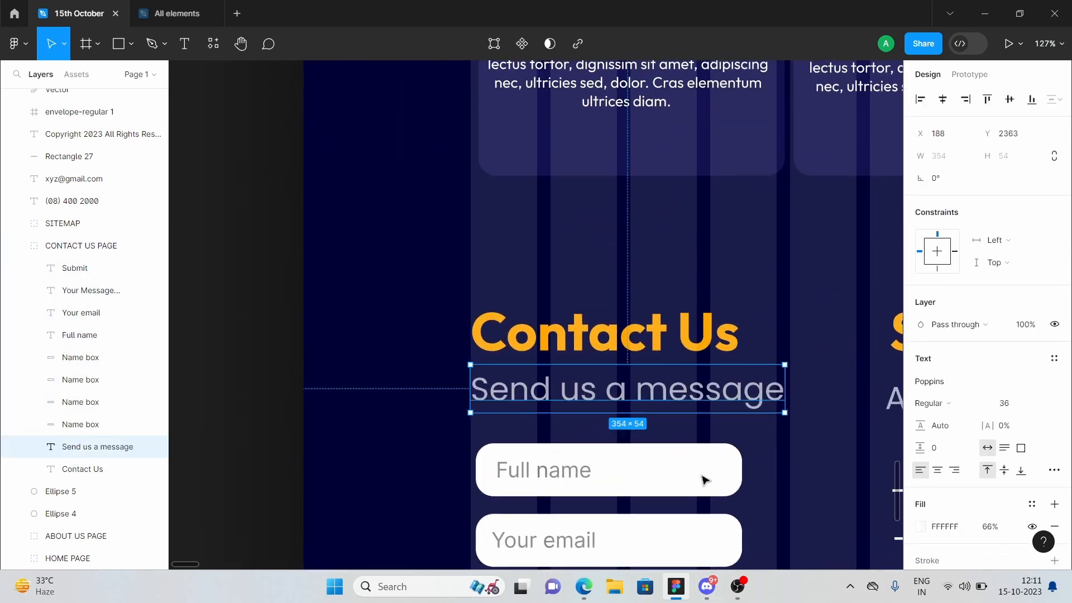
- Switch to Discord to read the UI DESIGNING EVENT chat, and return to the contact form in Figma
{"action": "left_click", "coordinate": [707, 595]}
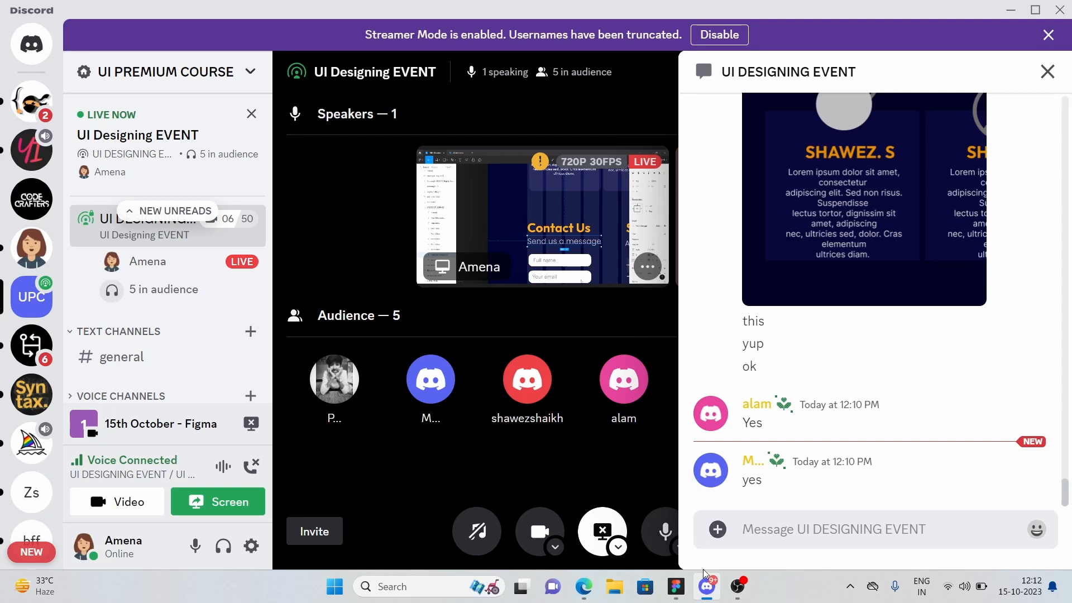
{"action": "left_click", "coordinate": [684, 597]}
{"action": "scroll", "coordinate": [637, 404], "scroll_direction": "down", "scroll_amount": 2}
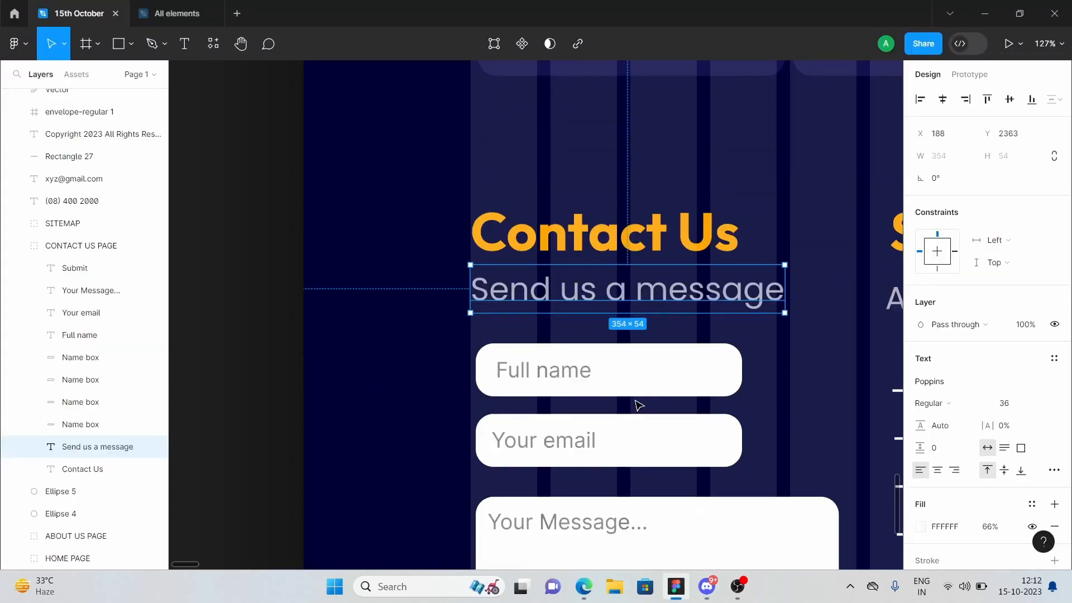
- Examine the Full name box's dimensions and corner radius, and its placeholder text's font and size
{"action": "left_click", "coordinate": [622, 376]}
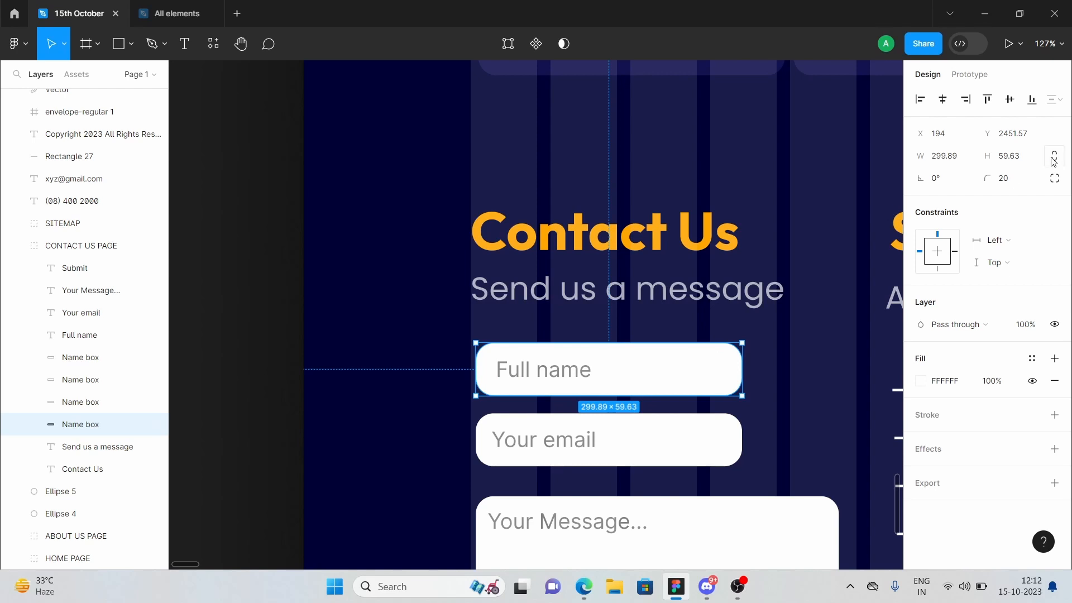
{"action": "left_click", "coordinate": [557, 371]}
{"action": "double_click", "coordinate": [558, 372]}
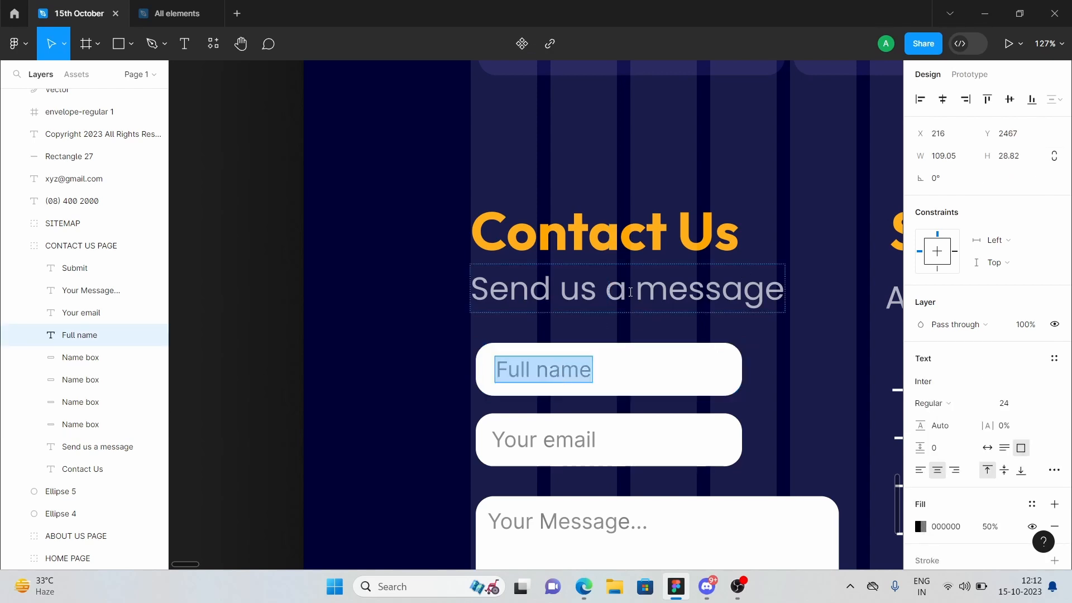
{"action": "scroll", "coordinate": [548, 374], "scroll_direction": "up", "scroll_amount": 5}
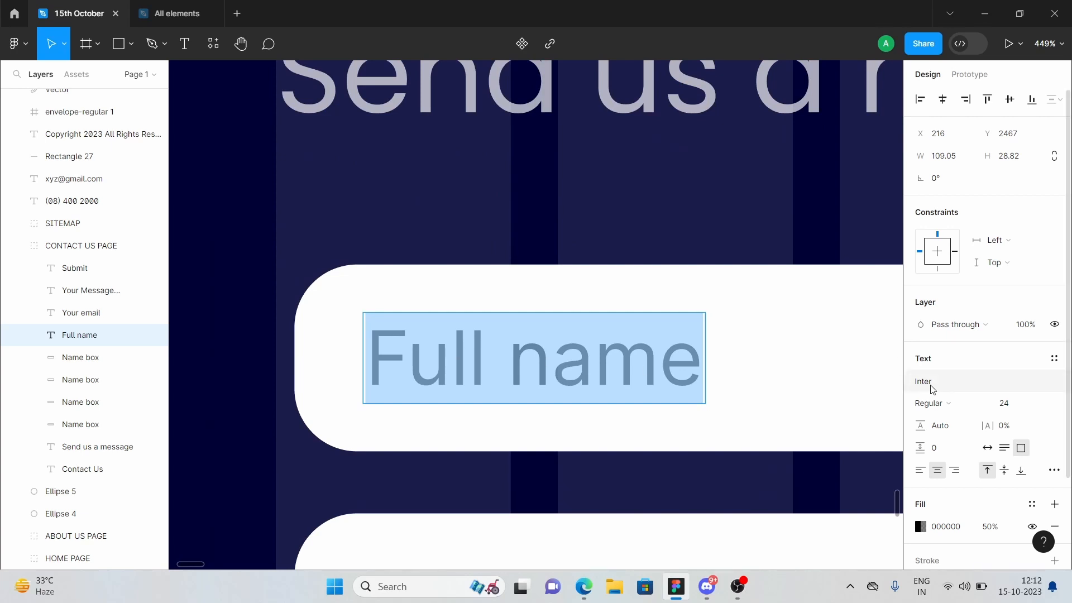
{"action": "left_click", "coordinate": [1030, 411]}
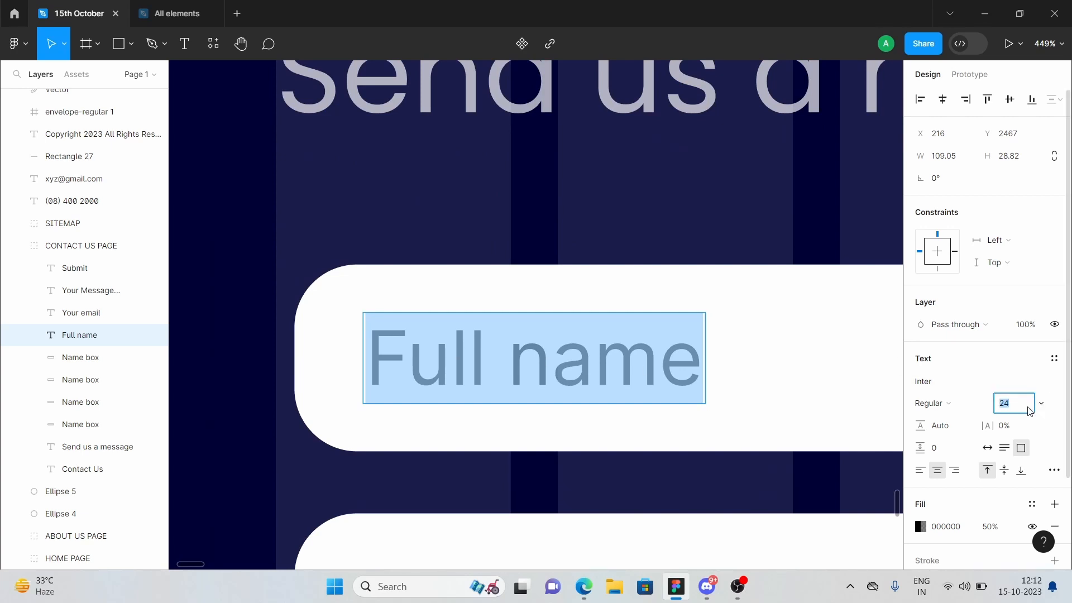
- Try left alignment on the Full name placeholder text and restore its centre alignment
{"action": "left_click", "coordinate": [939, 476]}
{"action": "left_click", "coordinate": [918, 472]}
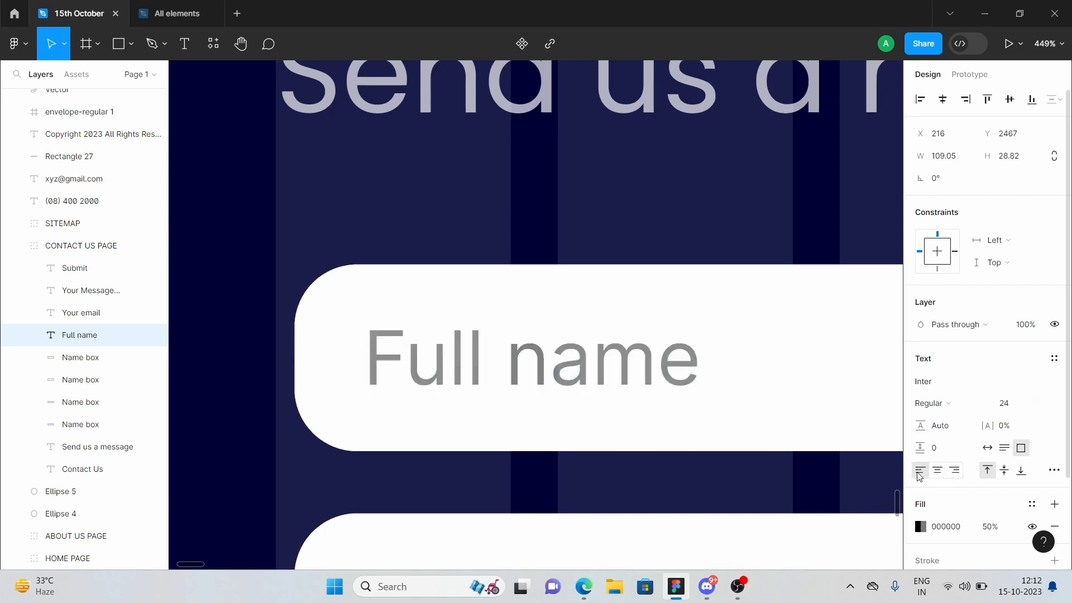
{"action": "left_click", "coordinate": [938, 472]}
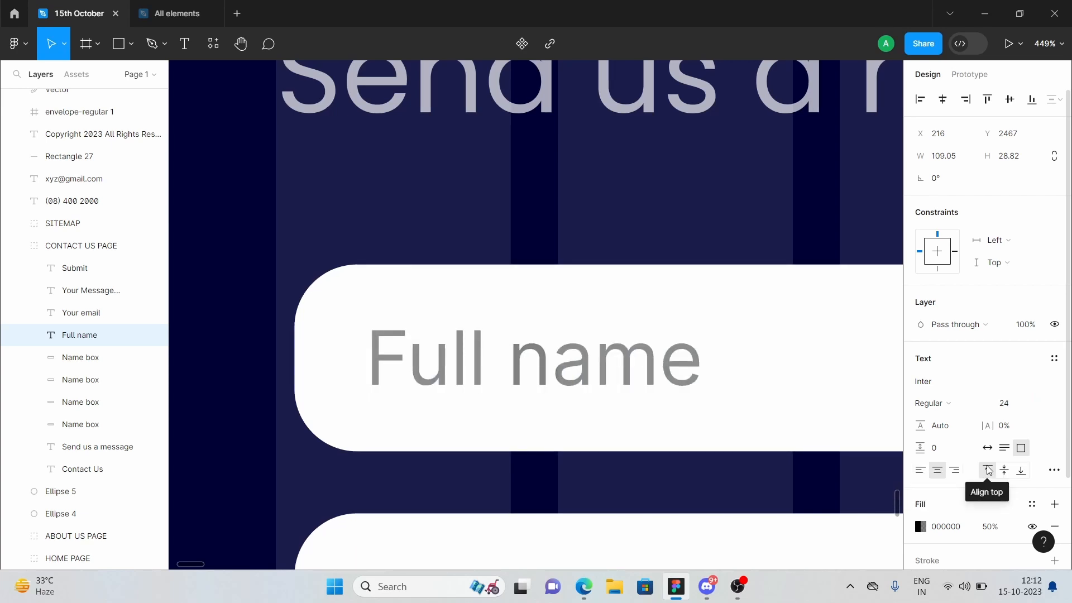
{"action": "scroll", "coordinate": [968, 491], "scroll_direction": "down", "scroll_amount": 1}
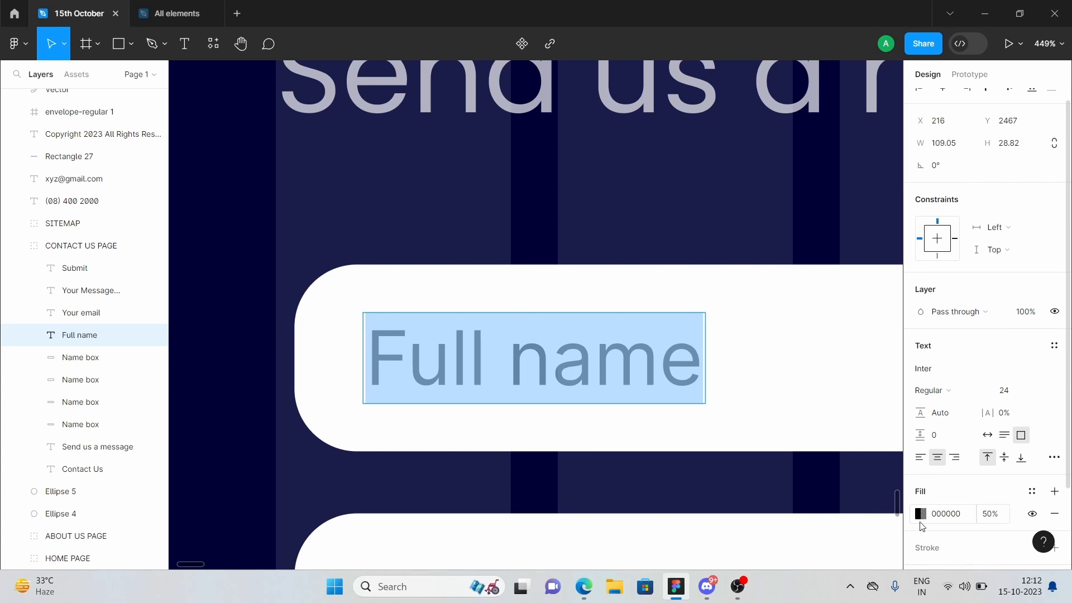
{"action": "key", "text": "Escape"}
- Examine the text settings of the "Your email" and "Your Message..." placeholders in the contact form
{"action": "scroll", "coordinate": [881, 503], "scroll_direction": "down", "scroll_amount": 5}
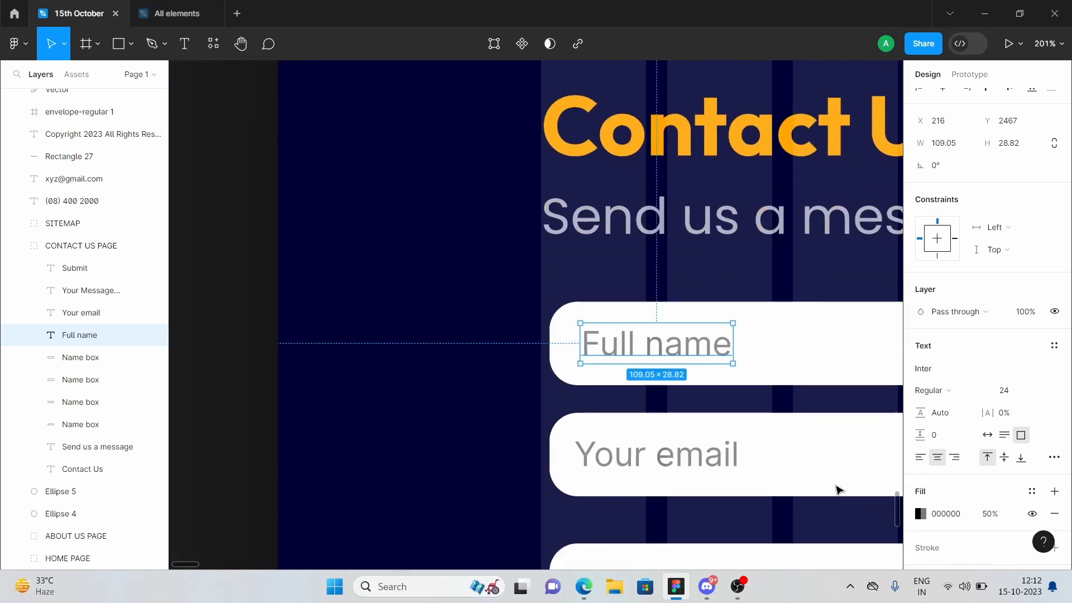
{"action": "left_click", "coordinate": [696, 460]}
{"action": "scroll", "coordinate": [698, 461], "scroll_direction": "down", "scroll_amount": 4}
{"action": "scroll", "coordinate": [697, 461], "scroll_direction": "right", "scroll_amount": 3}
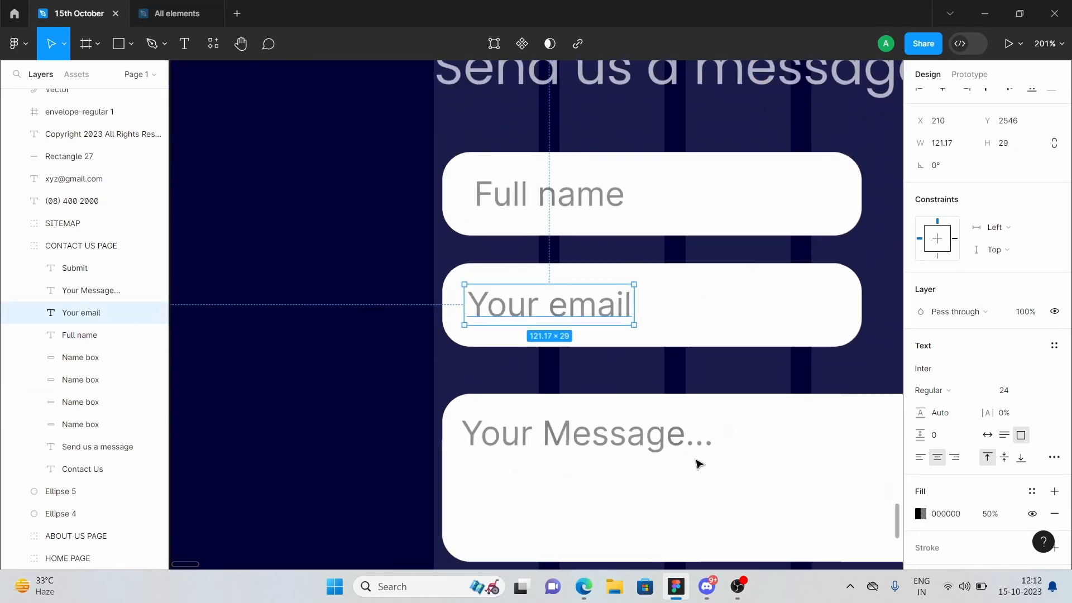
{"action": "left_click", "coordinate": [643, 423]}
{"action": "scroll", "coordinate": [643, 423], "scroll_direction": "down", "scroll_amount": 3}
{"action": "scroll", "coordinate": [645, 423], "scroll_direction": "down", "scroll_amount": 4}
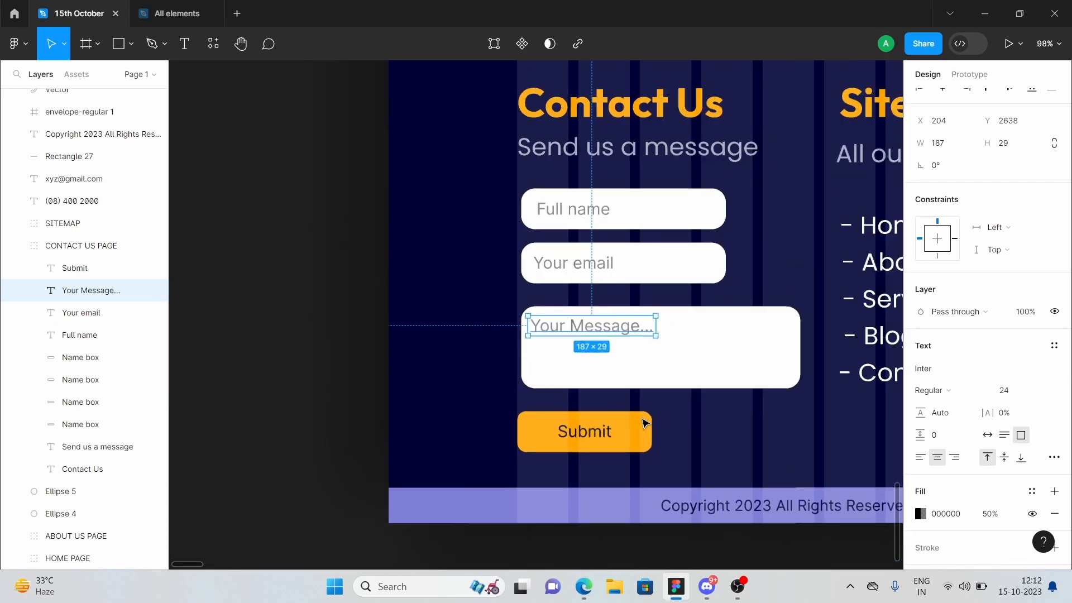
- Examine the contact form's Submit button, including its rectangle's dimensions, corner radius and fill
{"action": "scroll", "coordinate": [643, 424], "scroll_direction": "down", "scroll_amount": 1}
{"action": "scroll", "coordinate": [644, 424], "scroll_direction": "right", "scroll_amount": 2}
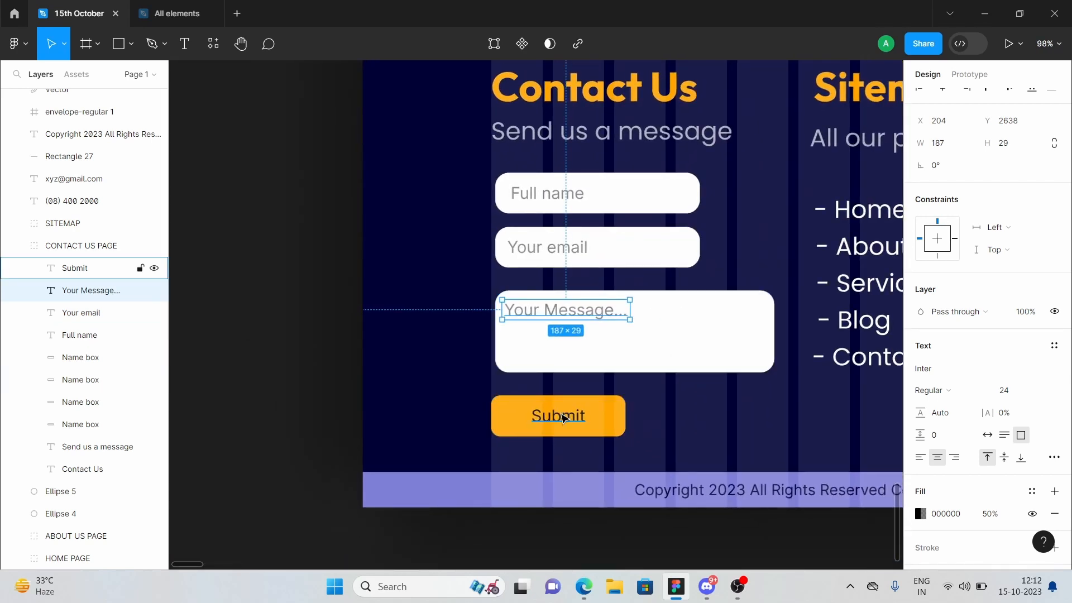
{"action": "scroll", "coordinate": [564, 418], "scroll_direction": "up", "scroll_amount": 4}
{"action": "scroll", "coordinate": [555, 416], "scroll_direction": "down", "scroll_amount": 3}
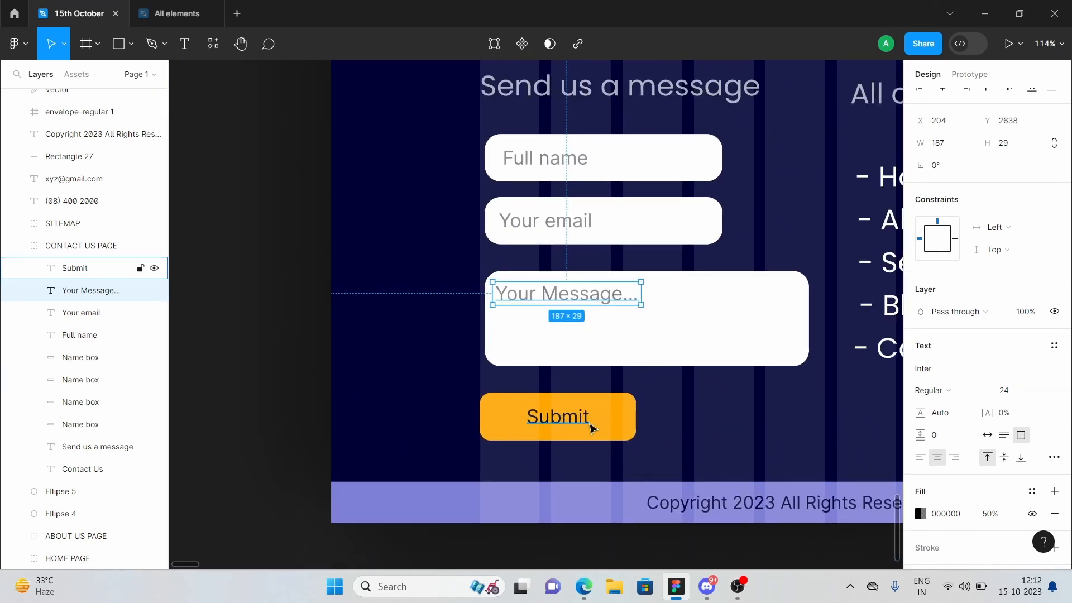
{"action": "left_click", "coordinate": [607, 428]}
{"action": "scroll", "coordinate": [609, 427], "scroll_direction": "down", "scroll_amount": 2}
{"action": "scroll", "coordinate": [609, 427], "scroll_direction": "down", "scroll_amount": 1}
{"action": "scroll", "coordinate": [609, 427], "scroll_direction": "right", "scroll_amount": 1}
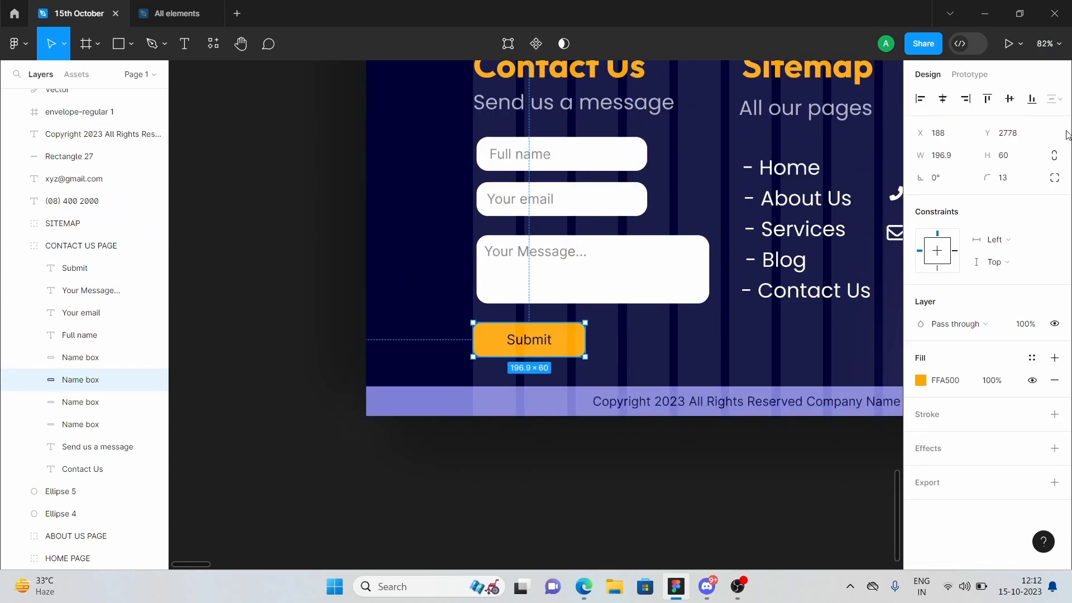
- Examine the footer's Sitemap links, logo, phone and e-mail details, and the copyright bar beneath them
{"action": "scroll", "coordinate": [749, 314], "scroll_direction": "up", "scroll_amount": 3}
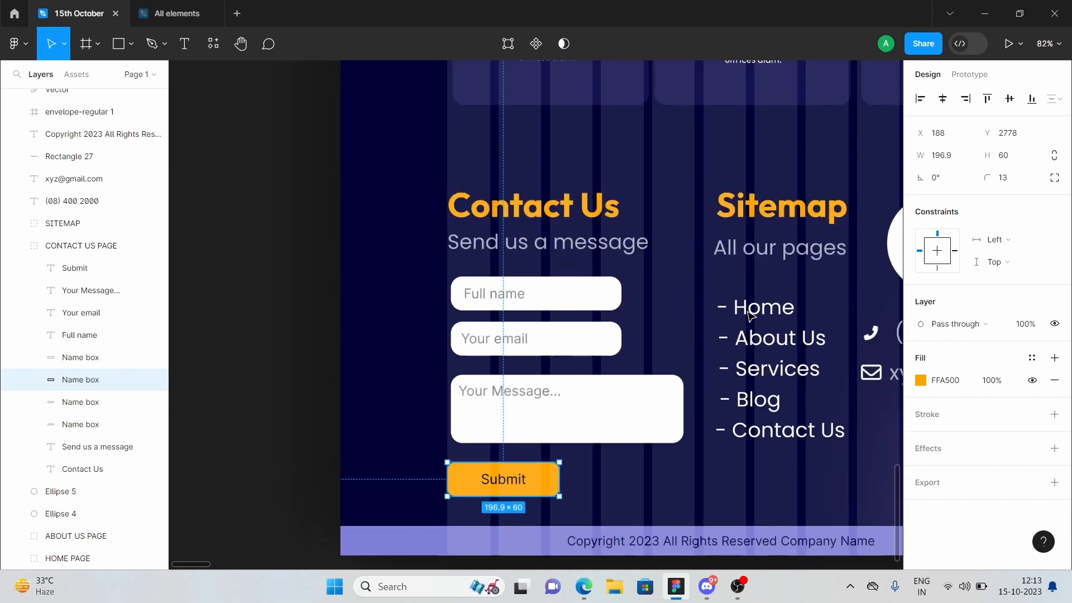
{"action": "scroll", "coordinate": [750, 314], "scroll_direction": "right", "scroll_amount": 3}
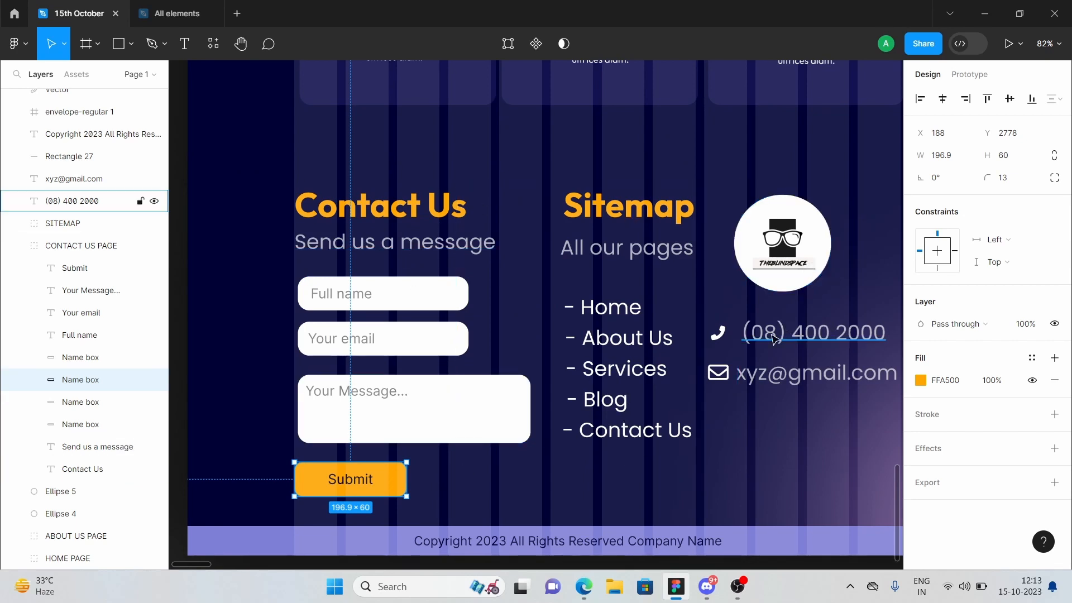
{"action": "scroll", "coordinate": [806, 378], "scroll_direction": "right", "scroll_amount": 3}
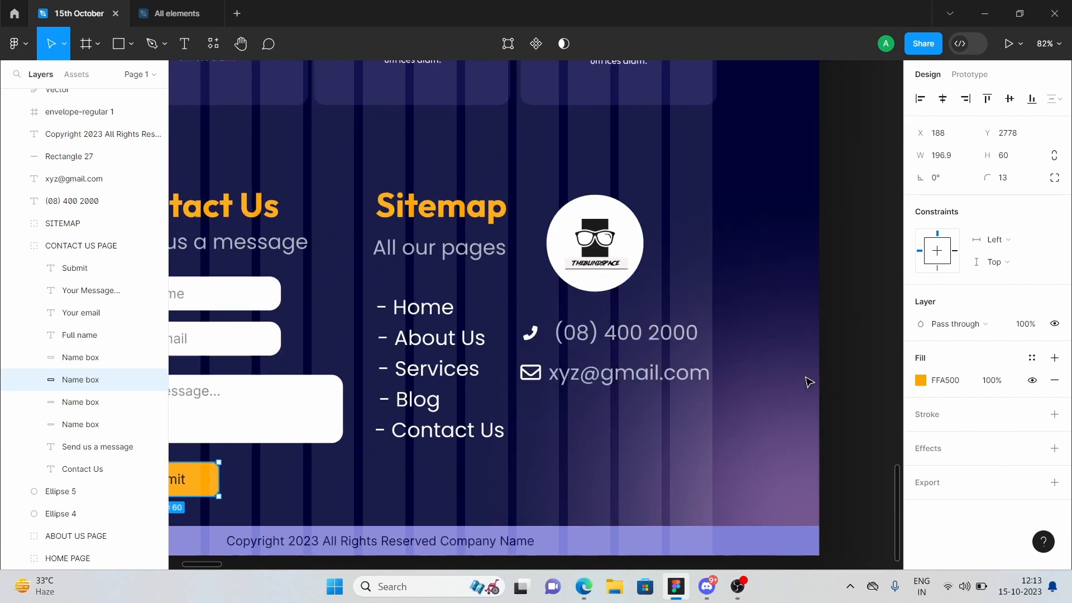
{"action": "scroll", "coordinate": [806, 378], "scroll_direction": "down", "scroll_amount": 4}
{"action": "scroll", "coordinate": [733, 417], "scroll_direction": "up", "scroll_amount": 4}
{"action": "scroll", "coordinate": [732, 417], "scroll_direction": "down", "scroll_amount": 1}
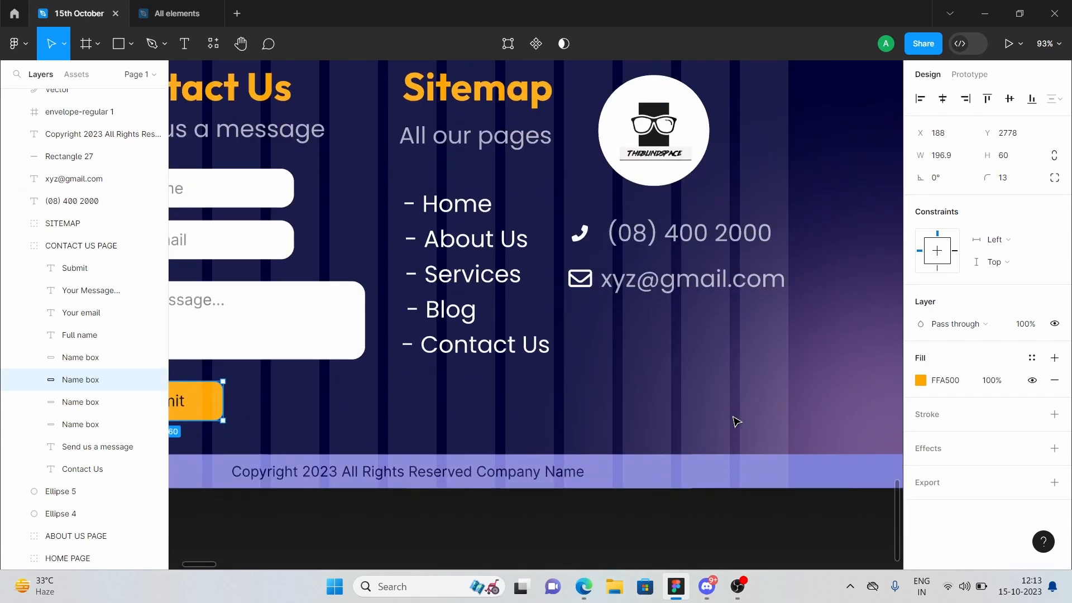
{"action": "scroll", "coordinate": [735, 424], "scroll_direction": "down", "scroll_amount": 3}
{"action": "left_click", "coordinate": [878, 331]}
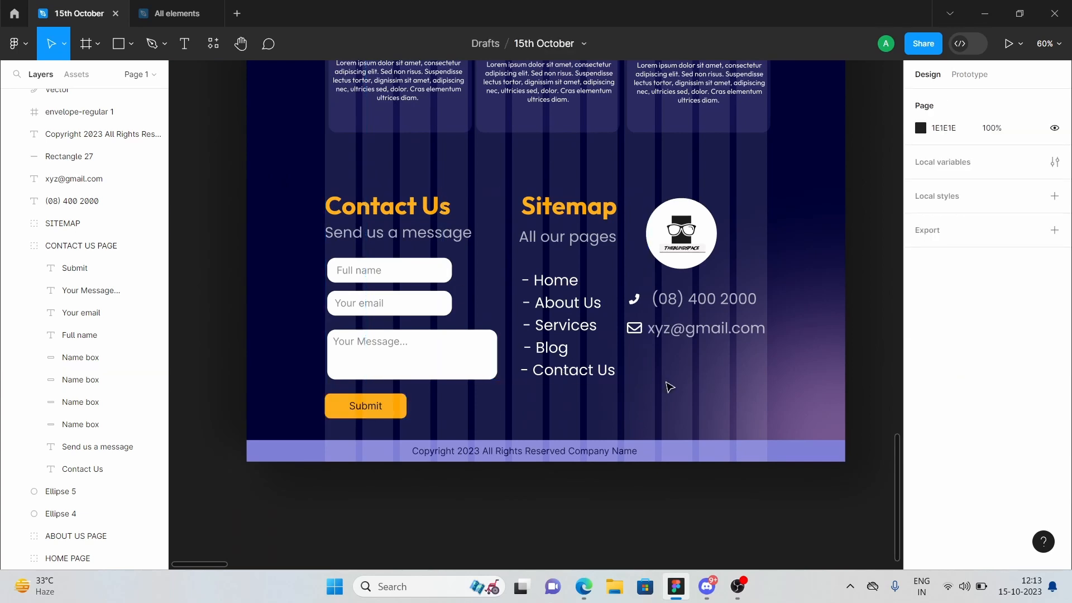
- Select the blurred purple glow ellipse behind the home page header and check the class chat on Discord
{"action": "scroll", "coordinate": [813, 403], "scroll_direction": "down", "scroll_amount": 5}
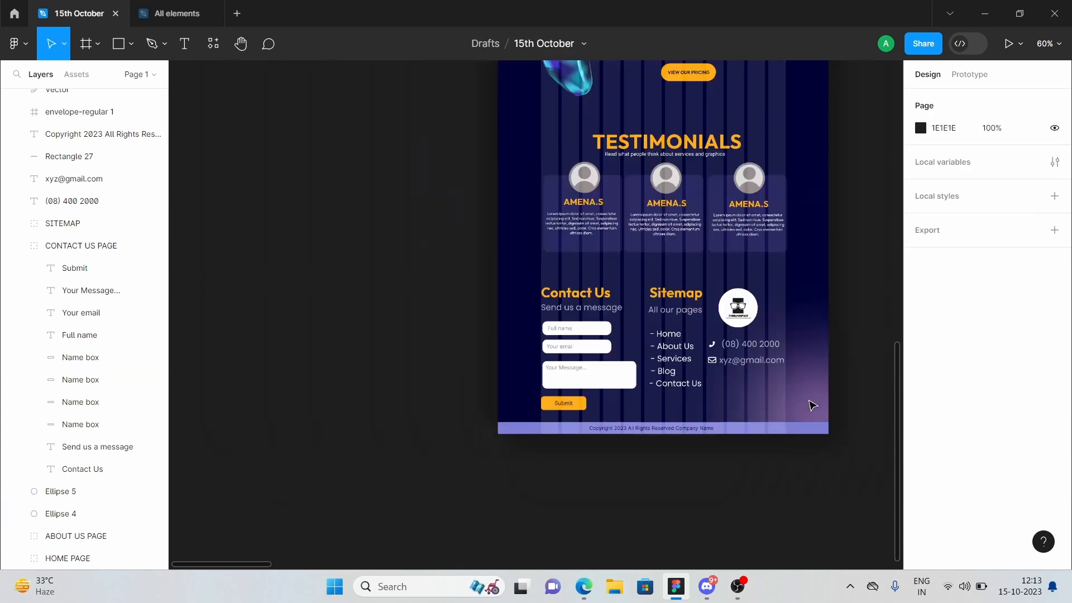
{"action": "scroll", "coordinate": [814, 406], "scroll_direction": "up", "scroll_amount": 2}
{"action": "left_click", "coordinate": [709, 222]}
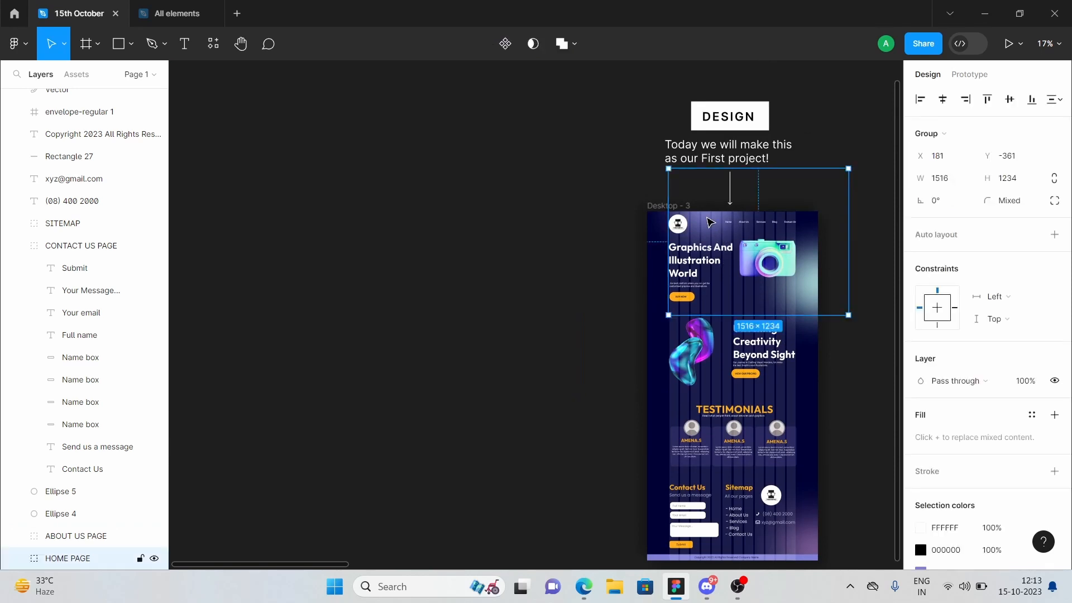
{"action": "scroll", "coordinate": [710, 222], "scroll_direction": "up", "scroll_amount": 7}
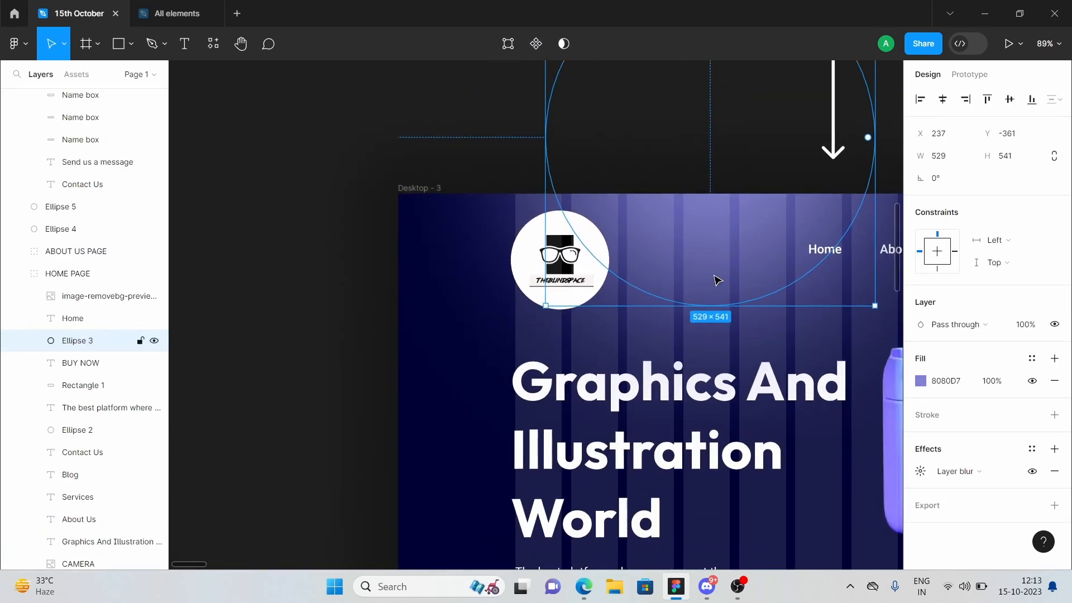
{"action": "scroll", "coordinate": [714, 280], "scroll_direction": "down", "scroll_amount": 3}
{"action": "scroll", "coordinate": [595, 271], "scroll_direction": "up", "scroll_amount": 2}
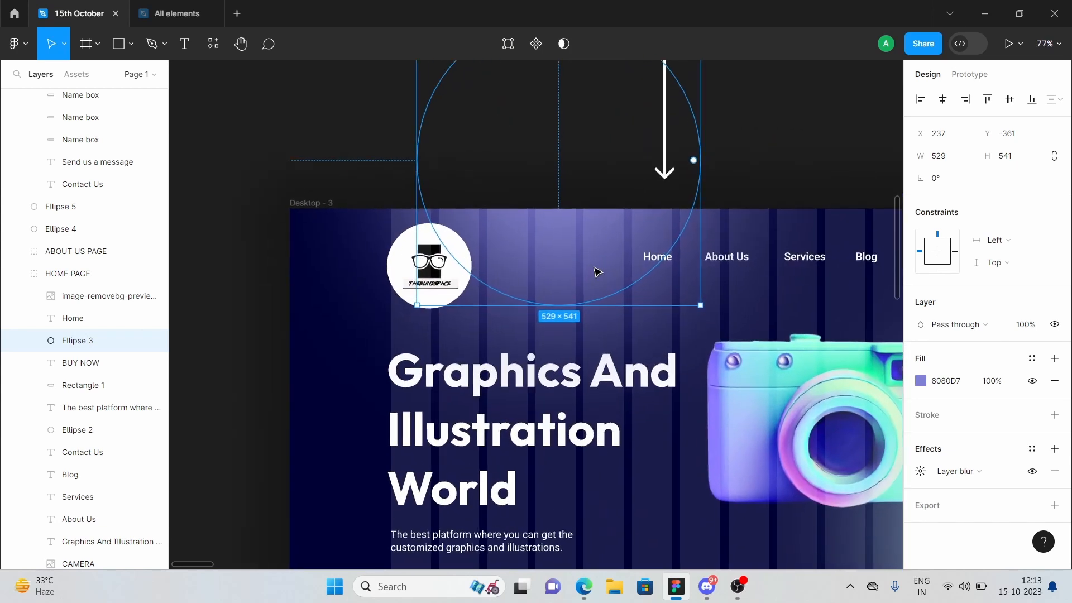
{"action": "left_click", "coordinate": [708, 581]}
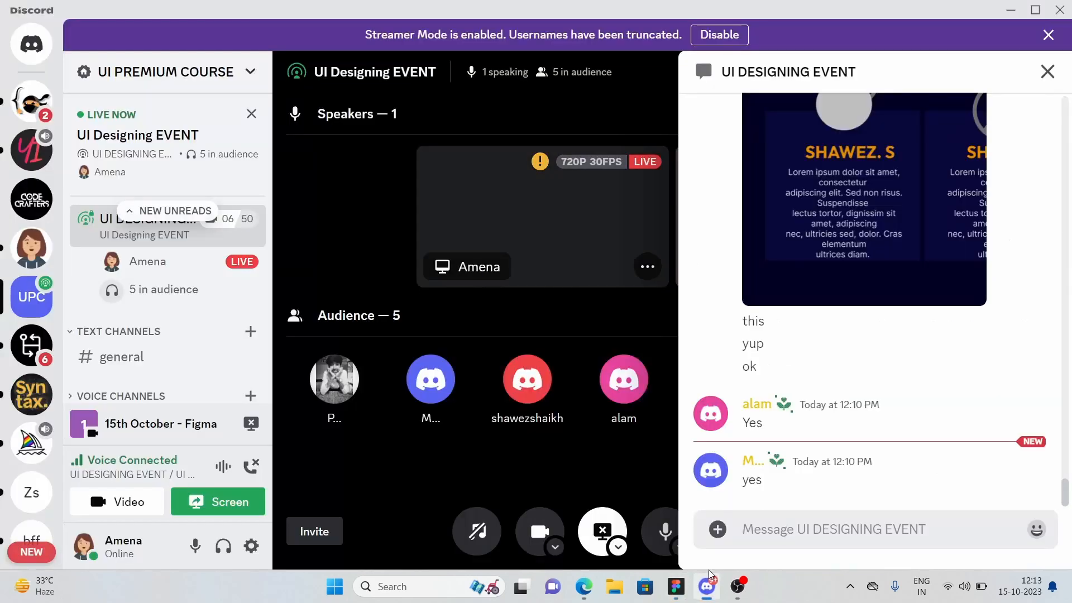
{"action": "left_click", "coordinate": [675, 585]}
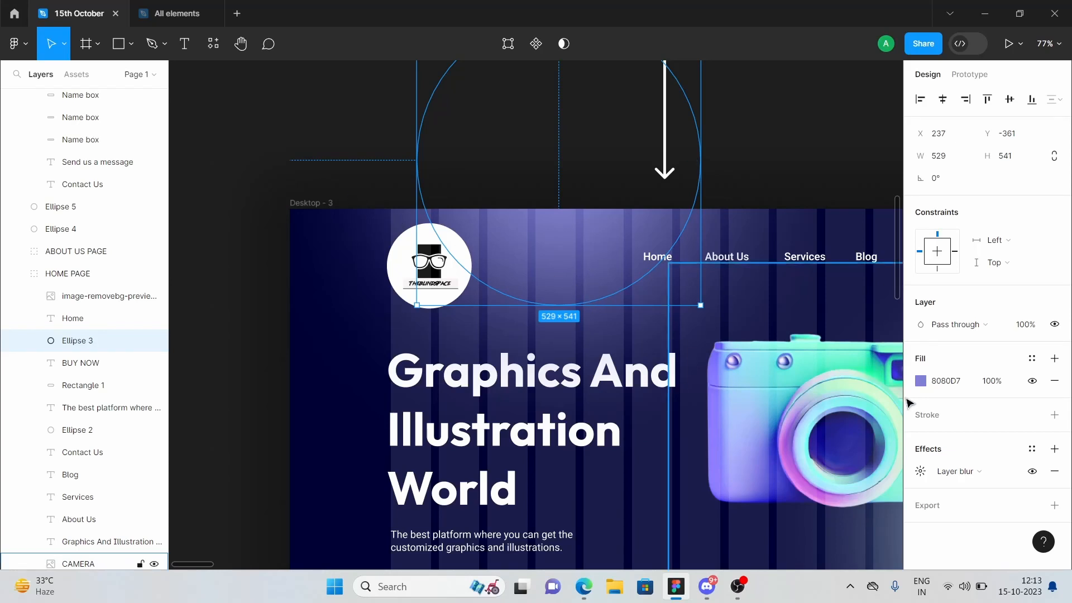
- Copy the header glow ellipse's fill code 8080D7 and post it in the UI DESIGNING EVENT chat on Discord
{"action": "left_click", "coordinate": [942, 384]}
{"action": "key", "text": "ctrl+c"}
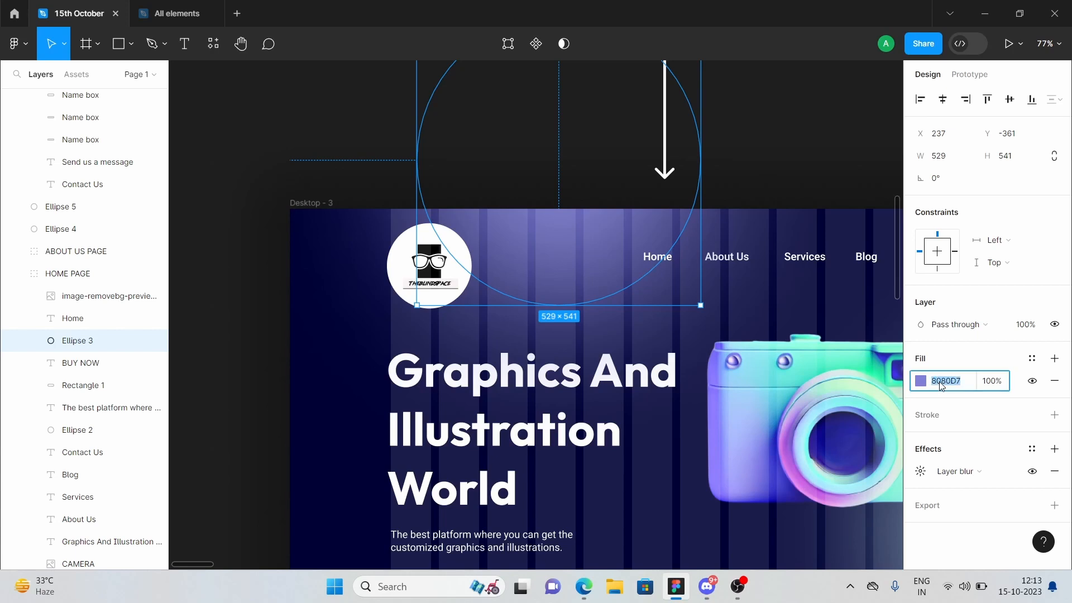
{"action": "left_click", "coordinate": [707, 587]}
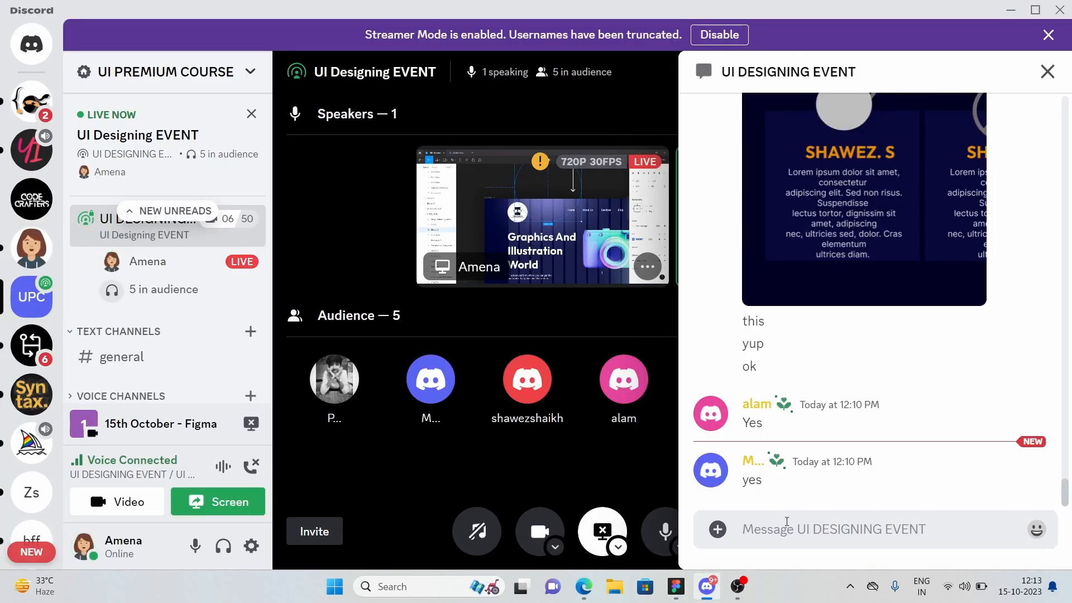
{"action": "key", "text": "ctrl+v"}
{"action": "key", "text": "Return"}
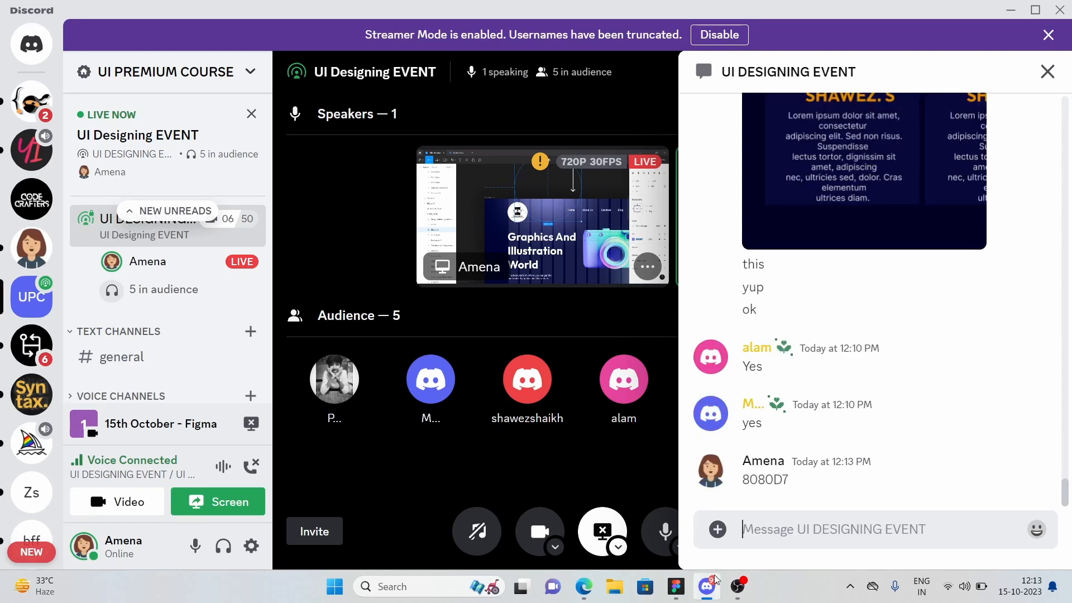
- Return to Figma and examine the header glow ellipse's layer blur setting and how far it extends beyond the frame
{"action": "left_click", "coordinate": [675, 586]}
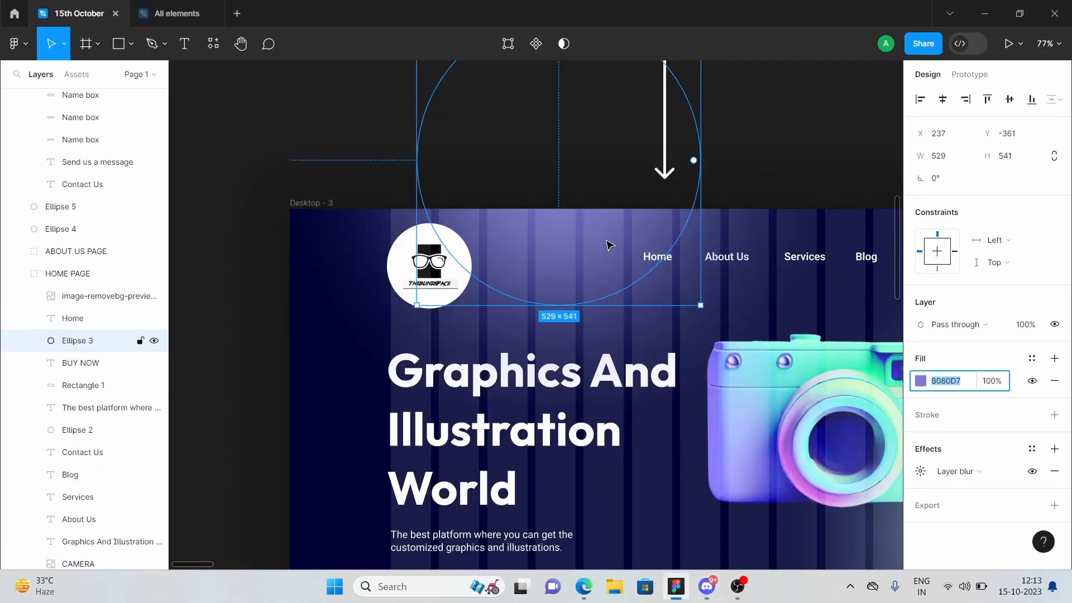
{"action": "left_click", "coordinate": [961, 529]}
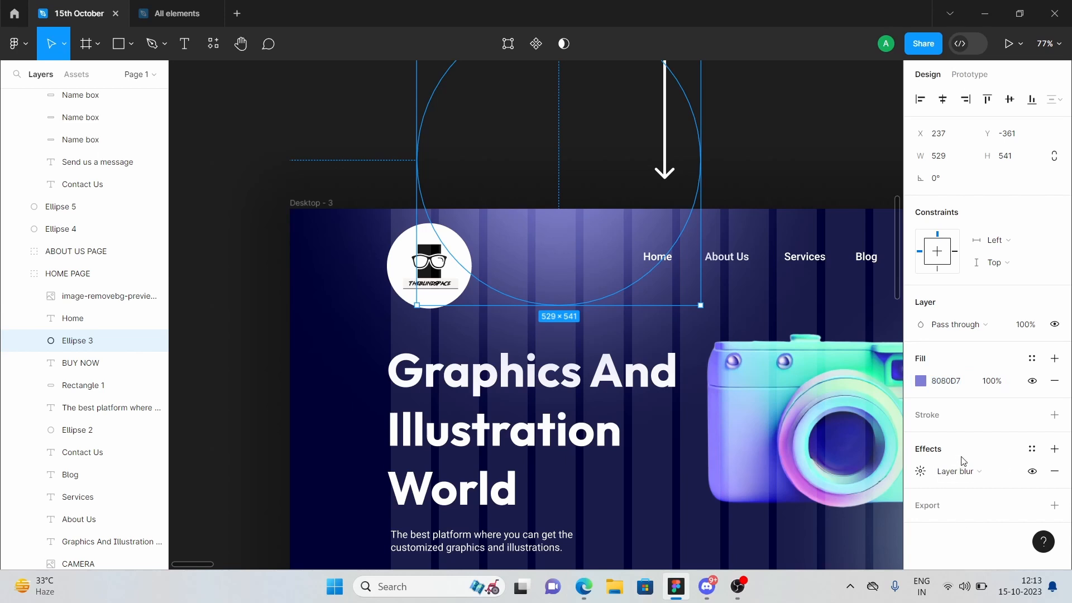
{"action": "left_click", "coordinate": [921, 471]}
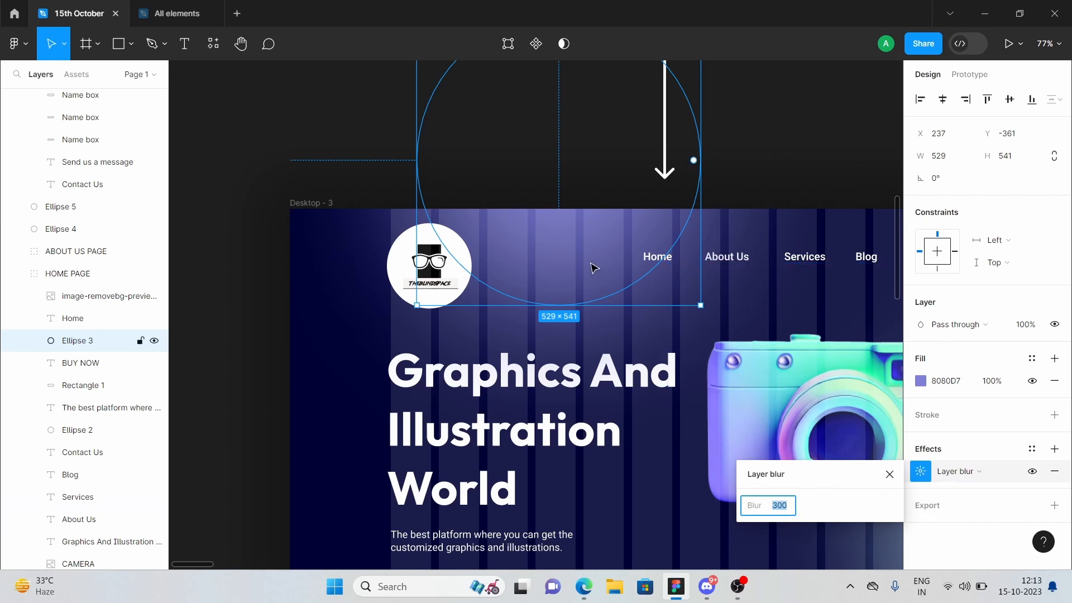
{"action": "left_click", "coordinate": [762, 167]}
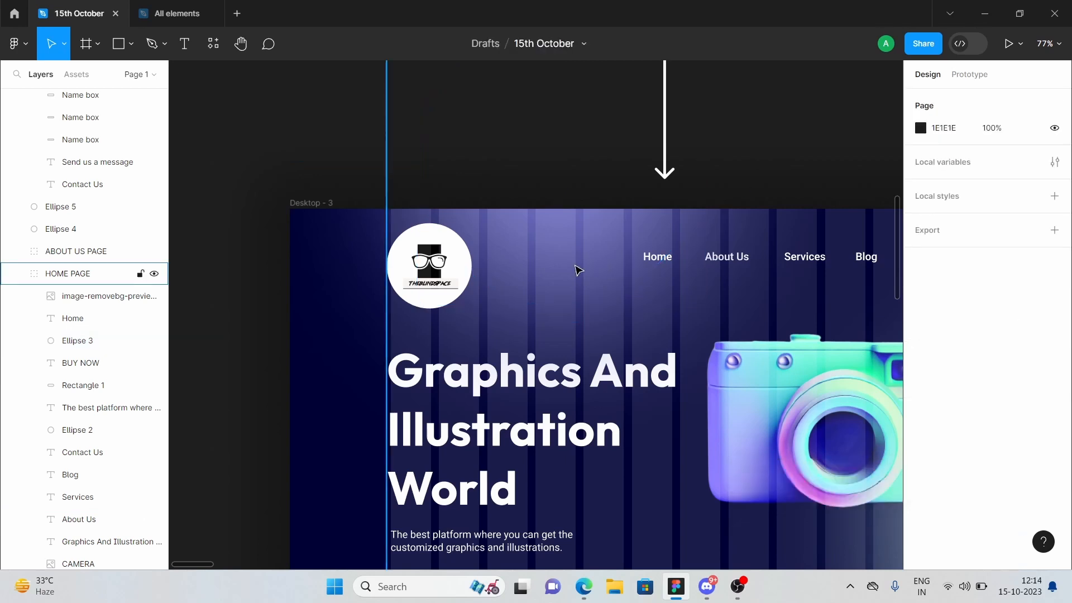
{"action": "double_click", "coordinate": [578, 243]}
{"action": "scroll", "coordinate": [576, 242], "scroll_direction": "down", "scroll_amount": 2}
{"action": "scroll", "coordinate": [574, 238], "scroll_direction": "down", "scroll_amount": 3}
{"action": "scroll", "coordinate": [573, 239], "scroll_direction": "down", "scroll_amount": 1}
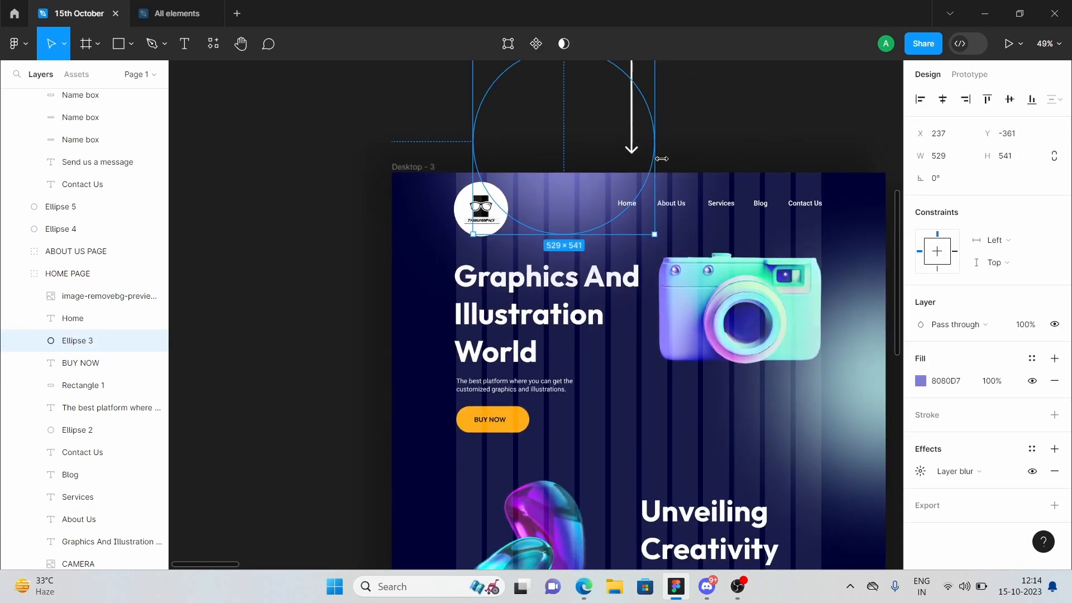
{"action": "left_click", "coordinate": [685, 149]}
- Copy the fill code AAD9D9 of the blurred teal ellipse beside the camera and post it in the Discord event chat
{"action": "double_click", "coordinate": [852, 378]}
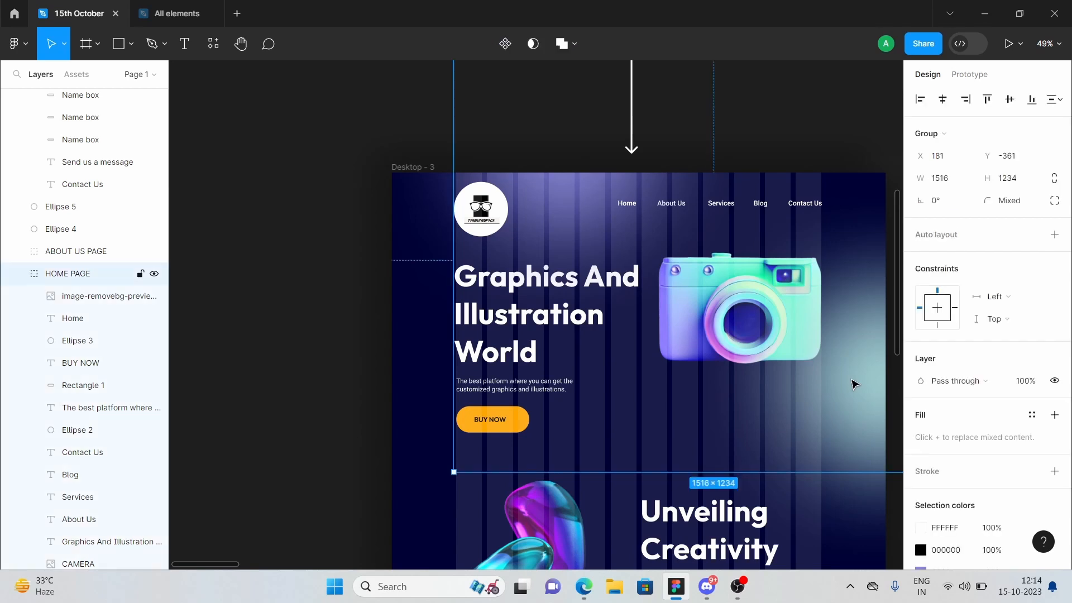
{"action": "left_click", "coordinate": [943, 384]}
{"action": "key", "text": "ctrl+c"}
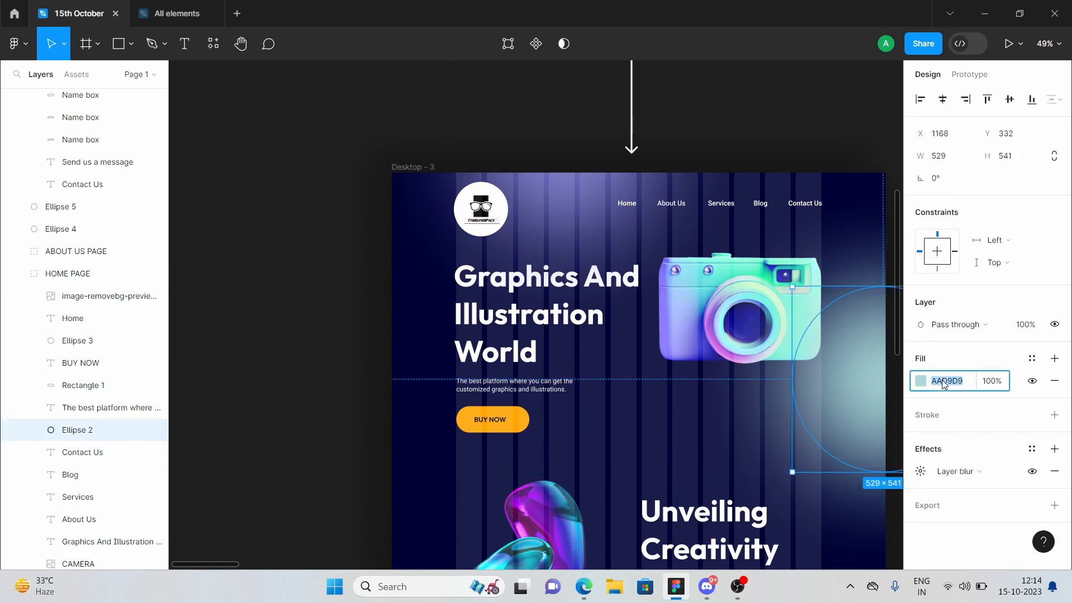
{"action": "left_click", "coordinate": [707, 586]}
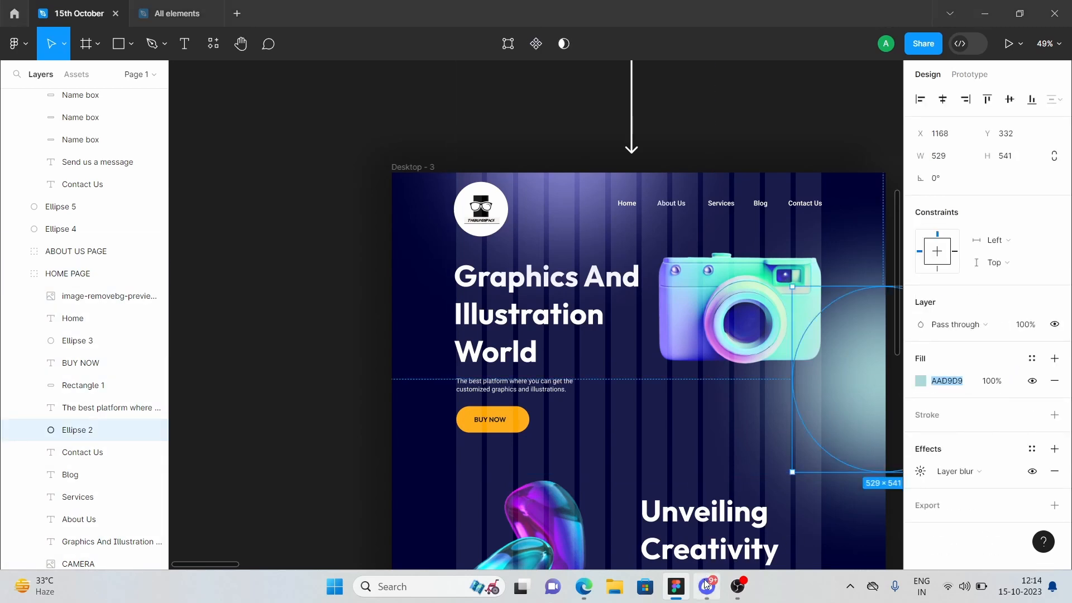
{"action": "key", "text": "ctrl+v"}
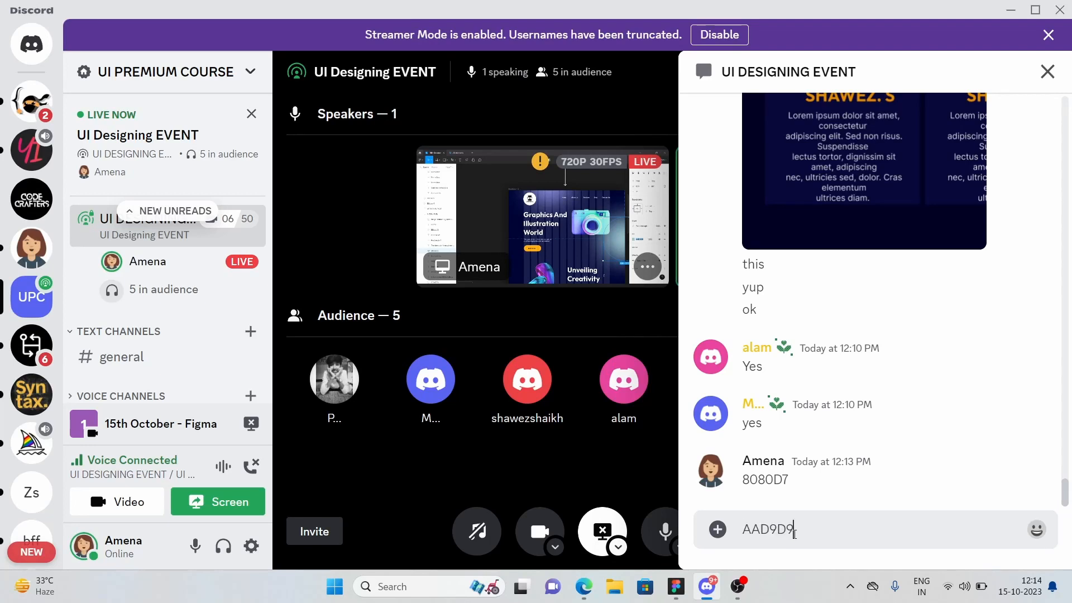
{"action": "key", "text": "Return"}
- Return to Figma and select the fill code D39CD8 of the blurred pink ellipse at the footer's corner
{"action": "left_click", "coordinate": [676, 587]}
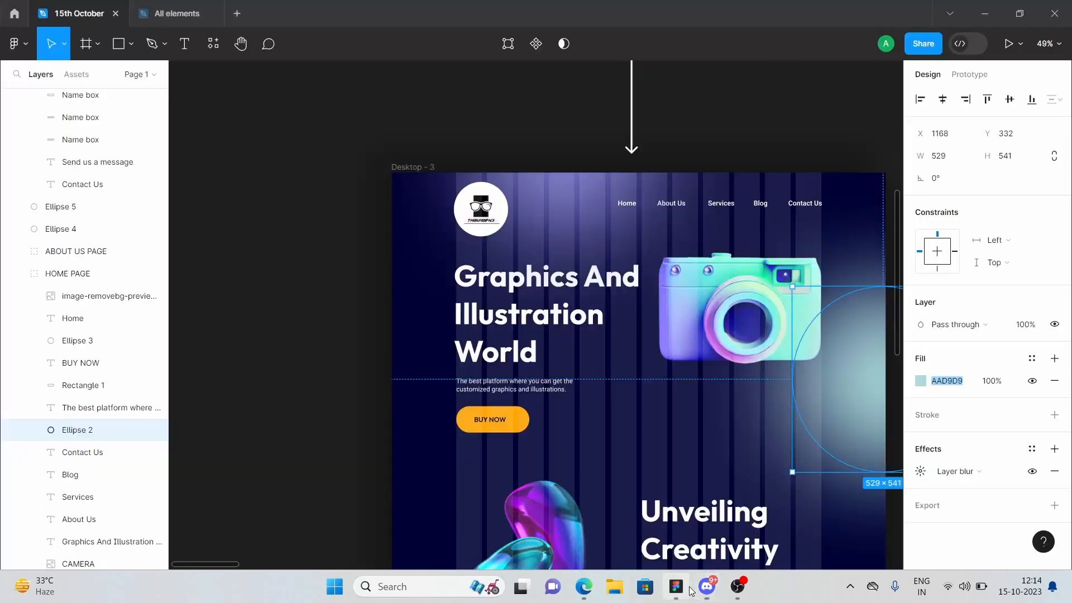
{"action": "scroll", "coordinate": [699, 439], "scroll_direction": "down", "scroll_amount": 10}
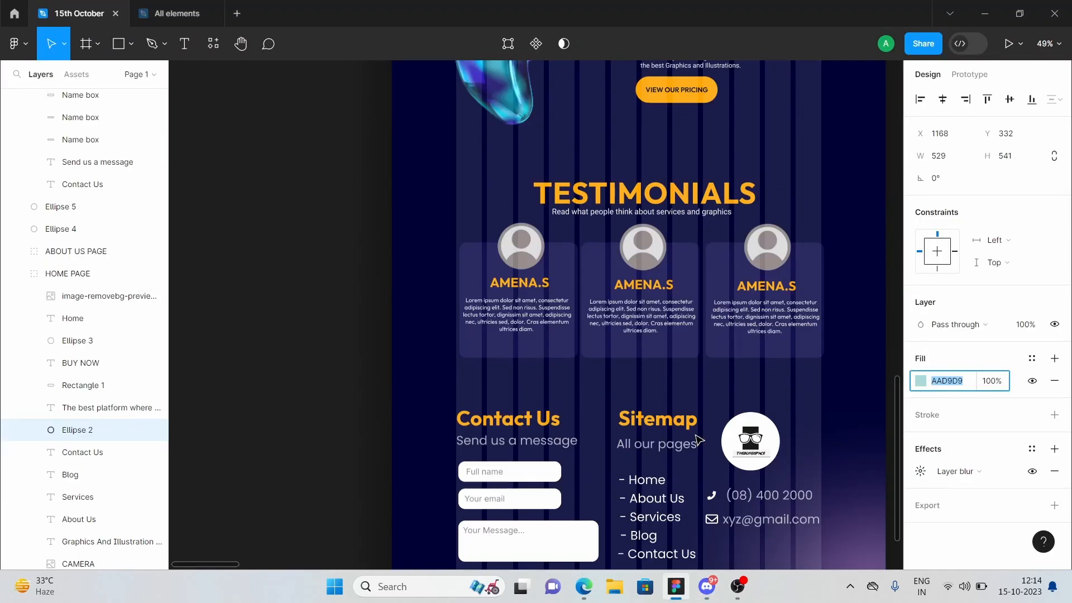
{"action": "left_click", "coordinate": [827, 521]}
{"action": "scroll", "coordinate": [829, 528], "scroll_direction": "down", "scroll_amount": 5}
{"action": "left_click", "coordinate": [829, 528]}
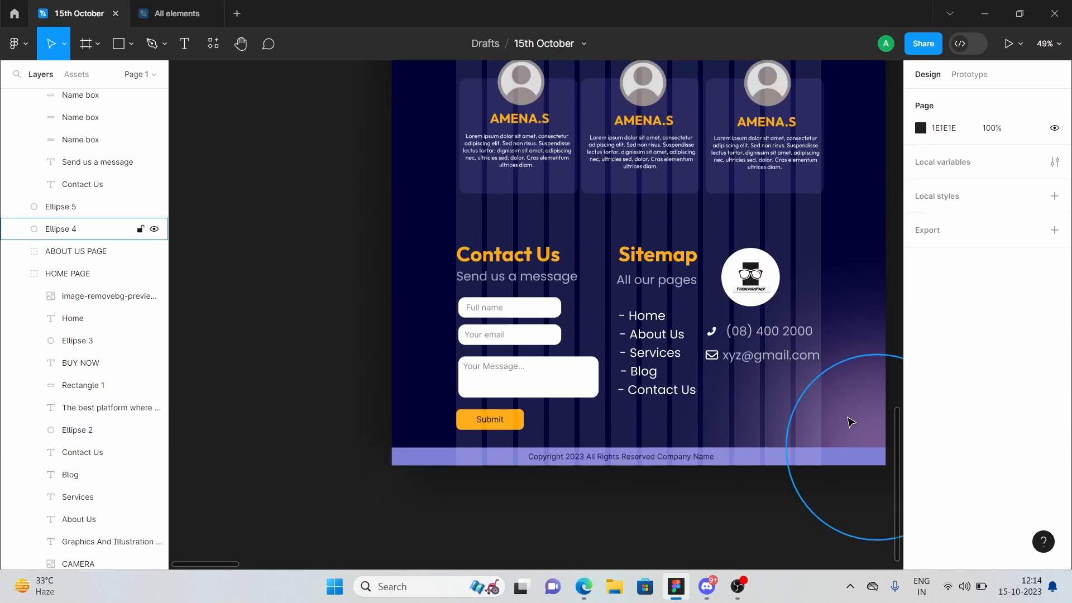
{"action": "left_click_drag", "start_coordinate": [930, 381], "coordinate": [942, 391]}
{"action": "double_click", "coordinate": [943, 390]}
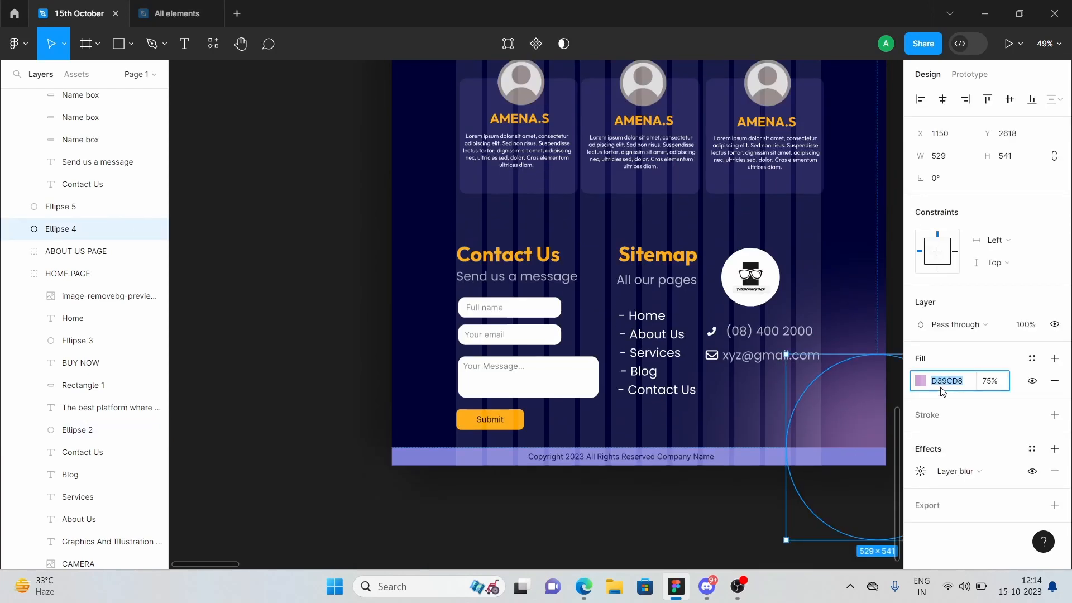